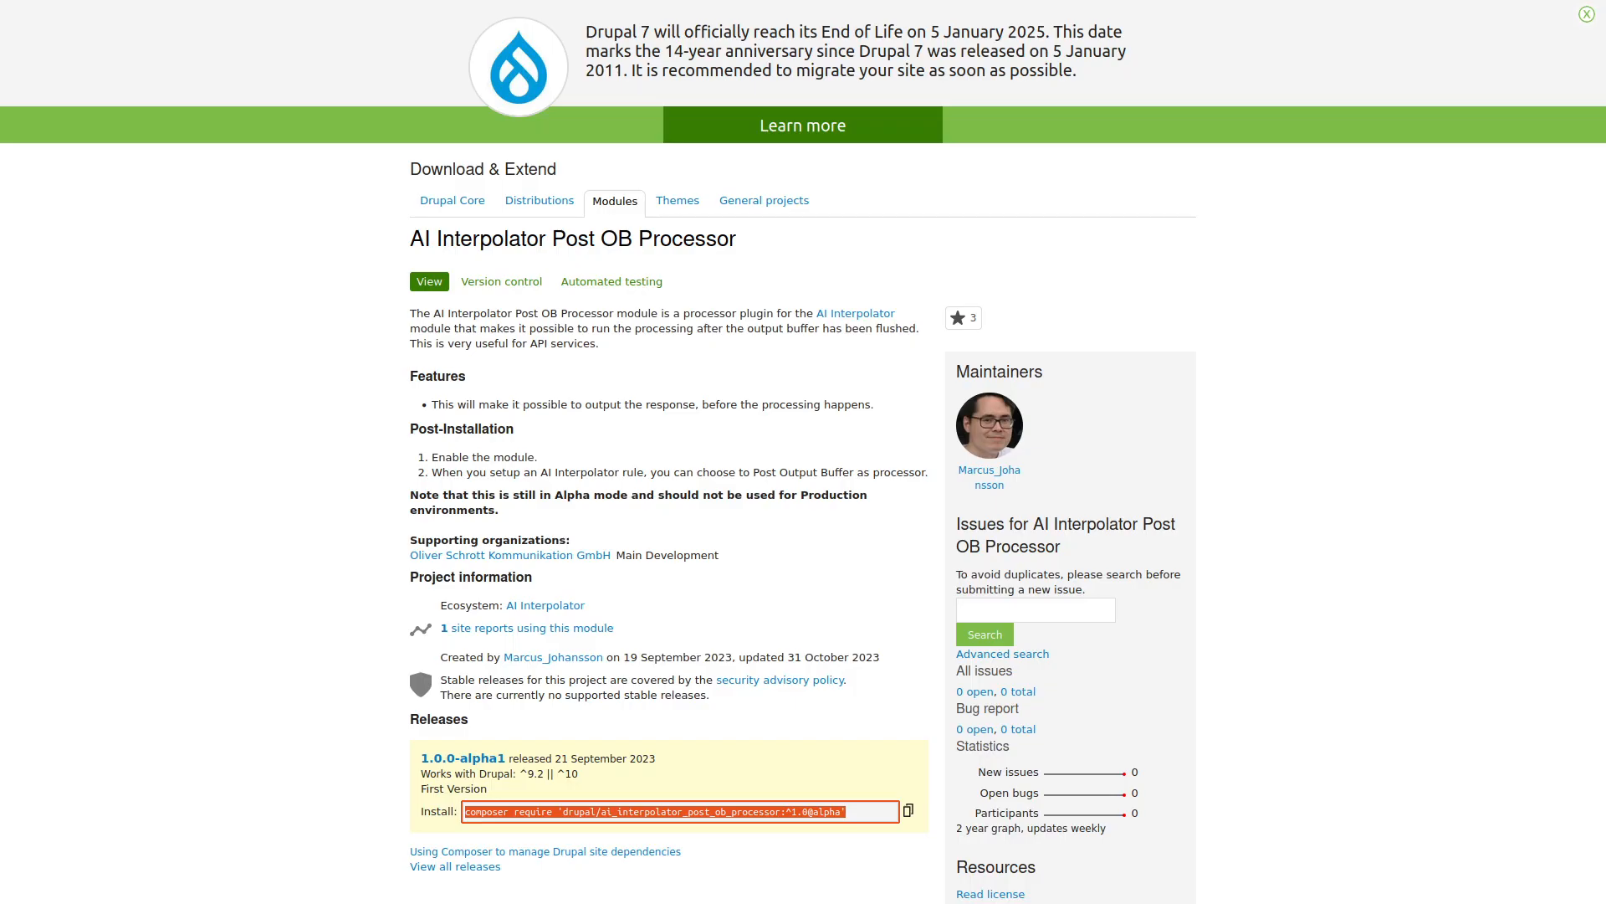
Check the JSON:API Extras module page's 8.x-3.24 release and its composer install command.
{"action": "scroll", "coordinate": [321, 287], "scroll_direction": "down", "scroll_amount": 2}
{"action": "scroll", "coordinate": [318, 288], "scroll_direction": "up", "scroll_amount": 5}
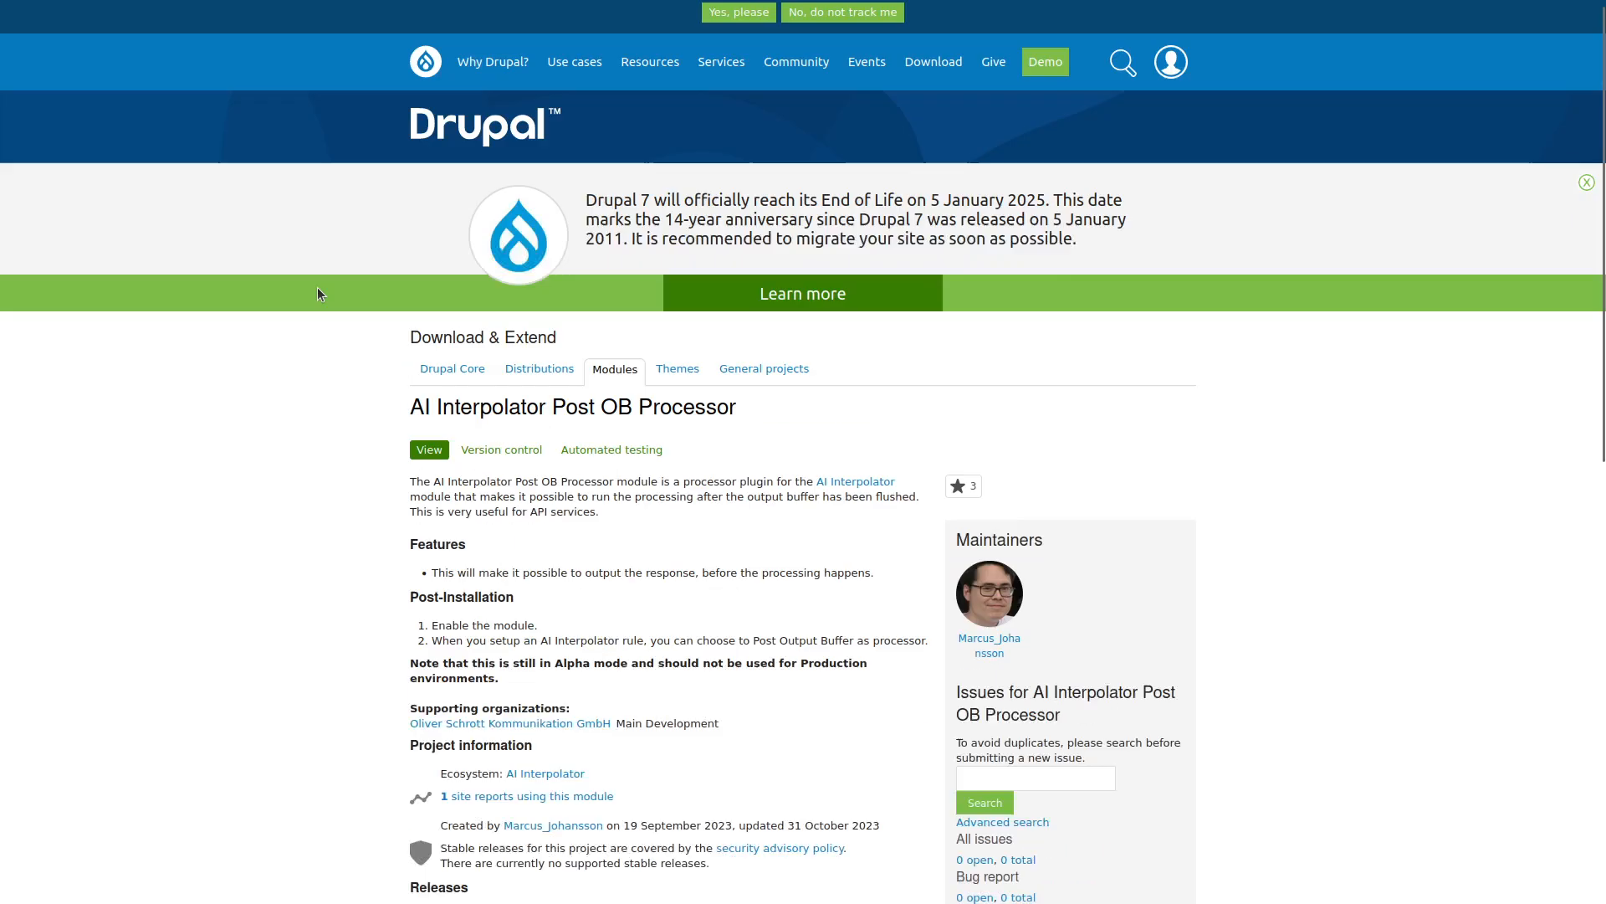
{"action": "scroll", "coordinate": [293, 340], "scroll_direction": "down", "scroll_amount": 2}
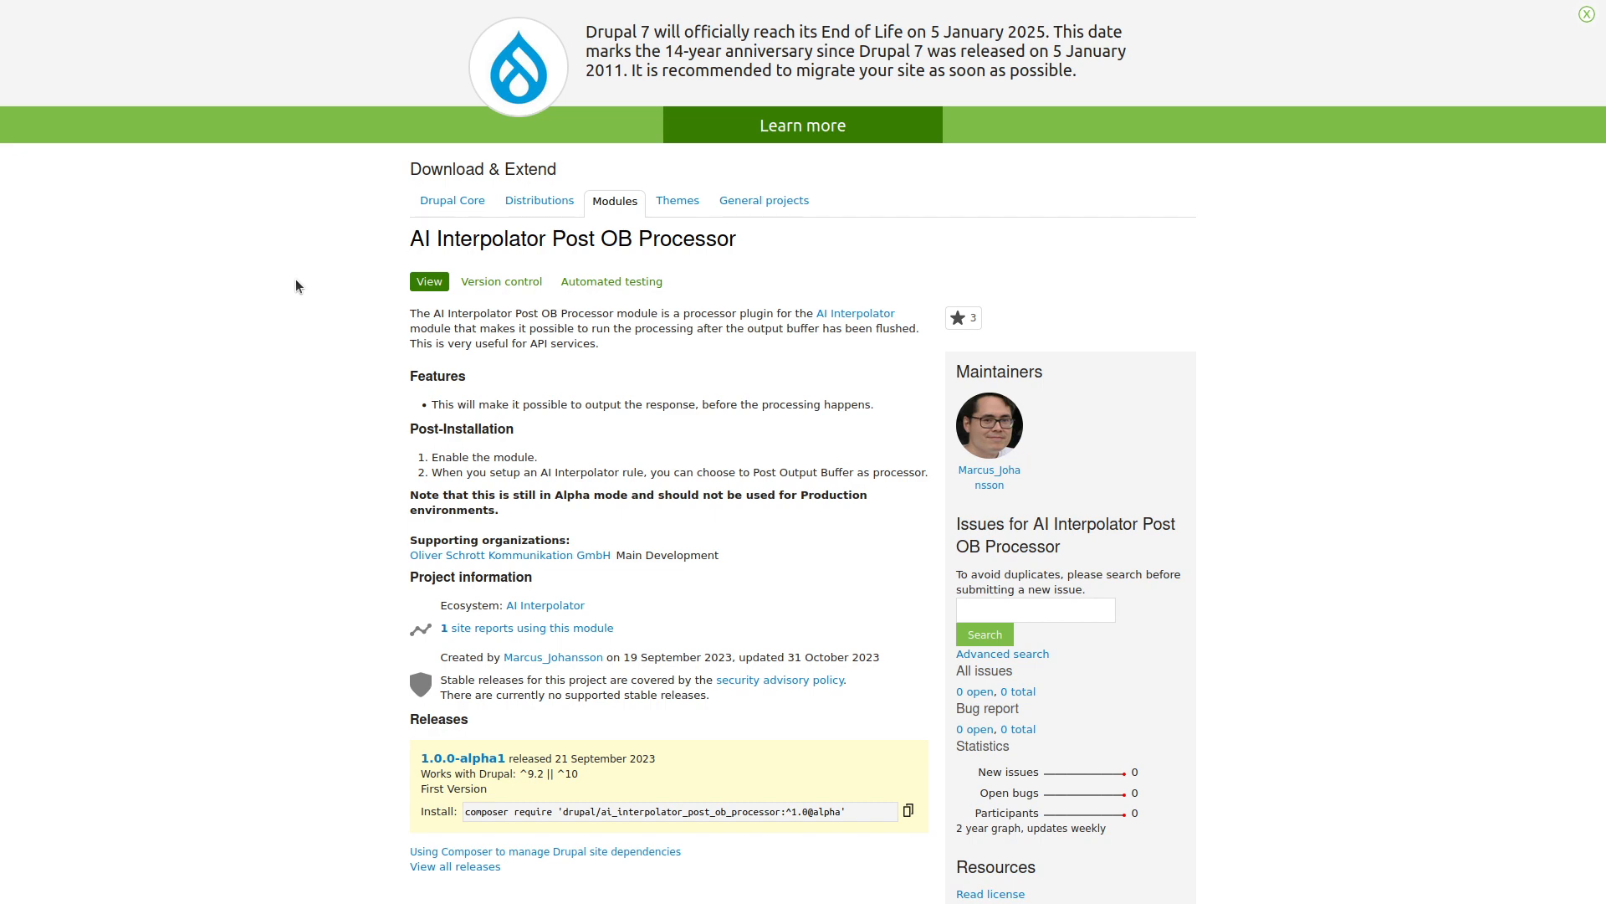
{"action": "left_click", "coordinate": [168, 2]}
{"action": "left_click", "coordinate": [230, 438]}
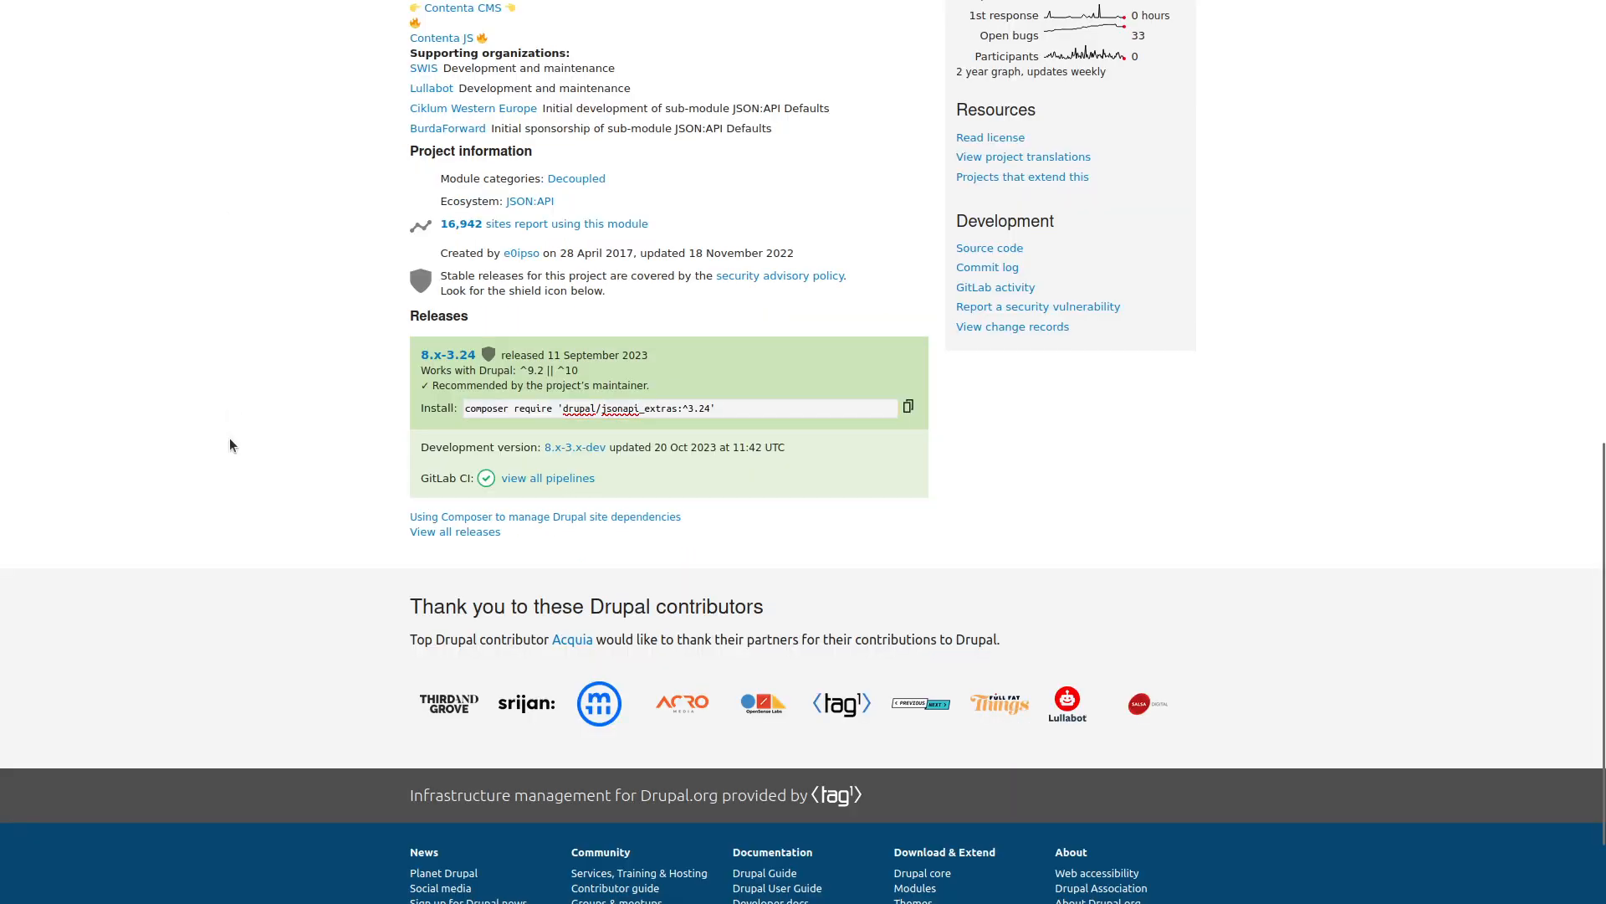
{"action": "scroll", "coordinate": [230, 439], "scroll_direction": "up", "scroll_amount": 1}
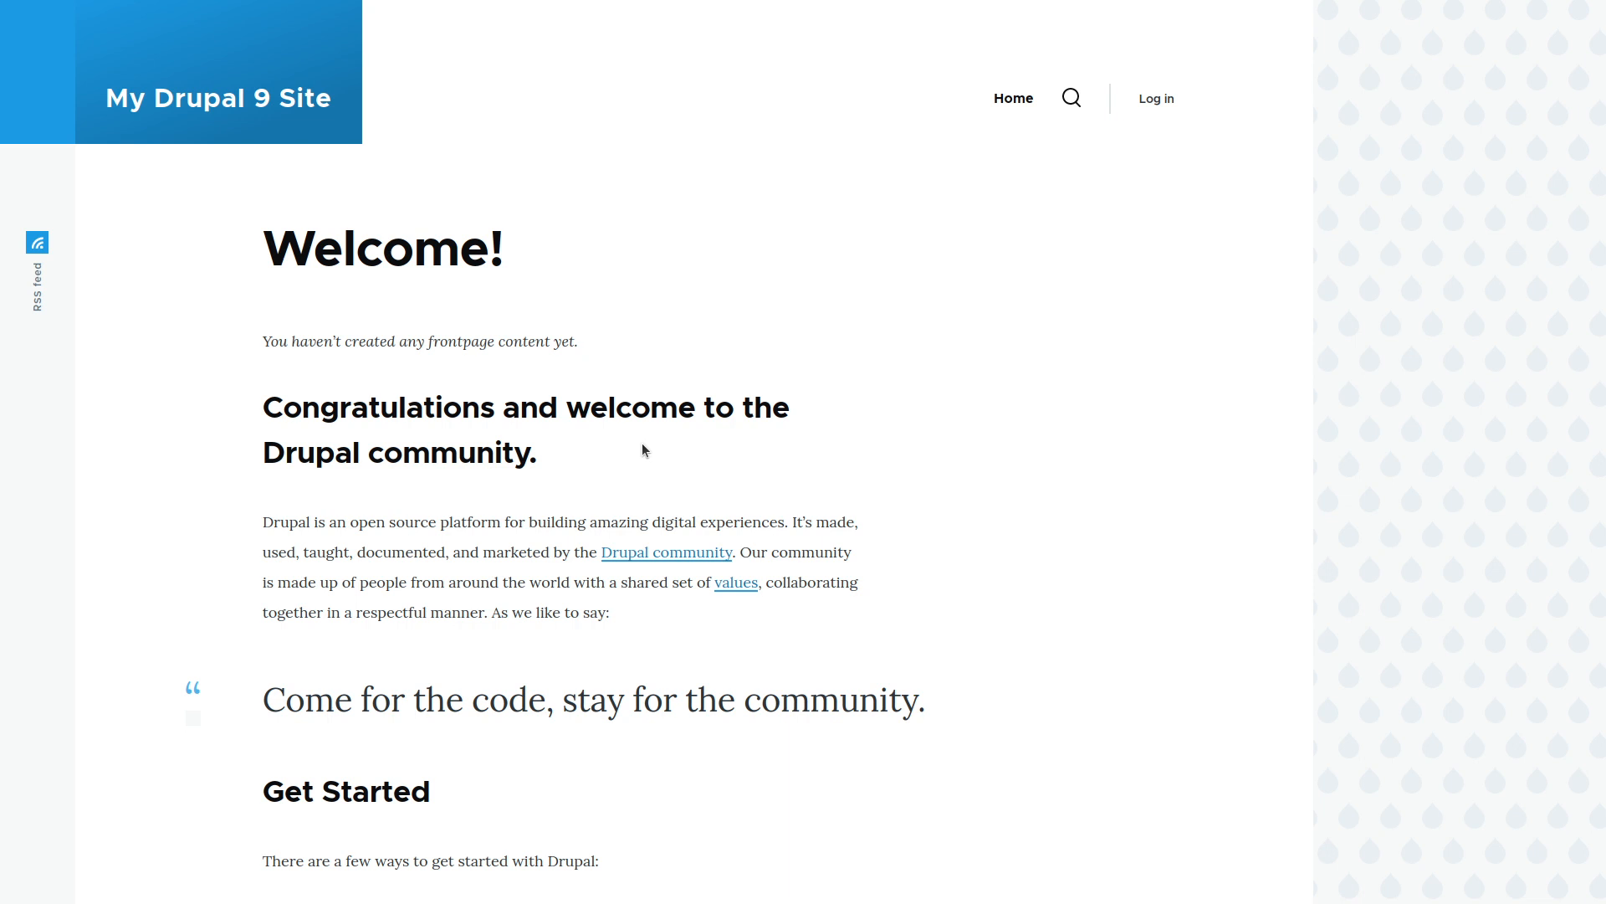
Glance at the JSON request body in the API client, then return to the Drupal site.
{"action": "key", "text": "alt+Tab"}
{"action": "key", "text": "Tab"}
{"action": "key", "text": "Tab"}
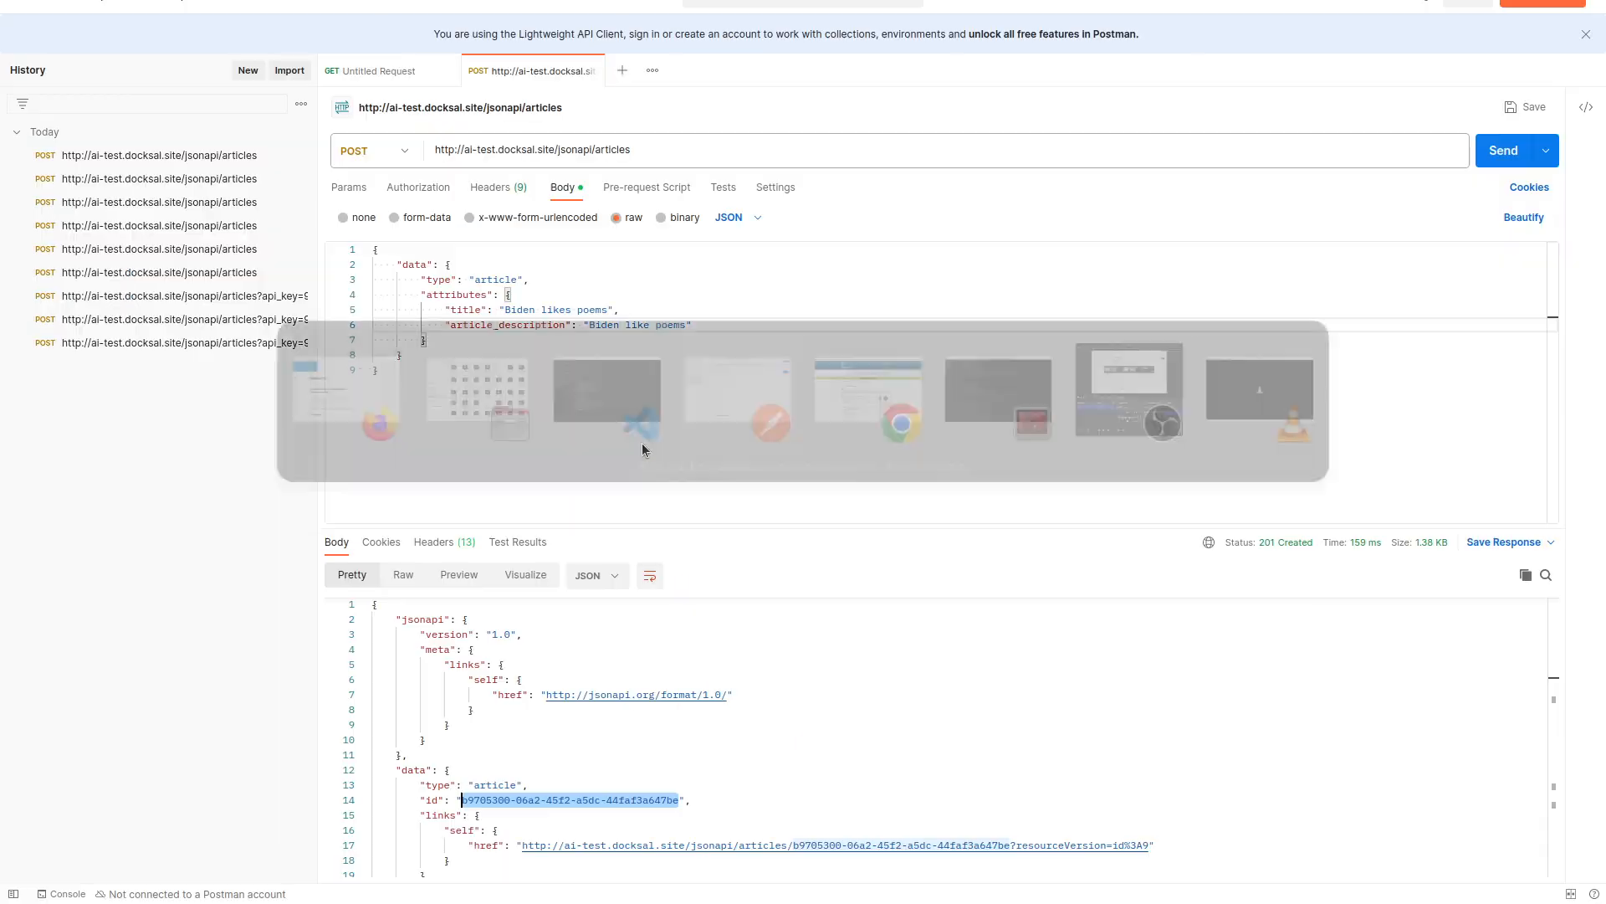
{"action": "left_click", "coordinate": [650, 296]}
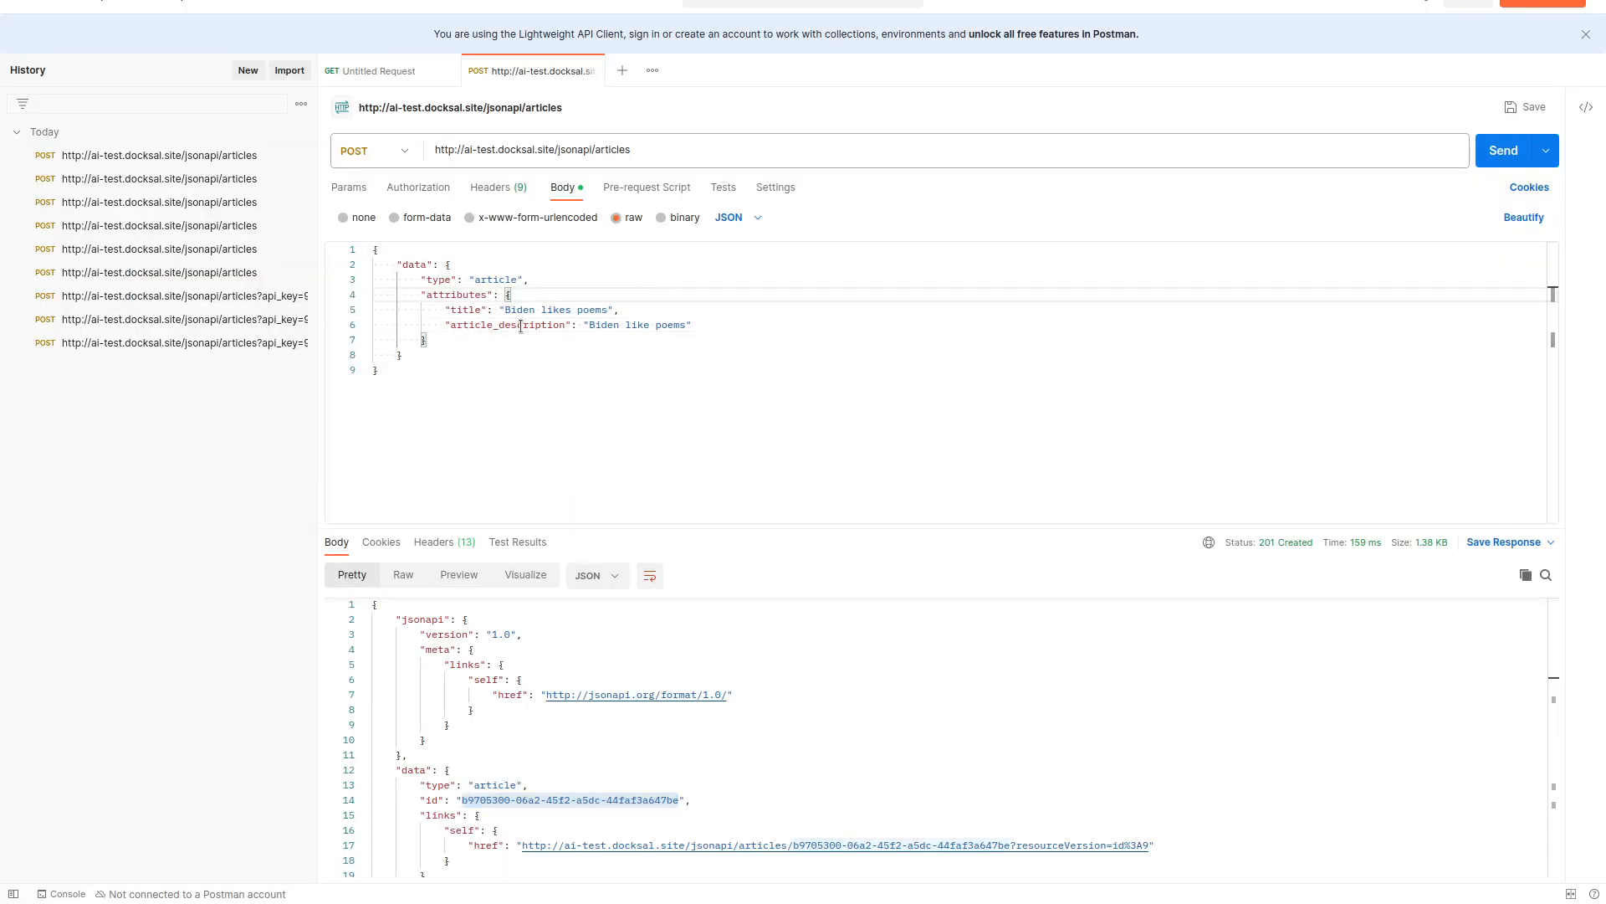
{"action": "key", "text": "alt+Tab"}
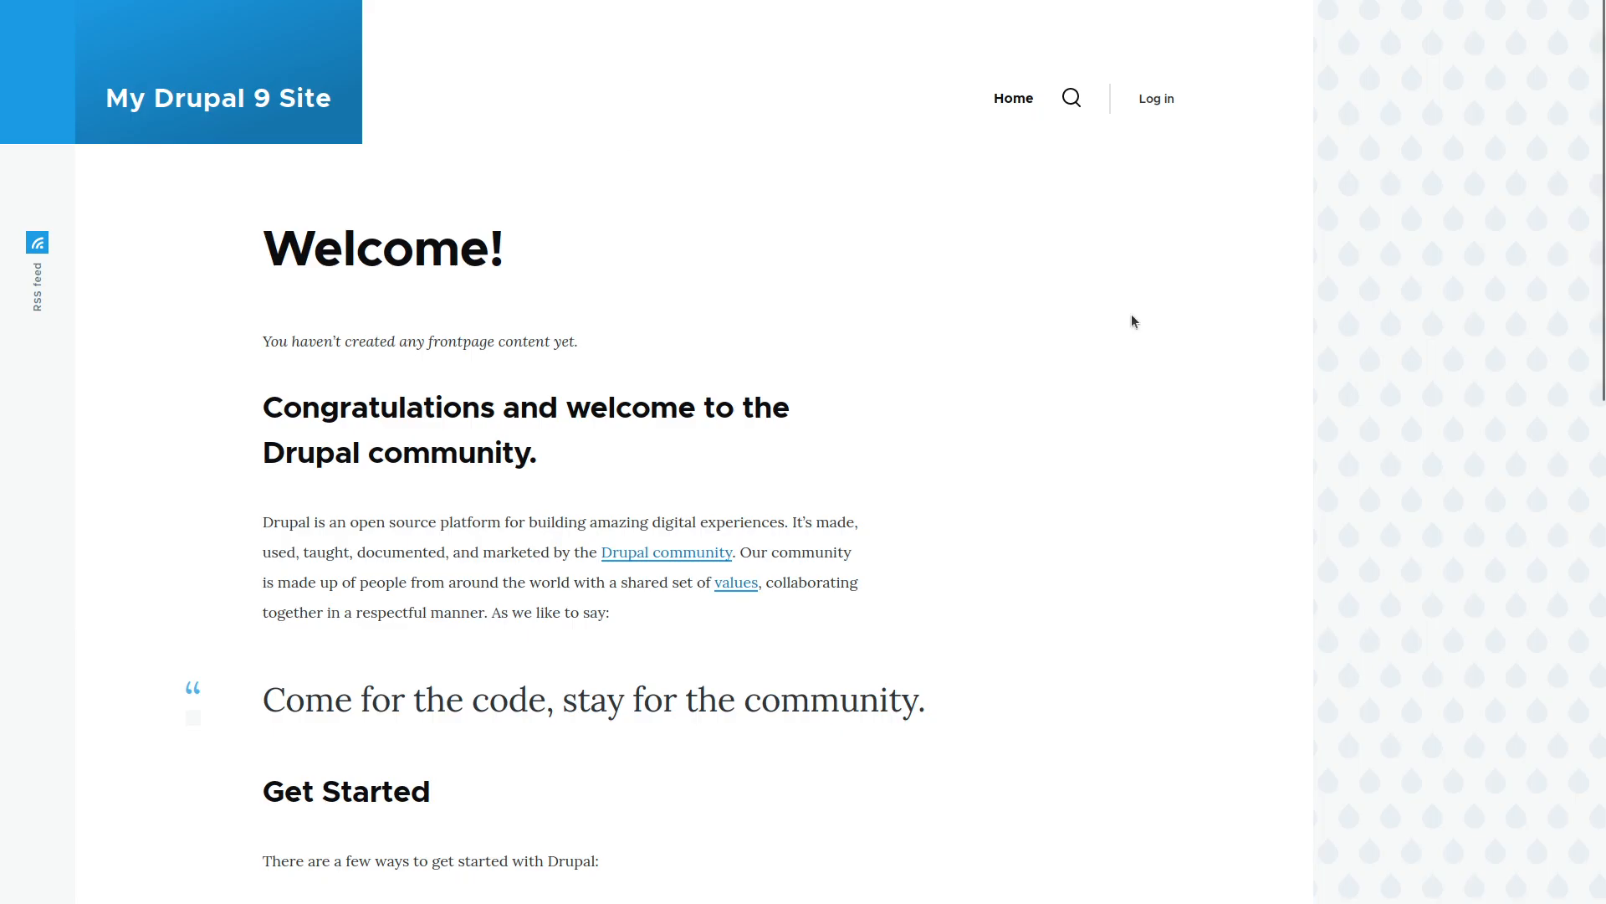
Log in to the Drupal site with the administrator username and password.
{"action": "left_click", "coordinate": [1162, 107]}
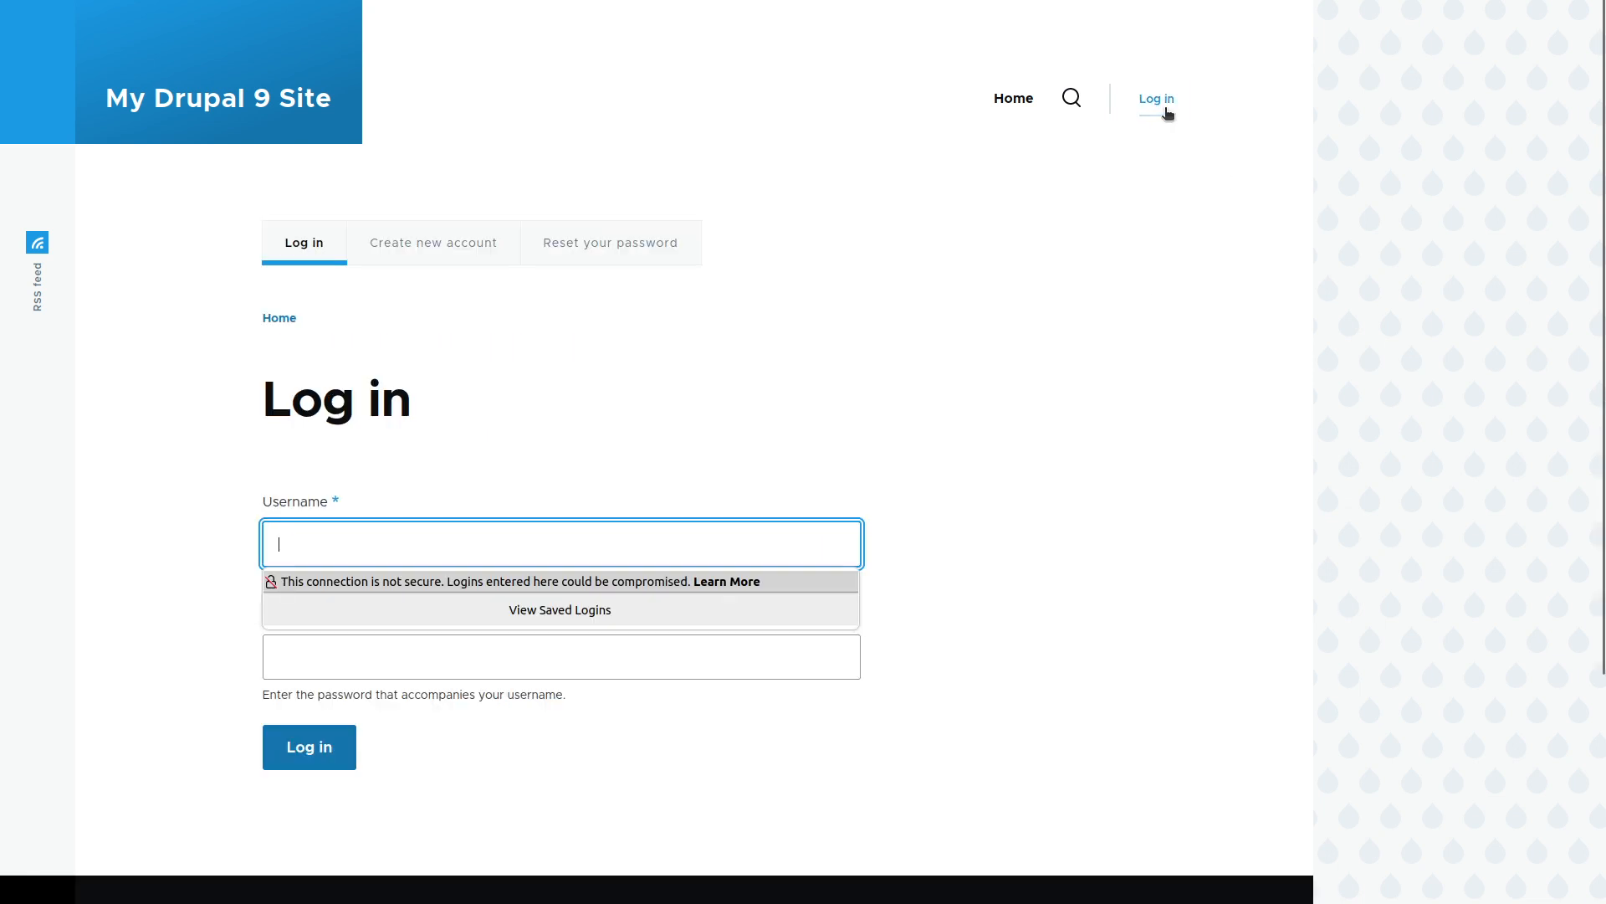
{"action": "type", "text": "admin"}
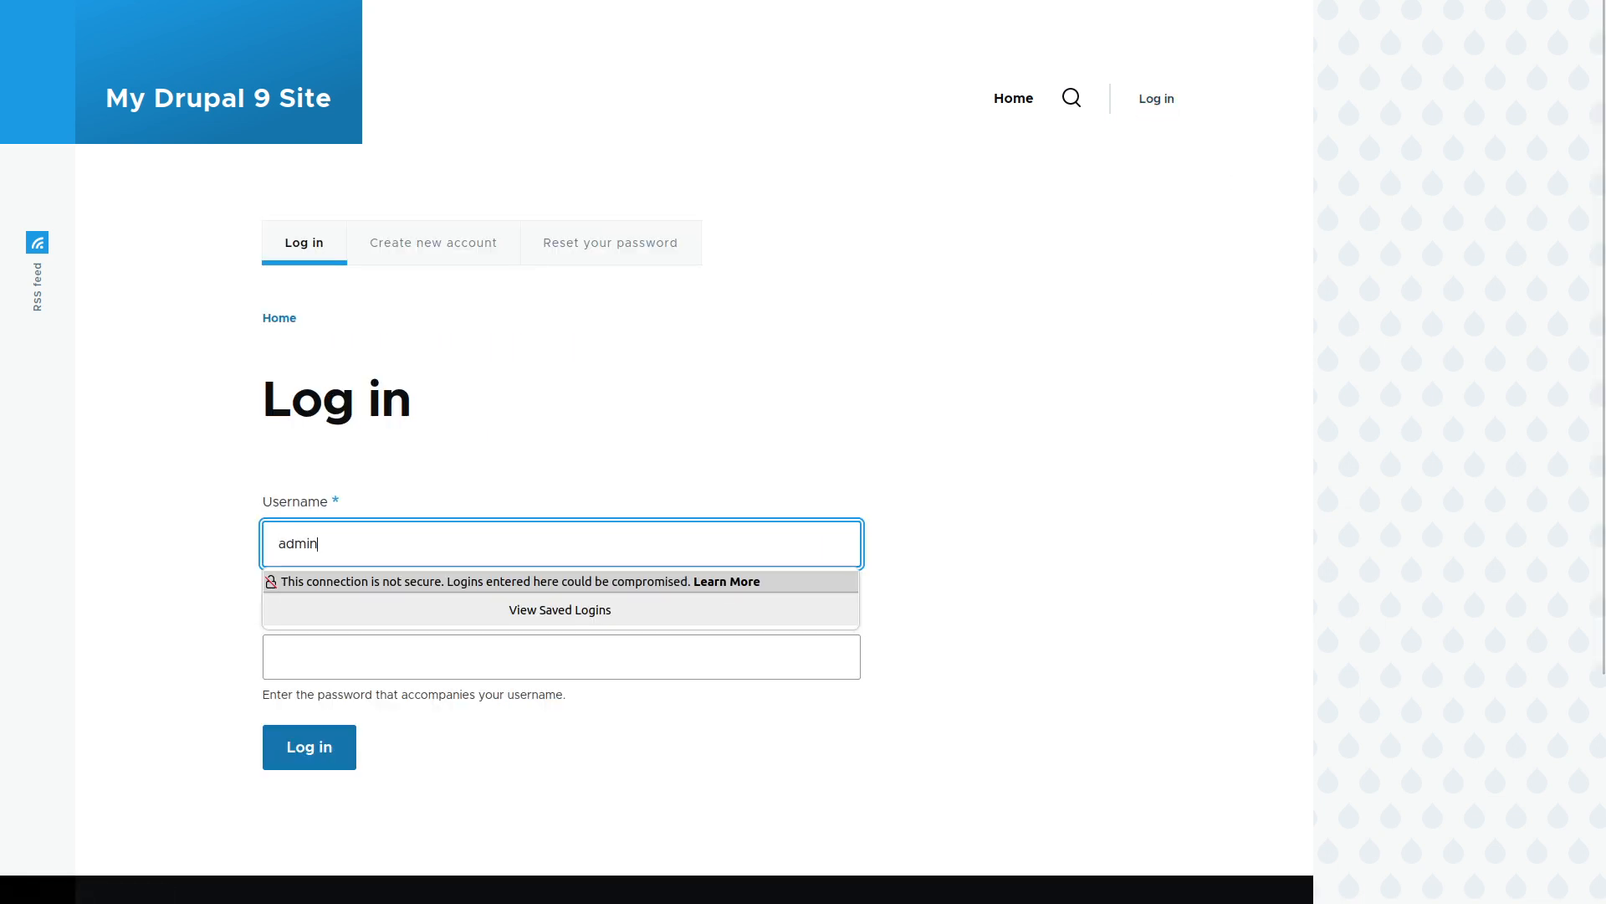
{"action": "key", "text": "Tab"}
{"action": "type", "text": "admin"}
{"action": "key", "text": "Return"}
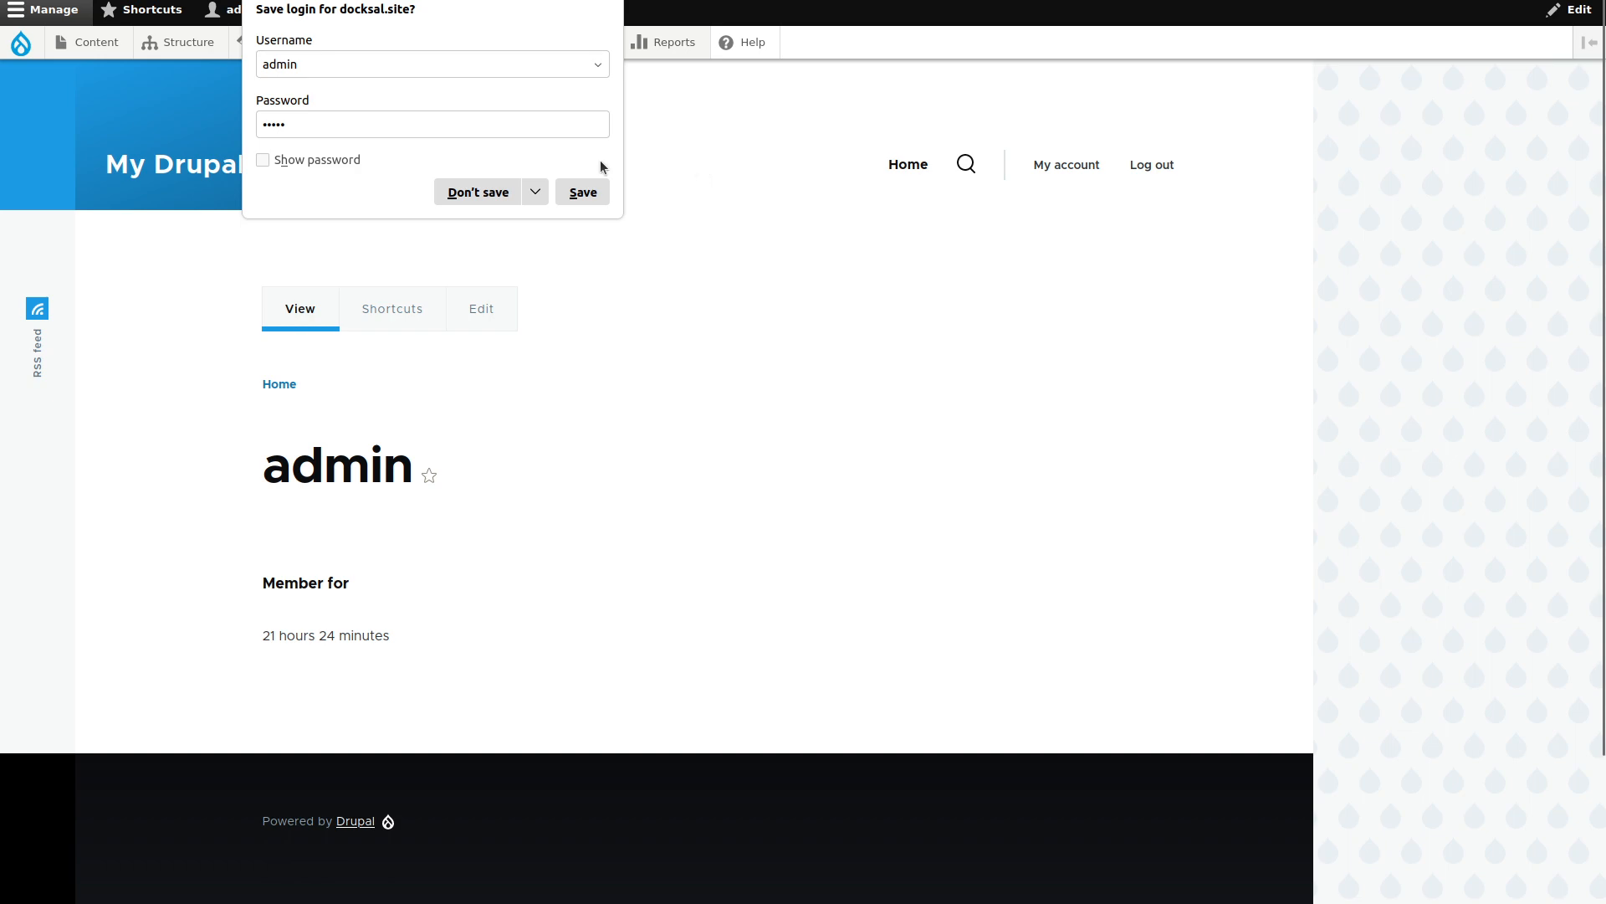
{"action": "left_click", "coordinate": [220, 338]}
Find JSON:API Extras on the Extend page and install it.
{"action": "left_click", "coordinate": [391, 45]}
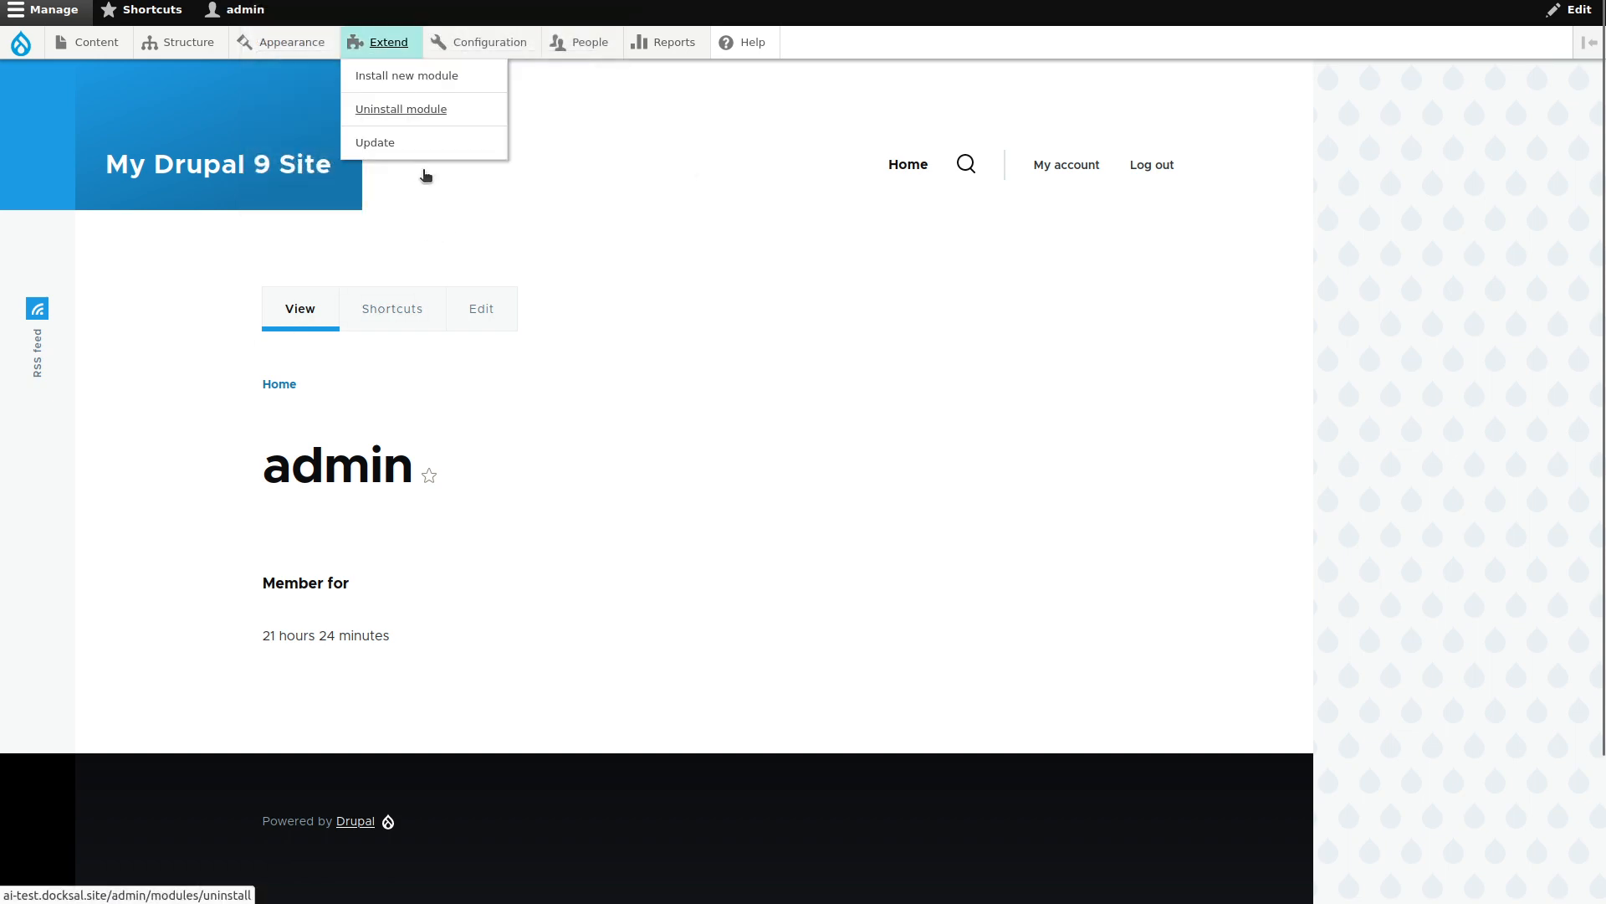
{"action": "key", "text": "ctrl+f"}
{"action": "type", "text": "jsona"}
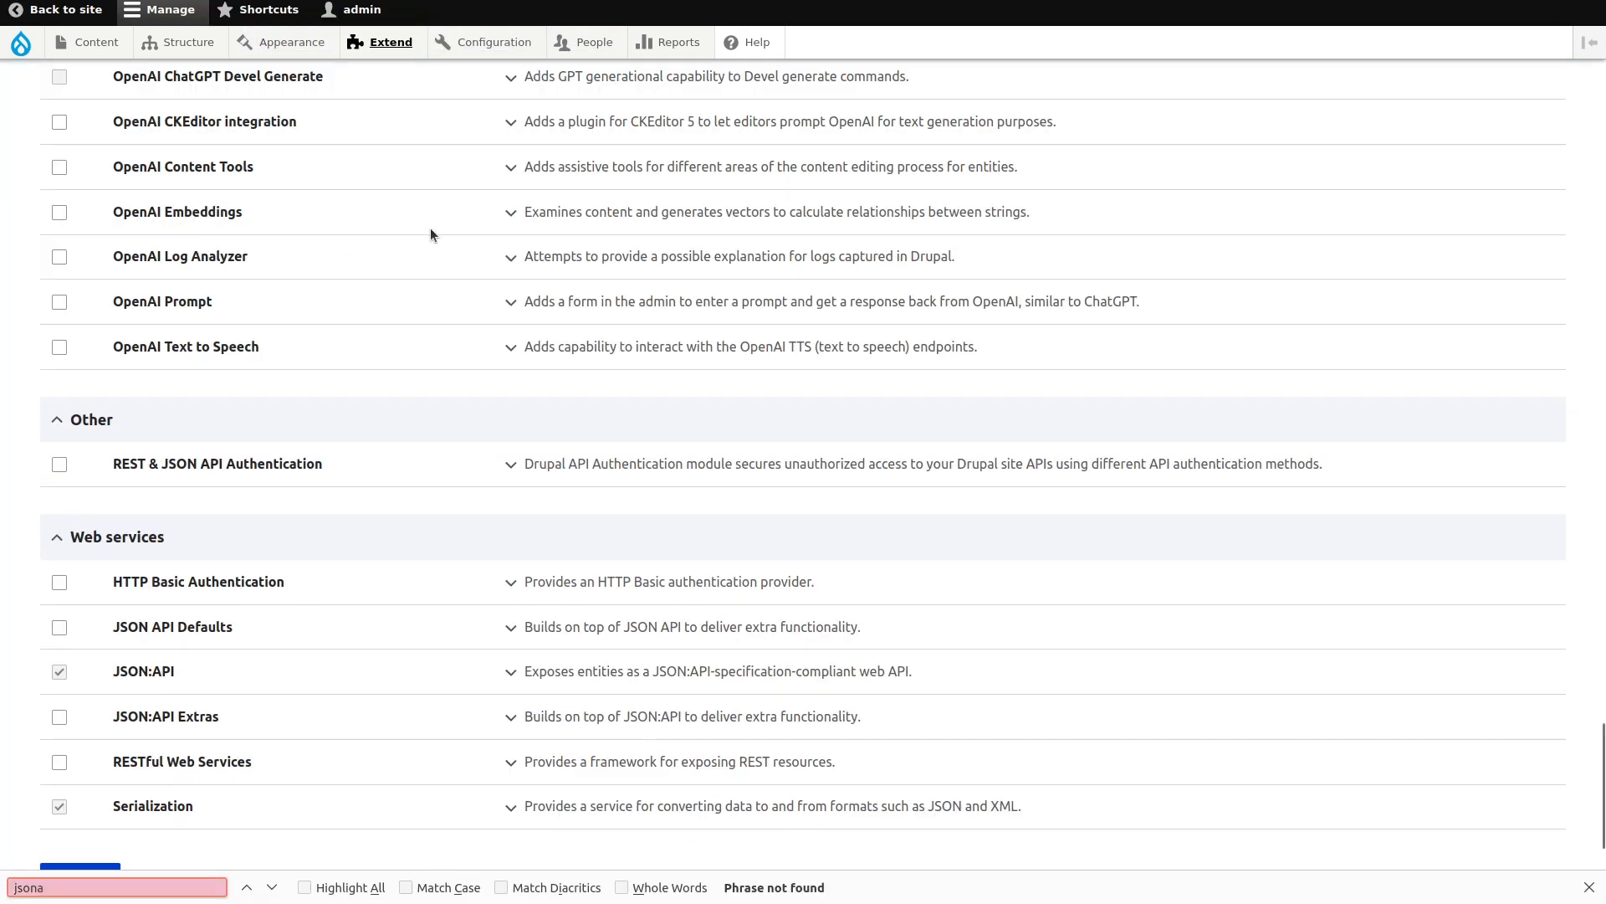
{"action": "key", "text": "BackSpace"}
{"action": "type", "text": ":"}
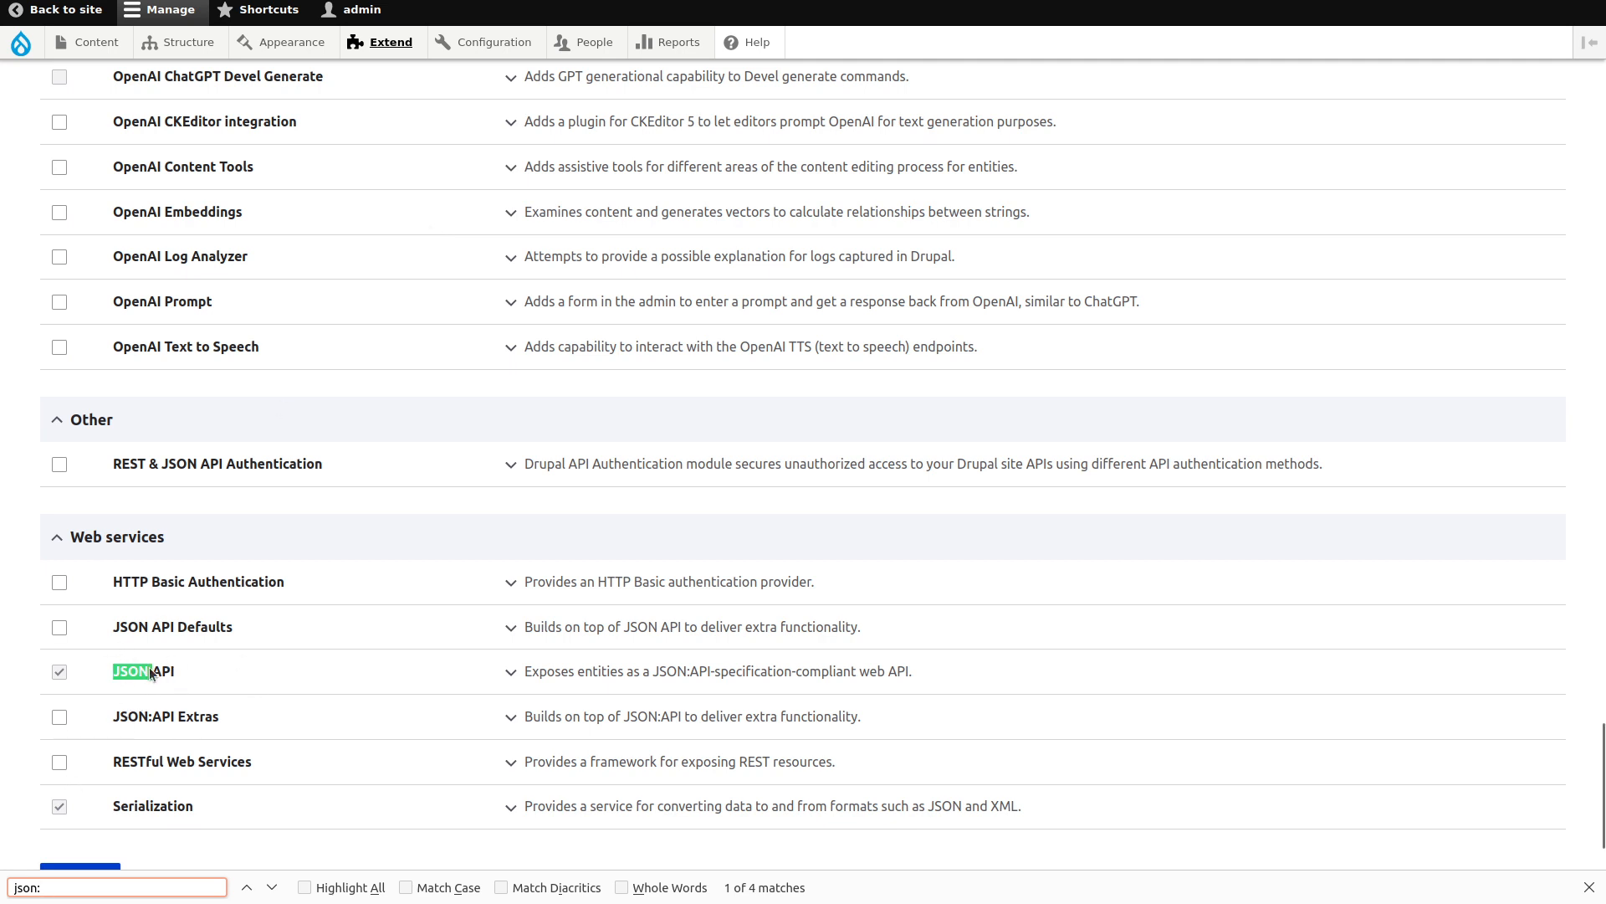
{"action": "left_click", "coordinate": [159, 718]}
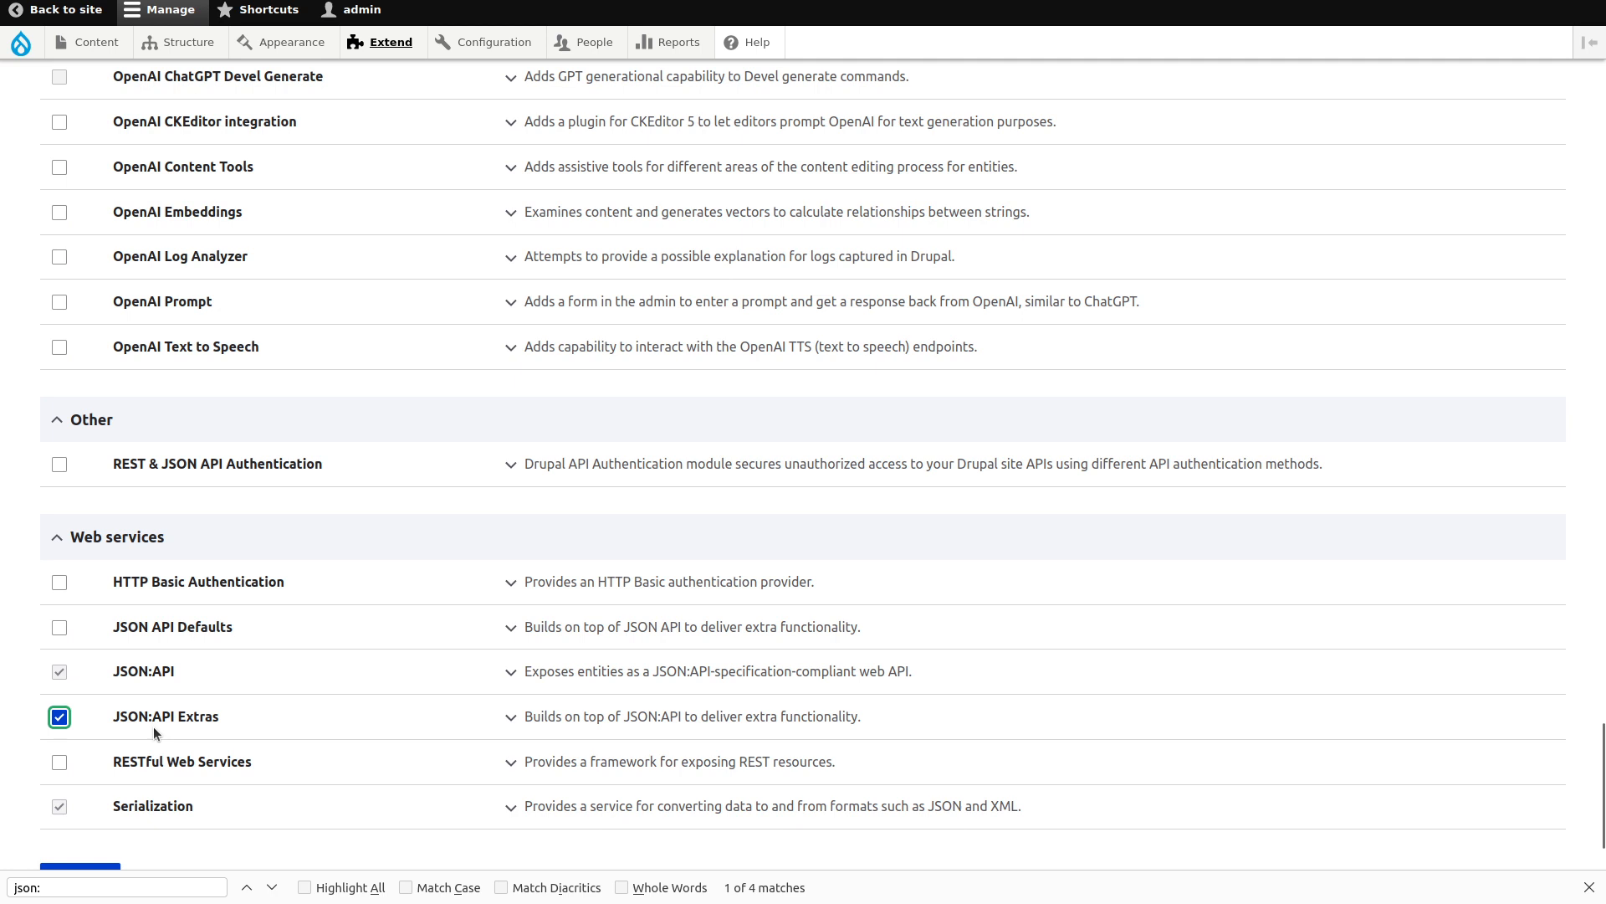
{"action": "scroll", "coordinate": [153, 727], "scroll_direction": "down", "scroll_amount": 3}
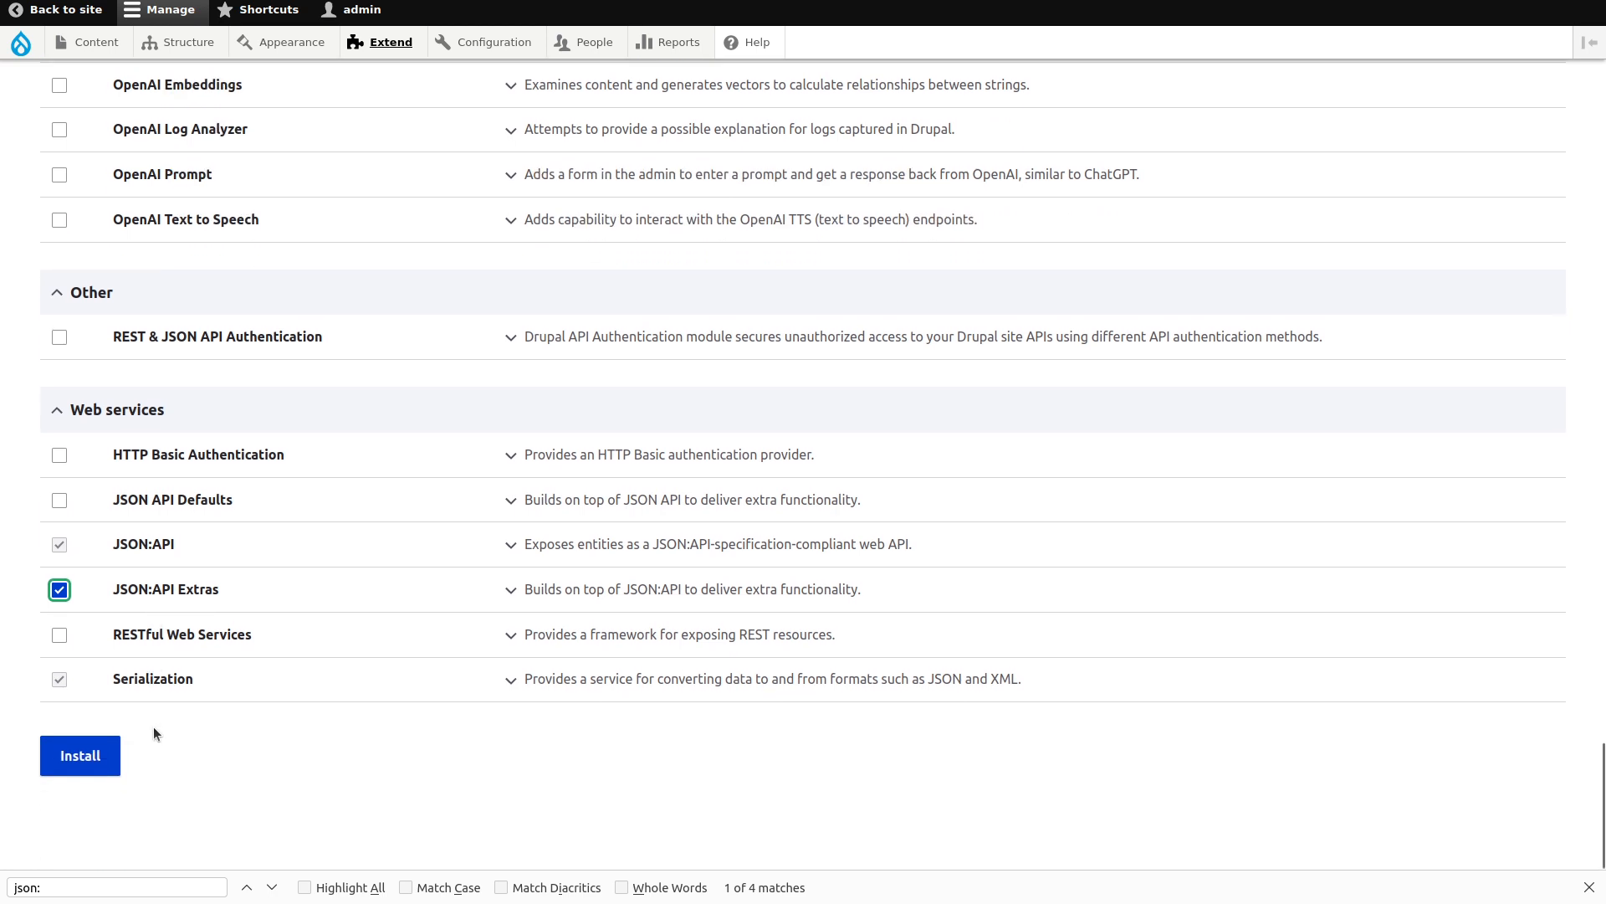
{"action": "left_click", "coordinate": [87, 765]}
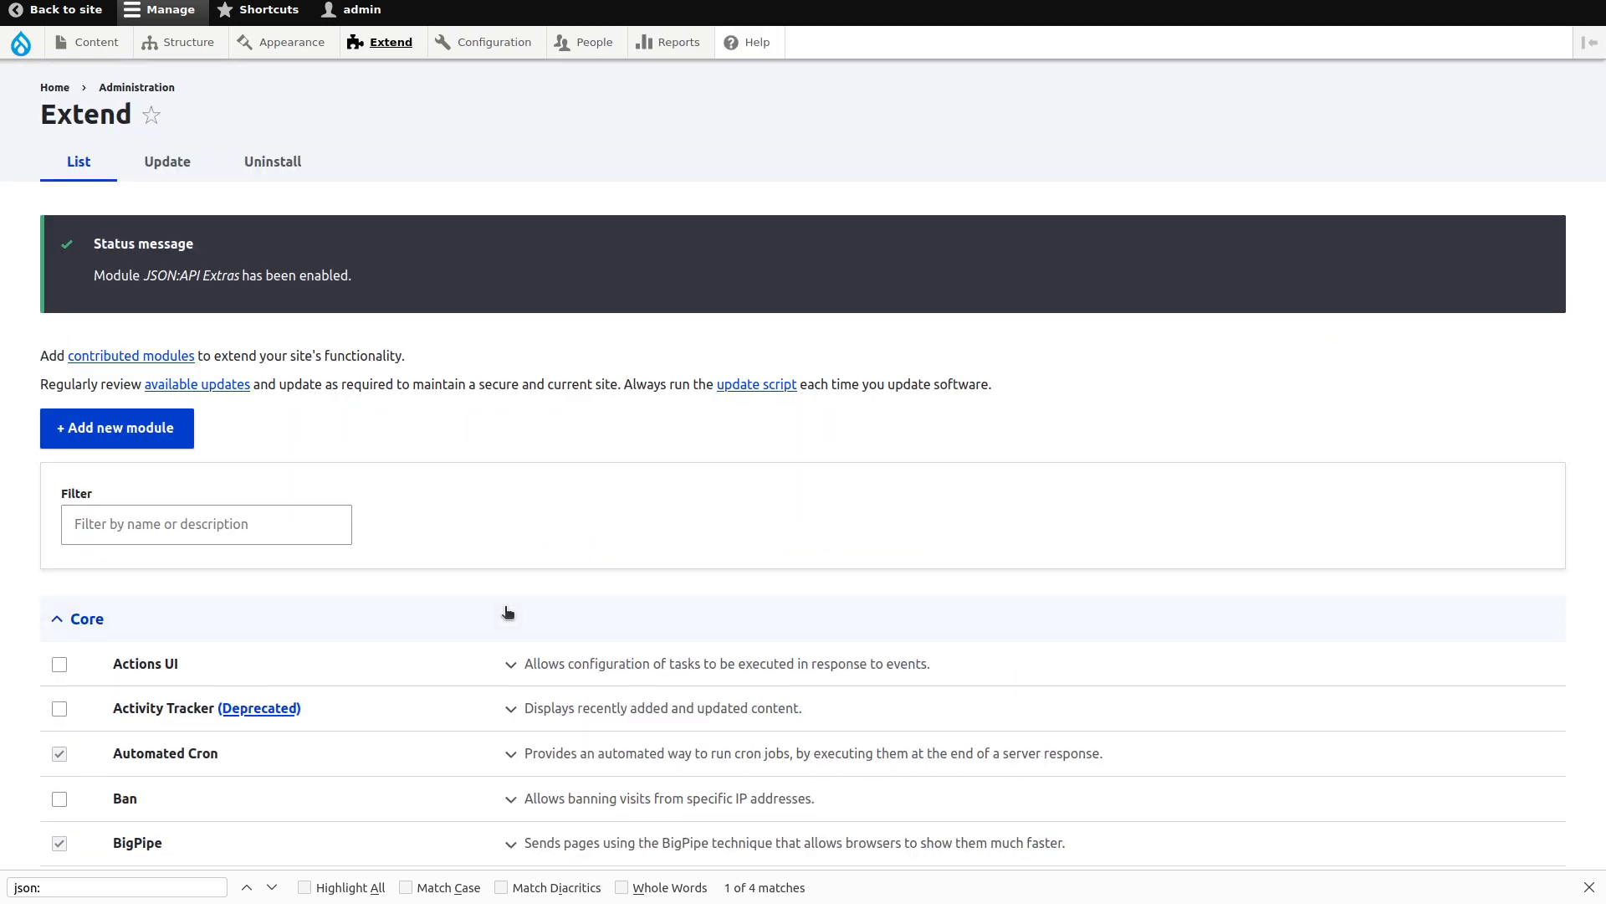
Create a content type named 'Article' with preview disabled and save it.
{"action": "scroll", "coordinate": [507, 611], "scroll_direction": "down", "scroll_amount": 10}
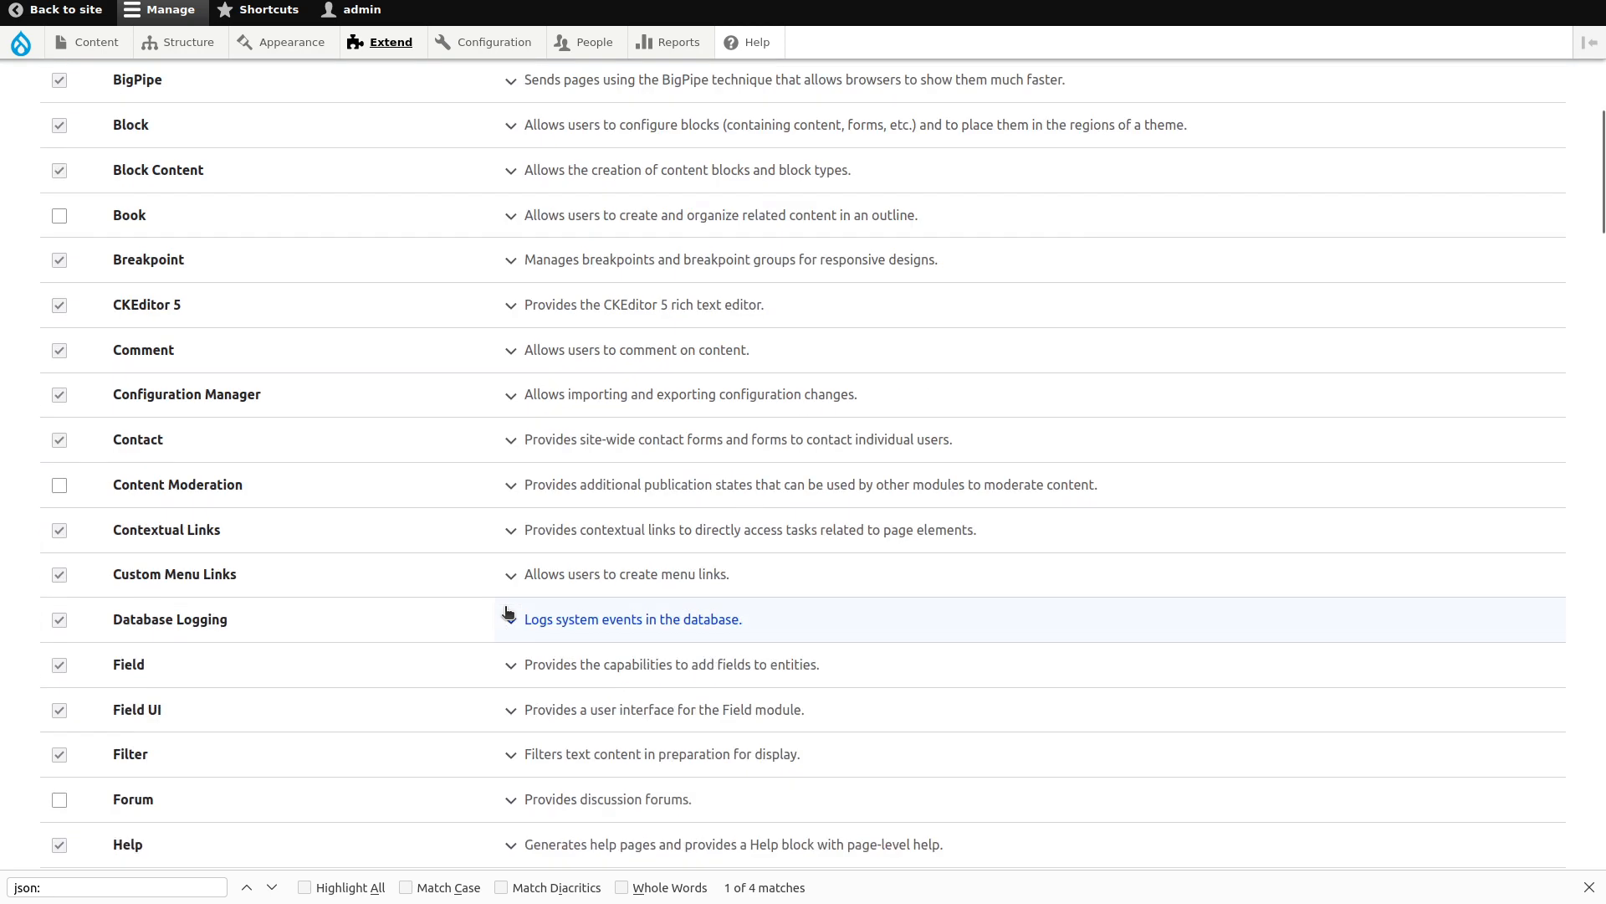
{"action": "scroll", "coordinate": [507, 612], "scroll_direction": "up", "scroll_amount": 10}
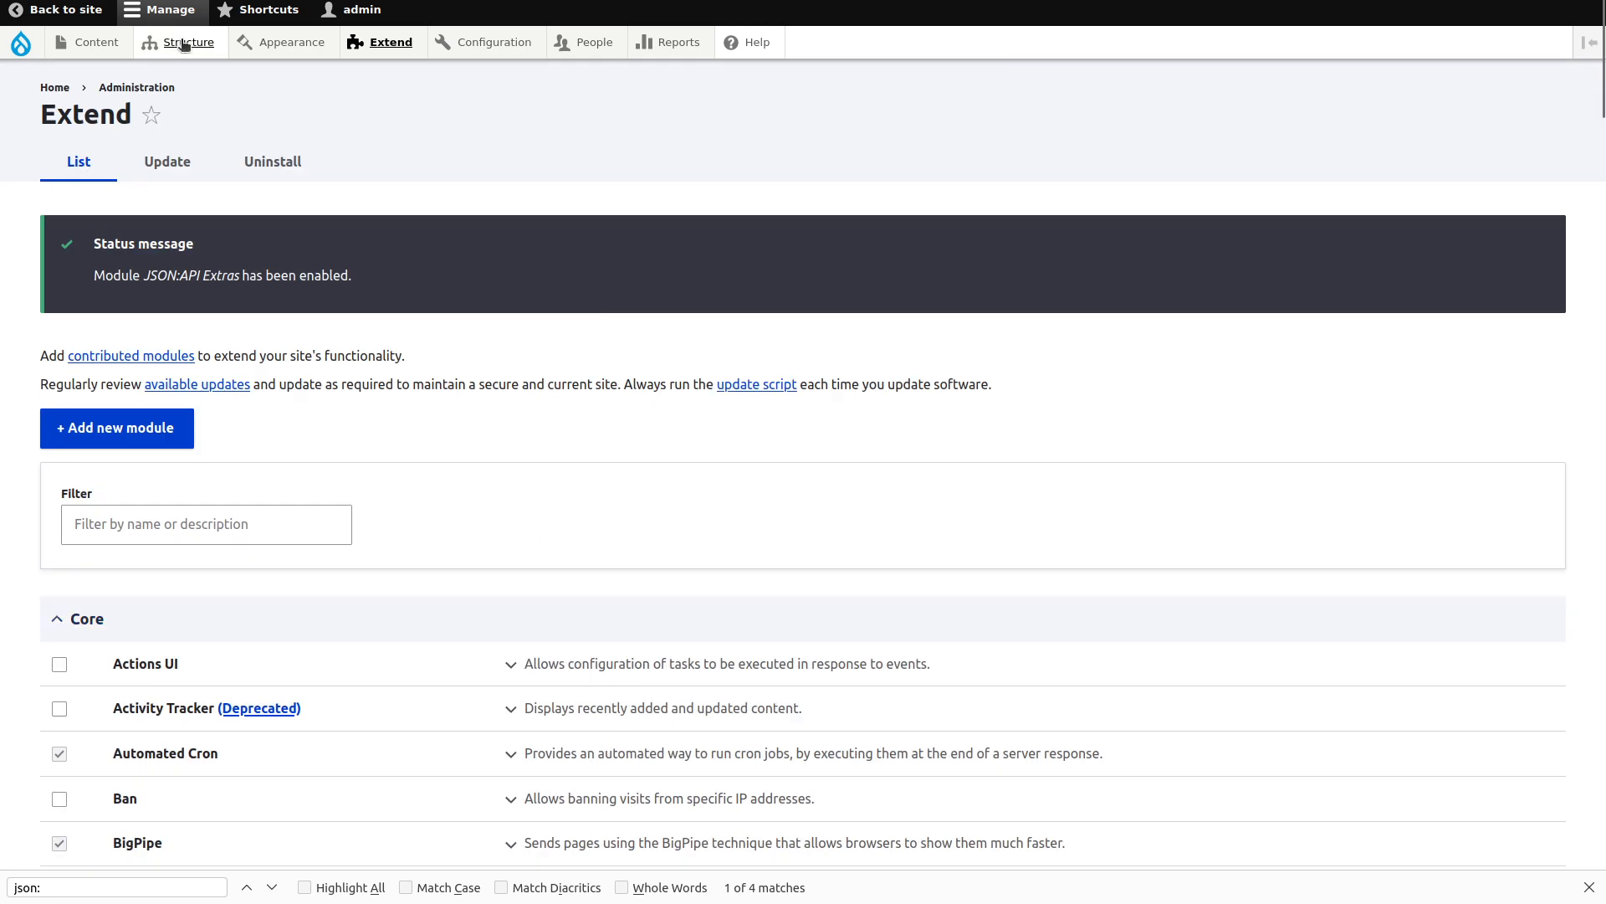
{"action": "mouse_move", "coordinate": [185, 44]}
{"action": "mouse_move", "coordinate": [228, 207]}
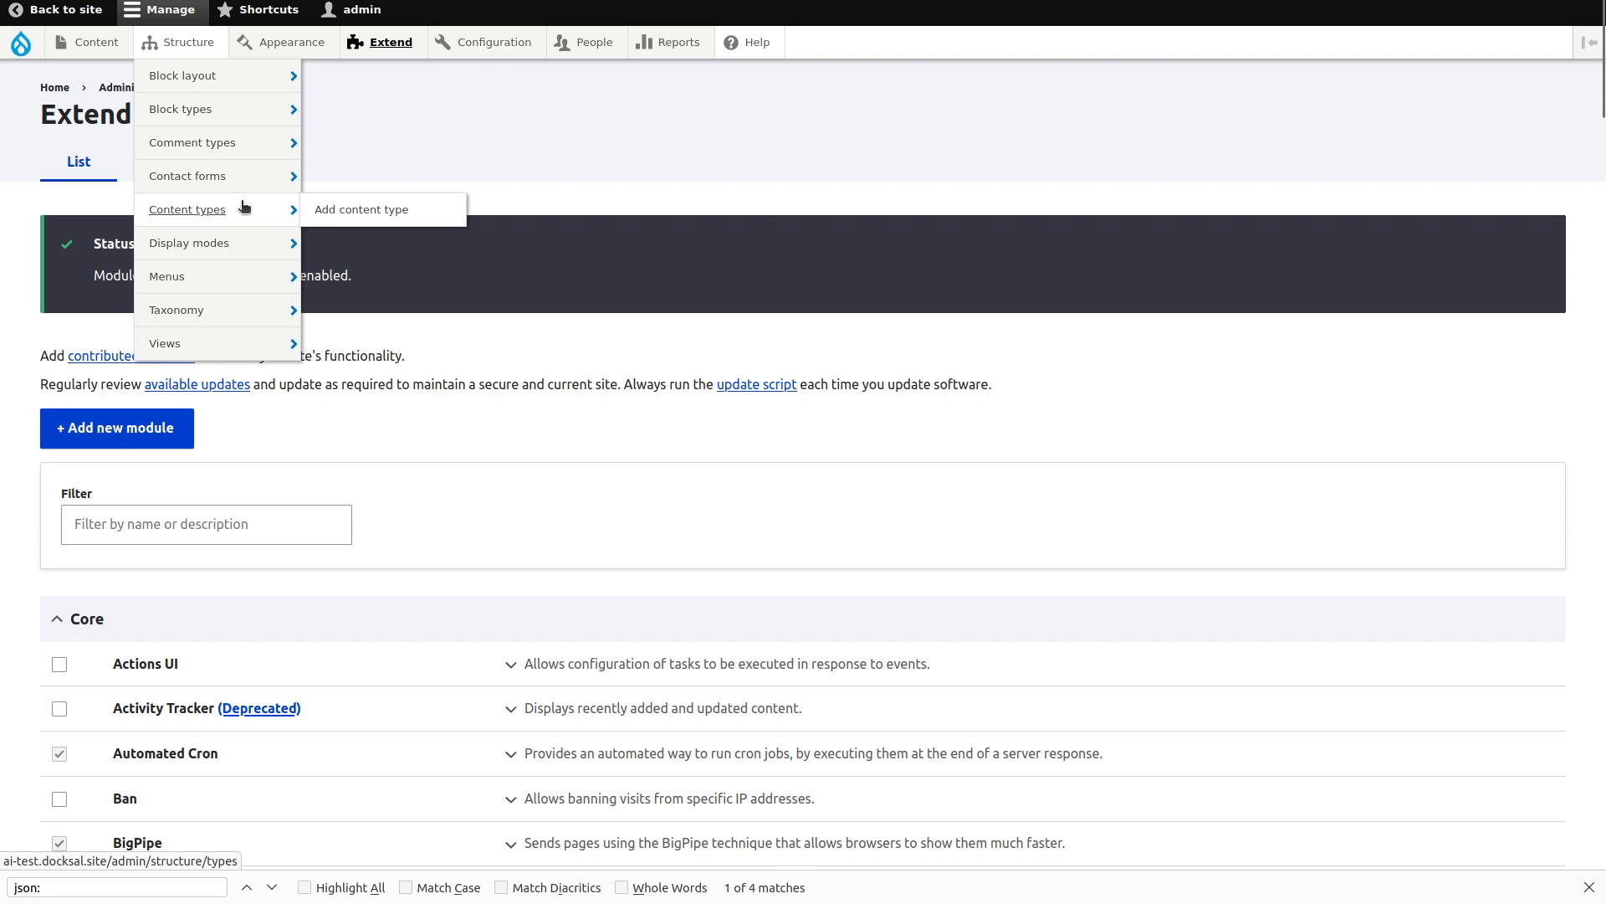
{"action": "left_click", "coordinate": [397, 210]}
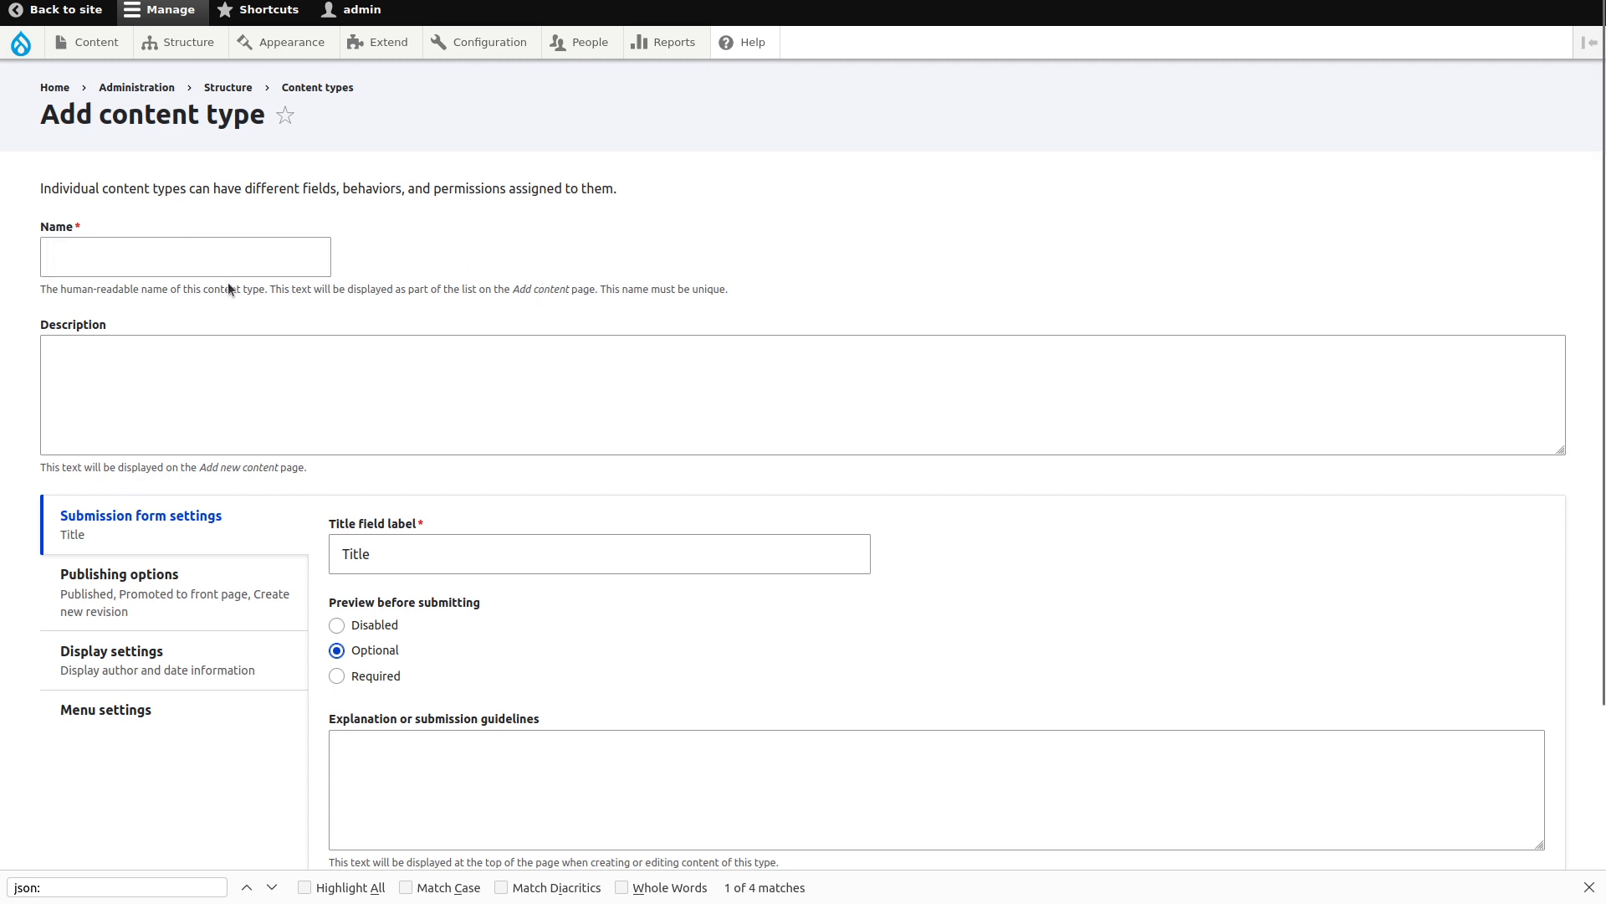
{"action": "left_click", "coordinate": [215, 260]}
{"action": "type", "text": "Article"}
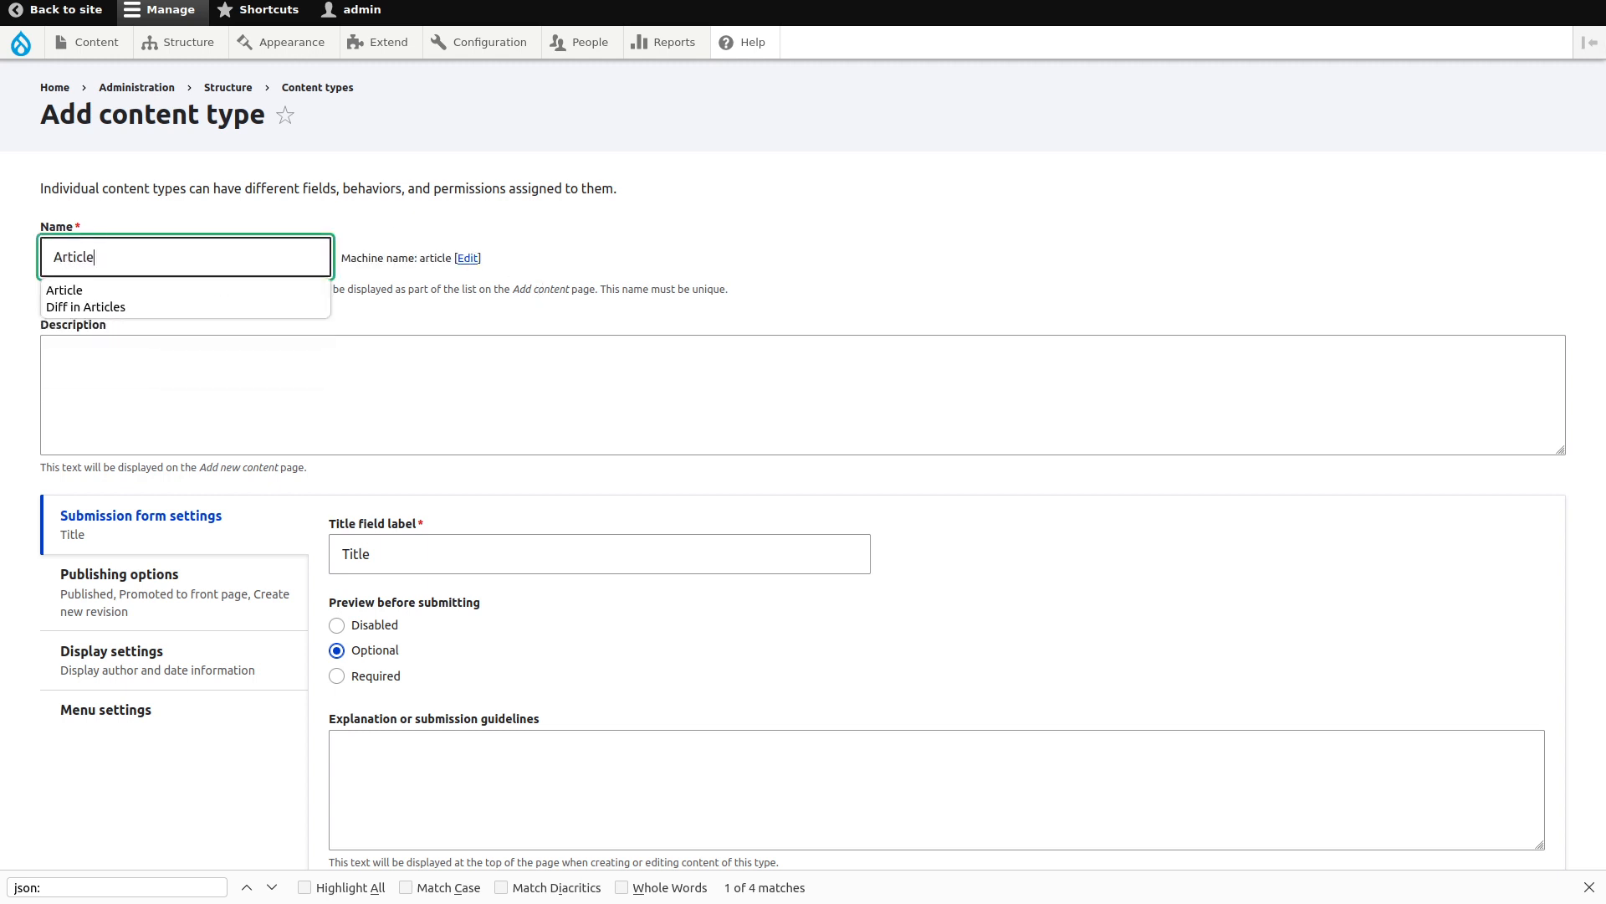
{"action": "left_click", "coordinate": [511, 323]}
{"action": "scroll", "coordinate": [510, 329], "scroll_direction": "down", "scroll_amount": 2}
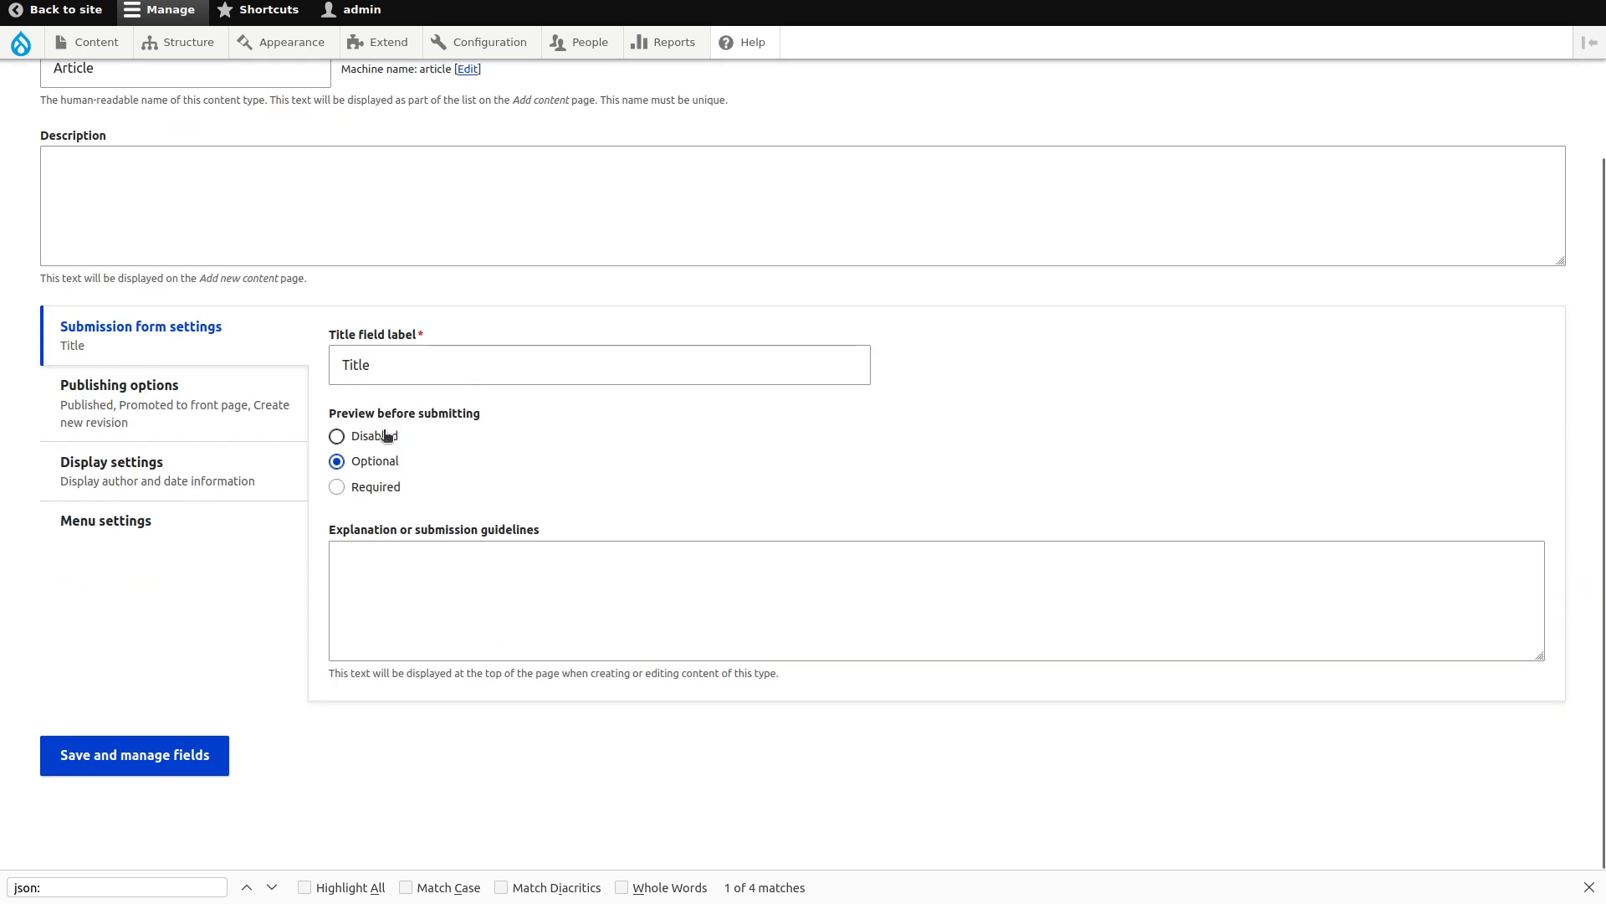
{"action": "left_click", "coordinate": [387, 436]}
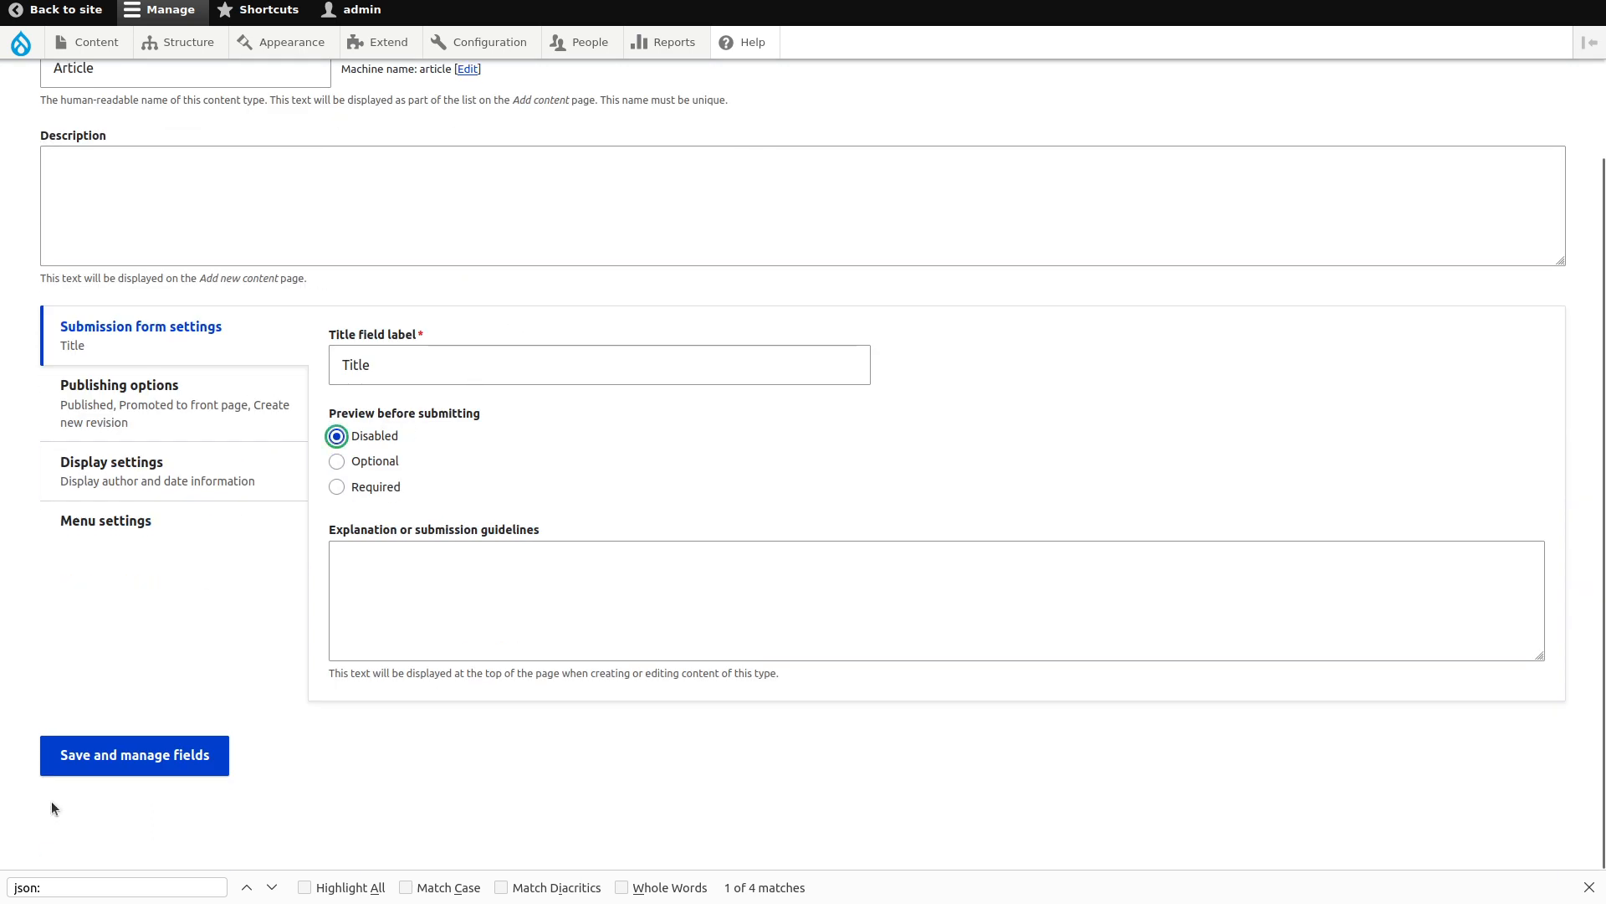
{"action": "left_click", "coordinate": [128, 756]}
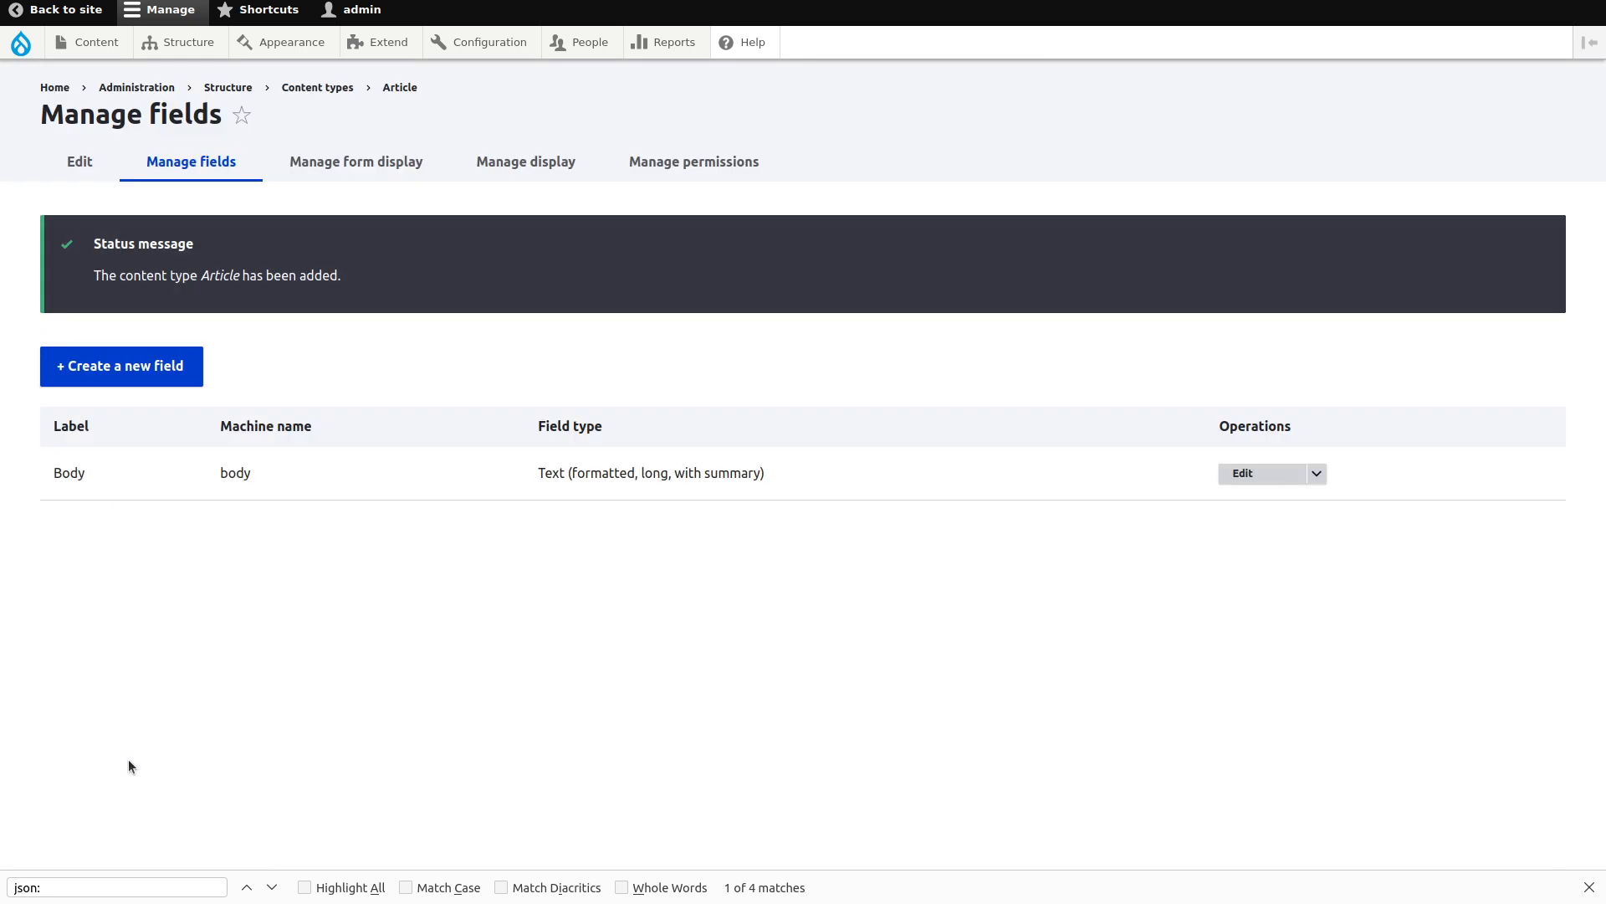
Delete the Article's Body field and begin adding a new field.
{"action": "left_click", "coordinate": [1316, 473]}
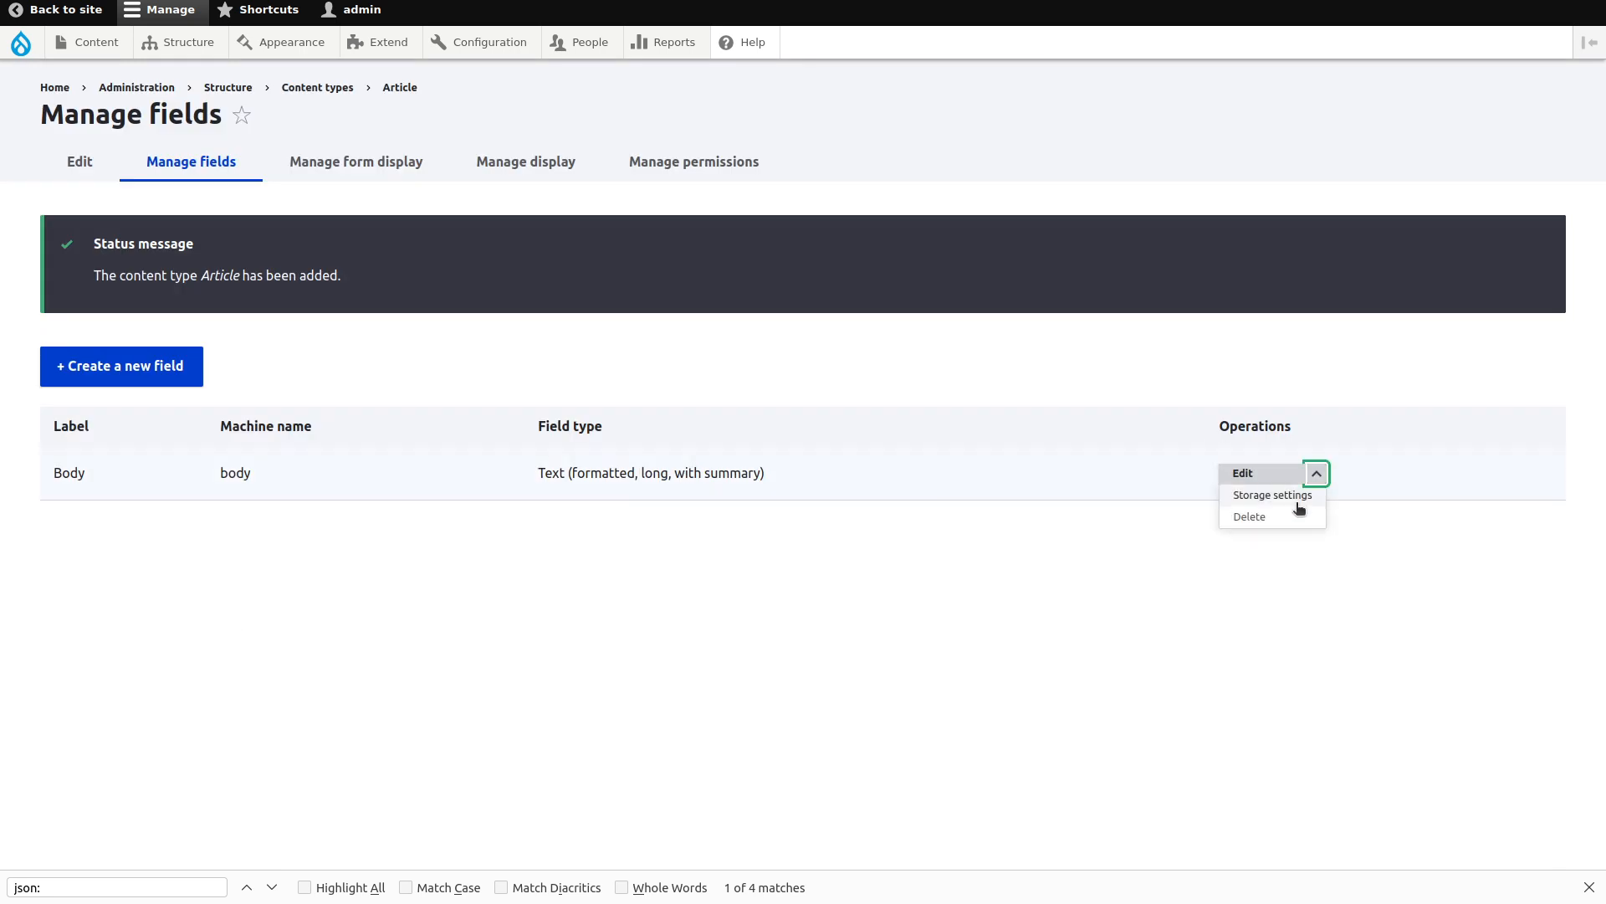
{"action": "left_click", "coordinate": [1292, 512]}
{"action": "left_click", "coordinate": [1019, 622]}
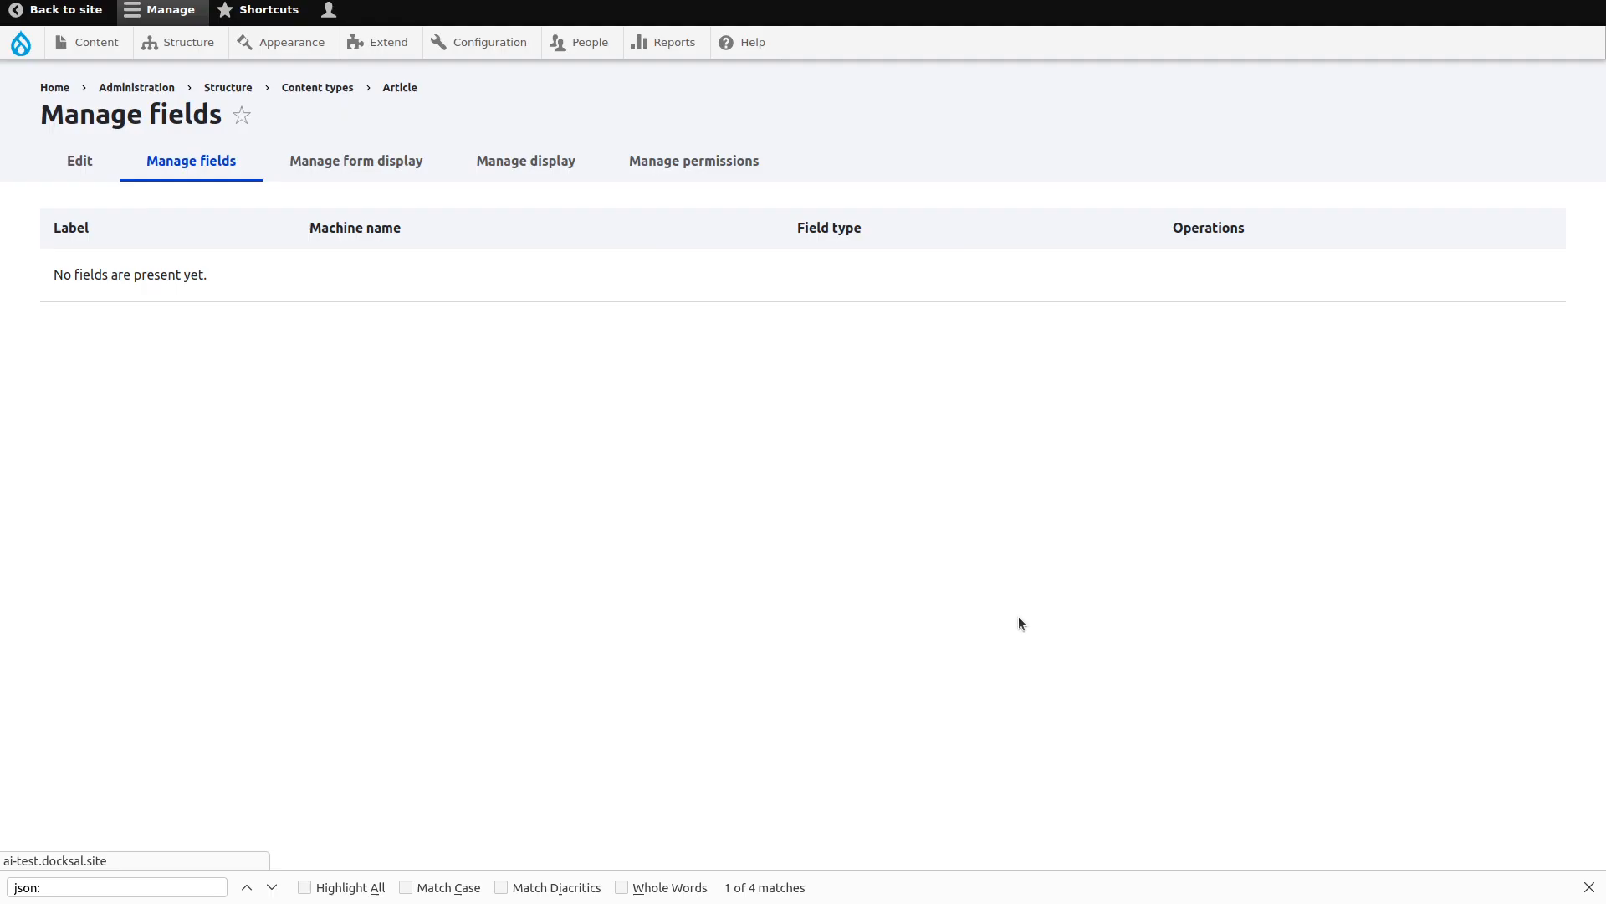
{"action": "left_click", "coordinate": [168, 374]}
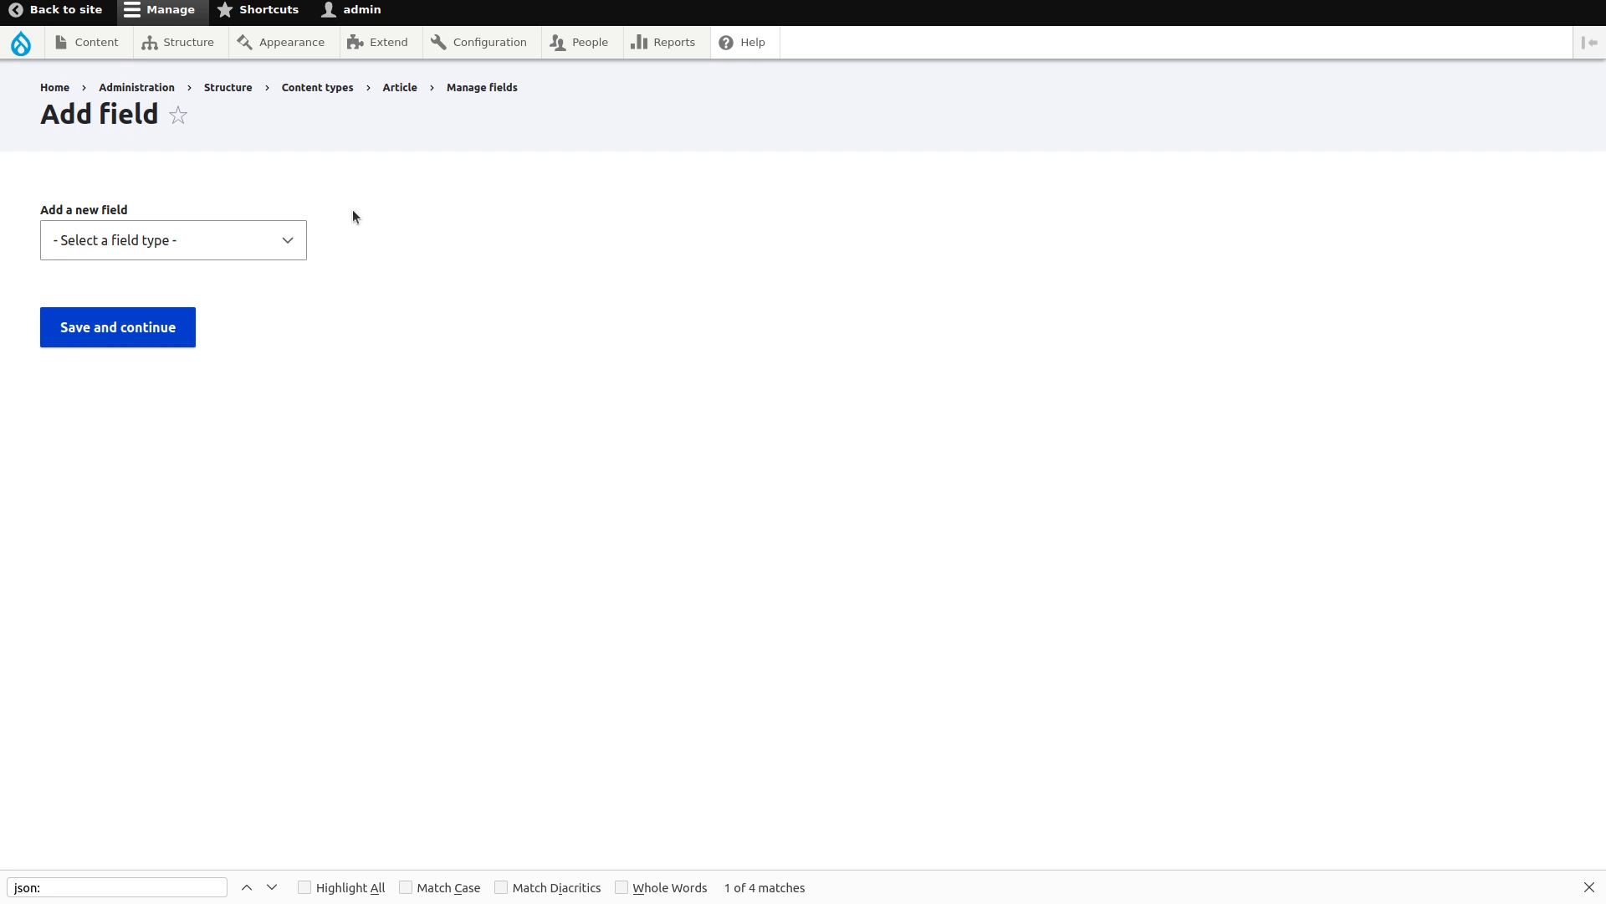
Add a Text (formatted, long) field labelled 'Article'.
{"action": "left_click", "coordinate": [222, 242]}
{"action": "scroll", "coordinate": [212, 492], "scroll_direction": "down", "scroll_amount": 3}
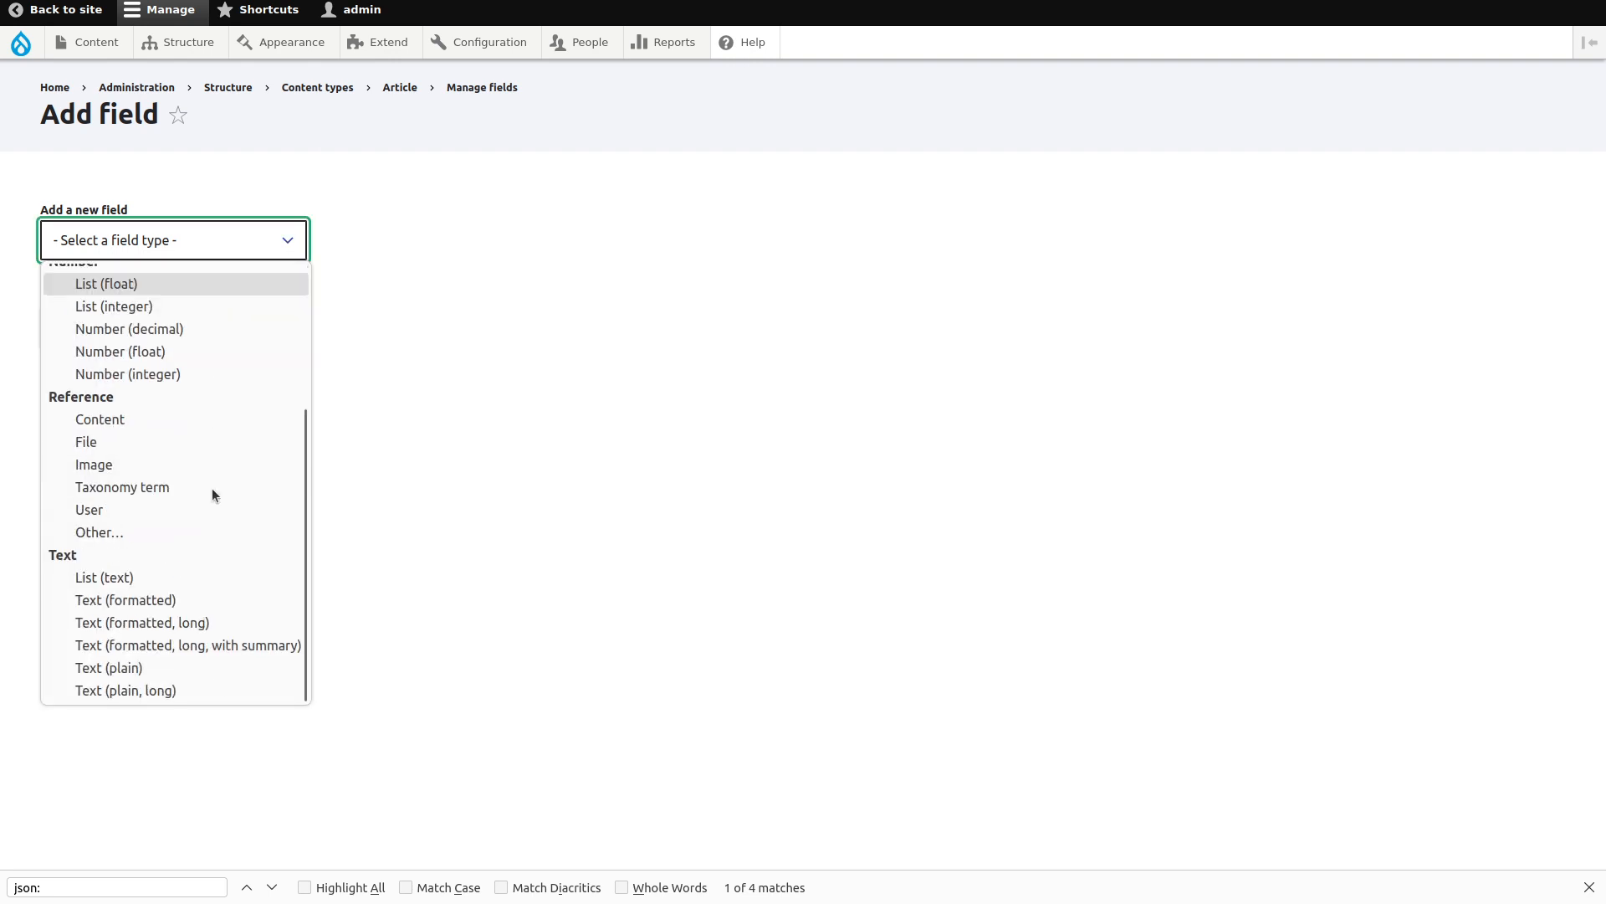
{"action": "left_click", "coordinate": [204, 621]}
{"action": "left_click", "coordinate": [119, 340]}
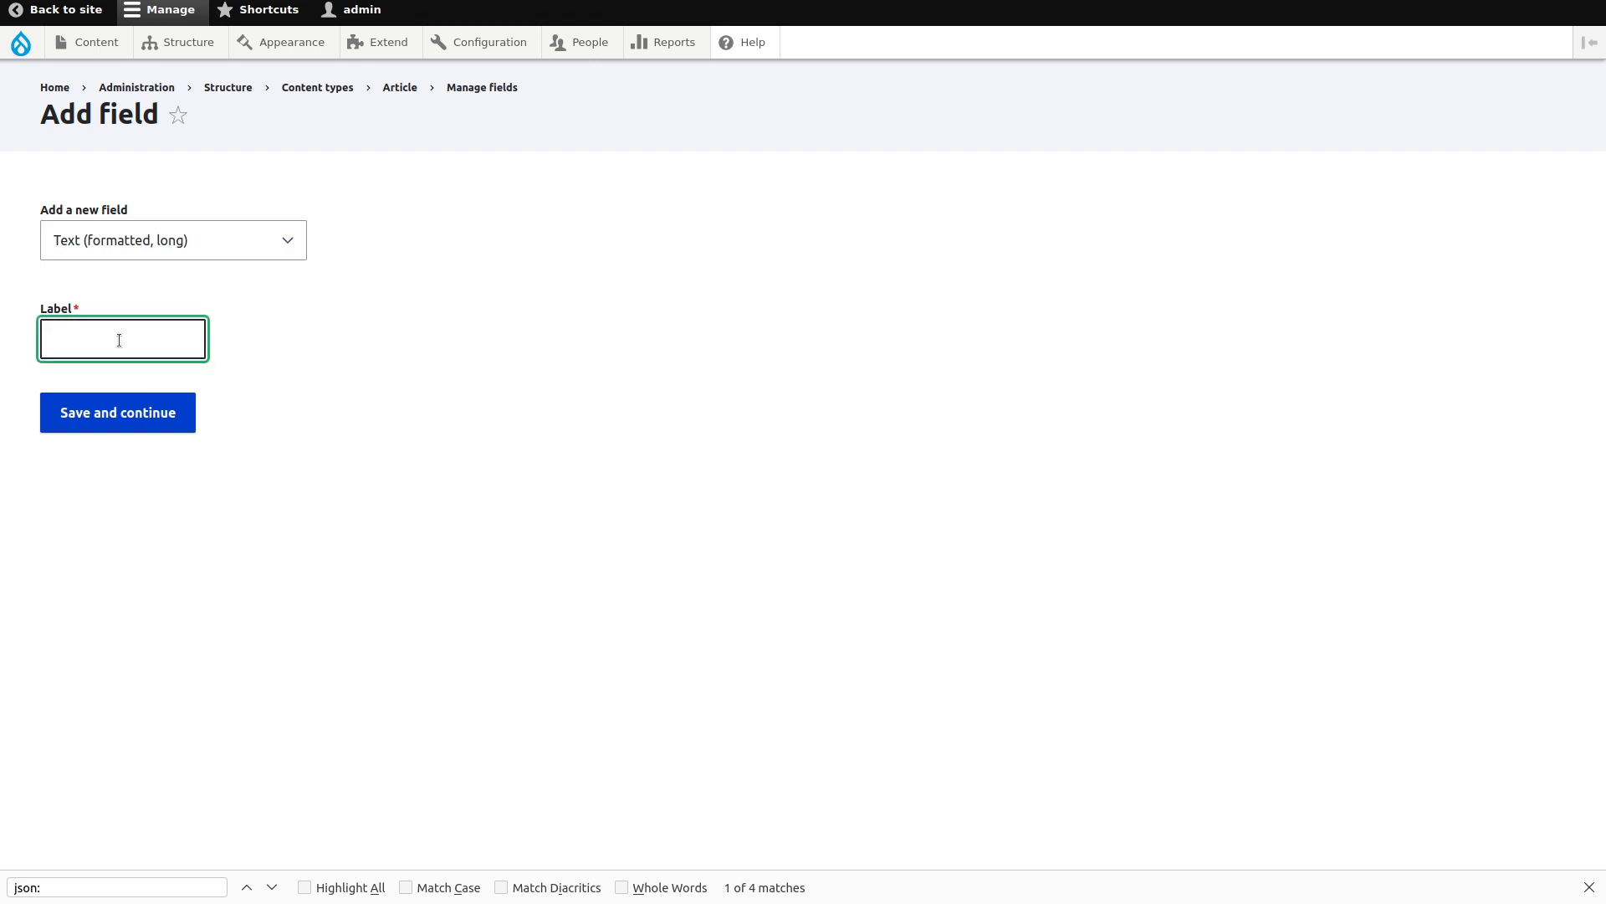
{"action": "type", "text": "Article"}
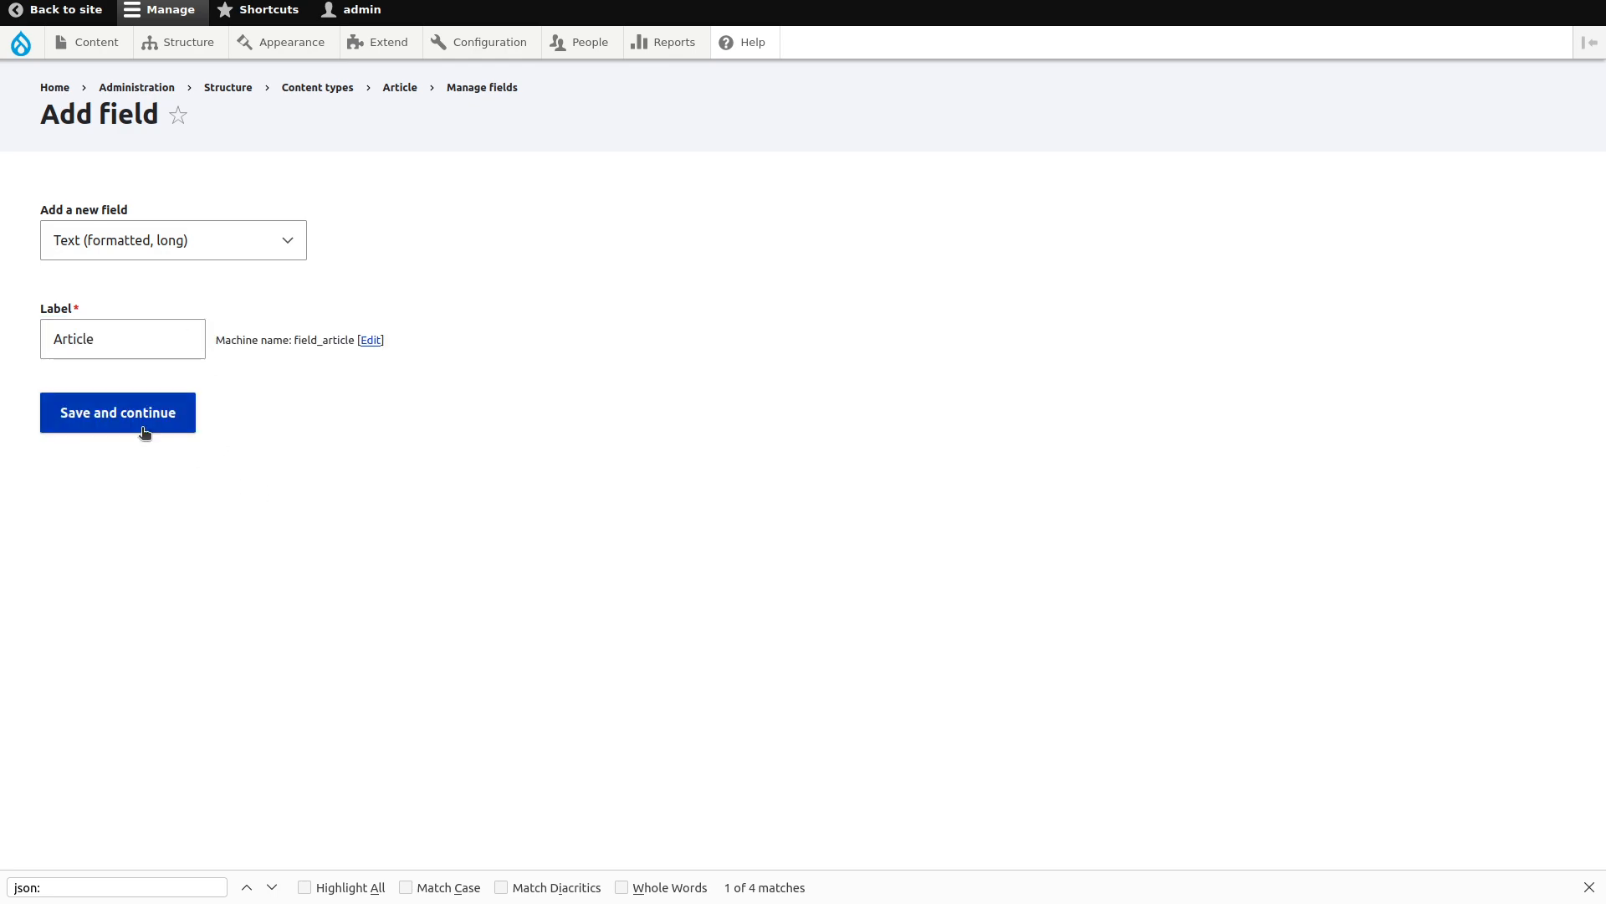
{"action": "left_click", "coordinate": [143, 416]}
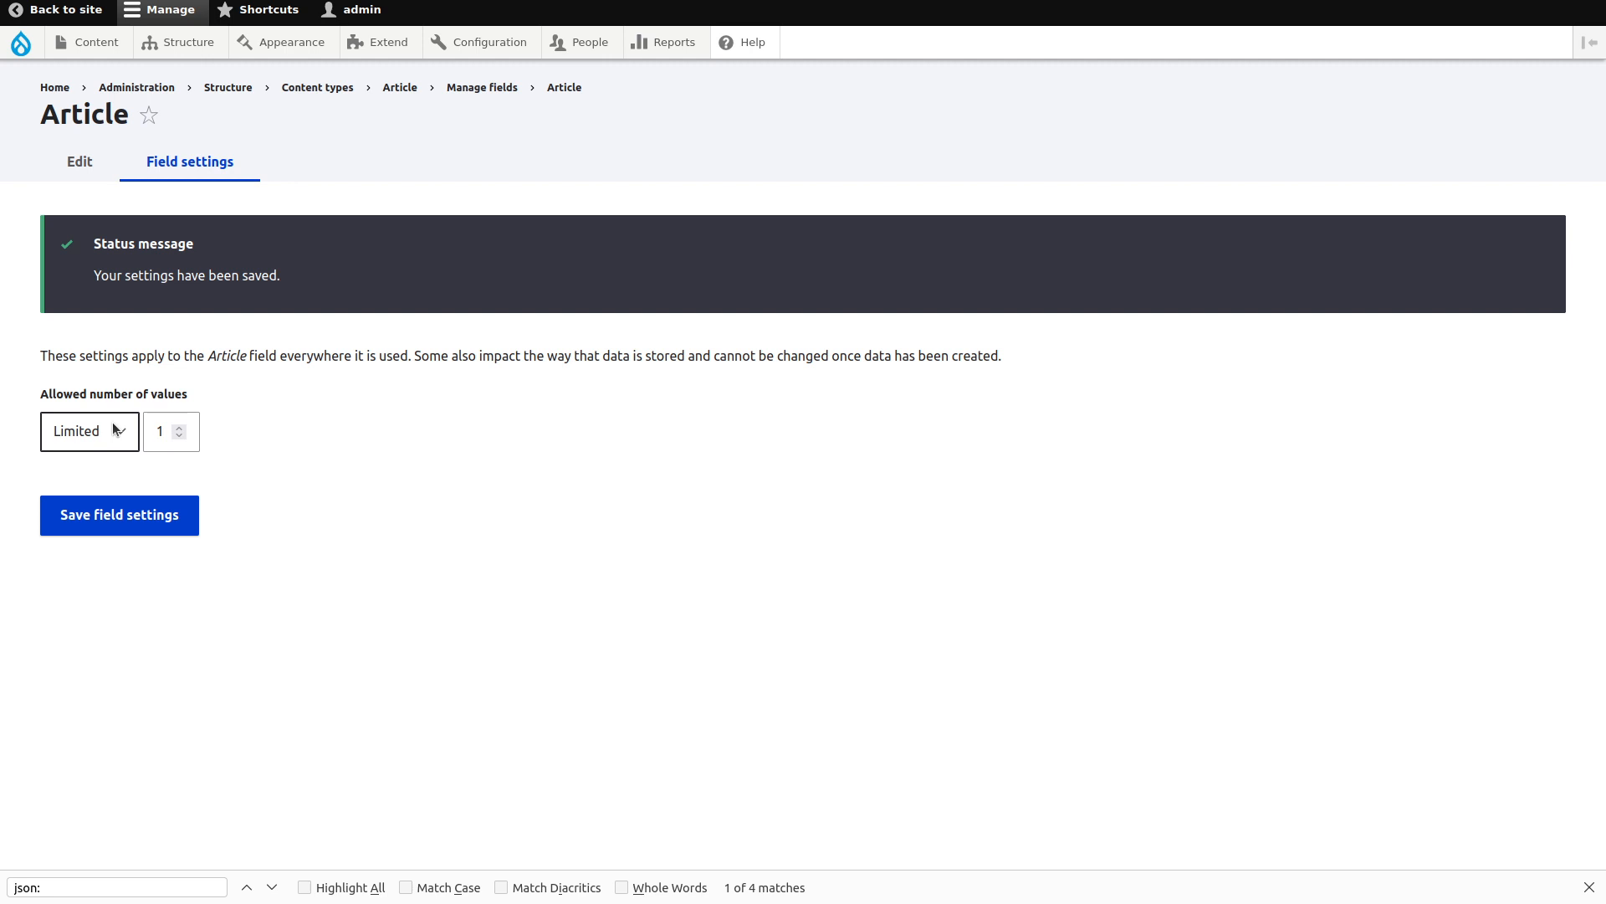
Set the Article field's allowed number of values to Unlimited and save.
{"action": "left_click", "coordinate": [112, 429]}
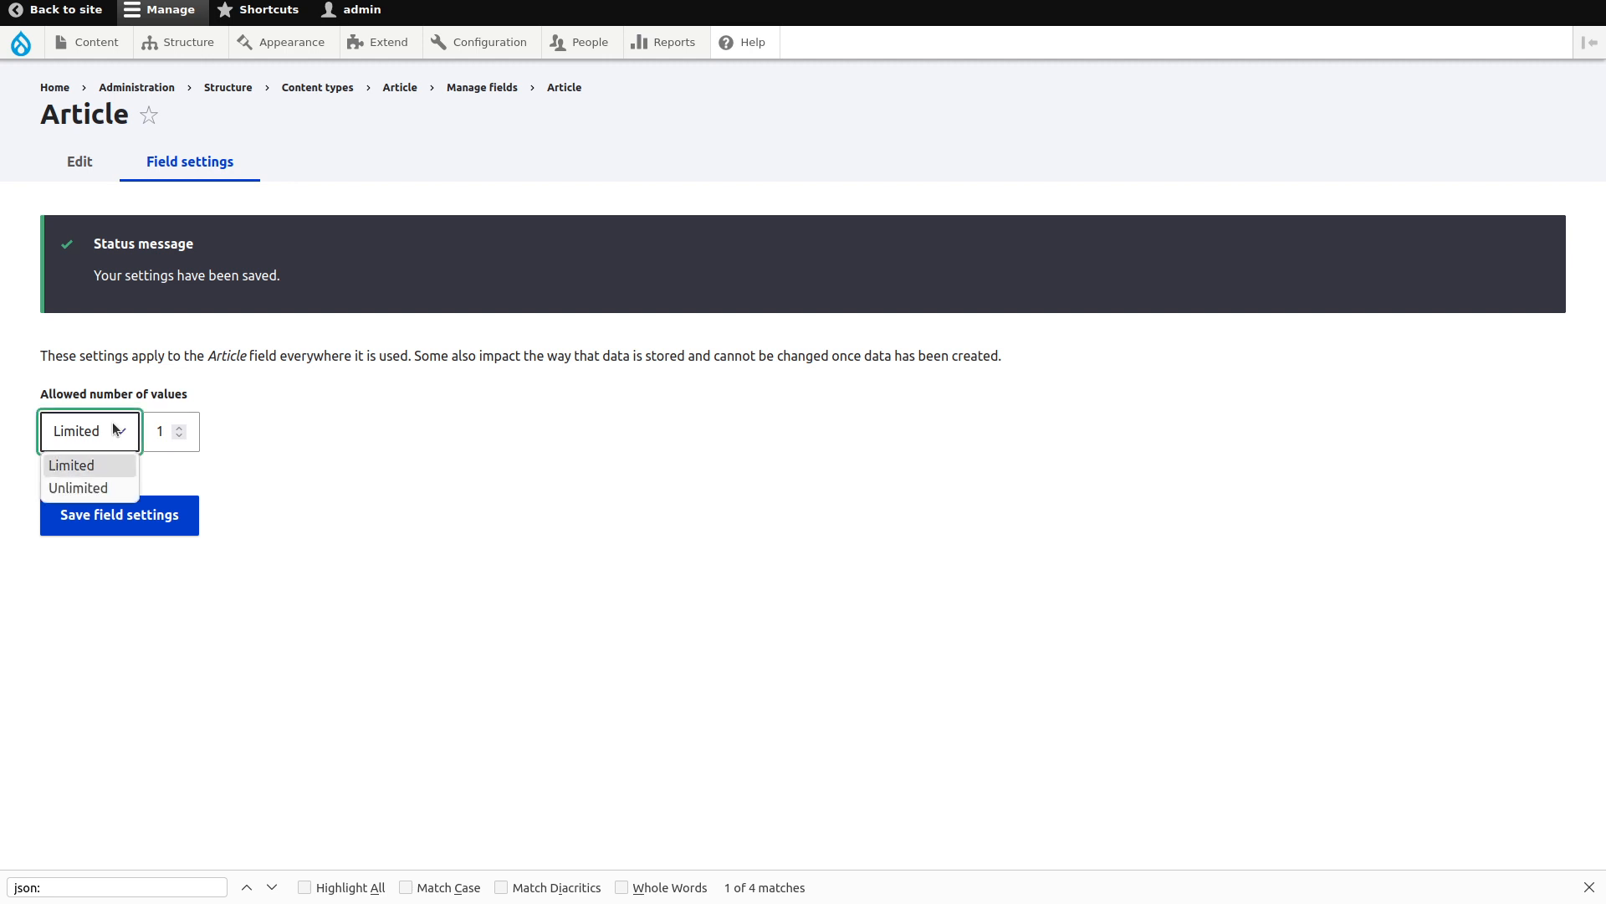
{"action": "left_click", "coordinate": [105, 488]}
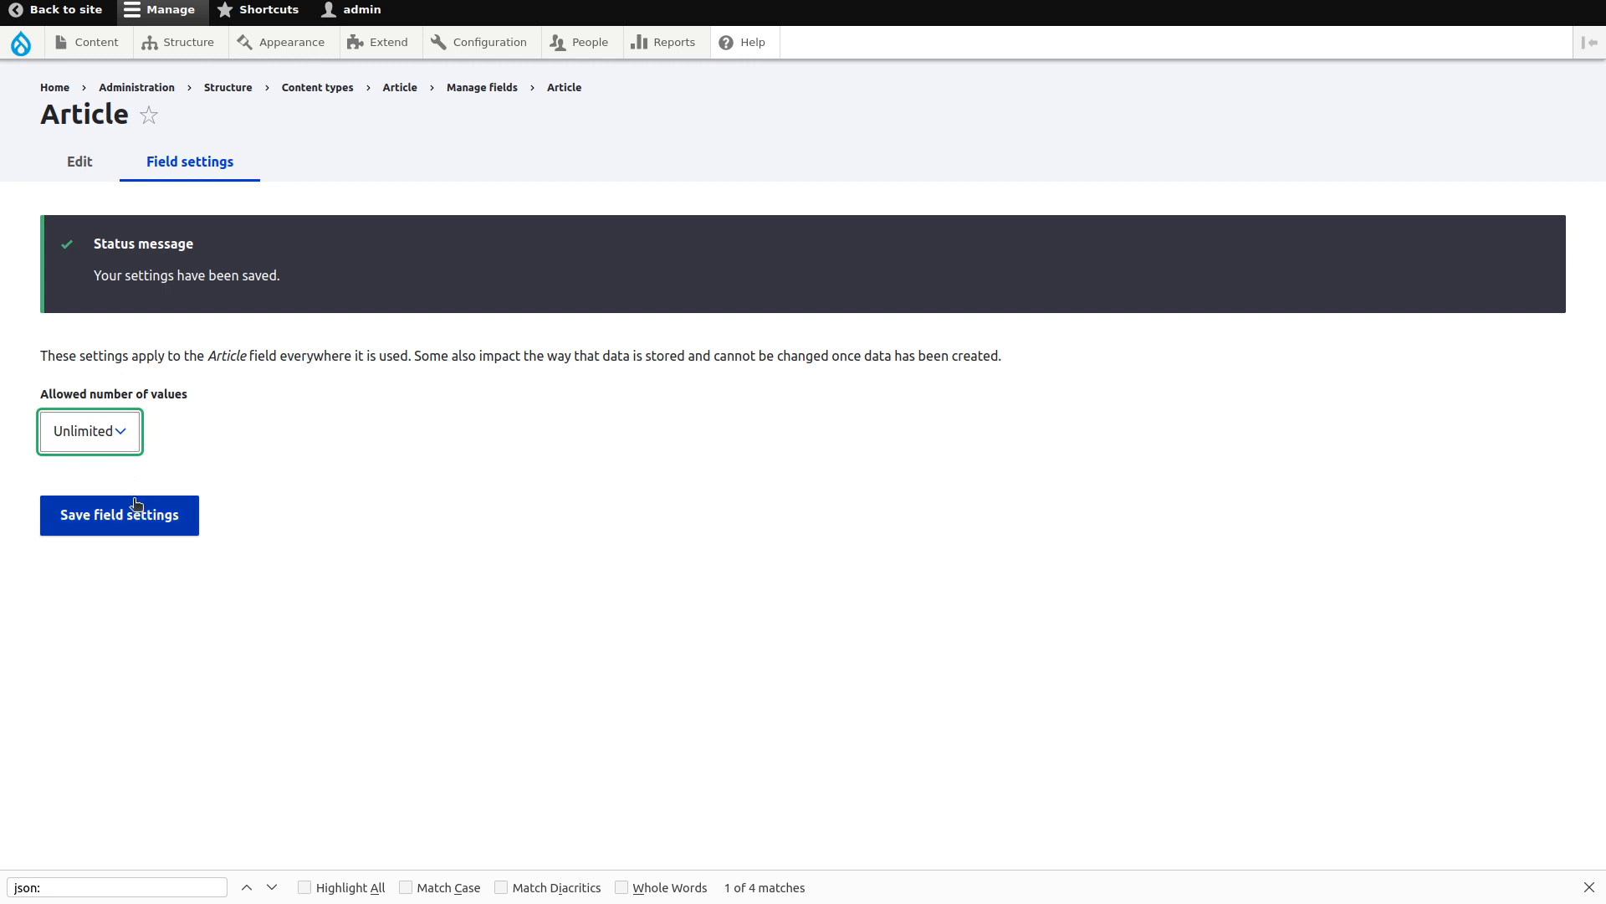
{"action": "left_click", "coordinate": [155, 520]}
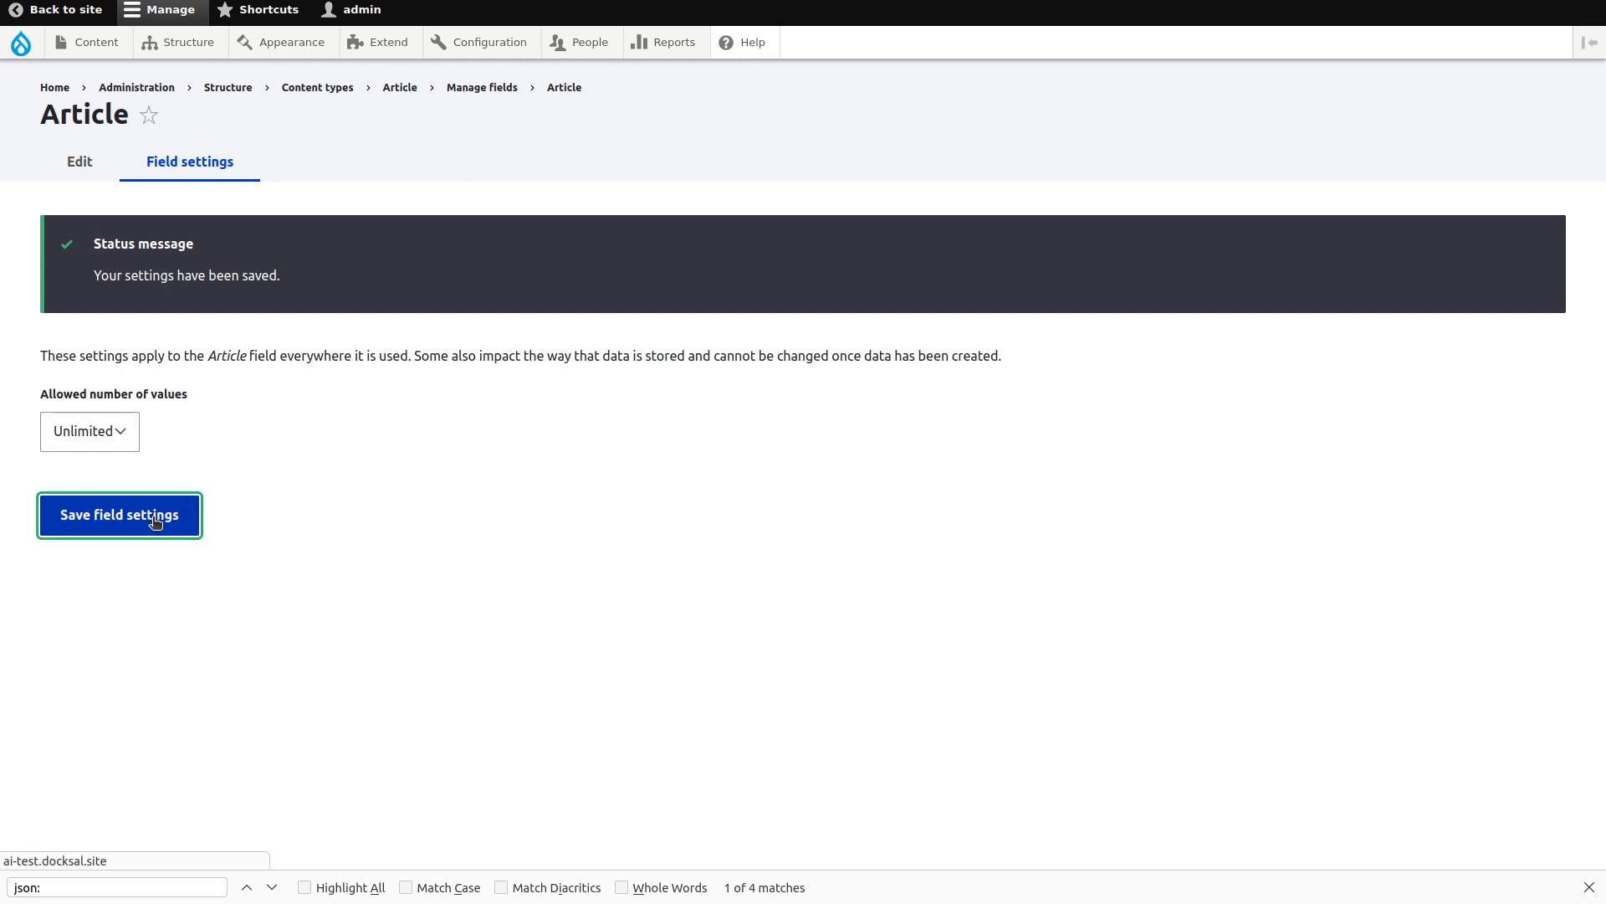
{"action": "scroll", "coordinate": [416, 494], "scroll_direction": "down", "scroll_amount": 3}
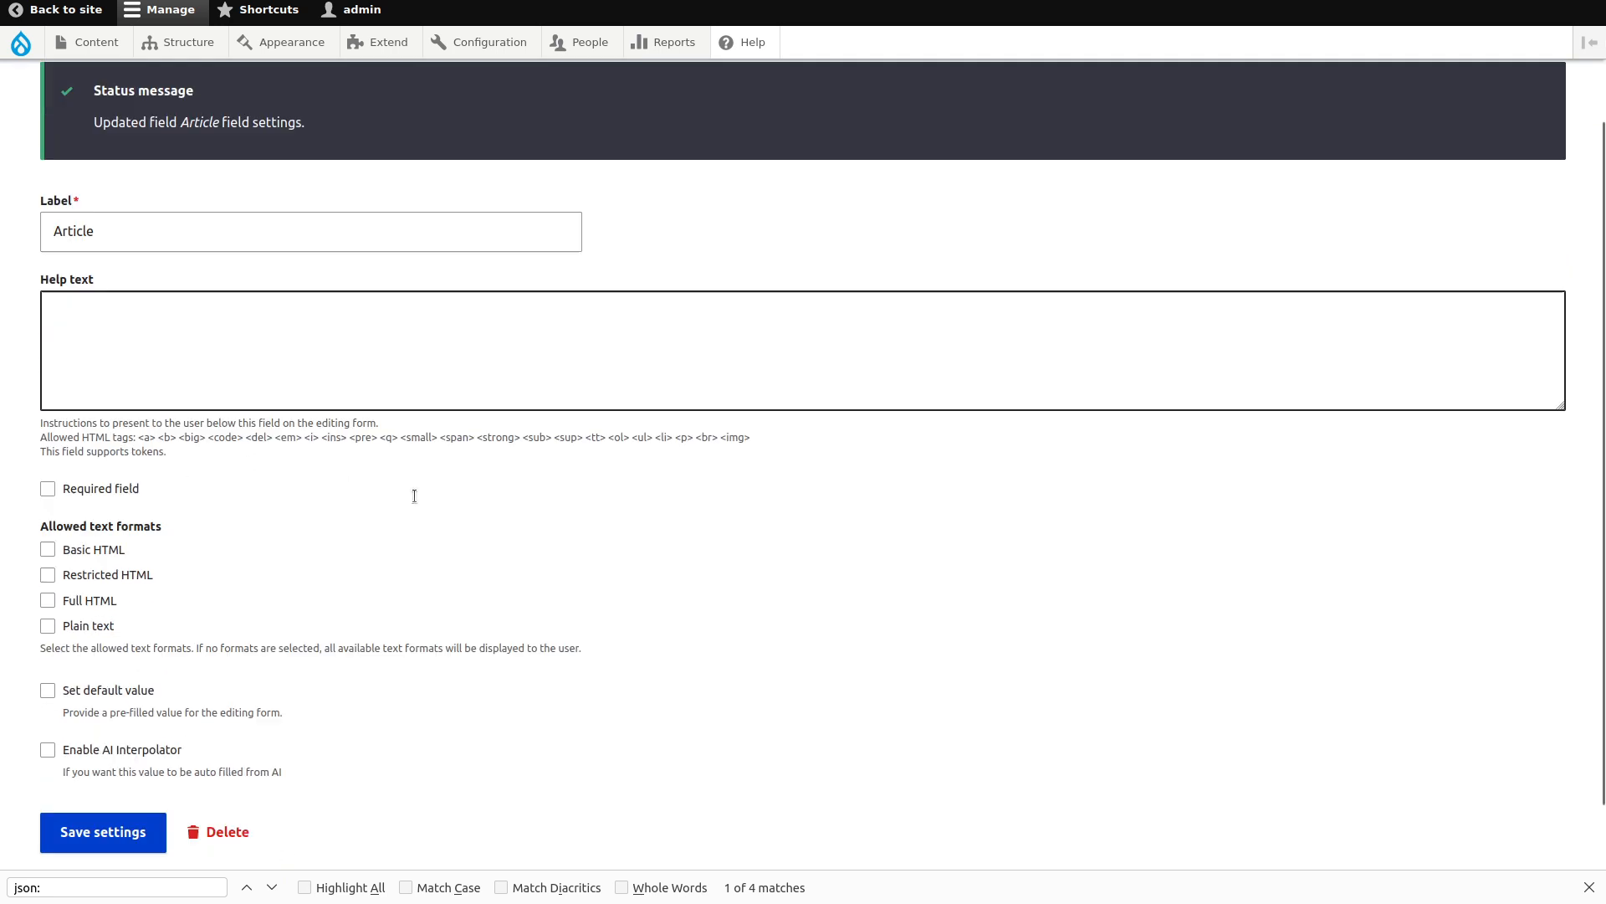
Allow Full HTML, enable AI Interpolator, and use Title as the base field.
{"action": "left_click", "coordinate": [84, 523]}
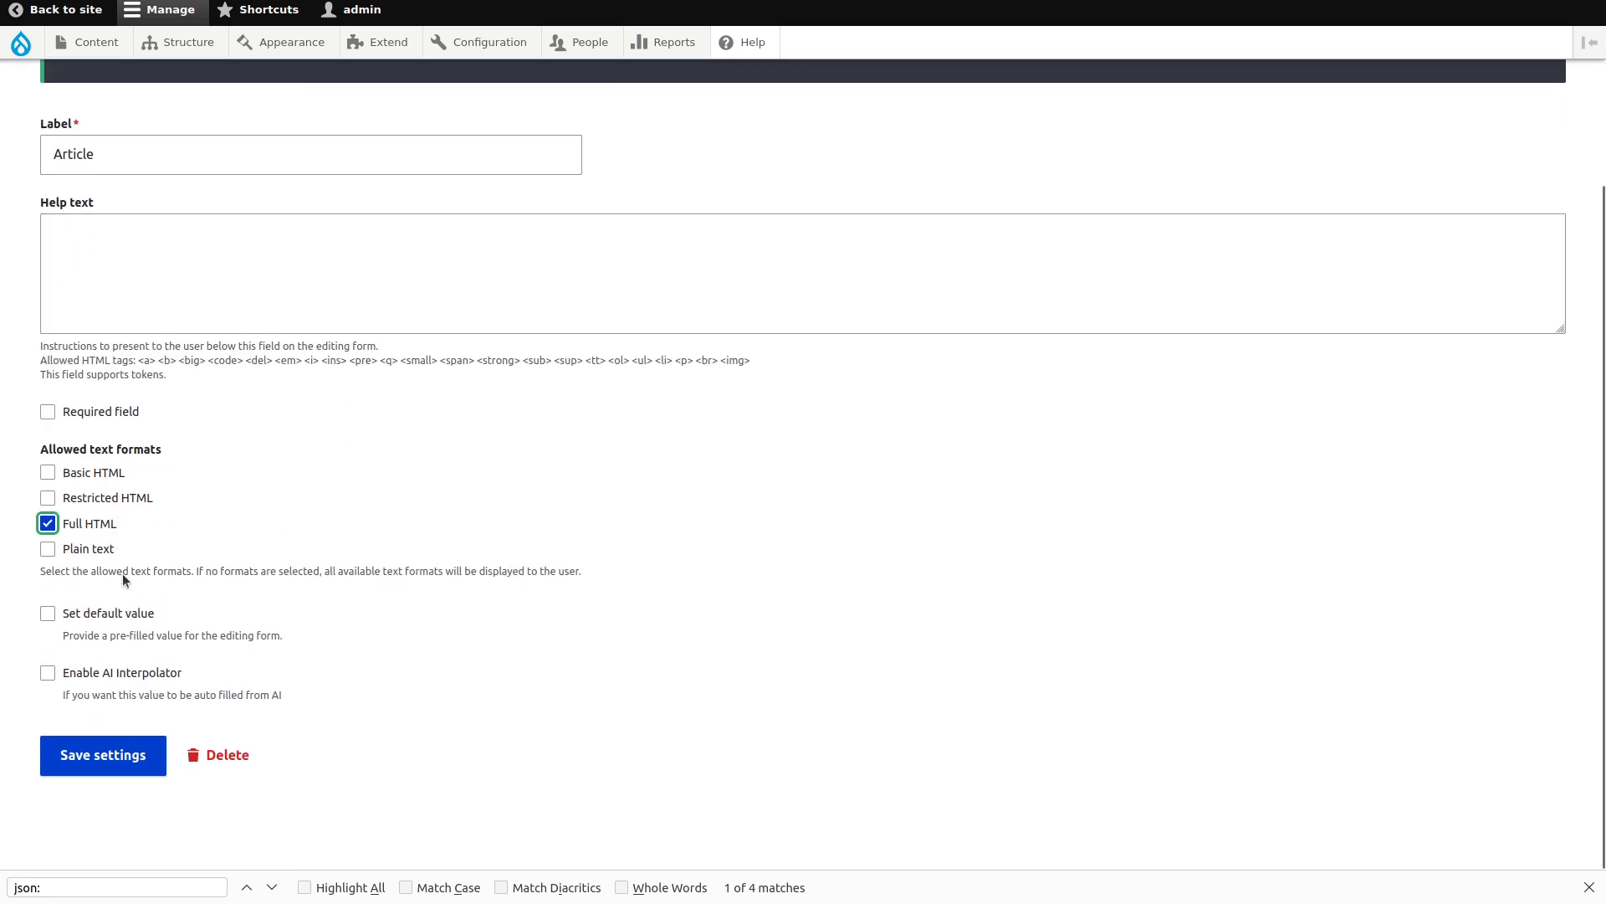
{"action": "left_click", "coordinate": [151, 671]}
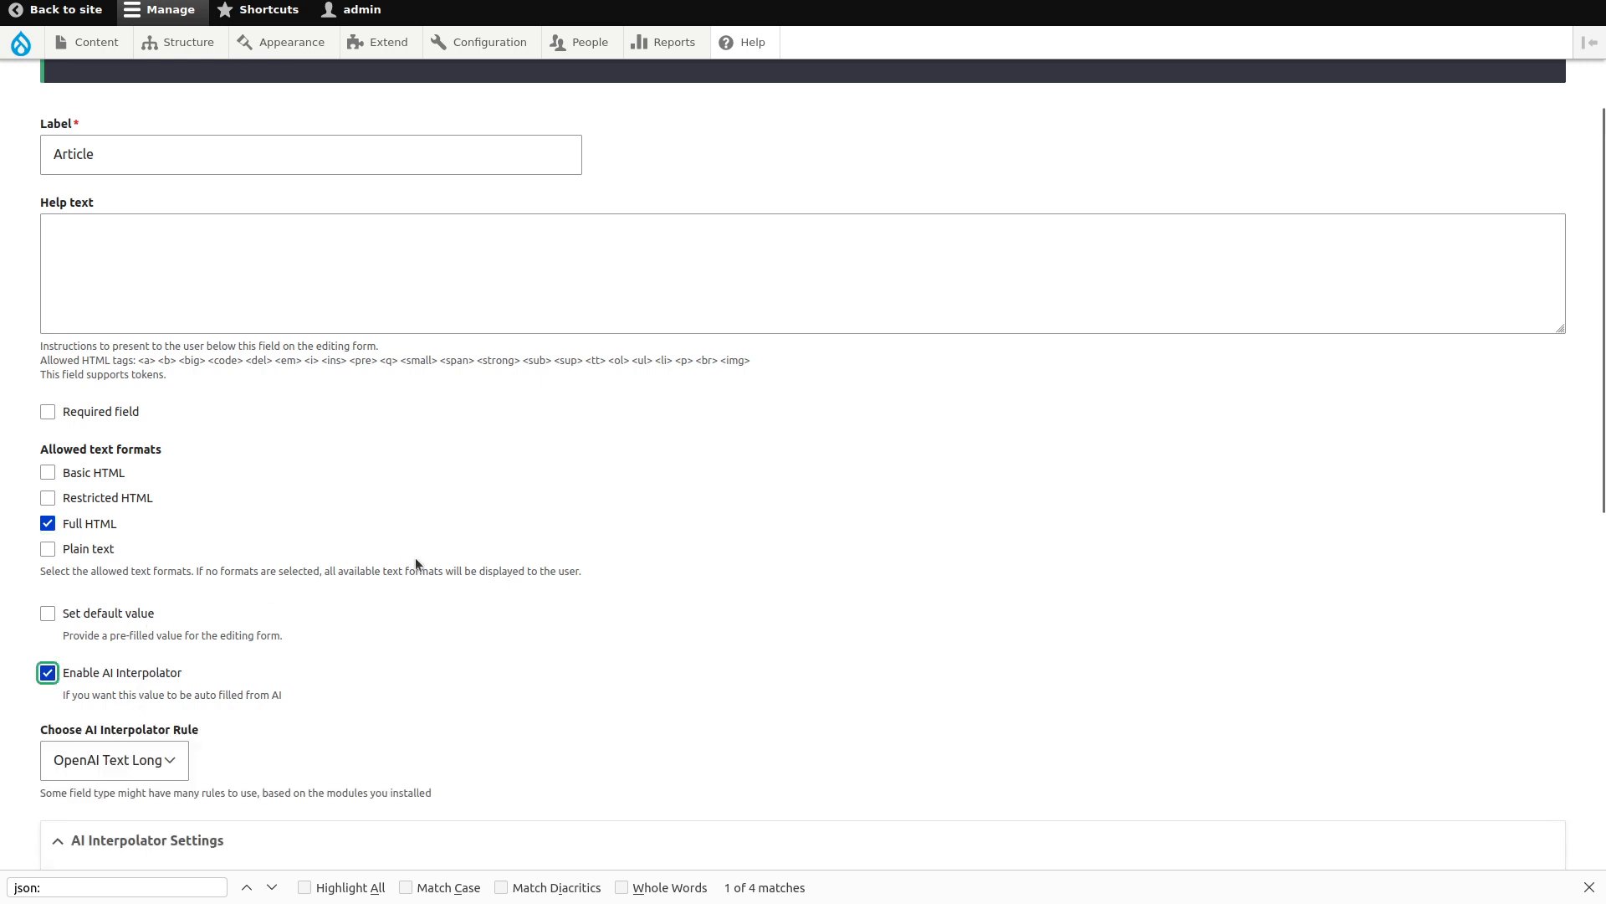
{"action": "scroll", "coordinate": [415, 557], "scroll_direction": "down", "scroll_amount": 2}
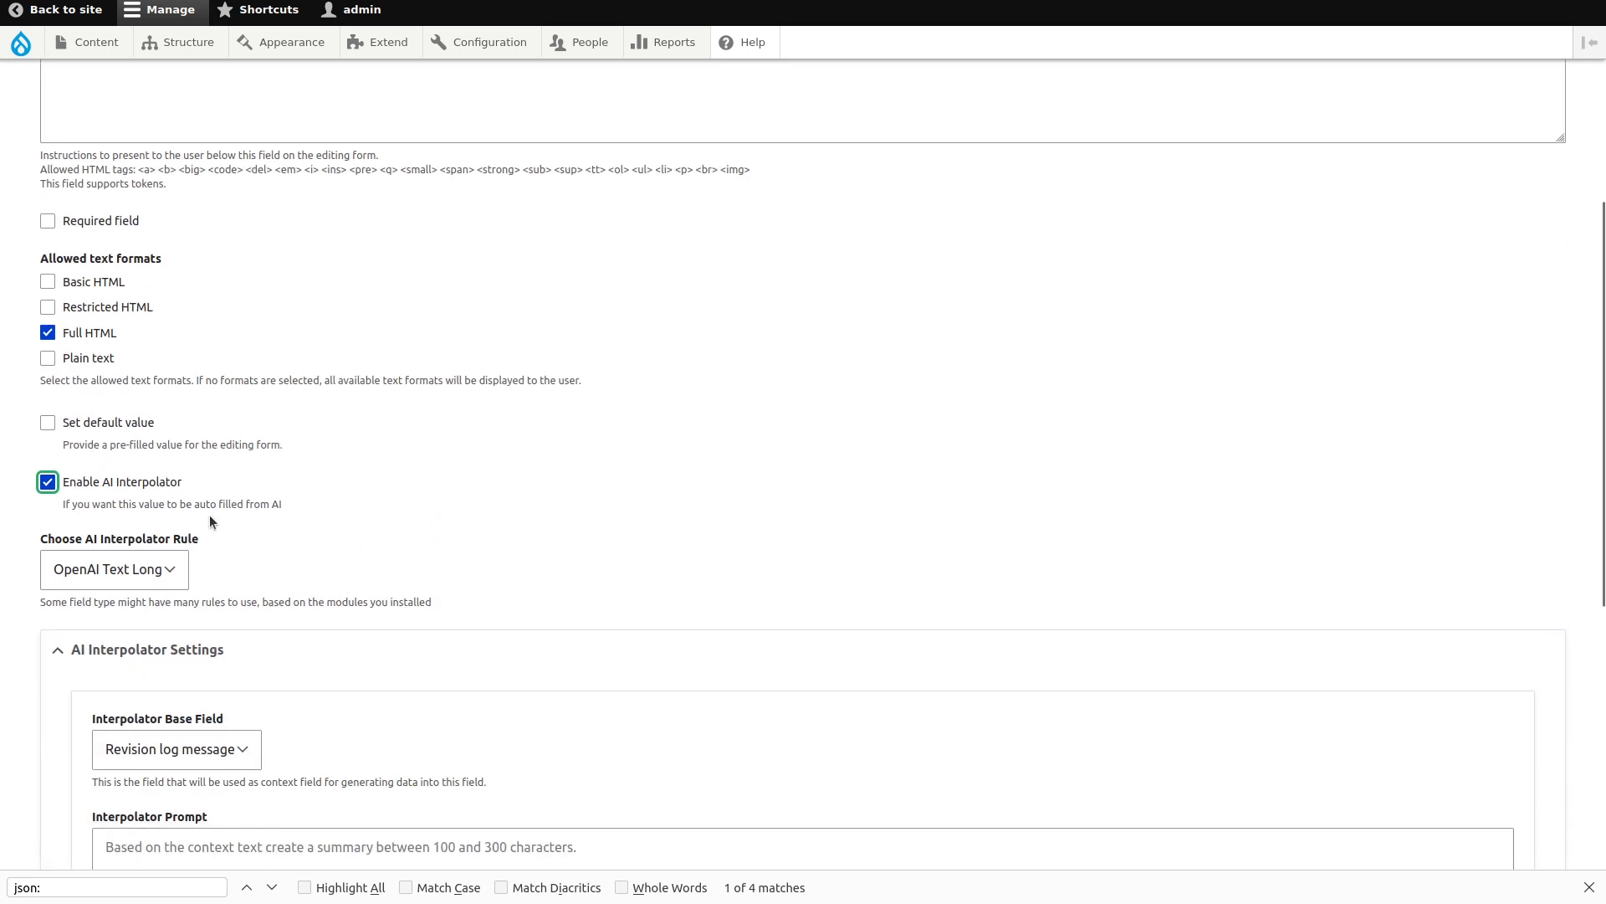
{"action": "scroll", "coordinate": [355, 484], "scroll_direction": "down", "scroll_amount": 5}
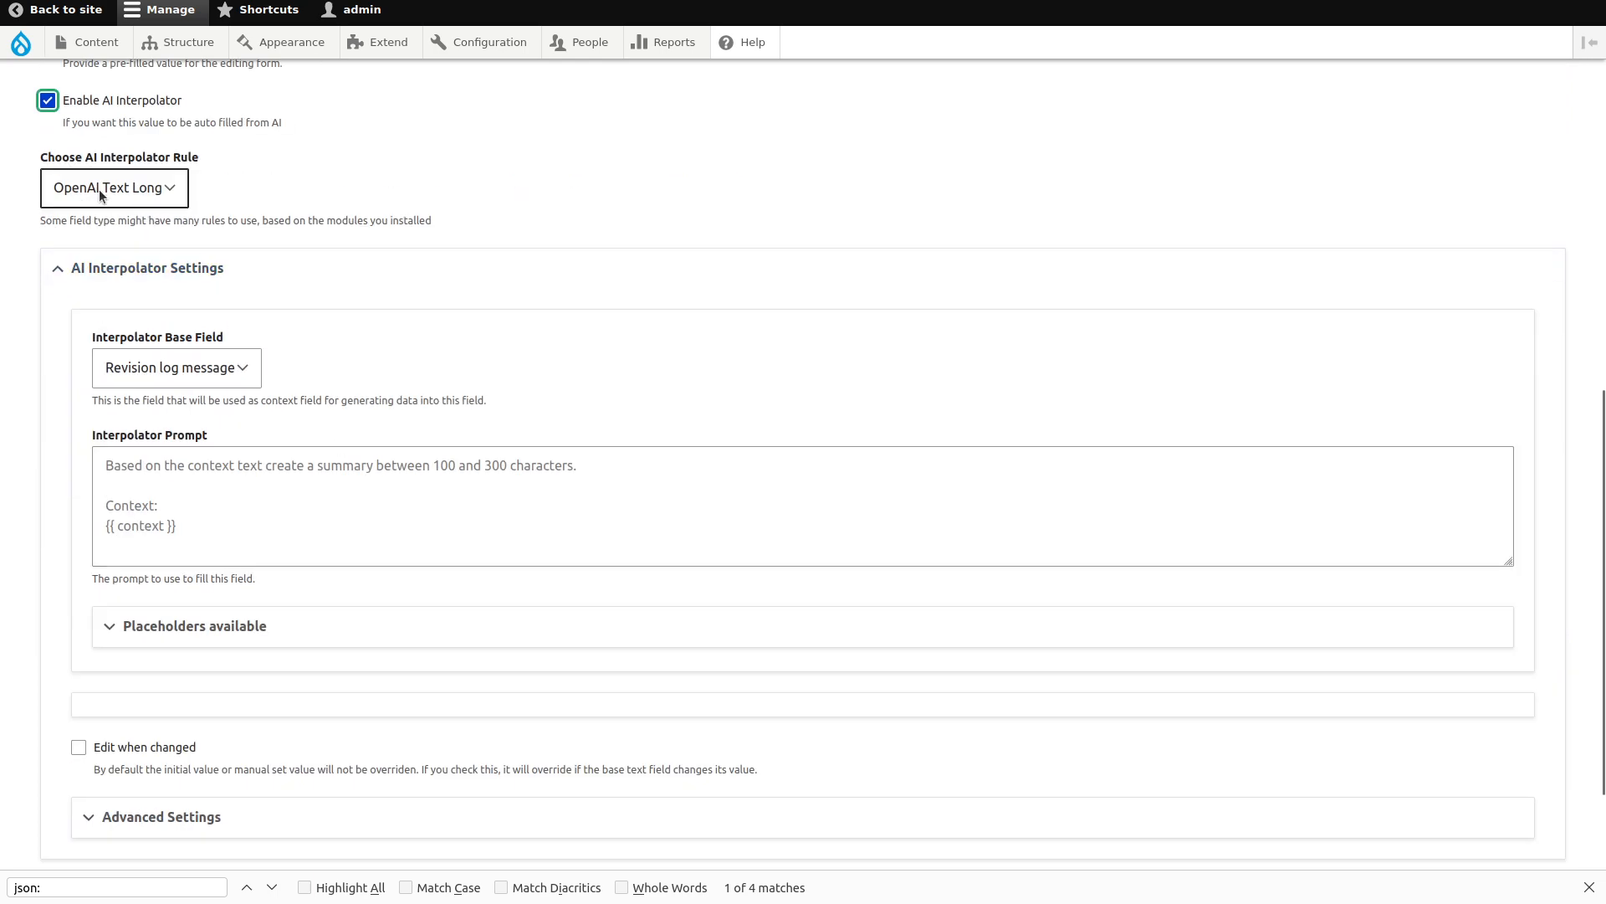
{"action": "left_click", "coordinate": [177, 365]}
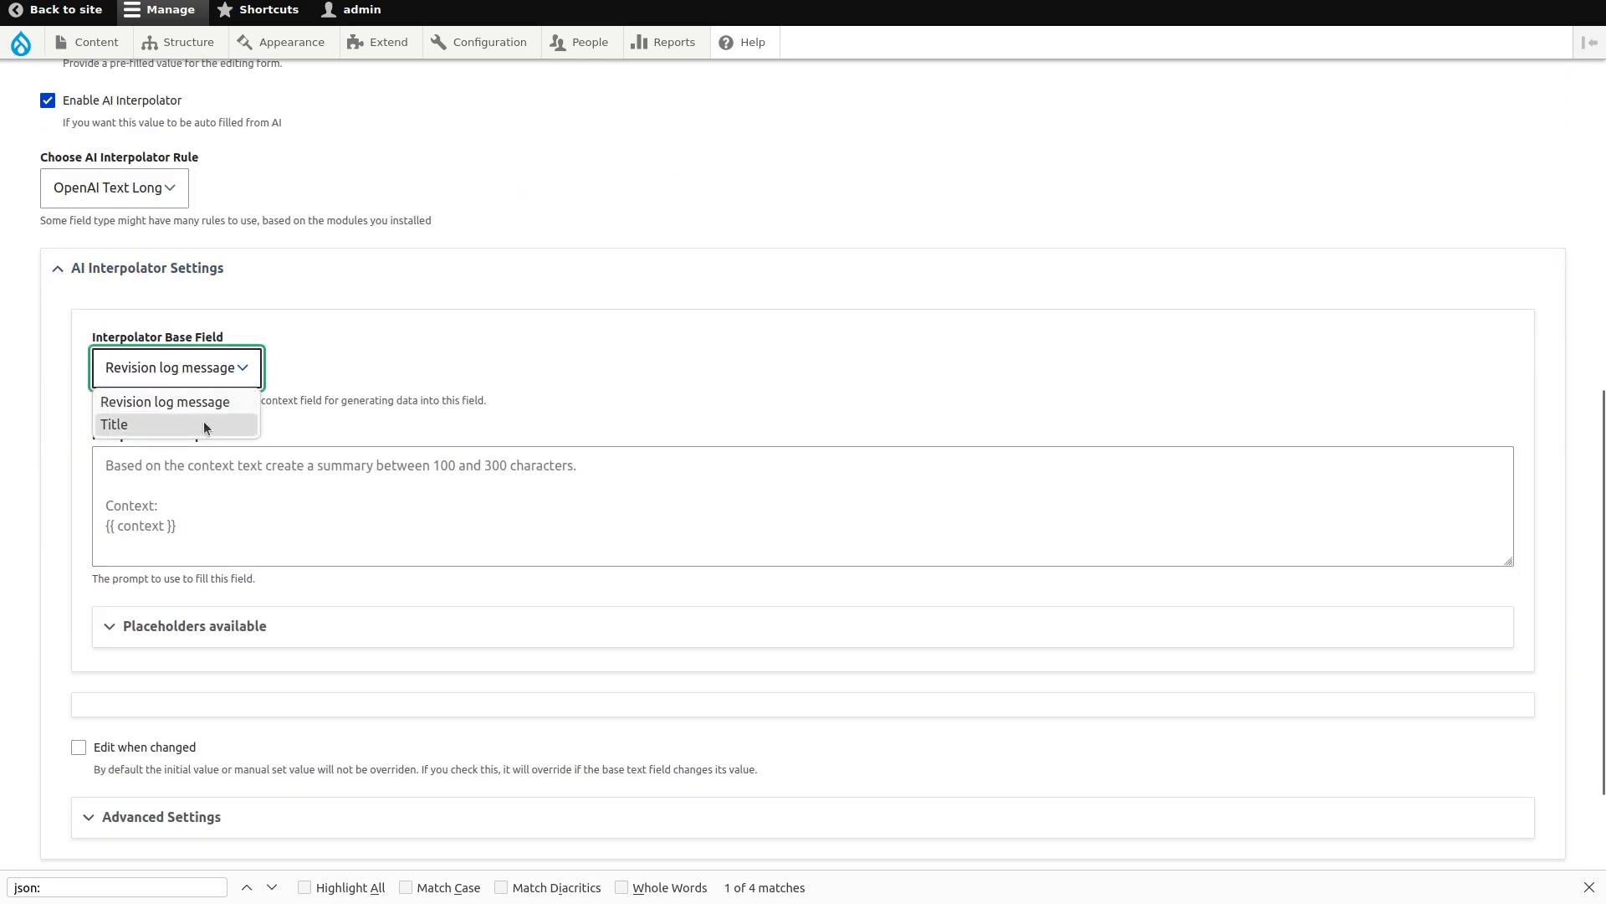
{"action": "left_click", "coordinate": [204, 424]}
Write a prompt asking for a ~12-paragraph article using HTML tags like headers, p, em, strong.
{"action": "left_click", "coordinate": [209, 485]}
{"action": "type", "text": "B"}
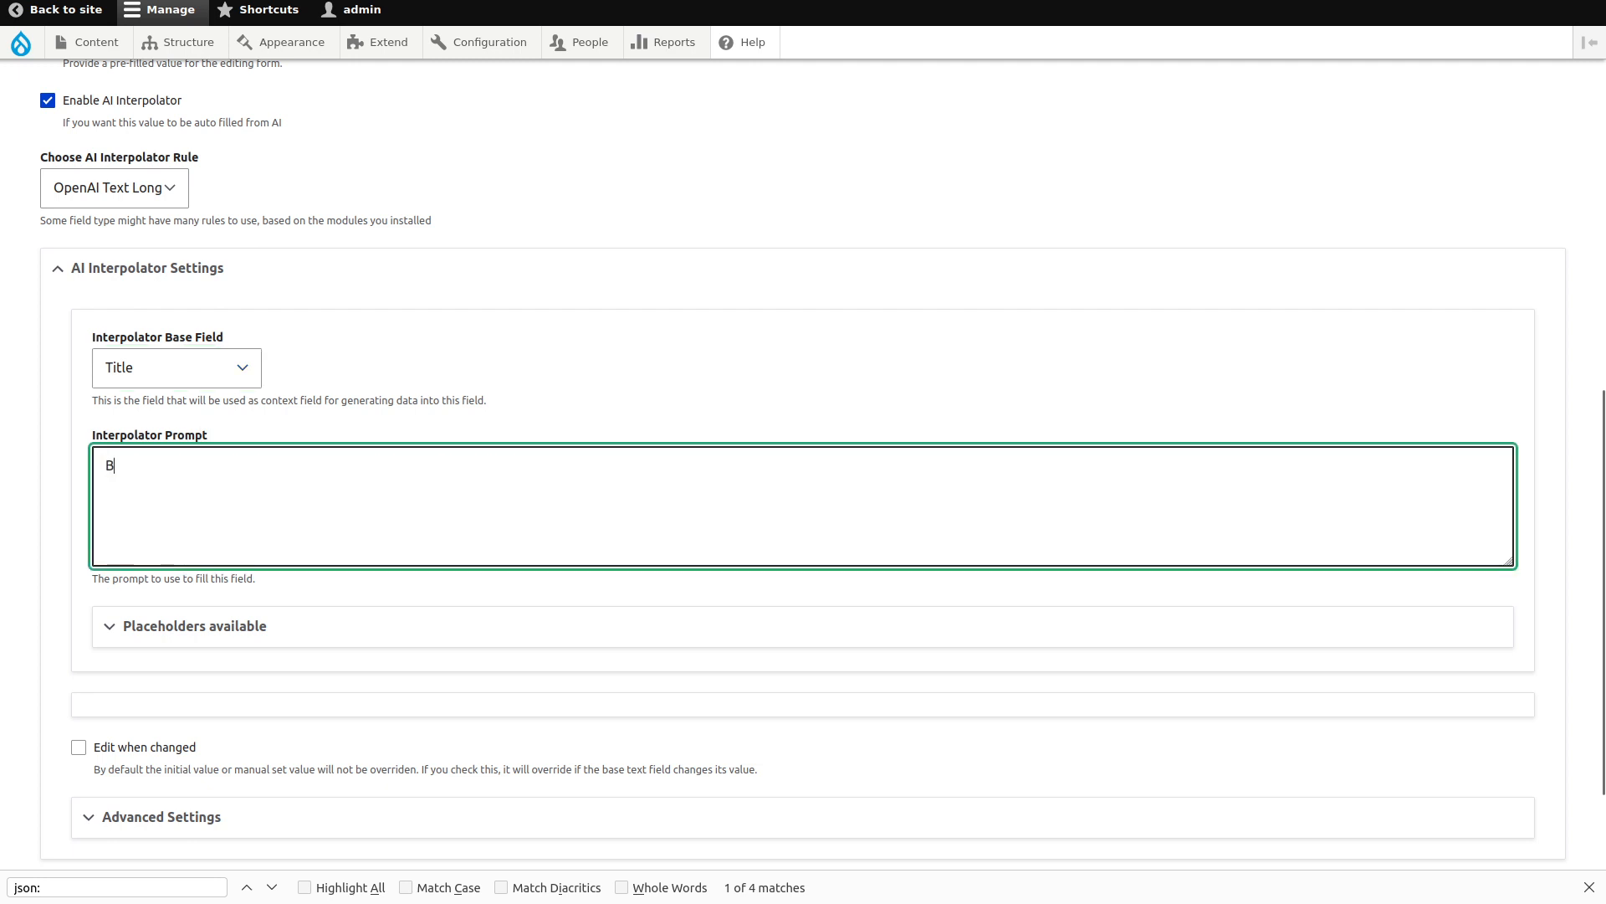
{"action": "type", "text": "ased on"}
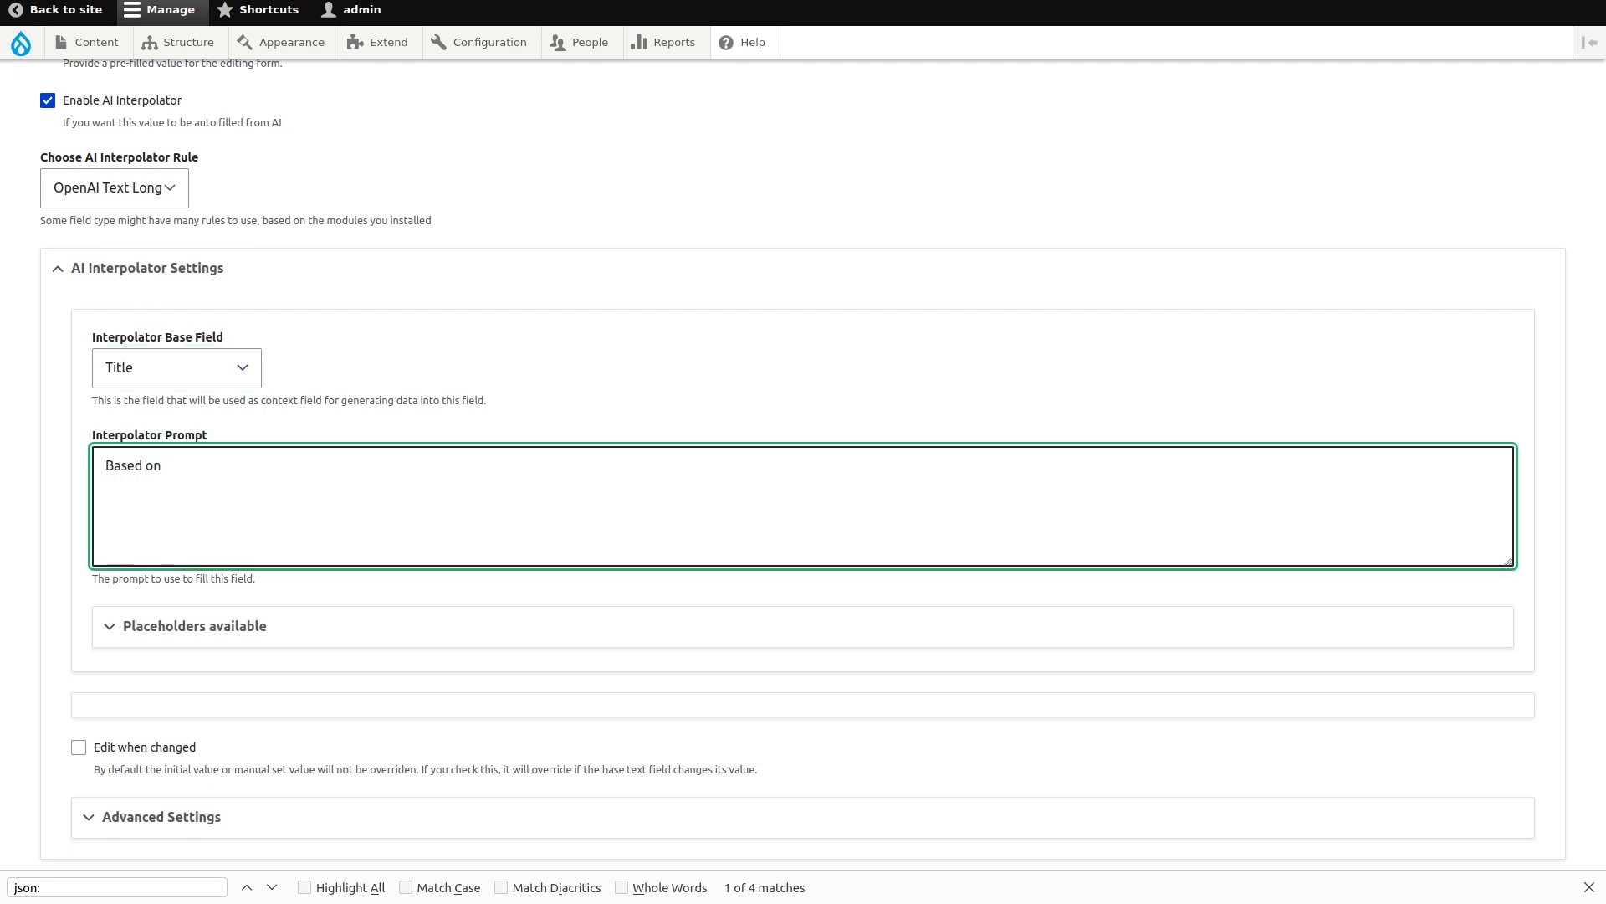
{"action": "type", "text": " the title"}
{"action": "key", "text": "BackSpace"}
{"action": "key", "text": "BackSpace"}
{"action": "key", "text": "BackSpace"}
{"action": "key", "text": "BackSpace"}
{"action": "key", "text": "BackSpace"}
{"action": "type", "text": "context, generate an article that"}
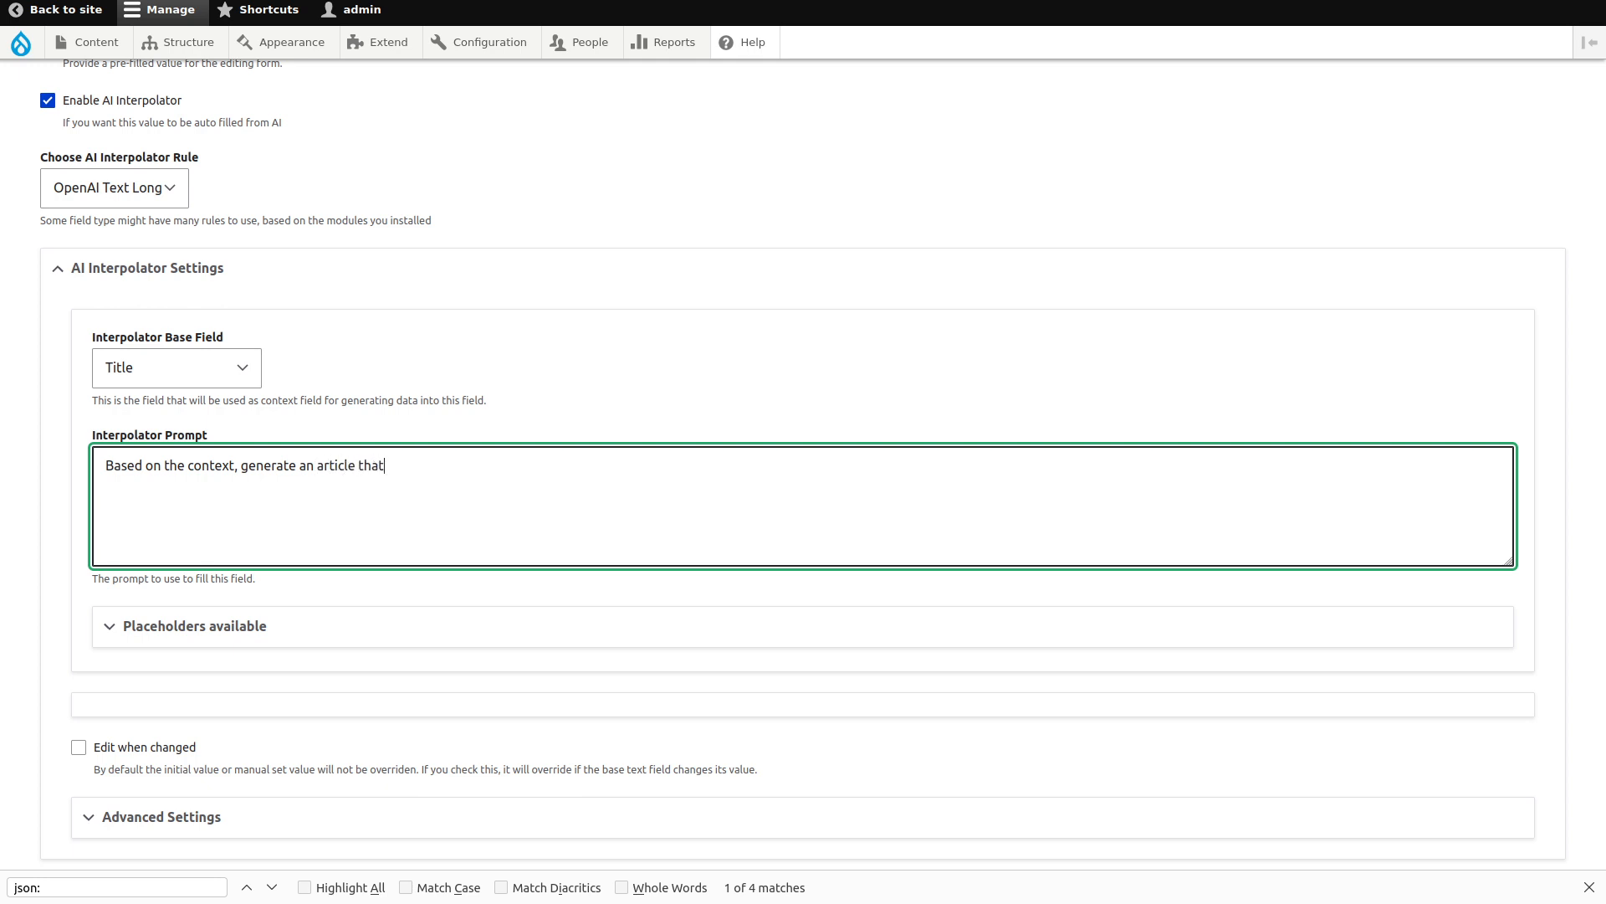
{"action": "type", "text": " is around 12 paragraphs lon"}
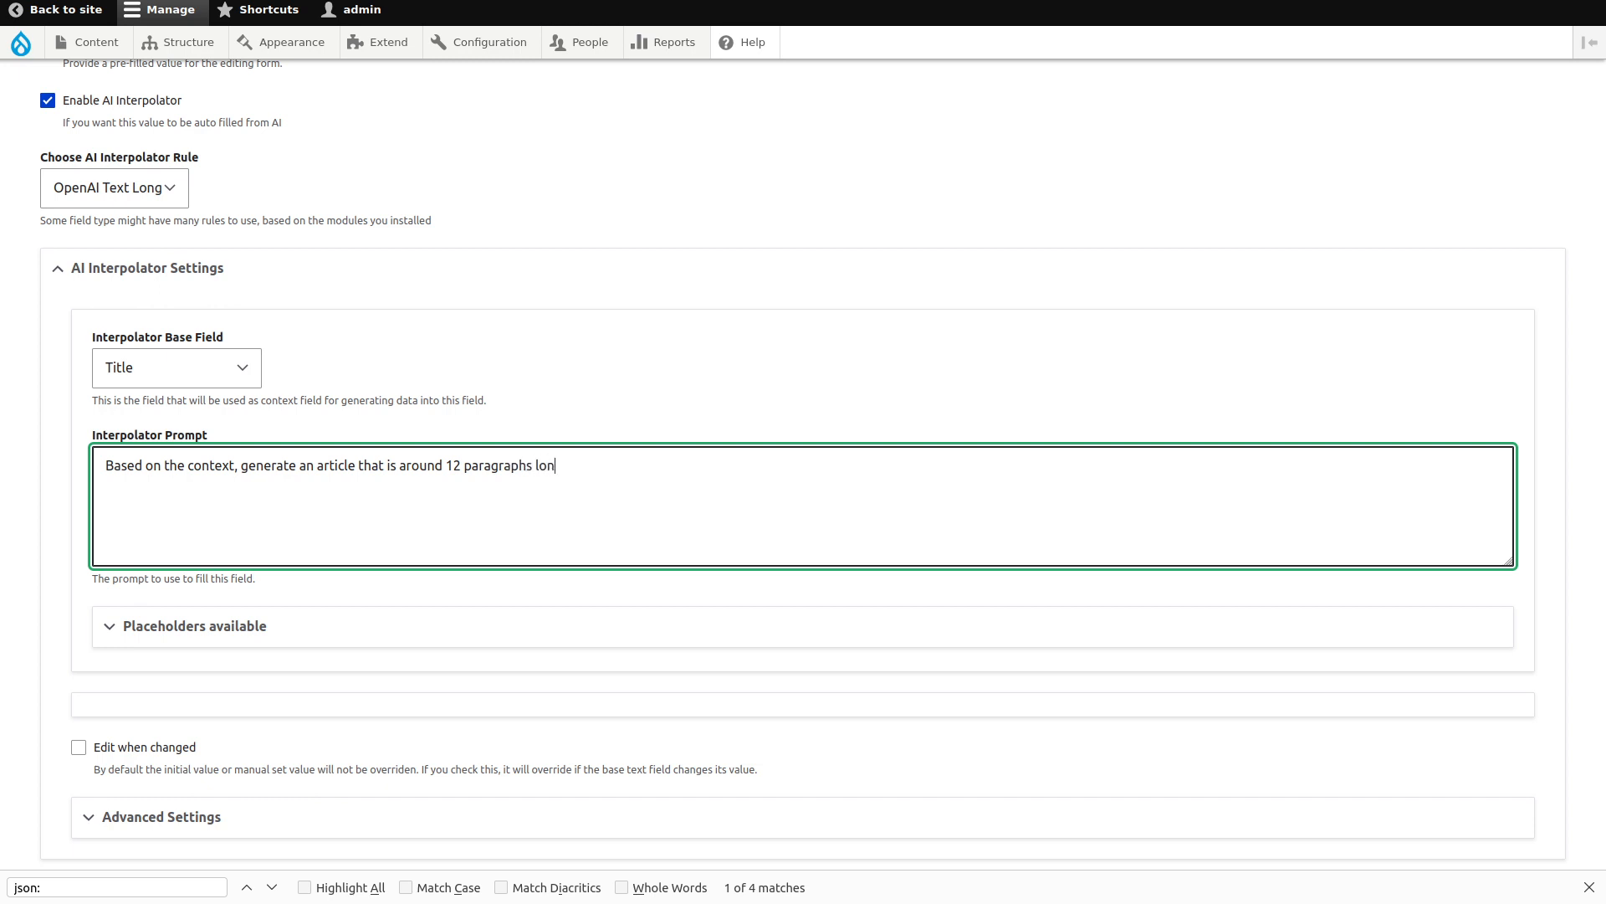
{"action": "type", "text": "g. You may use HTML tags like he"}
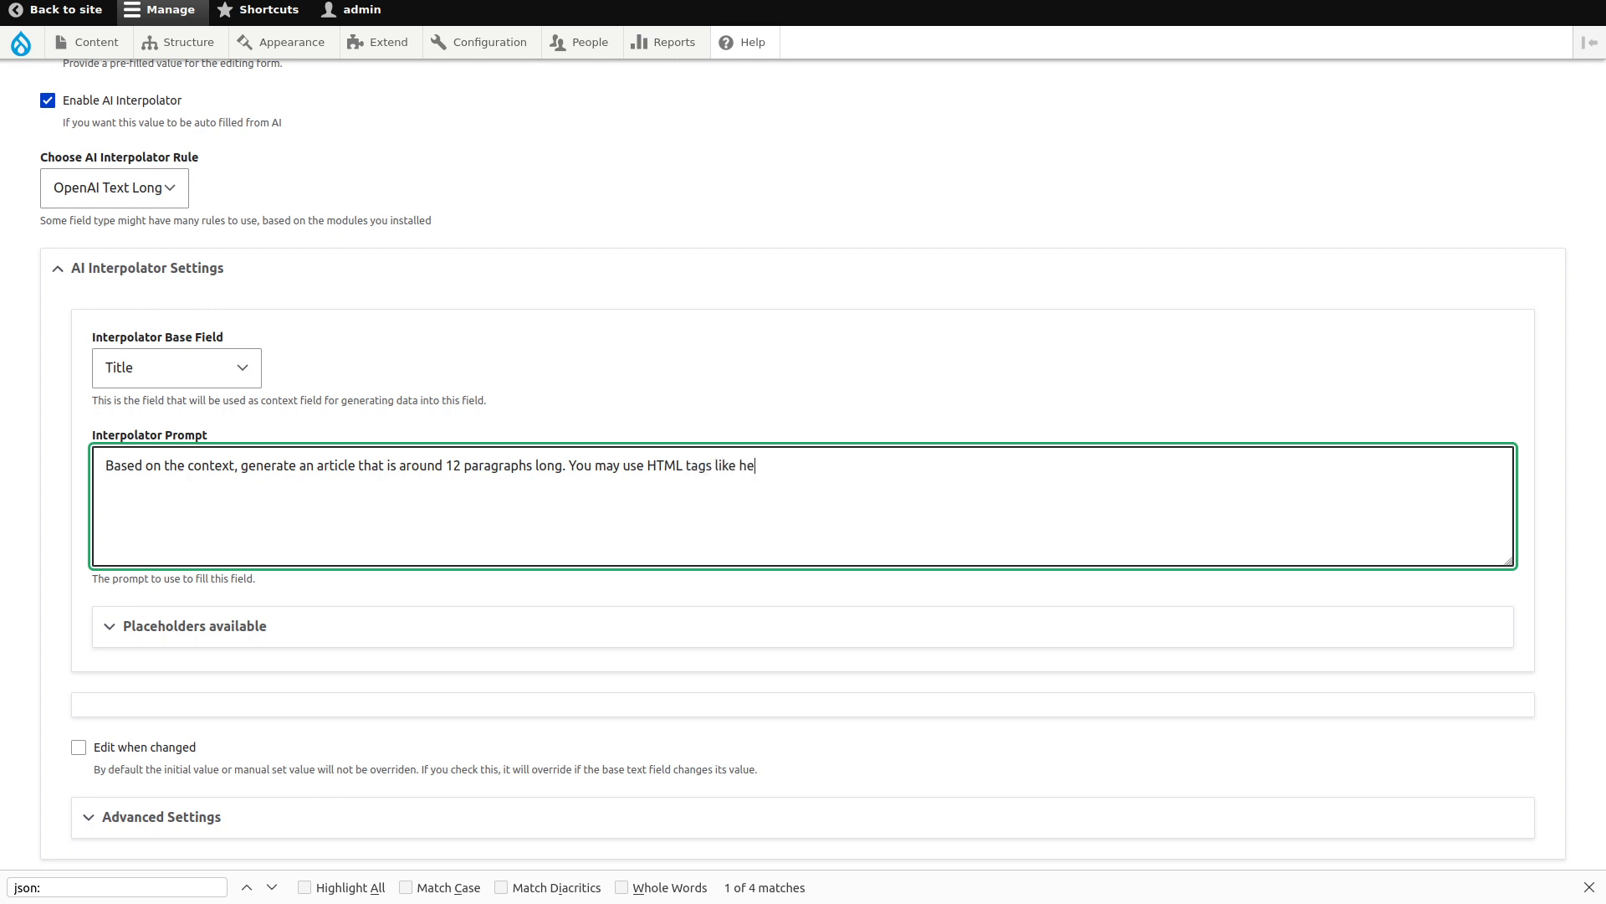
{"action": "type", "text": "aders, p, em,"}
{"action": "type", "text": "strong."}
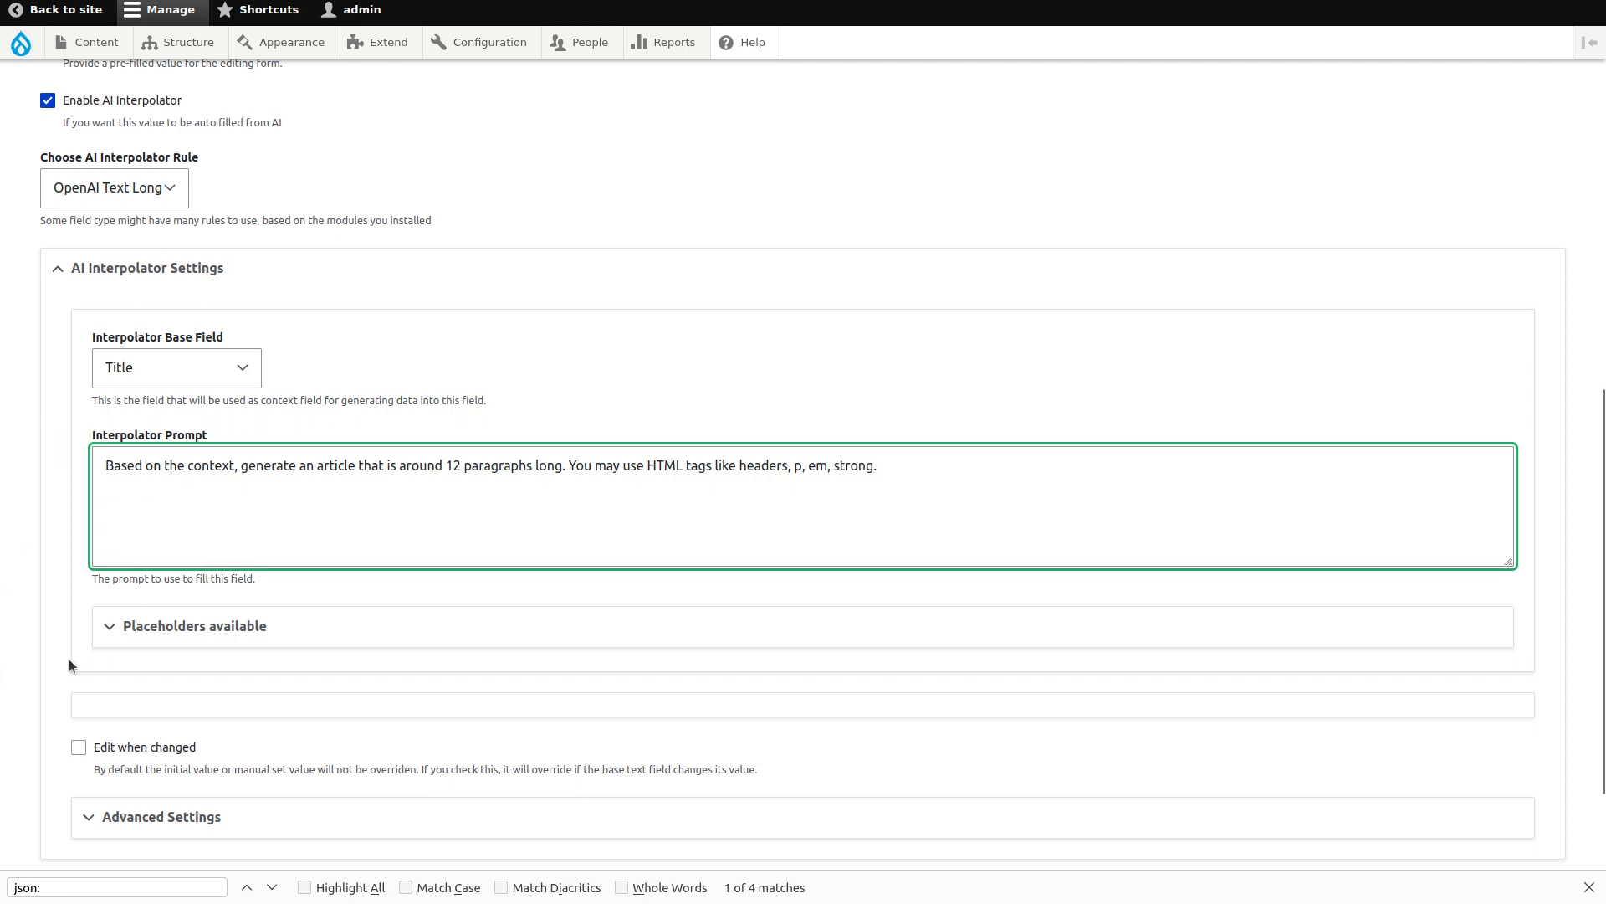
Append a 'Context:' line followed by the {{ context }} placeholder to the prompt.
{"action": "left_click", "coordinate": [144, 641]}
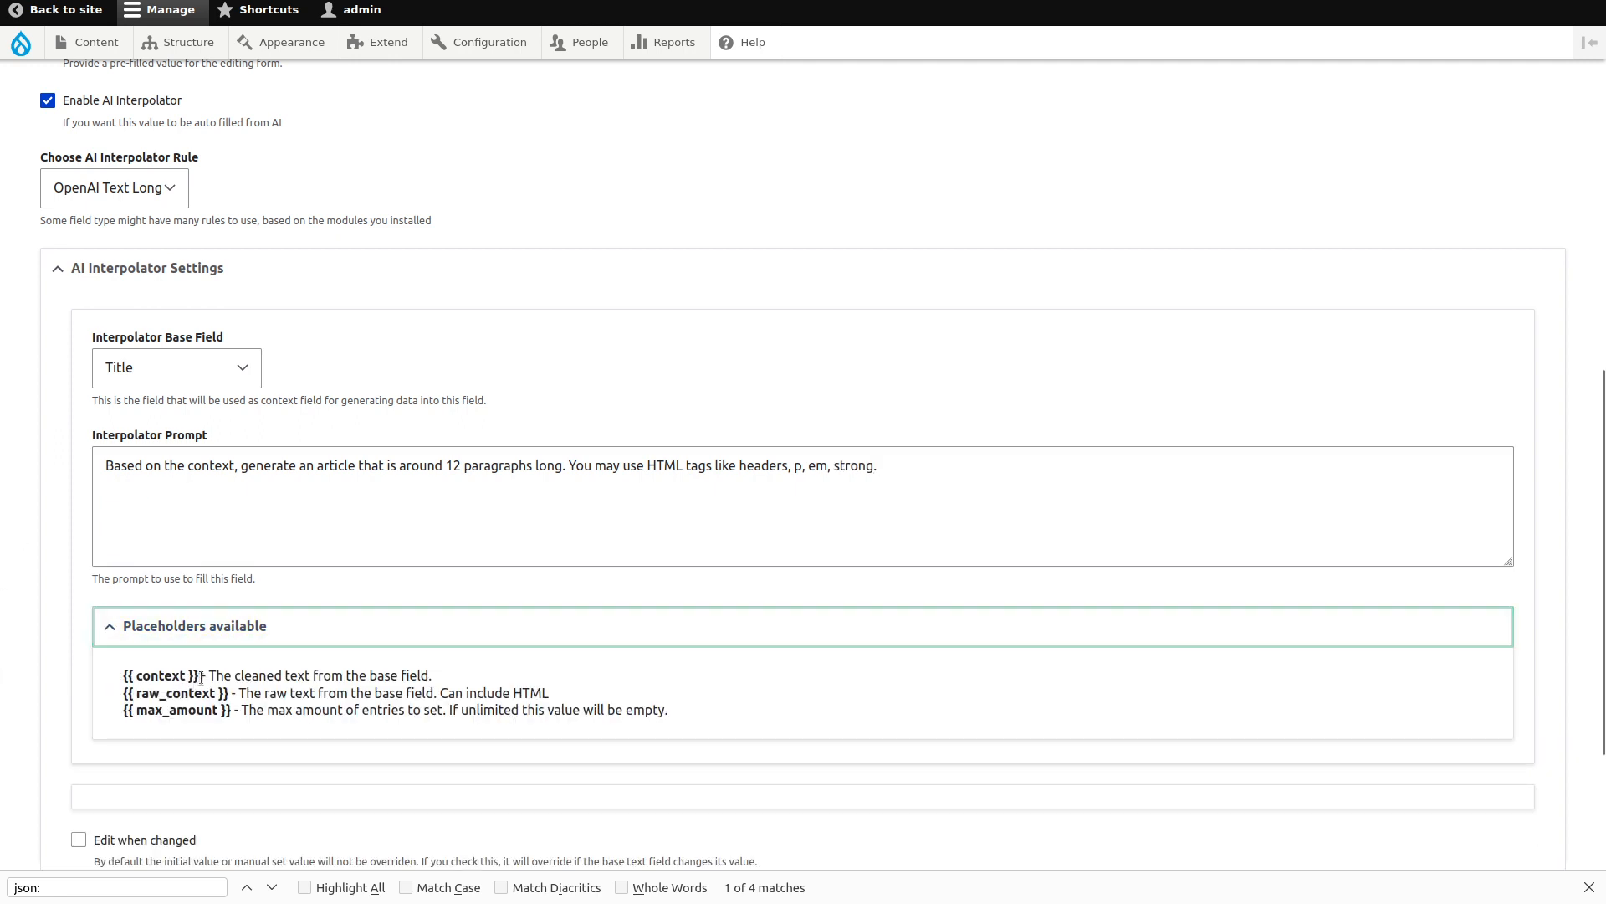
{"action": "left_click_drag", "start_coordinate": [200, 677], "coordinate": [82, 672]}
{"action": "key", "text": "ctrl+c"}
{"action": "left_click", "coordinate": [183, 513]}
{"action": "key", "text": "Return"}
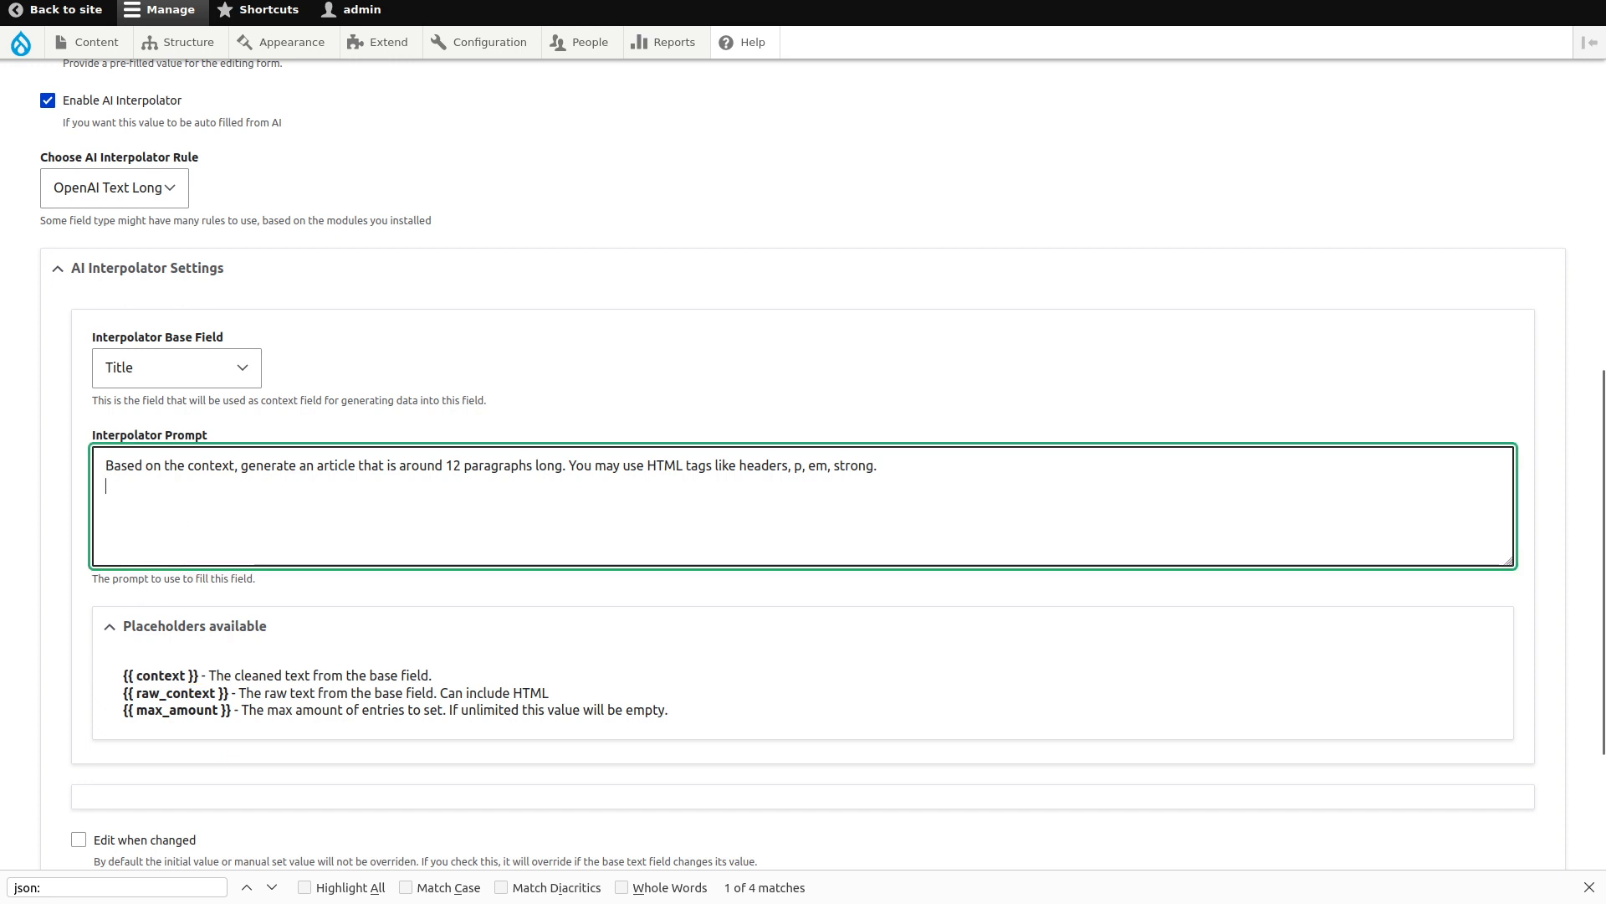
{"action": "key", "text": "Return"}
{"action": "type", "text": "Context:"}
{"action": "key", "text": "Return"}
{"action": "key", "text": "ctrl+v"}
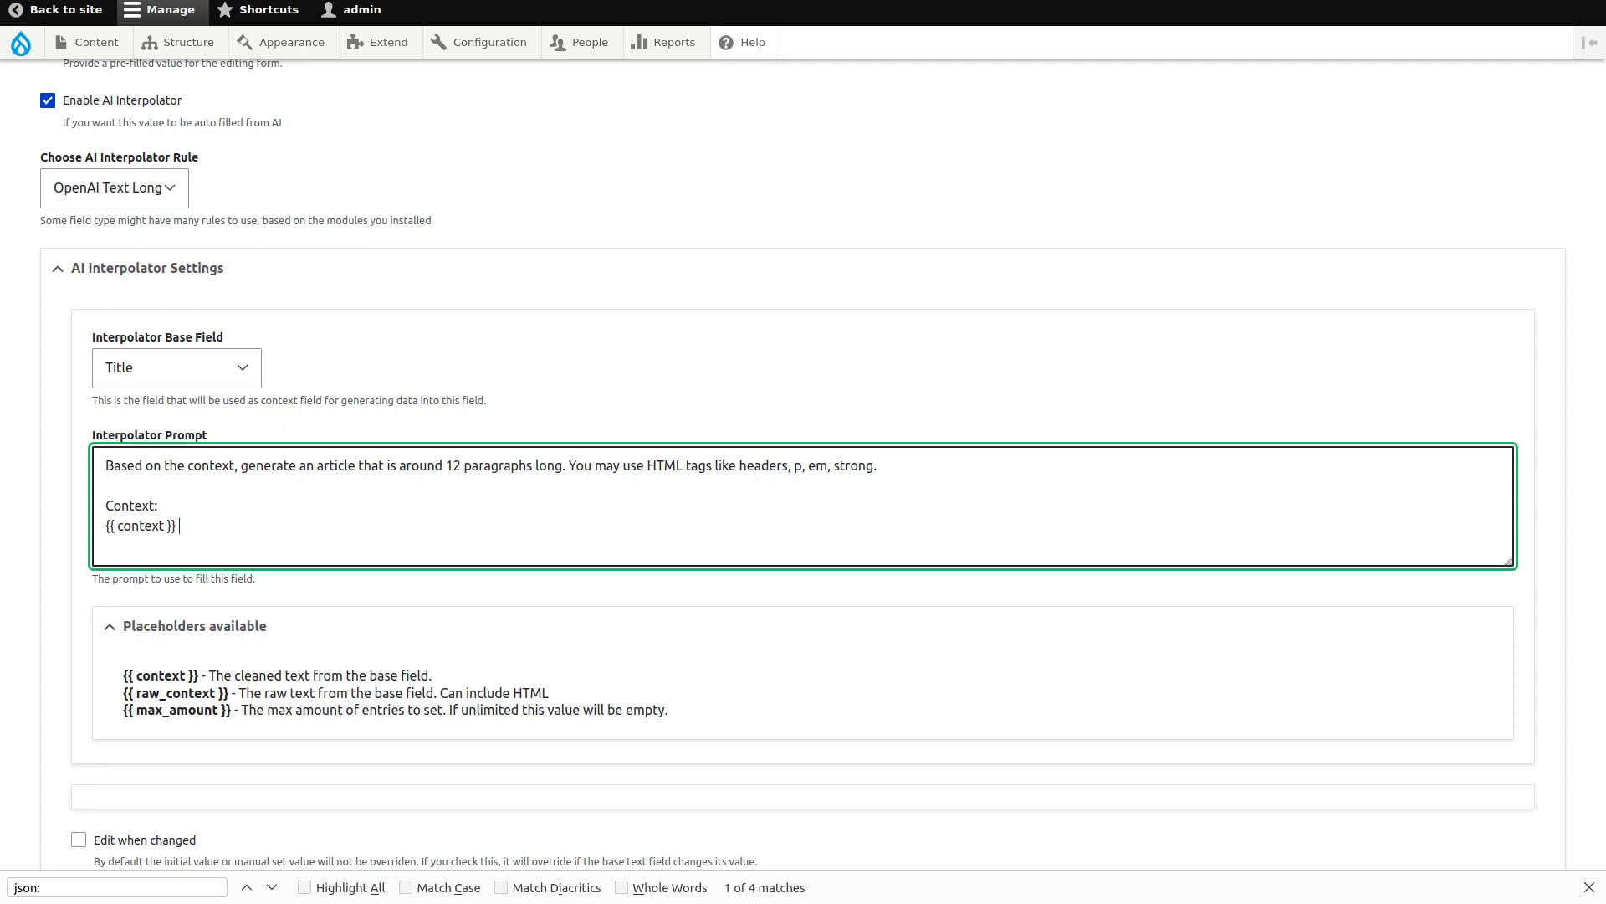
Expand the interpolator's Advanced Settings to reach the OpenAI model choice.
{"action": "scroll", "coordinate": [67, 736], "scroll_direction": "down", "scroll_amount": 3}
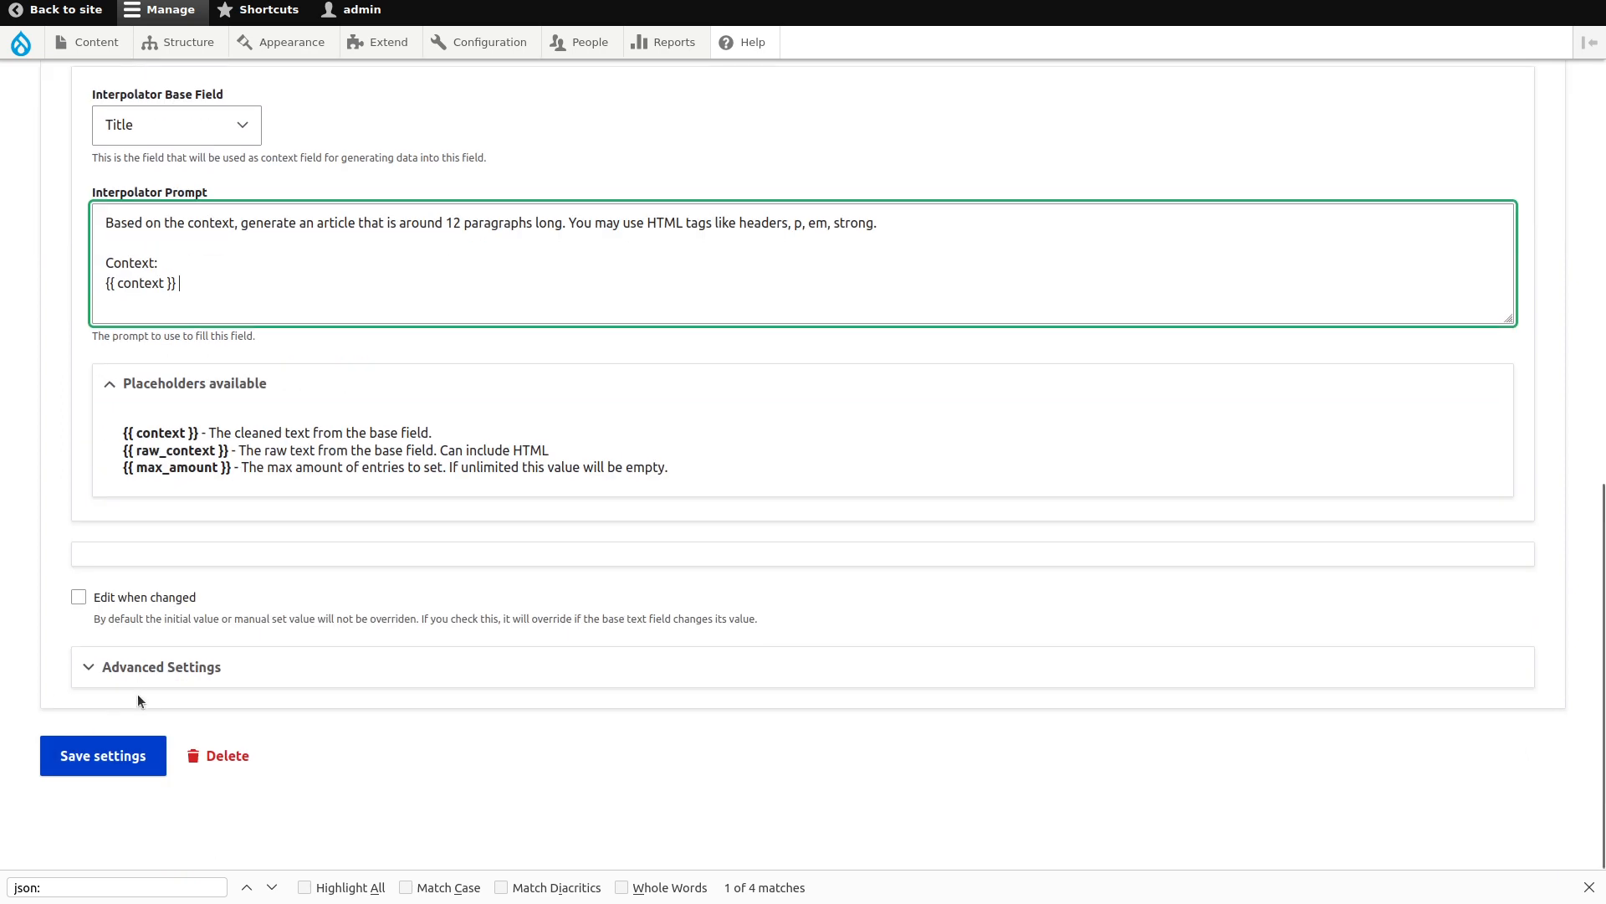
{"action": "left_click", "coordinate": [100, 670]}
{"action": "scroll", "coordinate": [1, 549], "scroll_direction": "down", "scroll_amount": 5}
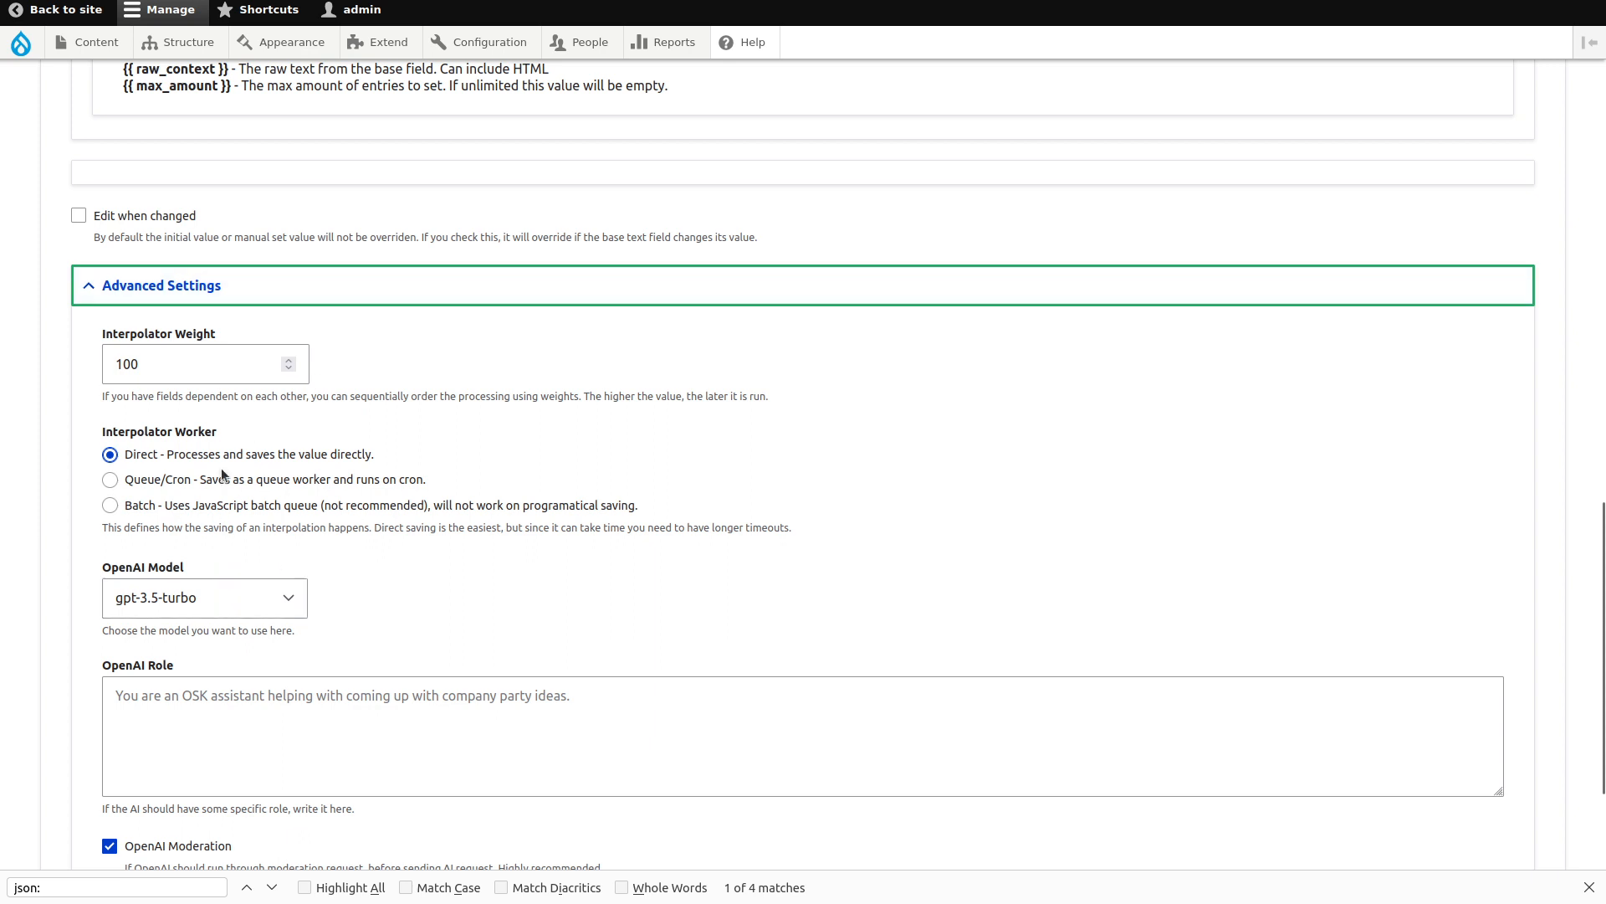
{"action": "left_click", "coordinate": [193, 608]}
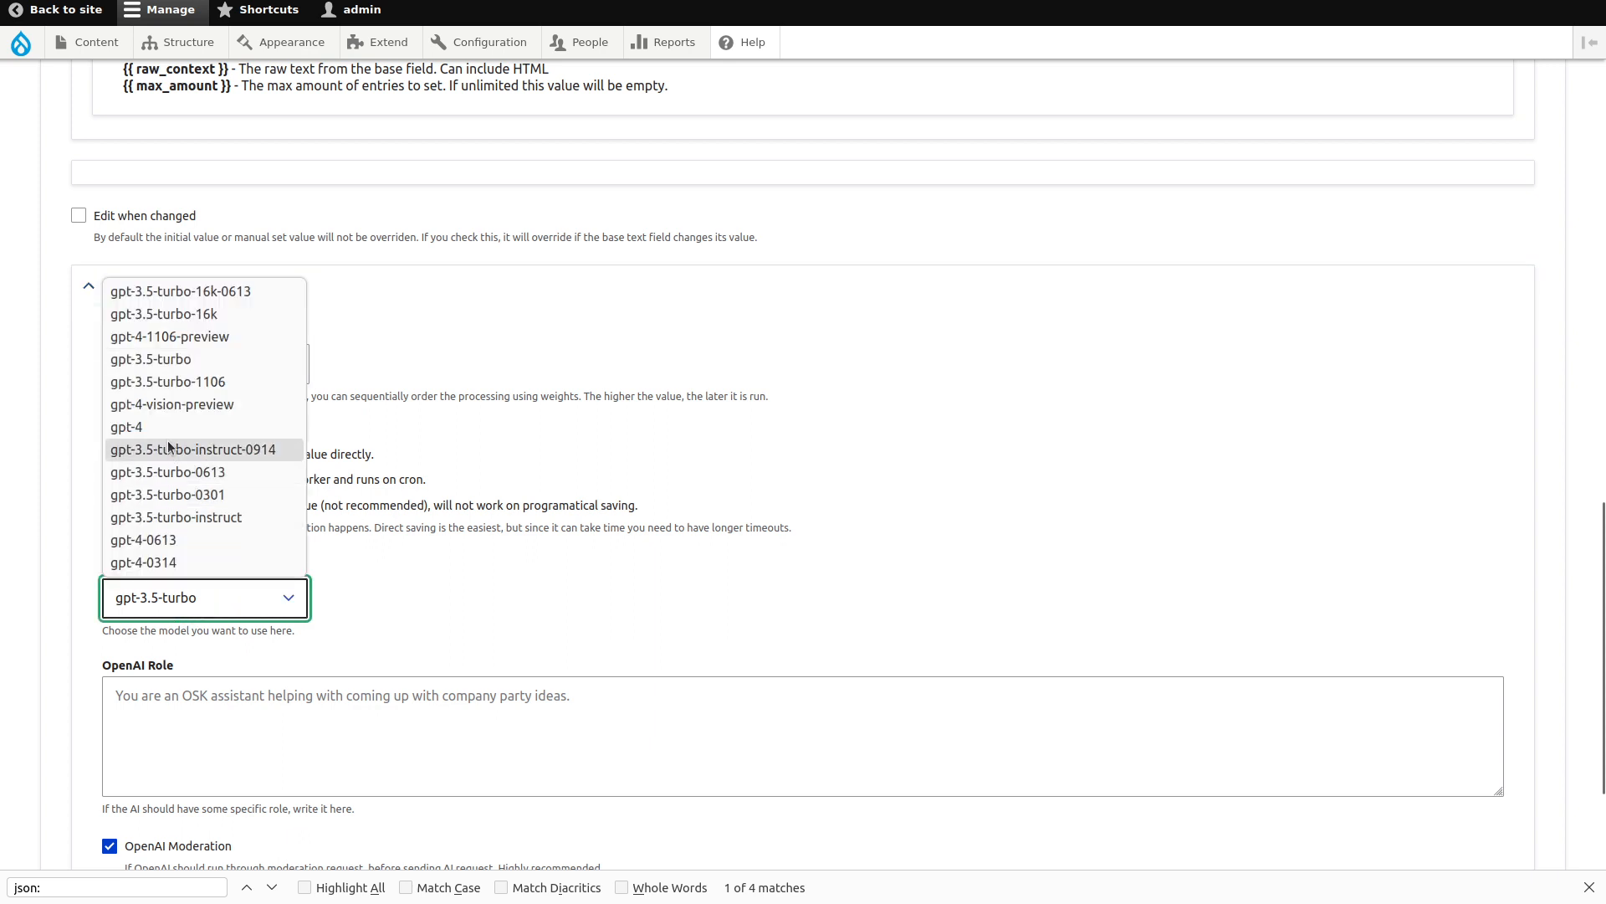
Select gpt-4 as the OpenAI model and save the Article field settings.
{"action": "left_click", "coordinate": [170, 429]}
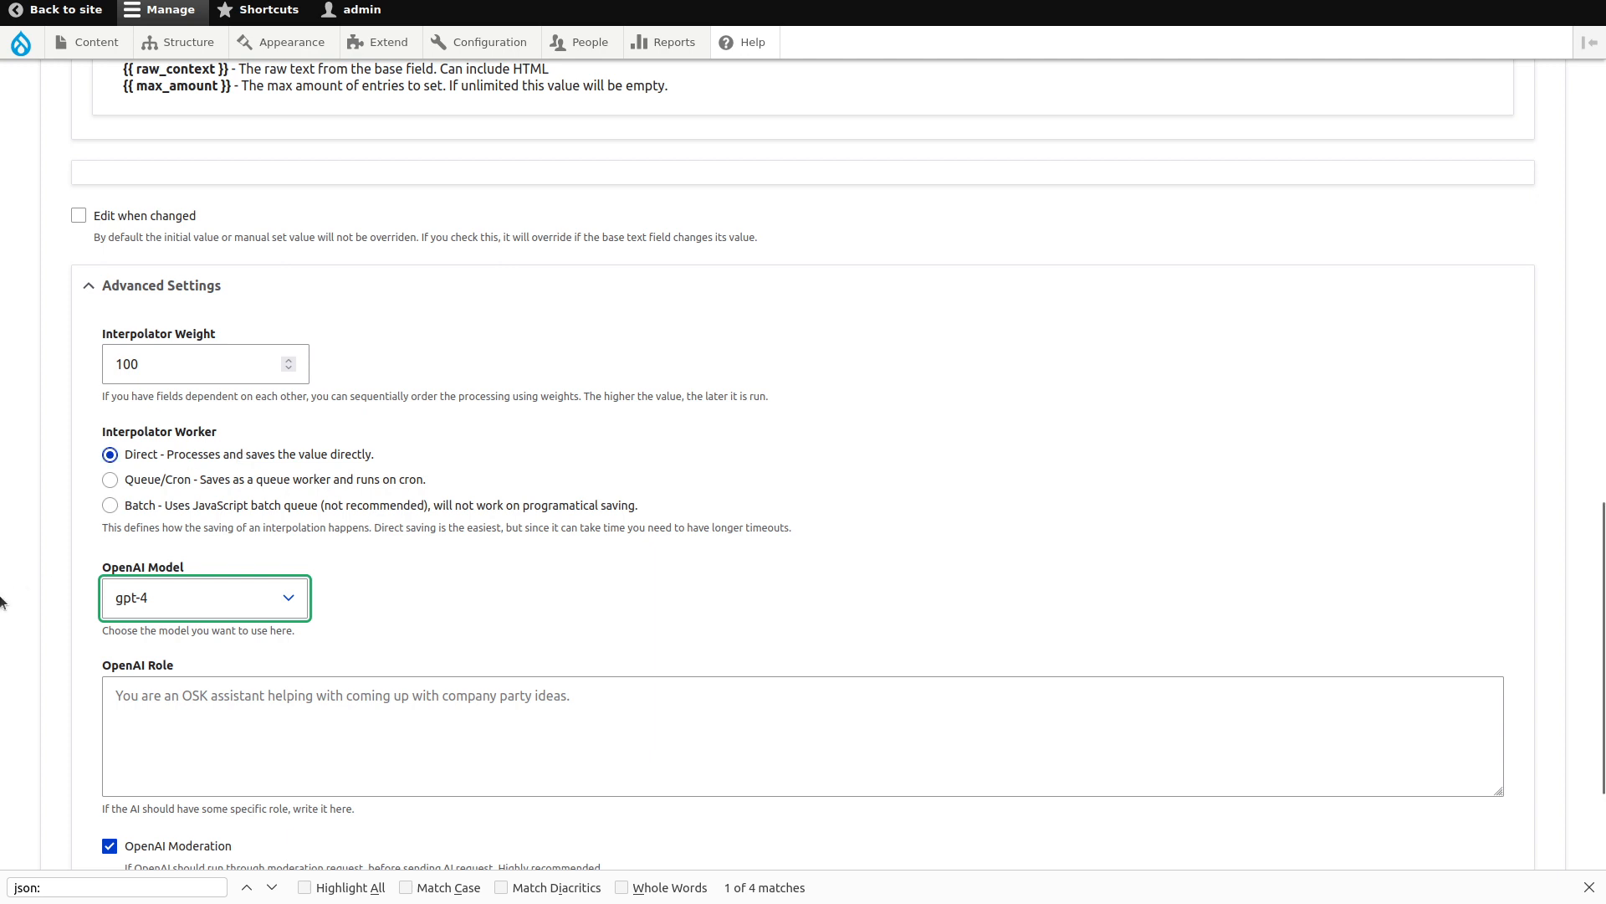
{"action": "scroll", "coordinate": [42, 617], "scroll_direction": "down", "scroll_amount": 5}
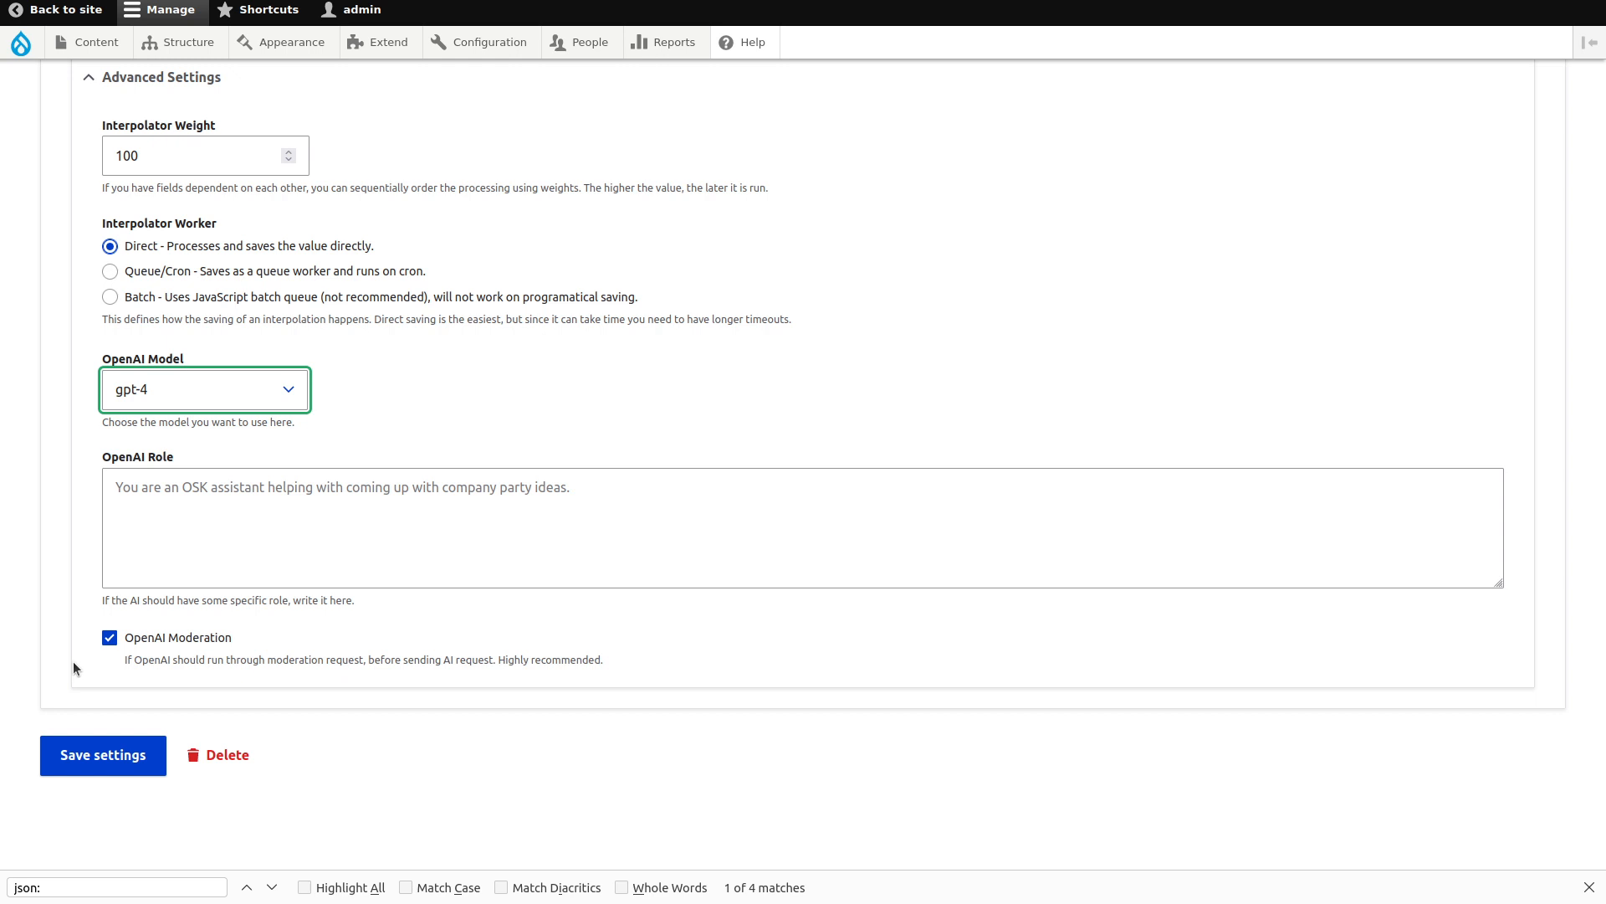
{"action": "left_click", "coordinate": [97, 747]}
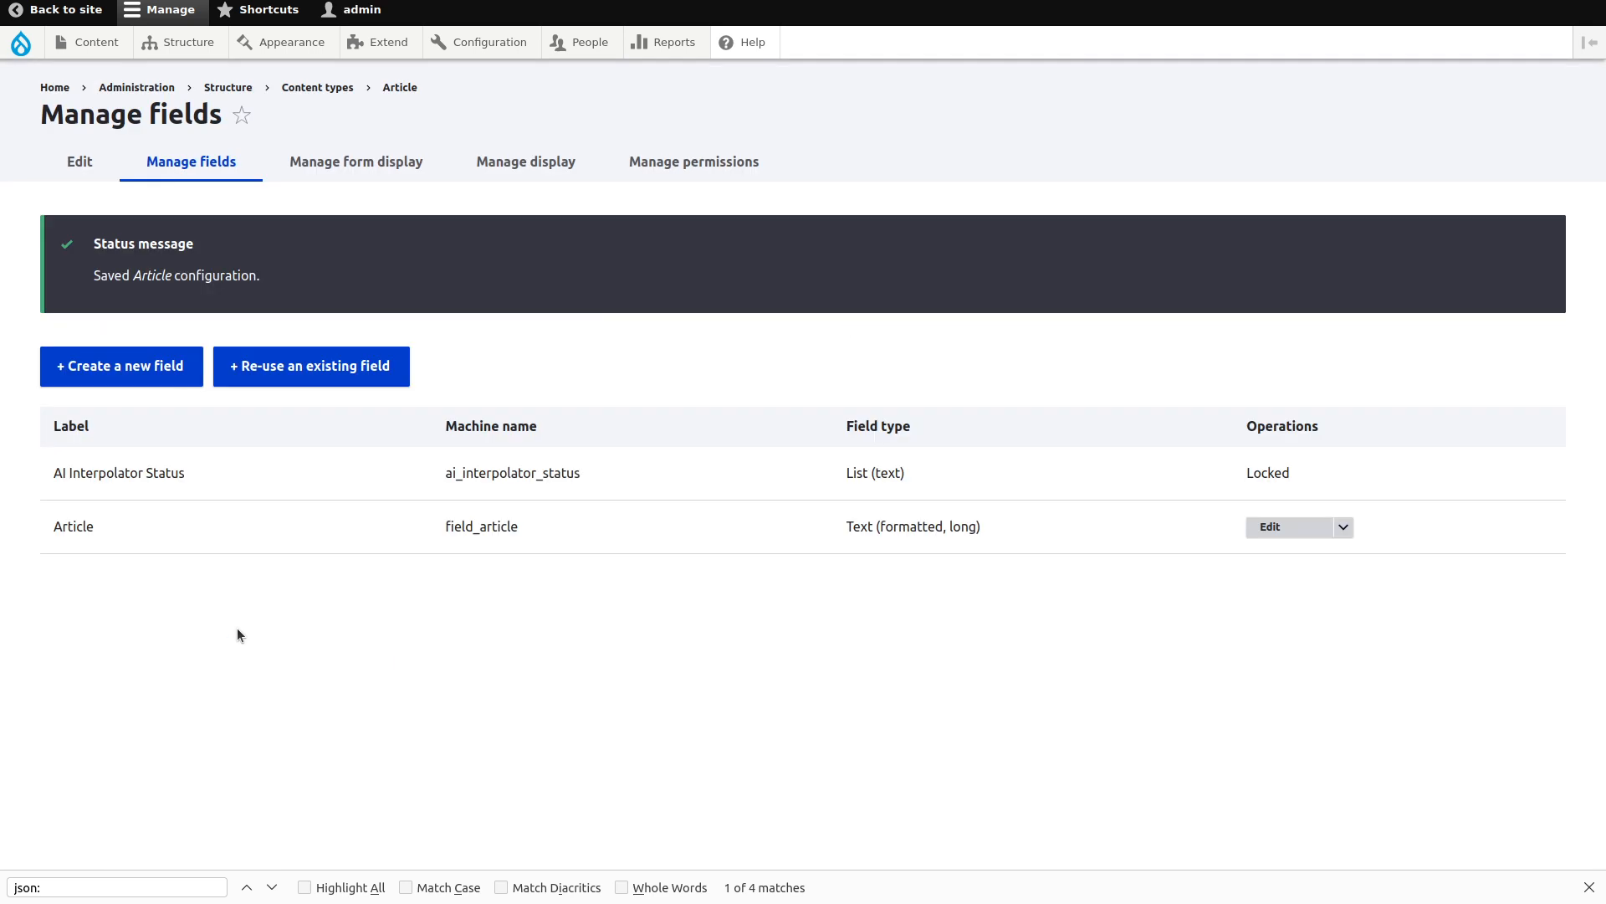
Add an Image field labelled 'Article Image' and save its storage settings.
{"action": "left_click", "coordinate": [171, 367]}
{"action": "left_click", "coordinate": [234, 251]}
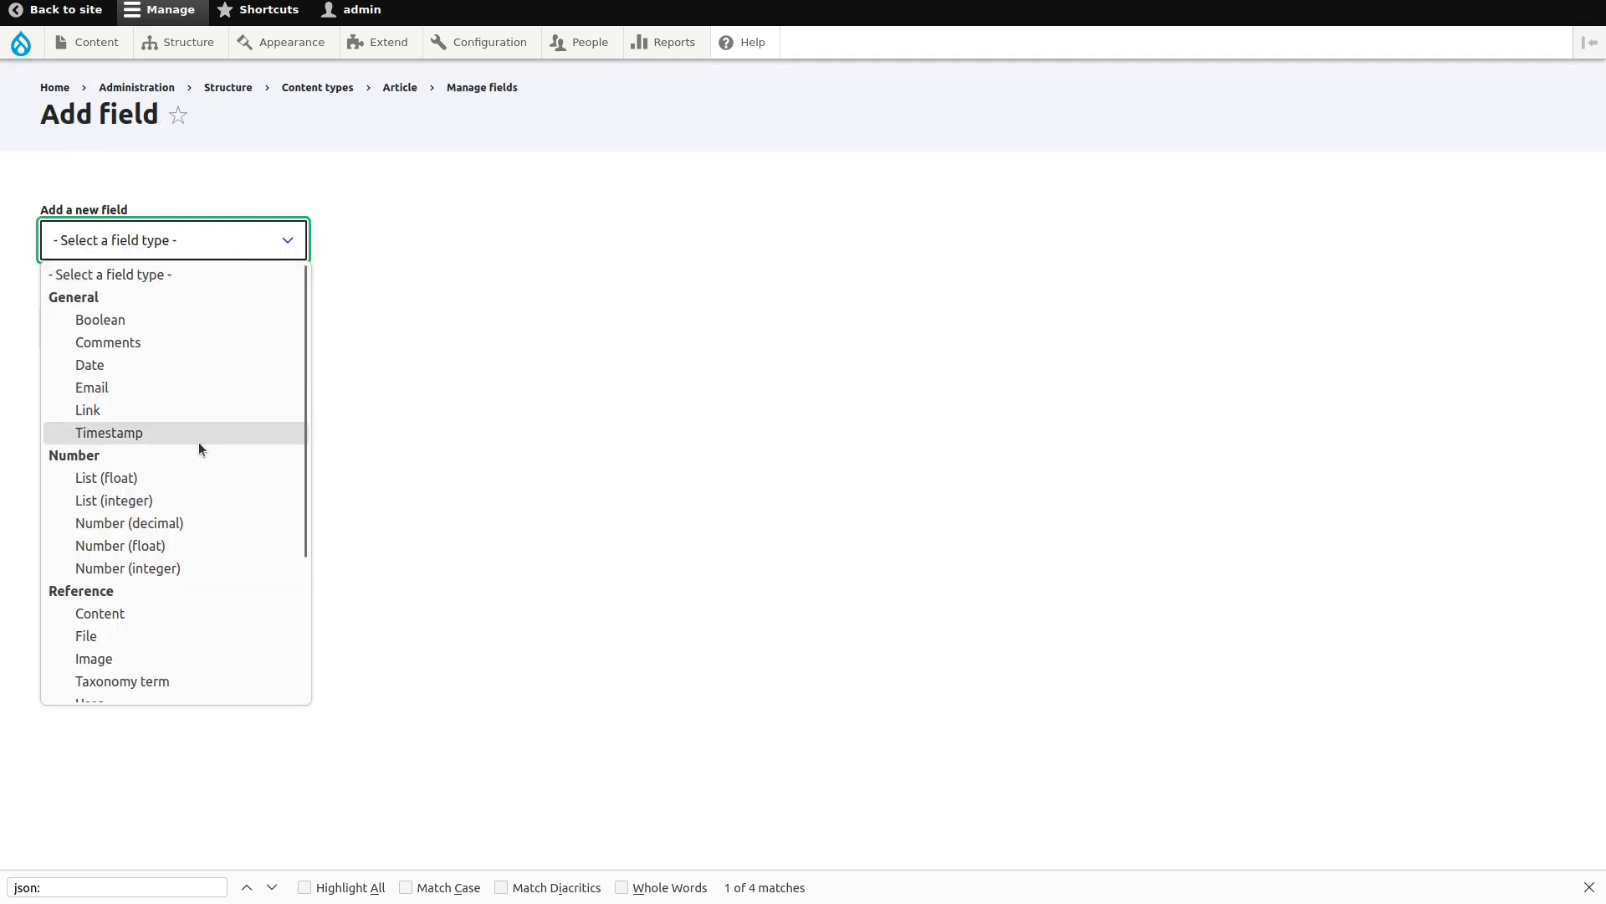
{"action": "scroll", "coordinate": [198, 442], "scroll_direction": "down", "scroll_amount": 3}
{"action": "left_click", "coordinate": [94, 464]}
{"action": "left_click", "coordinate": [143, 342]}
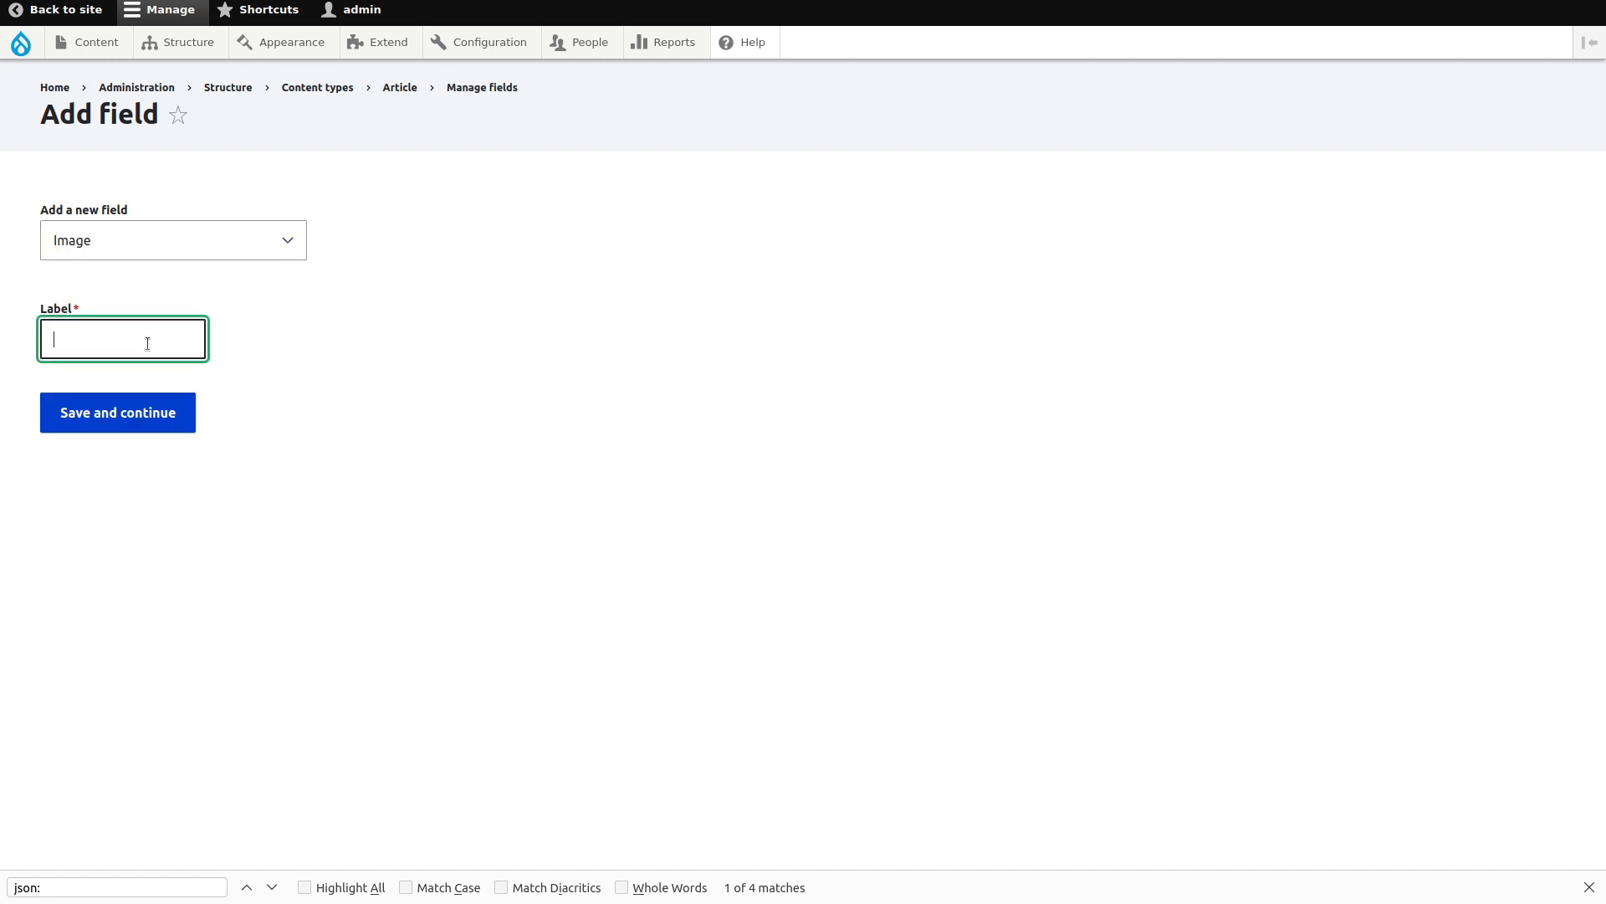
{"action": "type", "text": "Article Image"}
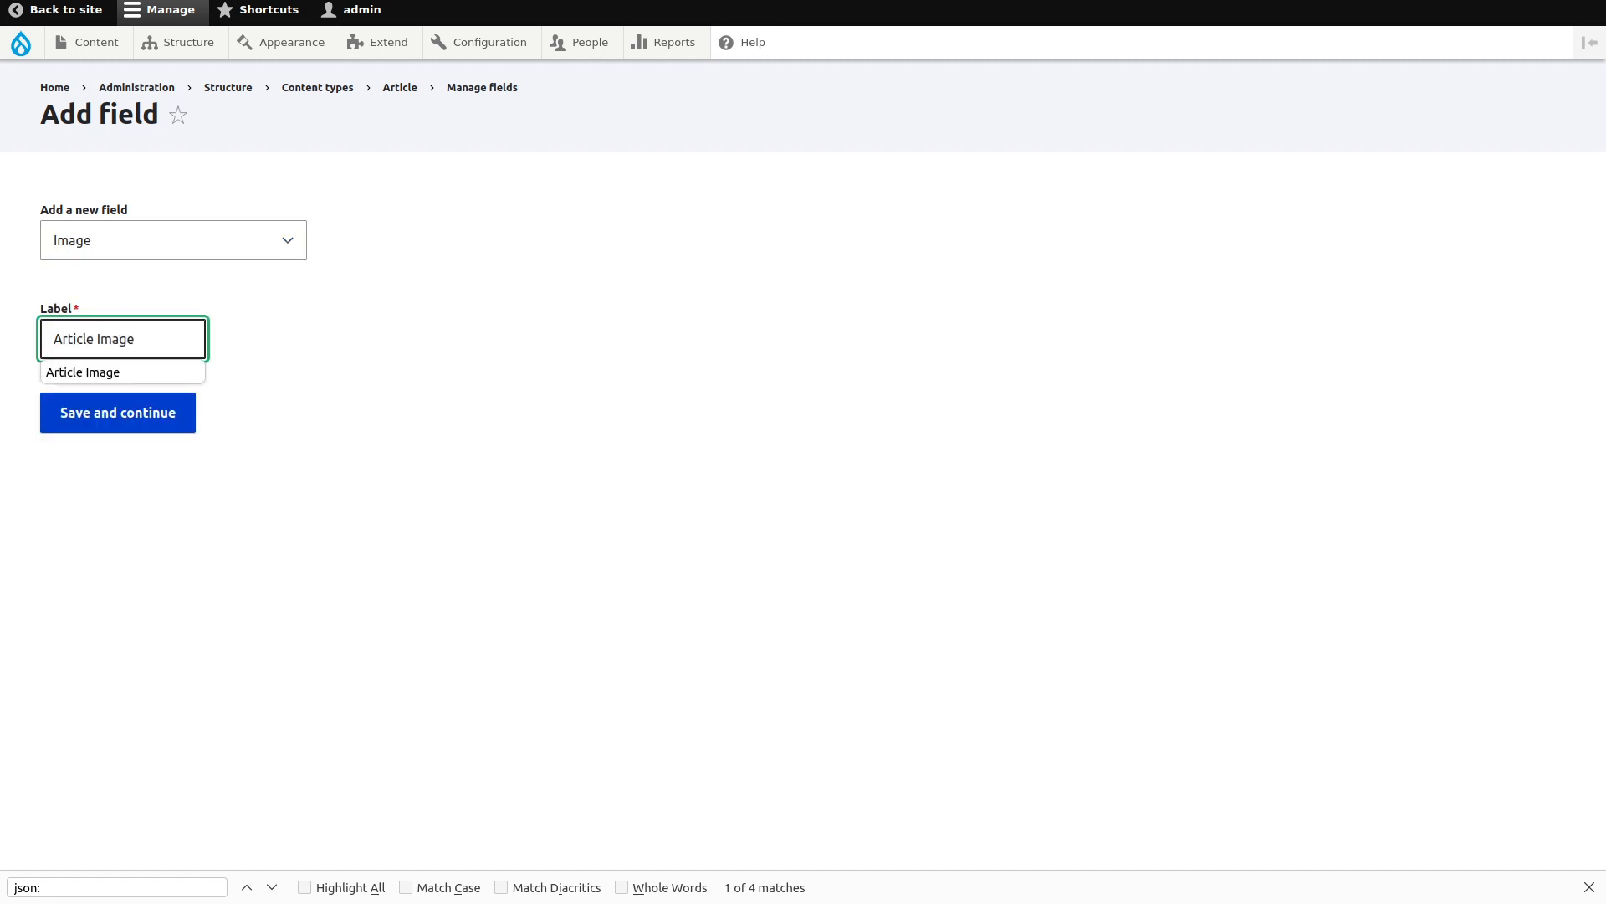
{"action": "left_click", "coordinate": [132, 413]}
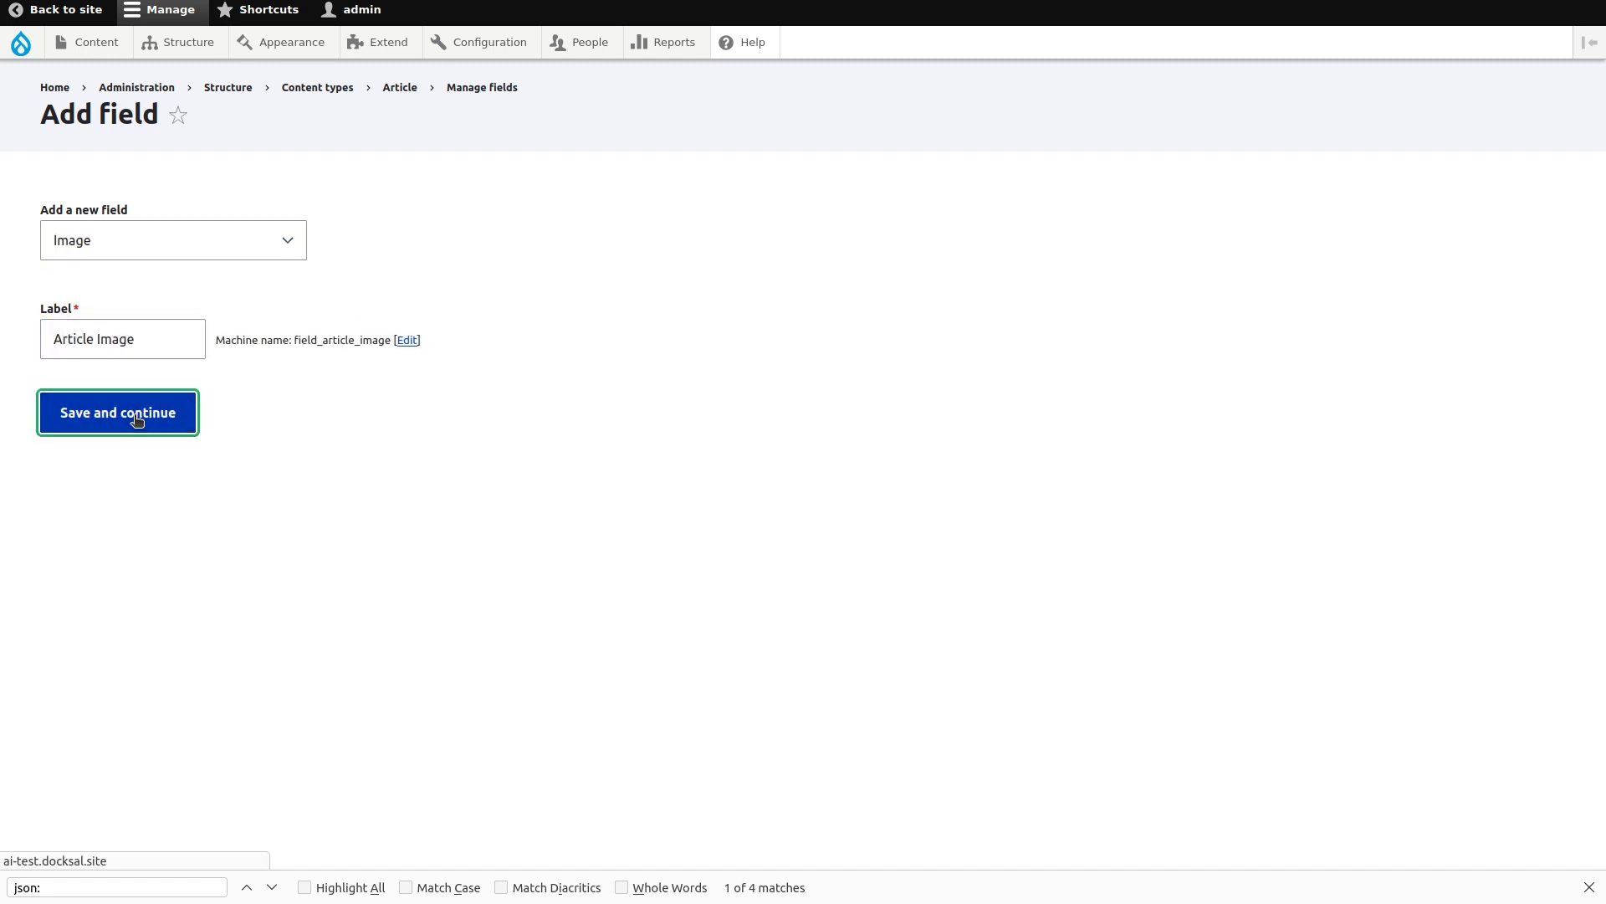
{"action": "scroll", "coordinate": [34, 552], "scroll_direction": "down", "scroll_amount": 3}
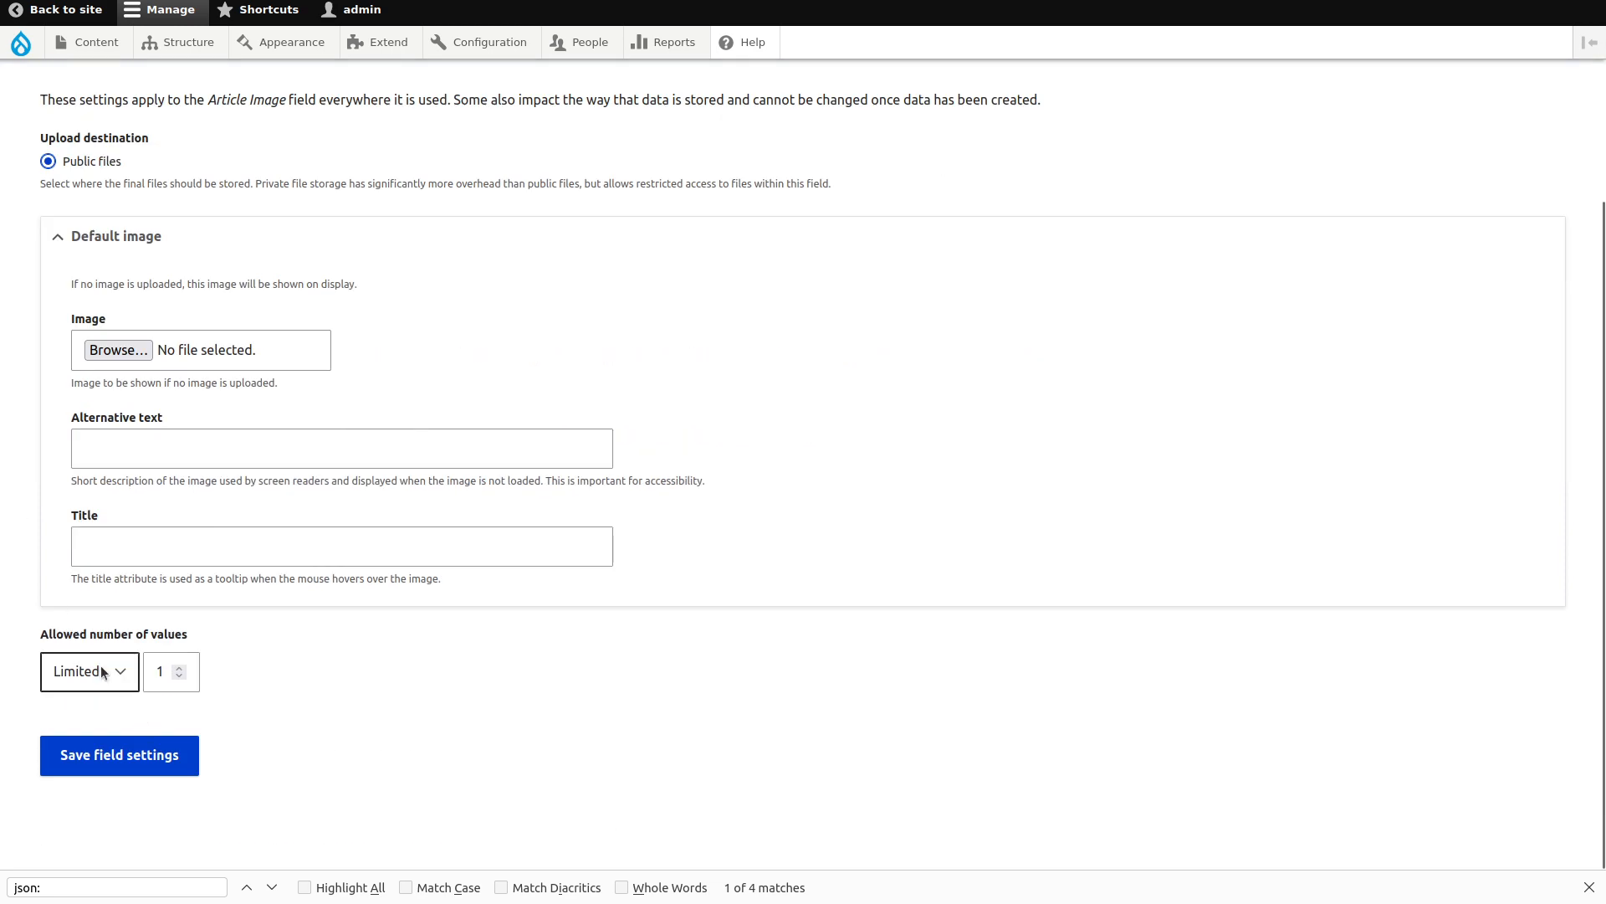
{"action": "left_click", "coordinate": [127, 763]}
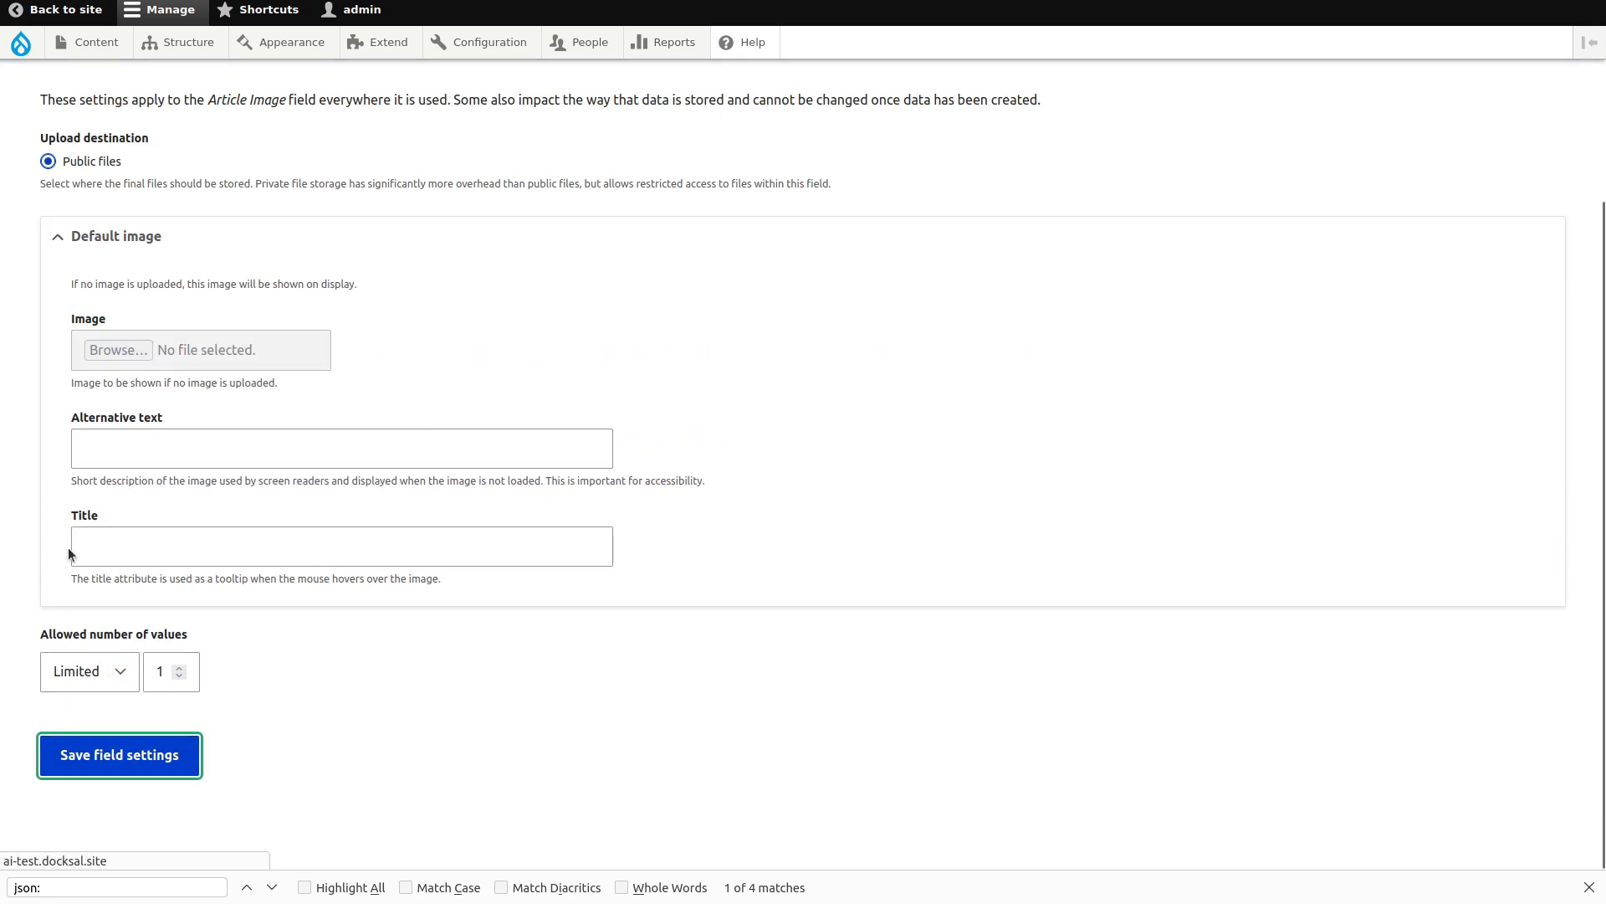
Disable the Alt field and enable AI Interpolator for Article Image.
{"action": "scroll", "coordinate": [68, 547], "scroll_direction": "down", "scroll_amount": 10}
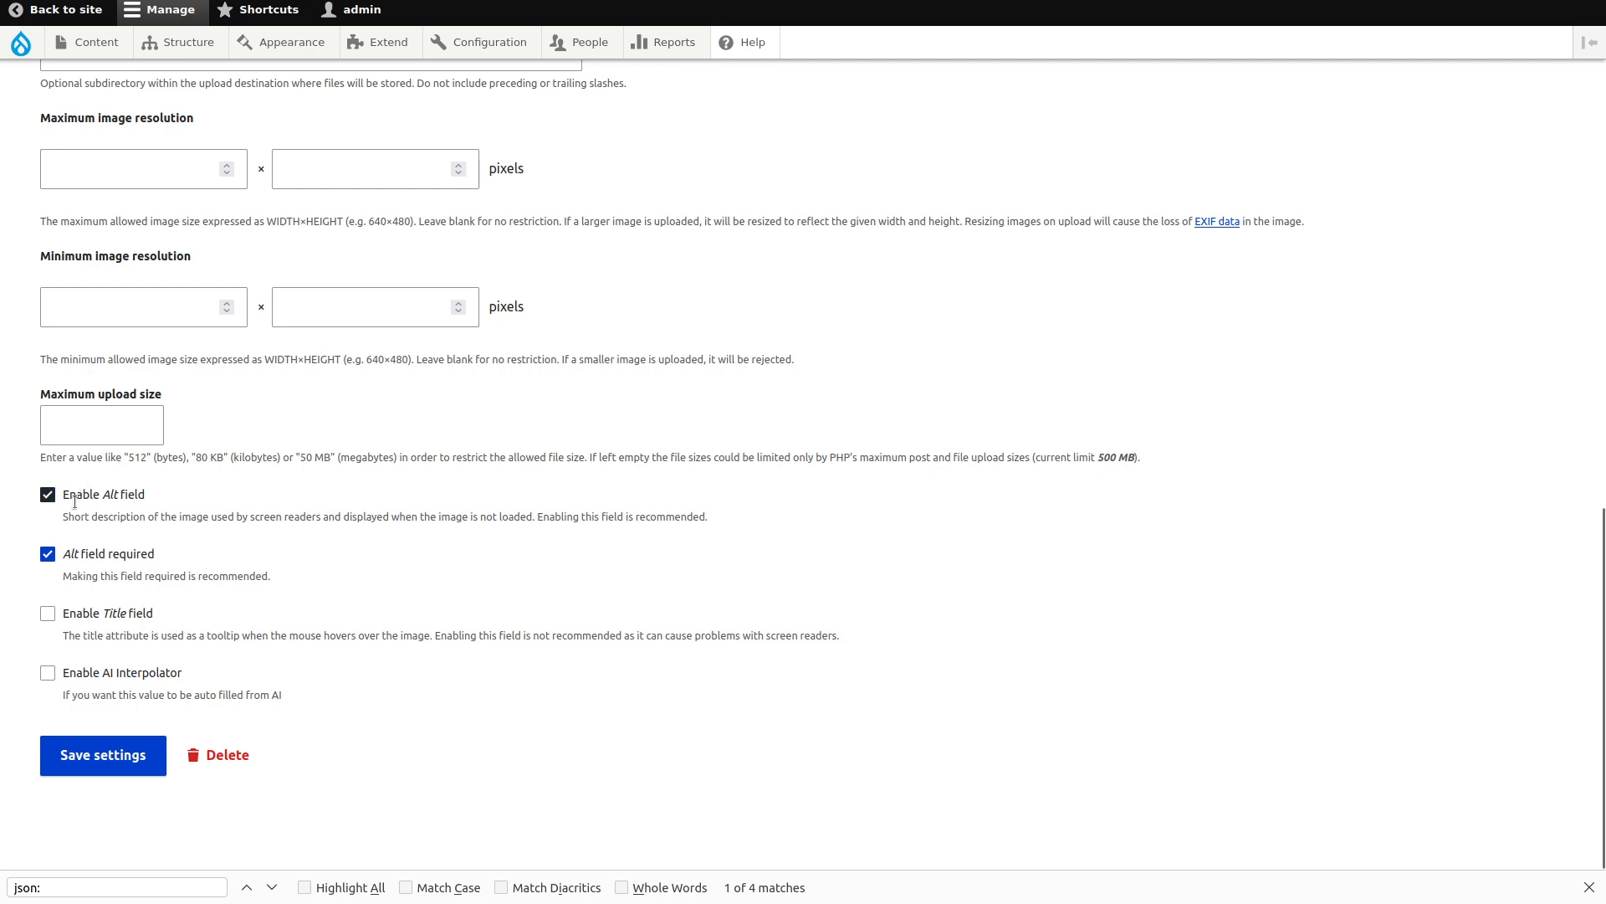
{"action": "left_click", "coordinate": [75, 493]}
{"action": "scroll", "coordinate": [218, 391], "scroll_direction": "up", "scroll_amount": 8}
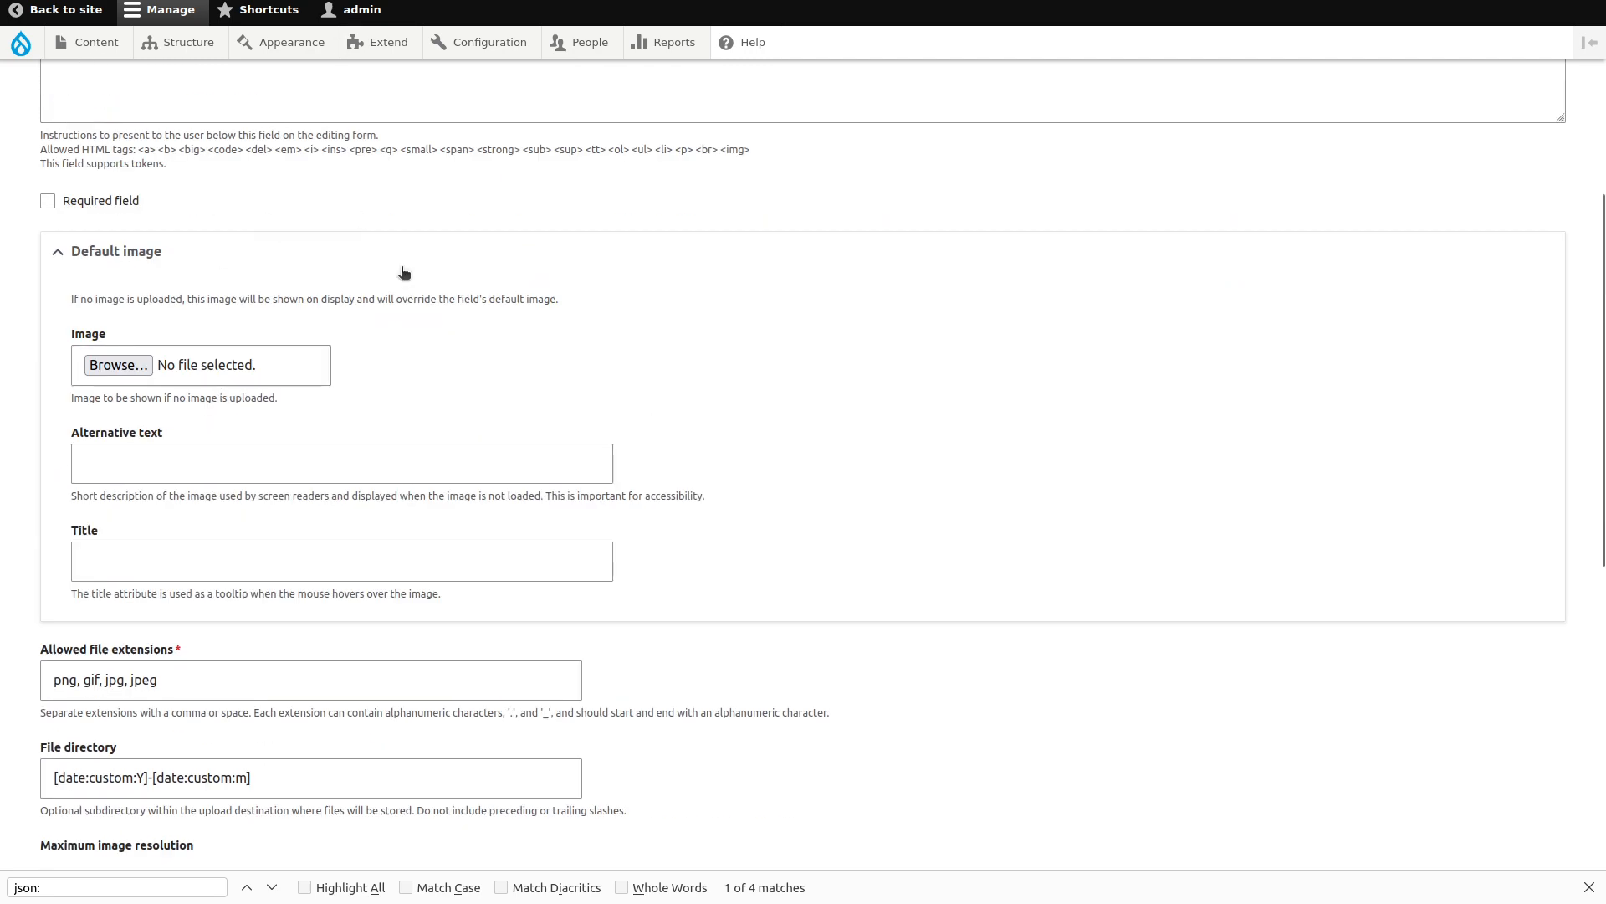
{"action": "scroll", "coordinate": [227, 323], "scroll_direction": "down", "scroll_amount": 8}
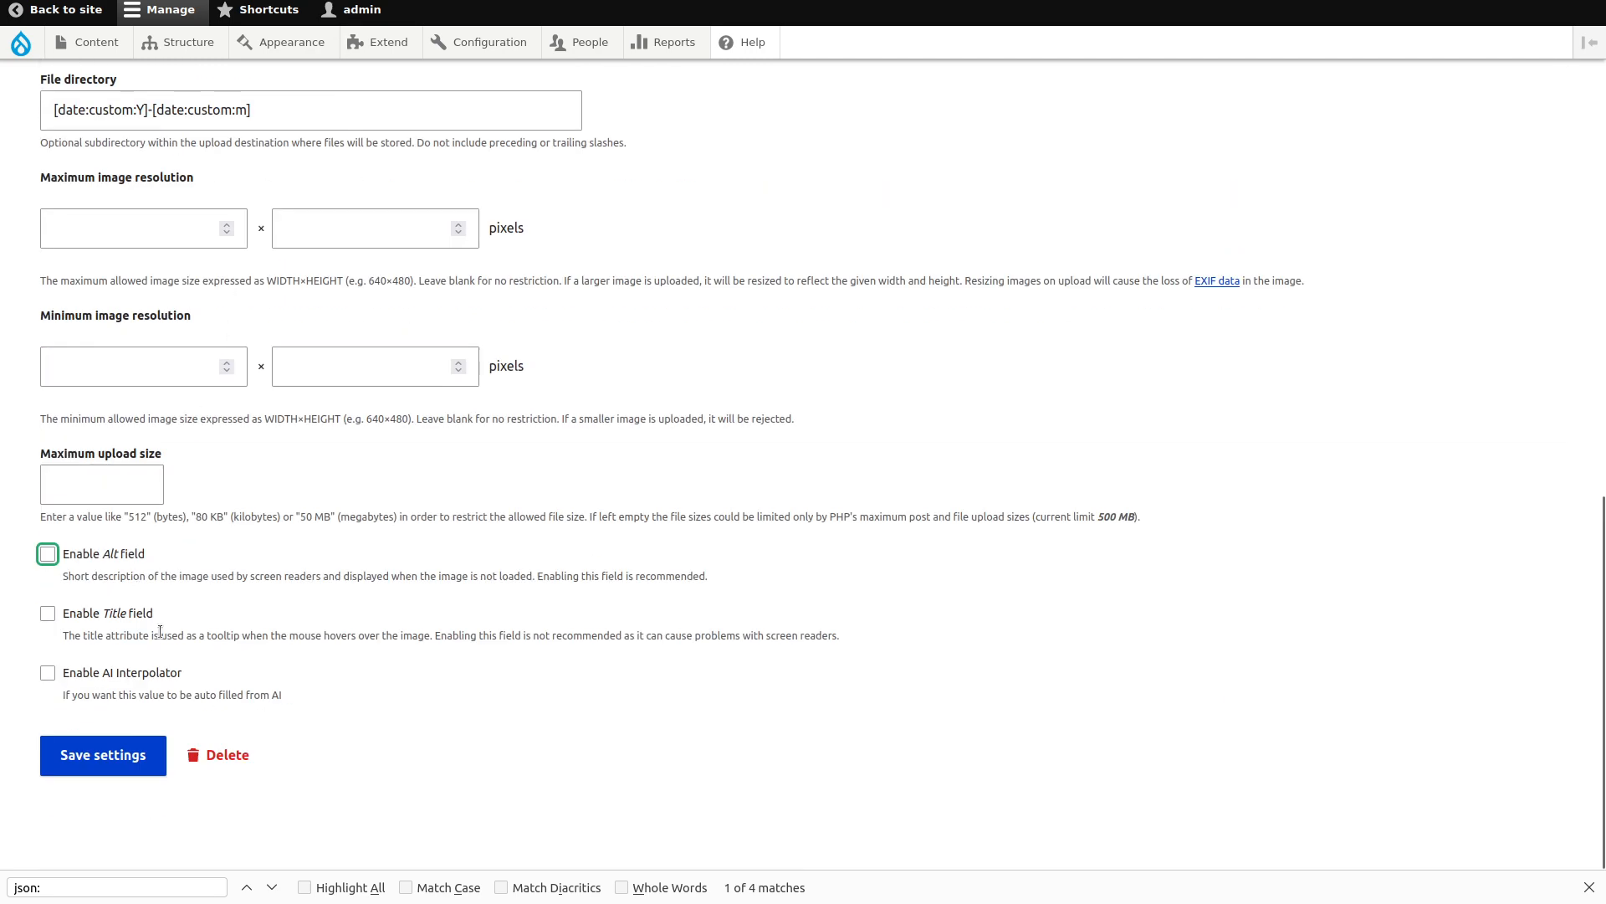
{"action": "left_click", "coordinate": [147, 678]}
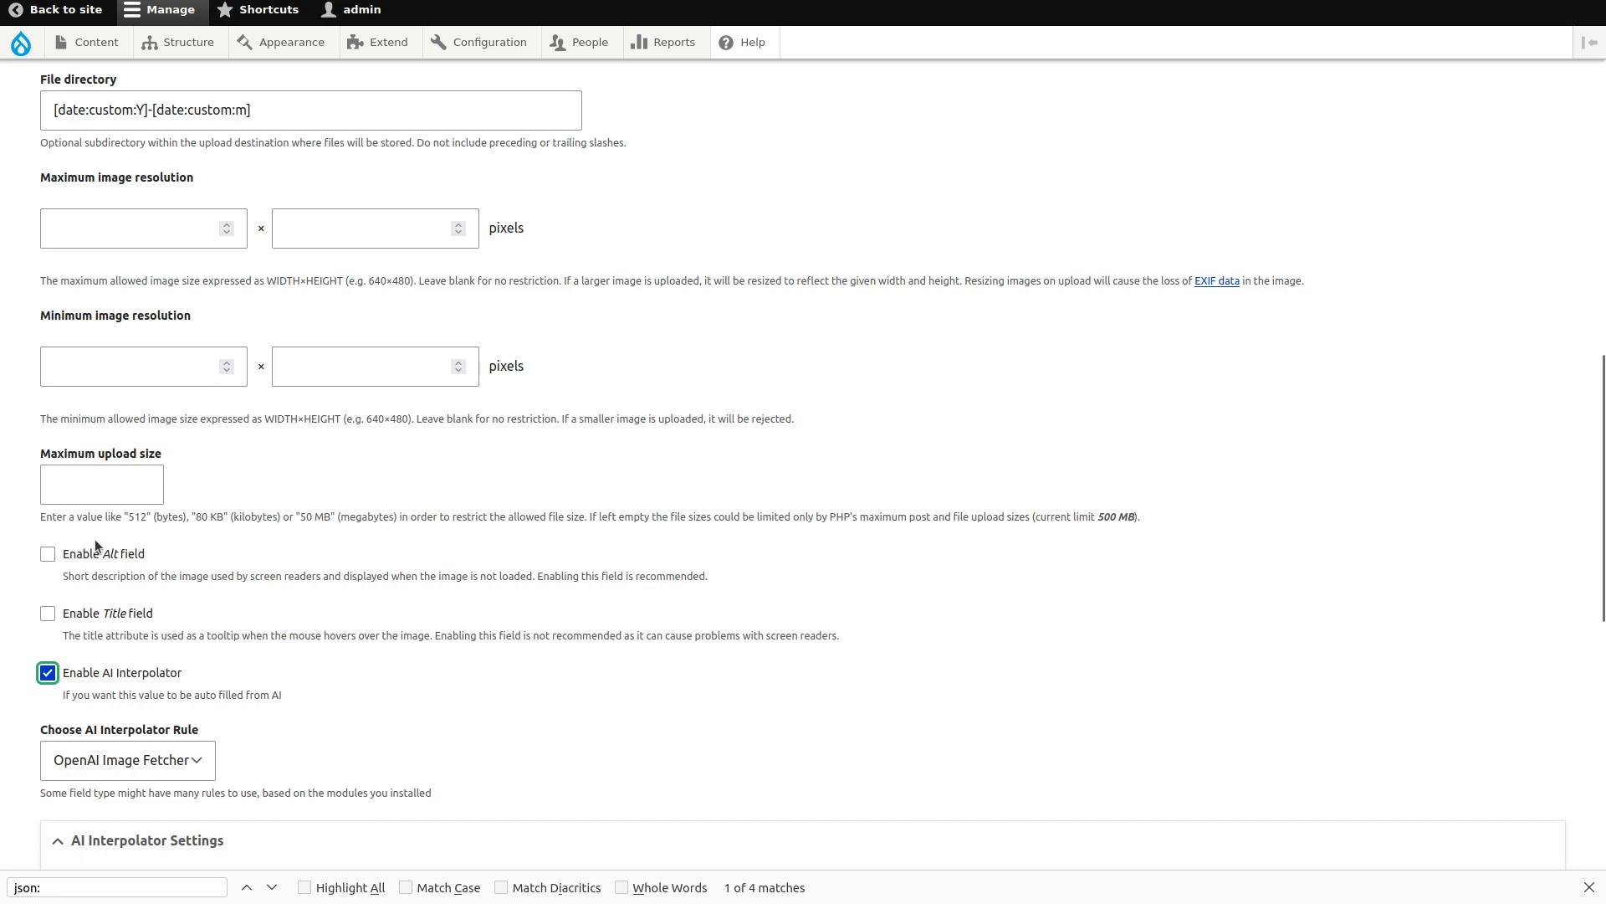
Choose OpenAI DALL-E as the interpolator rule with Title as the base field.
{"action": "scroll", "coordinate": [14, 474], "scroll_direction": "down", "scroll_amount": 2}
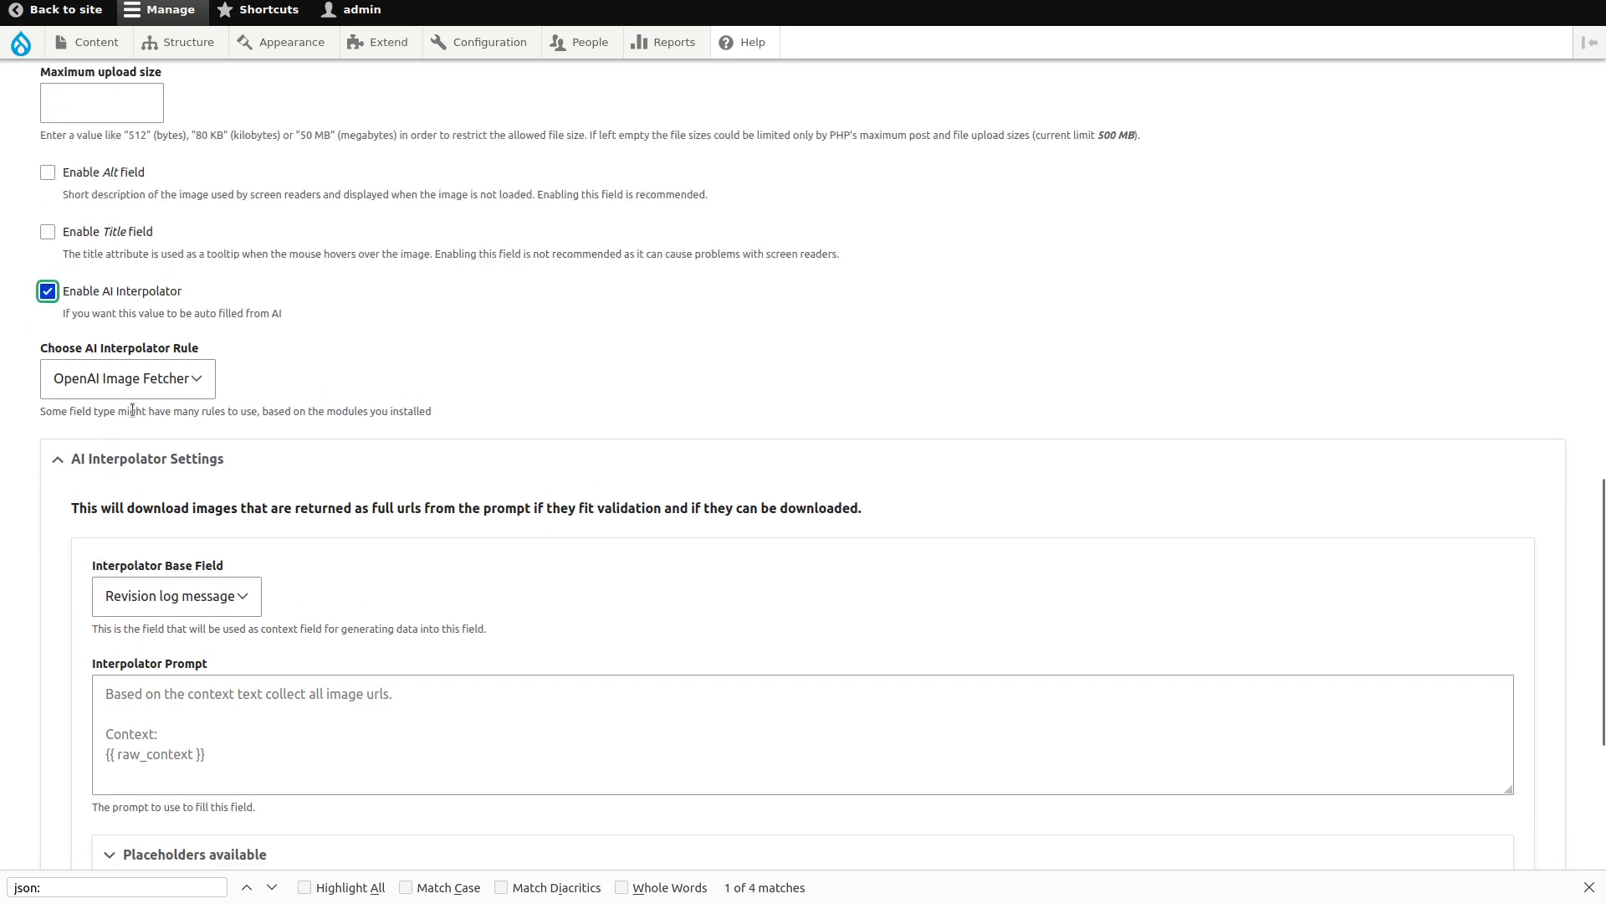
{"action": "left_click", "coordinate": [149, 389]}
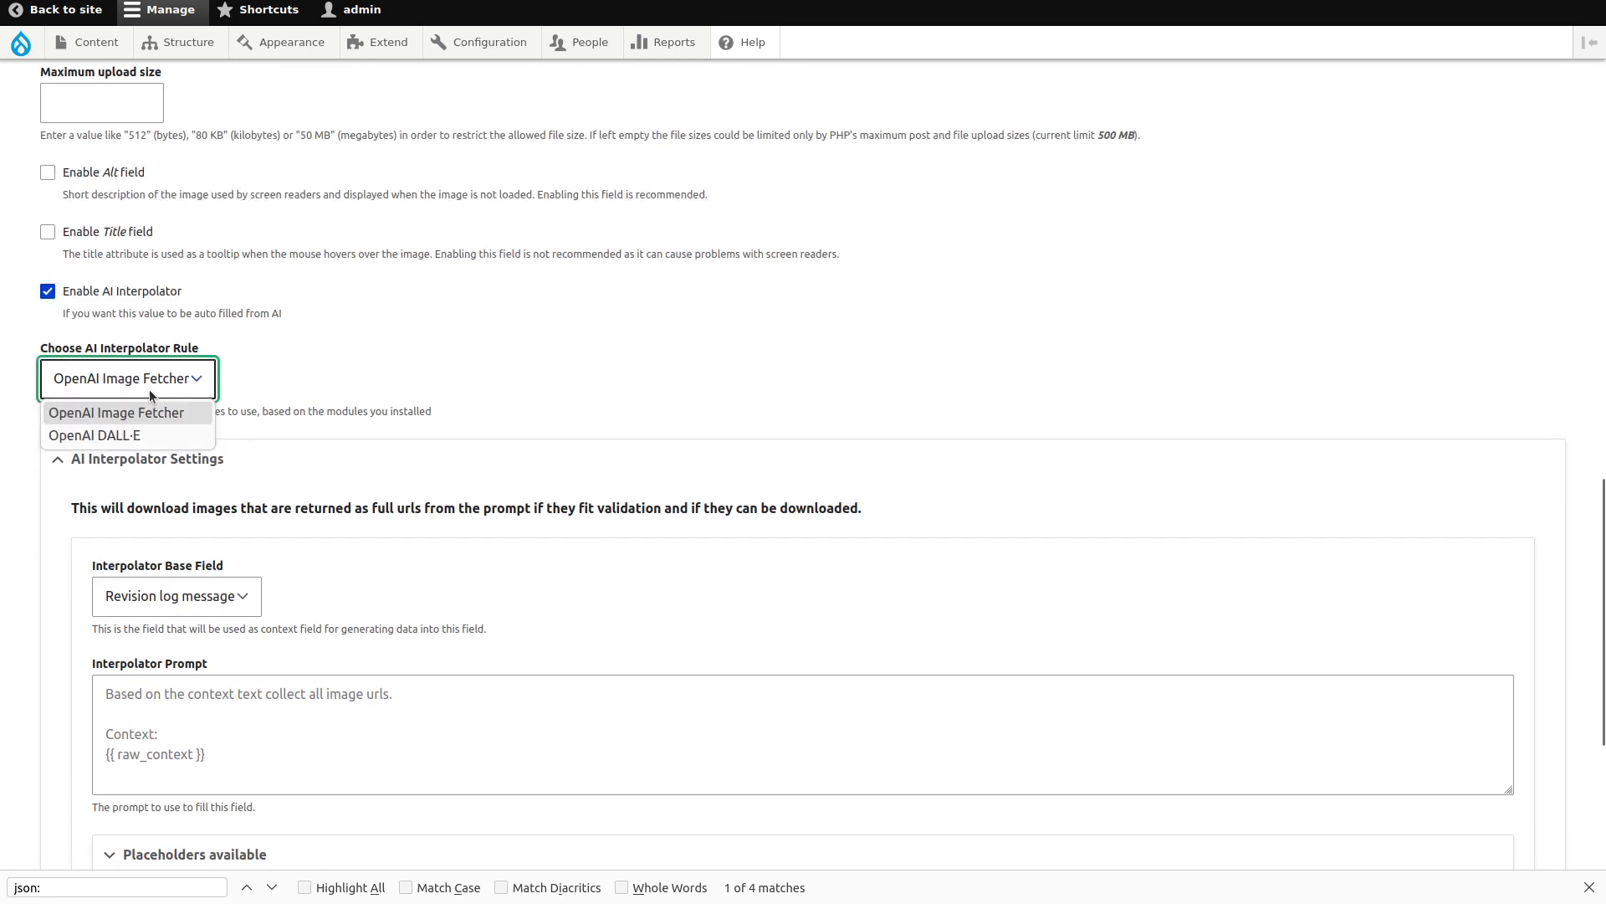
{"action": "left_click", "coordinate": [158, 426]}
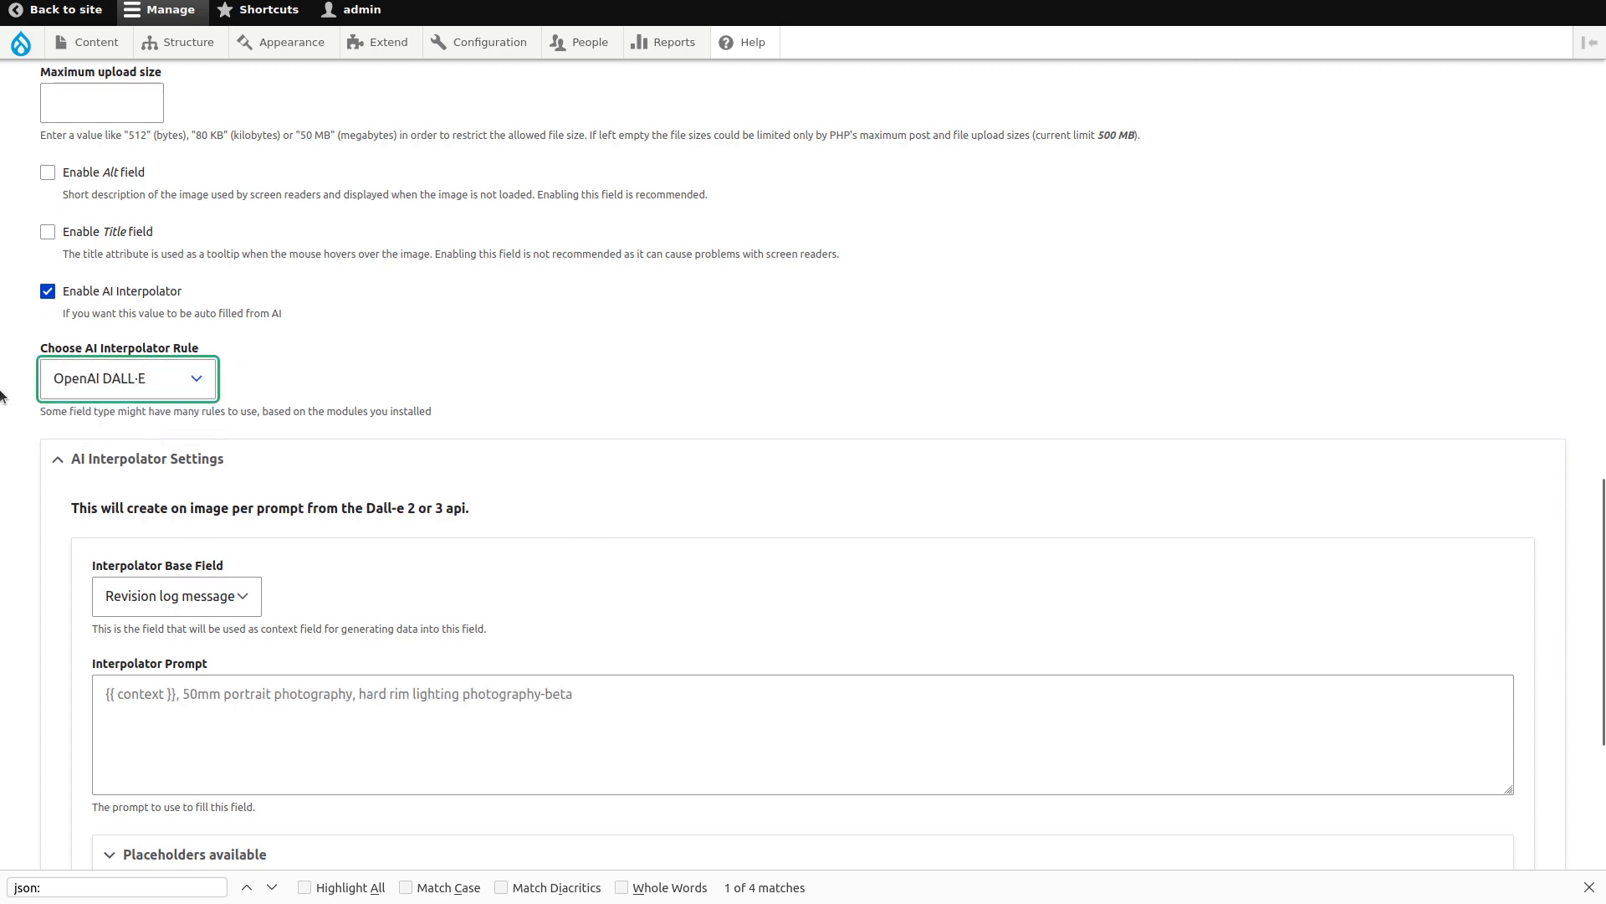
{"action": "scroll", "coordinate": [158, 432], "scroll_direction": "down", "scroll_amount": 5}
{"action": "left_click", "coordinate": [208, 234]}
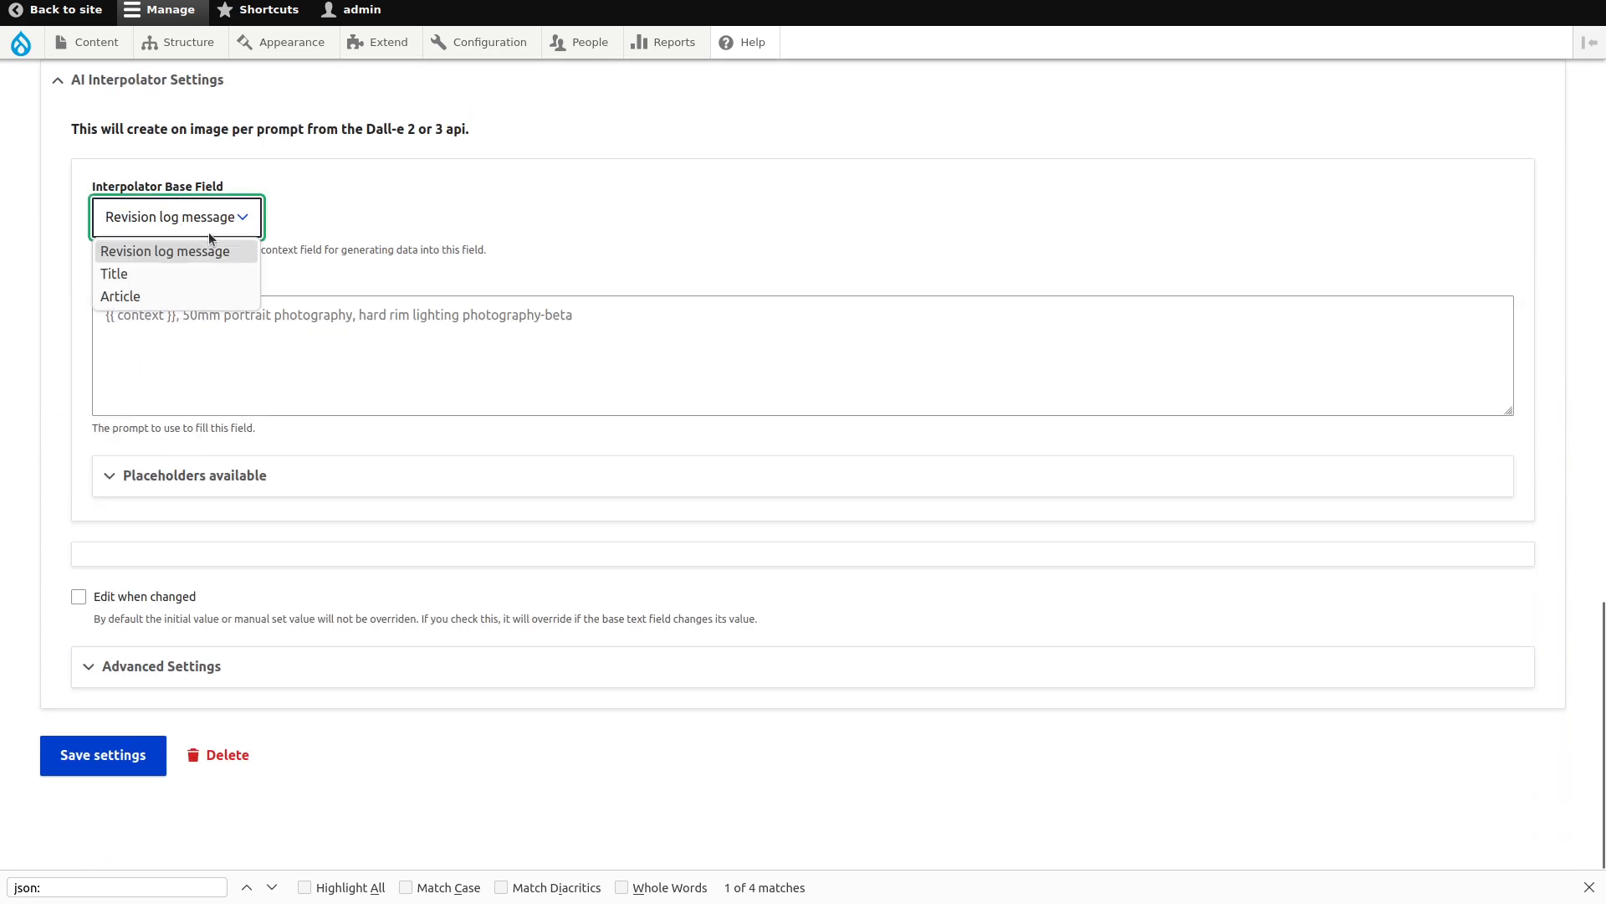
{"action": "left_click", "coordinate": [191, 273]}
Write a prompt asking for a header image for an article based on the following text.
{"action": "left_click", "coordinate": [184, 314]}
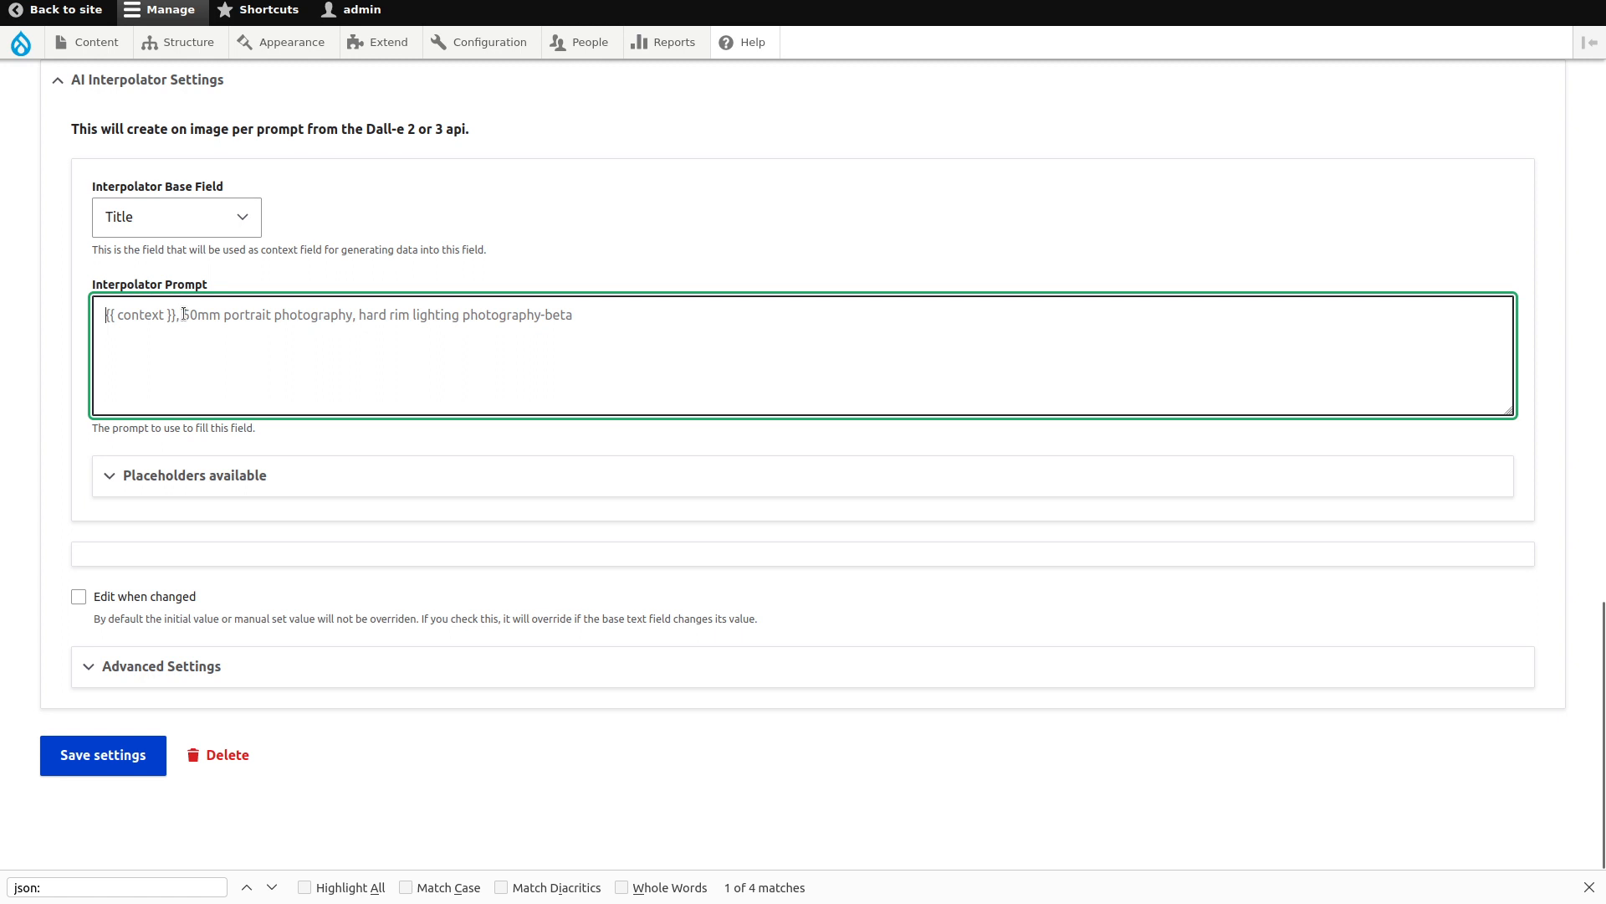
{"action": "type", "text": "Gen"}
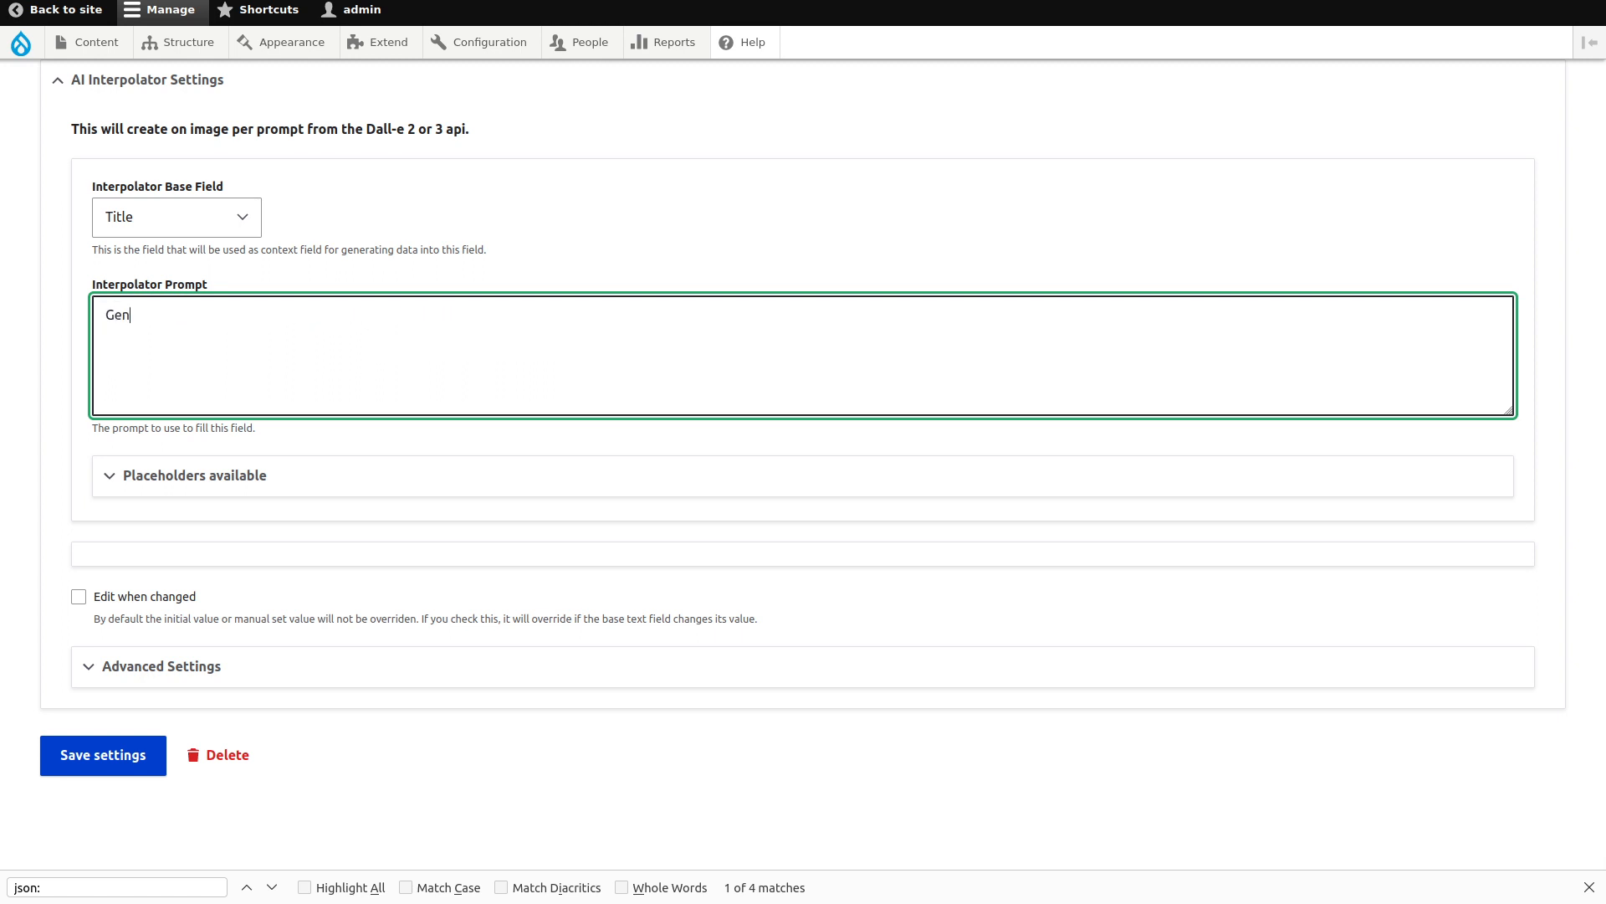
{"action": "type", "text": "erate an image based on the following"}
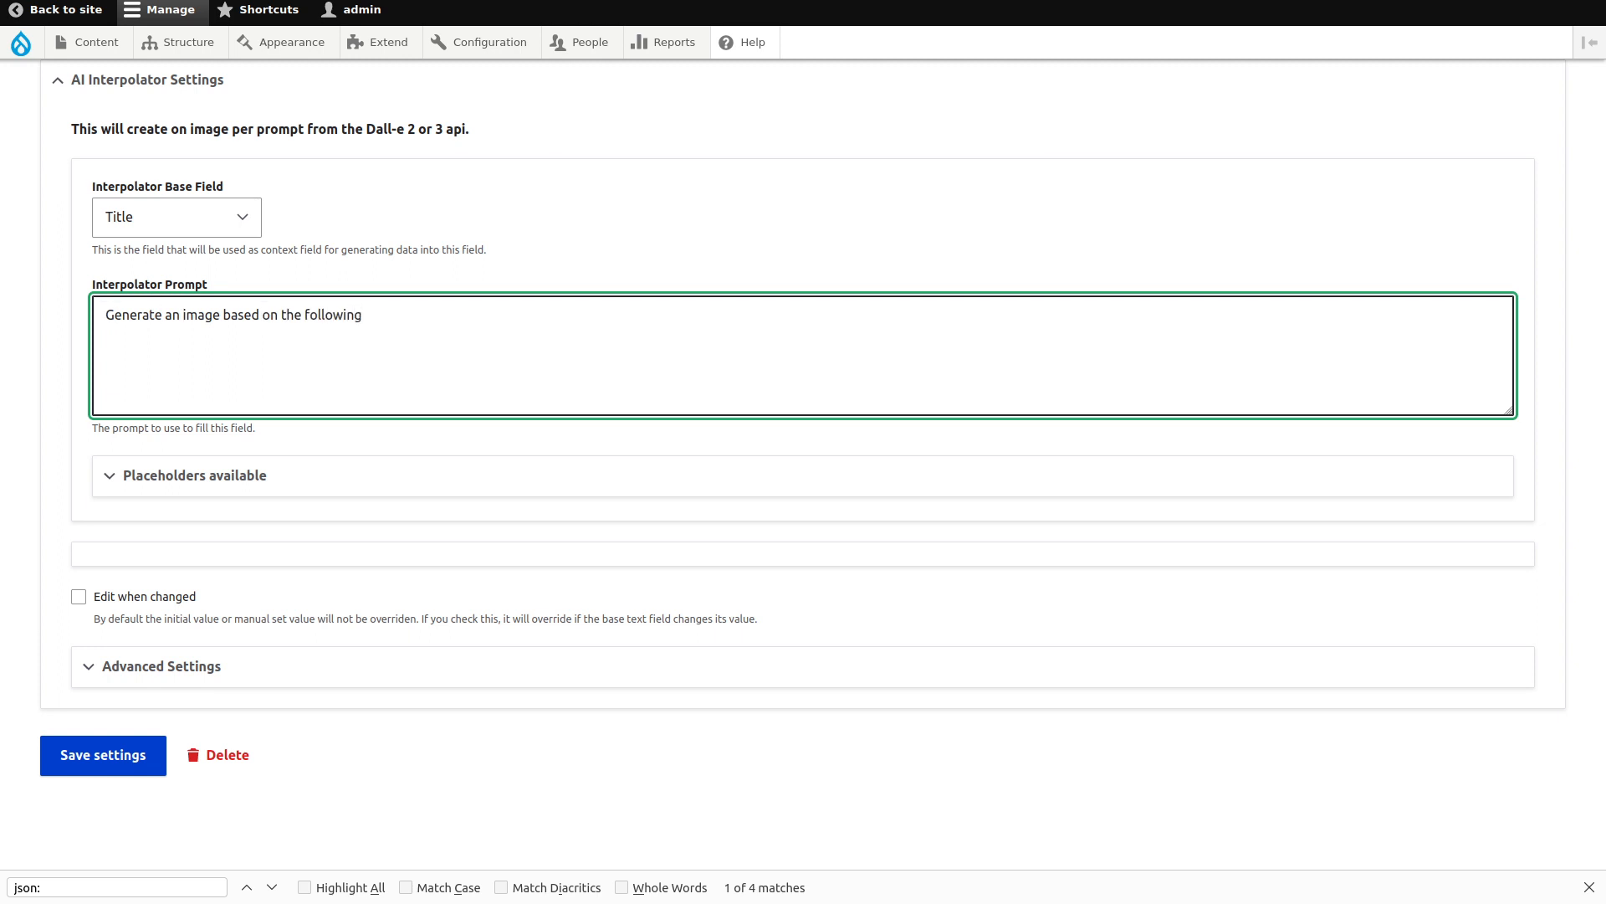
{"action": "key", "text": "BackSpace"}
{"action": "key", "text": "BackSpace"}
{"action": "type", "text": "header image"}
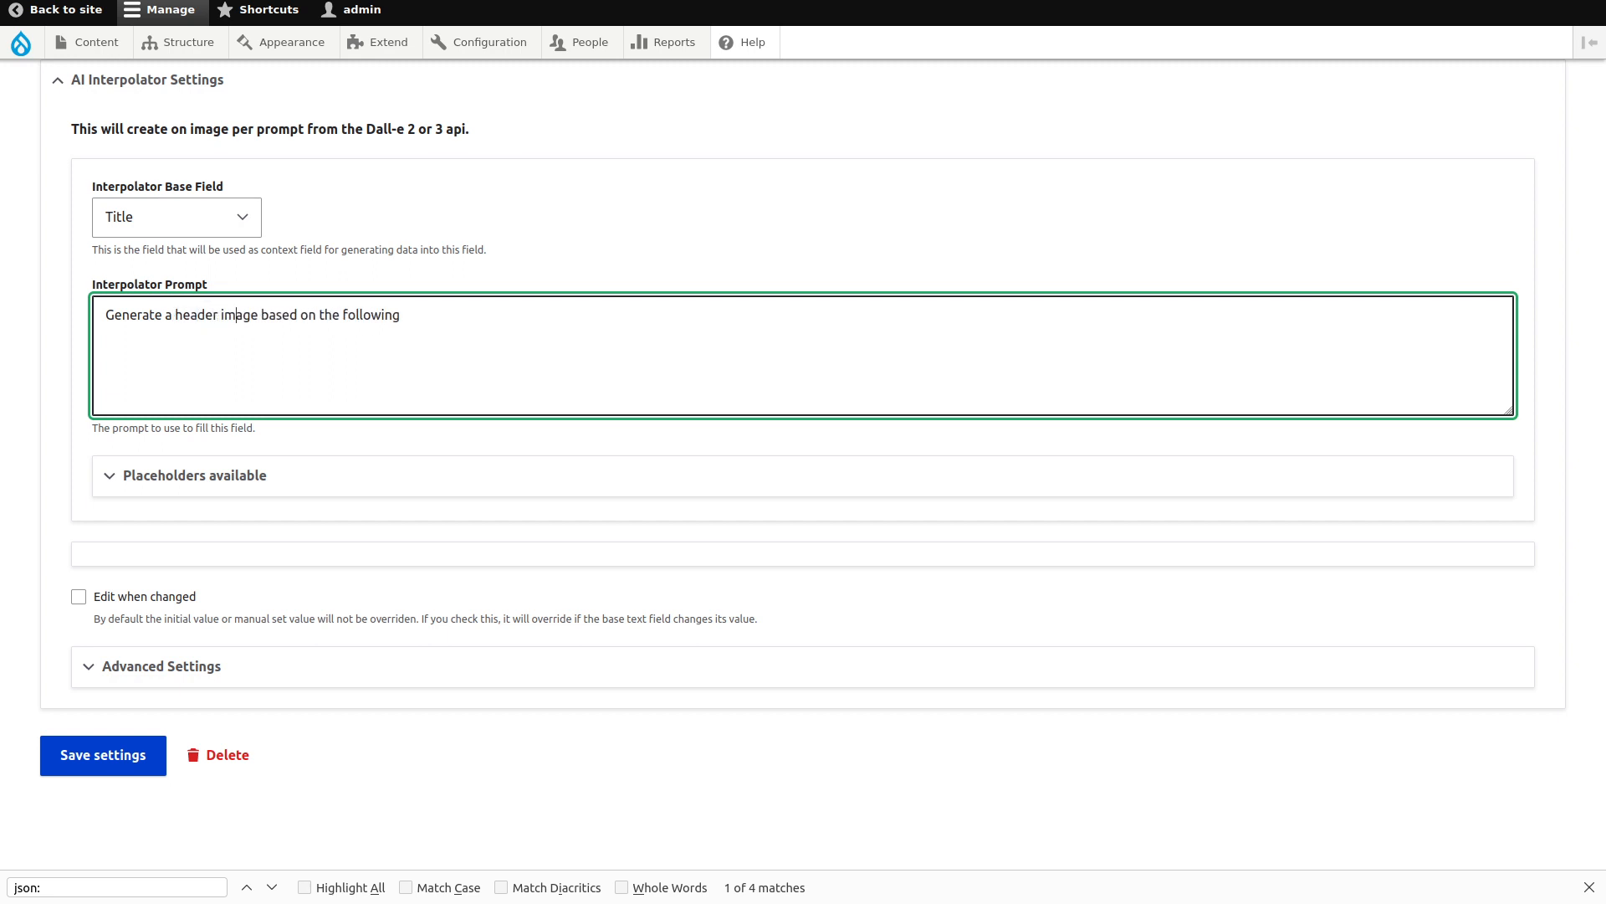
{"action": "type", "text": " for an article"}
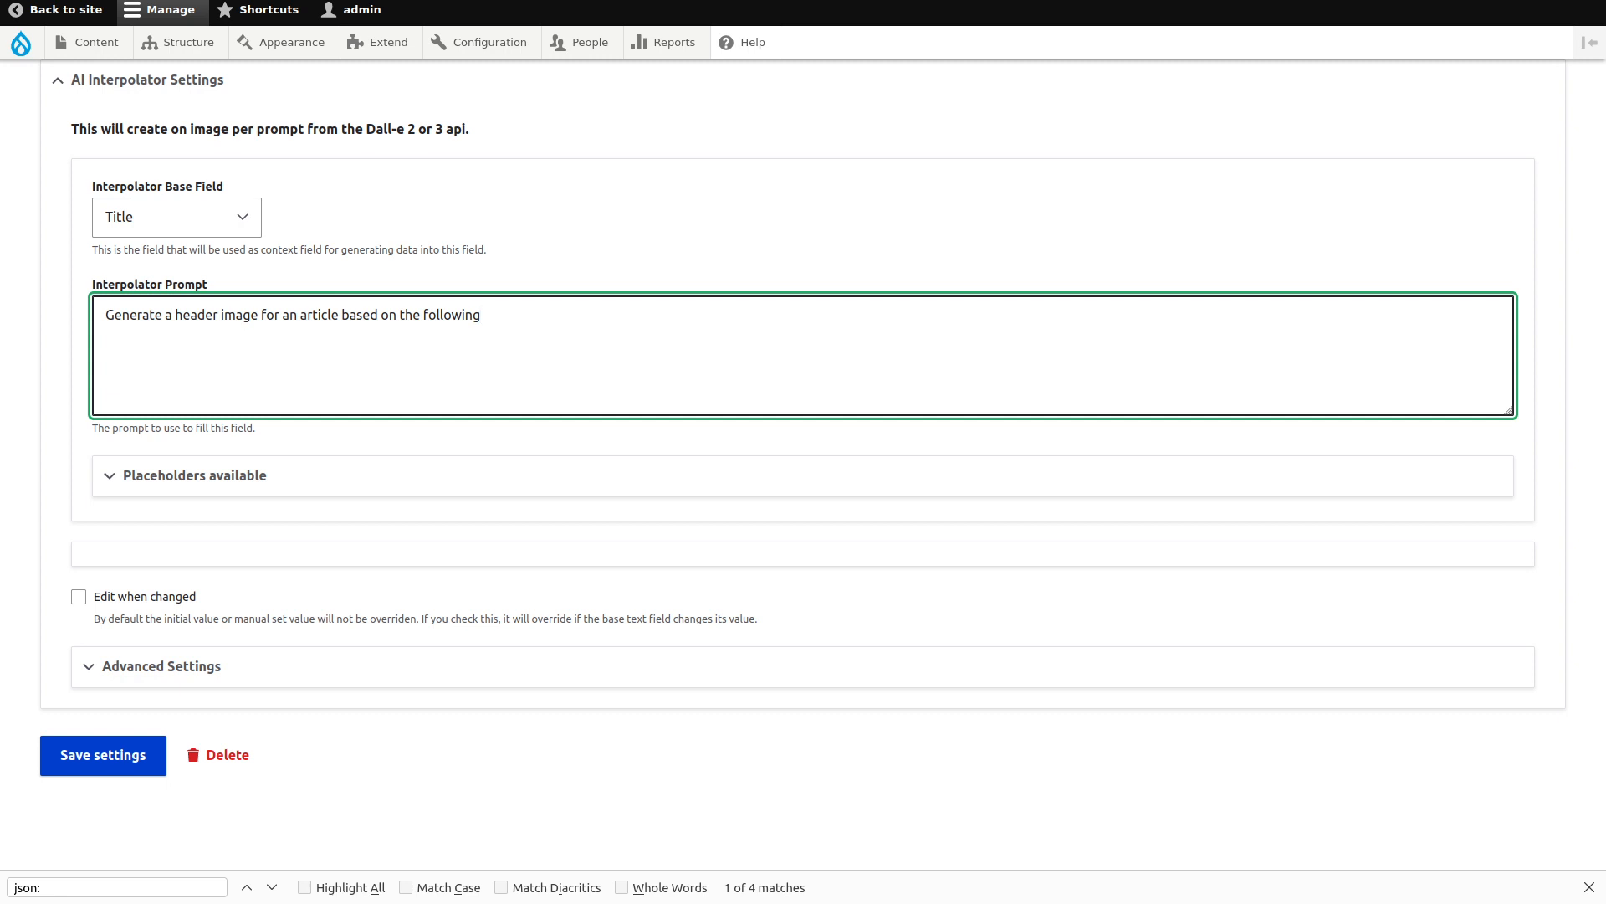
{"action": "type", "text": "text:"}
Copy the {{ context }} placeholder to the end of the prompt and expand Advanced Settings.
{"action": "left_click", "coordinate": [153, 490]}
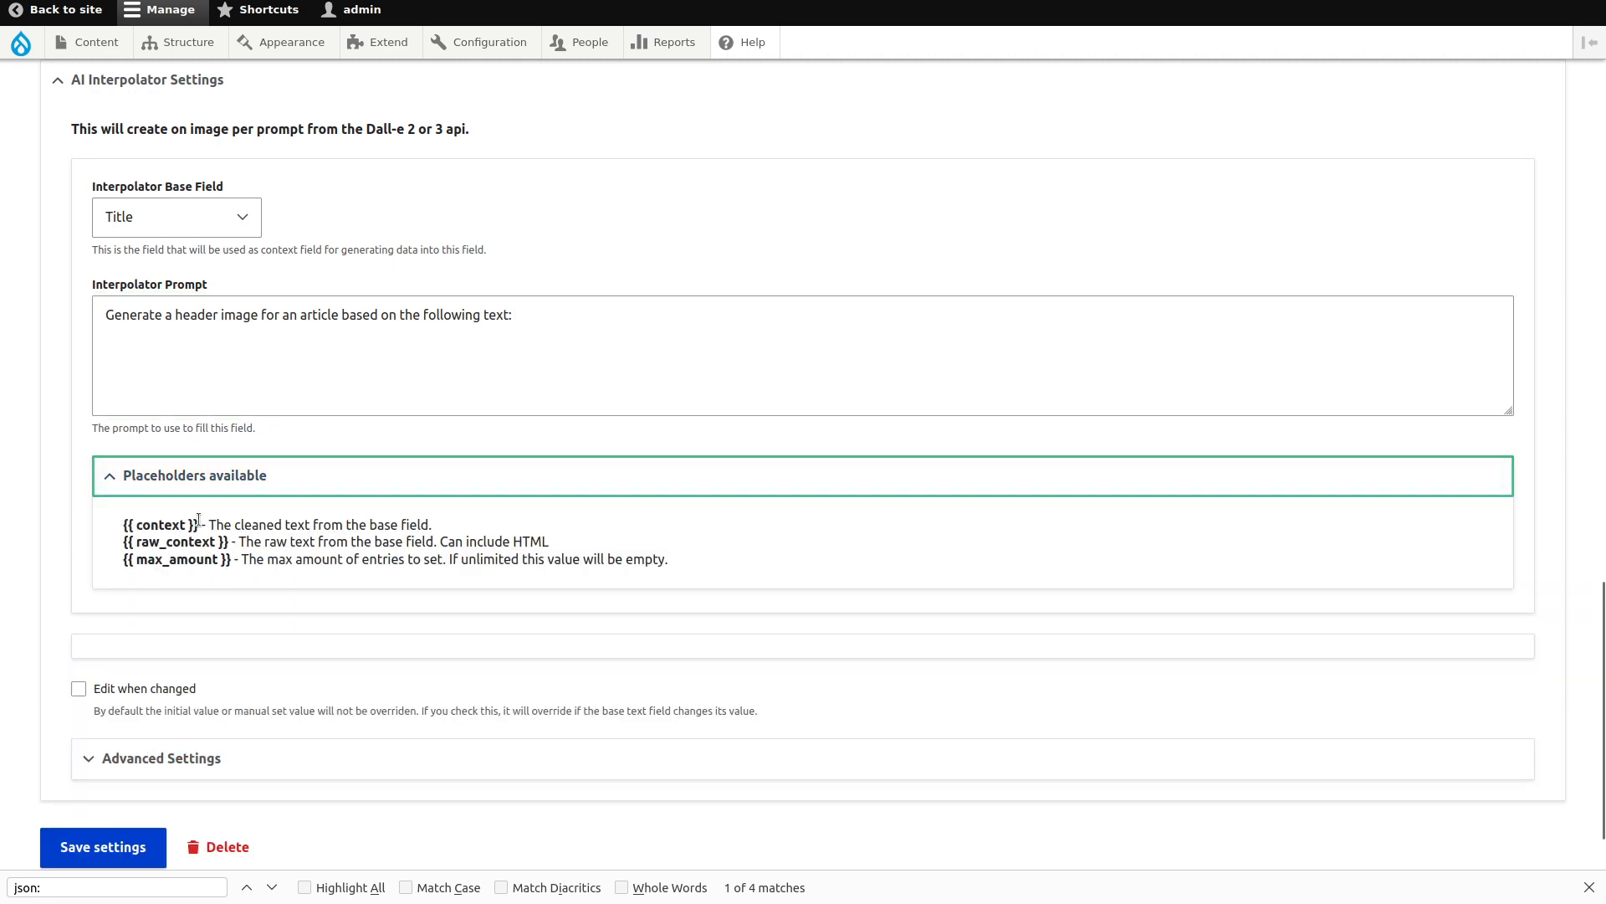
{"action": "left_click_drag", "start_coordinate": [198, 524], "coordinate": [123, 525]}
{"action": "key", "text": "ctrl+c"}
{"action": "left_click", "coordinate": [636, 318]}
{"action": "key", "text": "ctrl+v"}
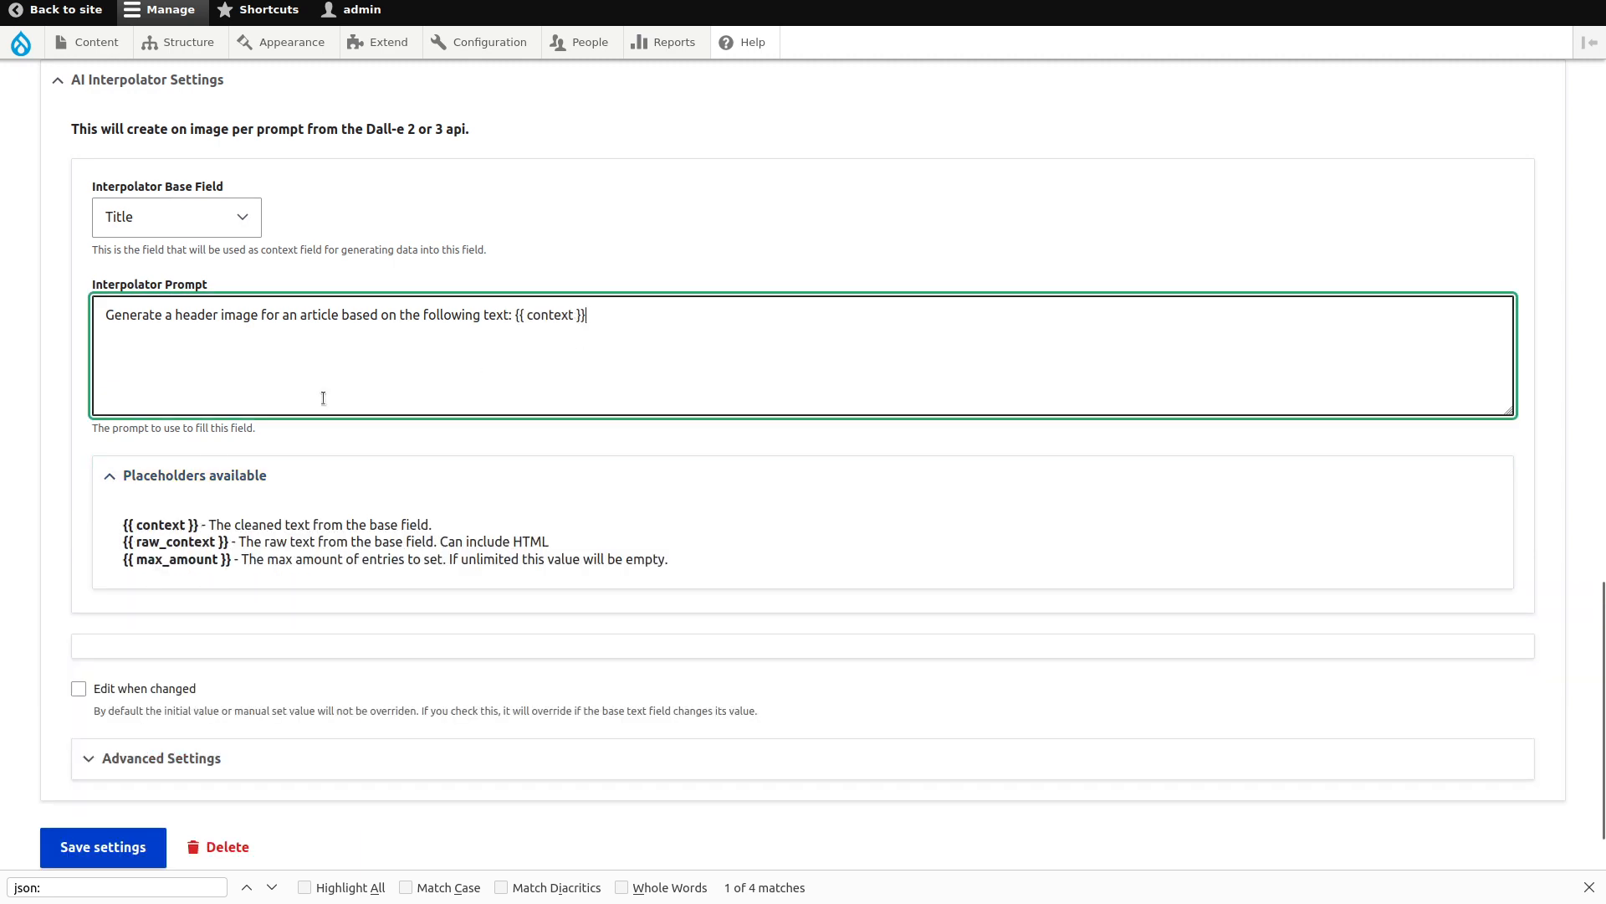
{"action": "scroll", "coordinate": [104, 499], "scroll_direction": "down", "scroll_amount": 2}
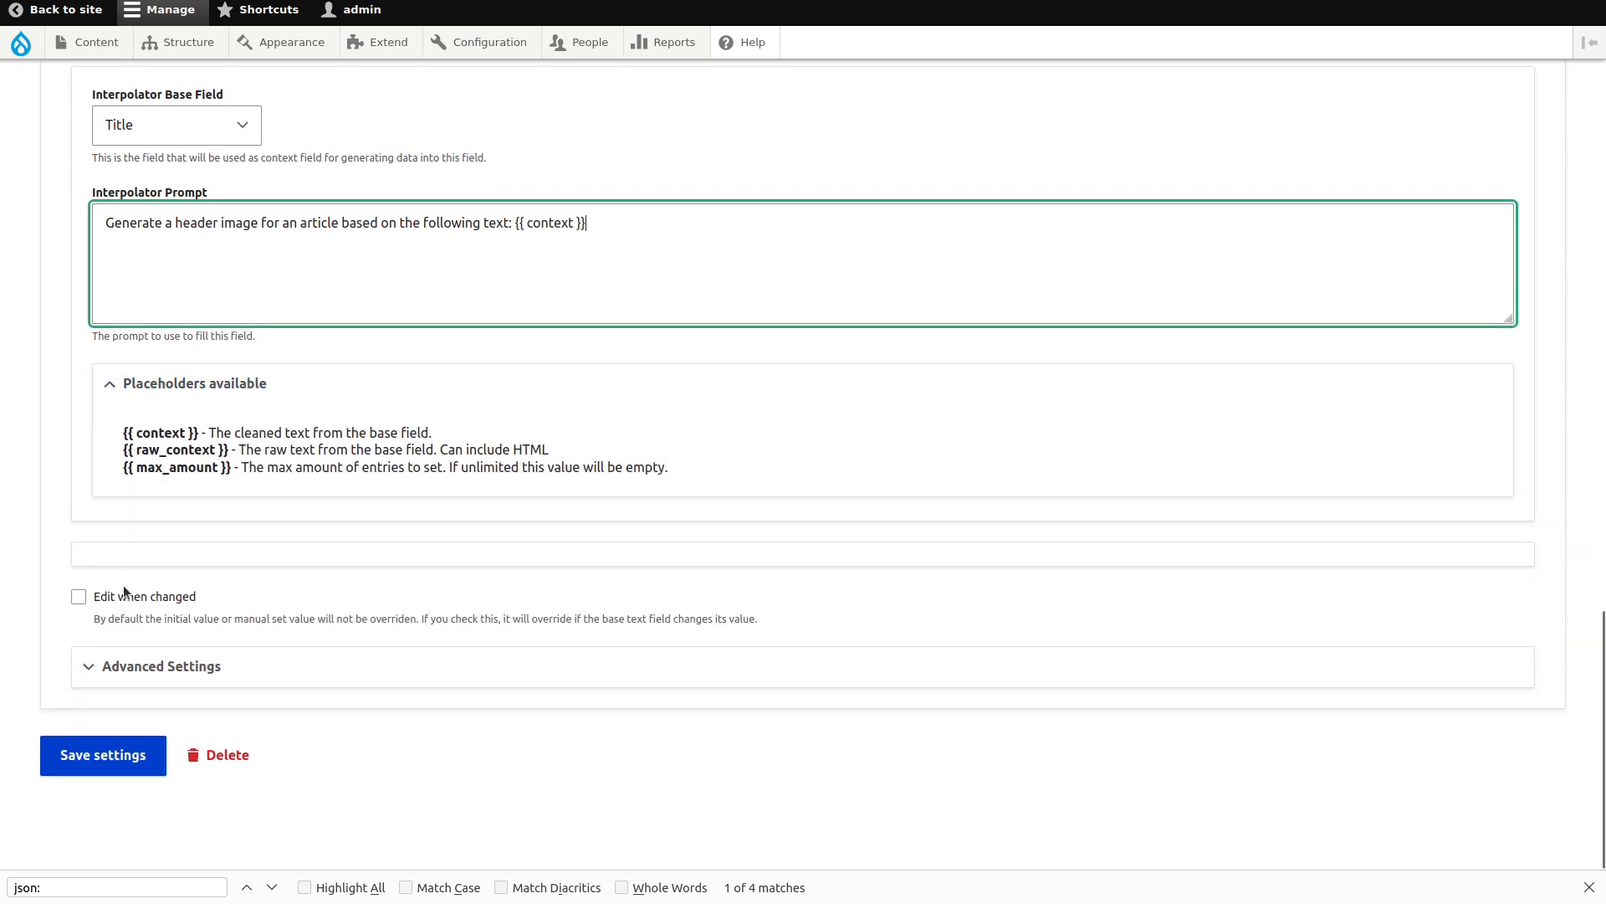
{"action": "left_click", "coordinate": [137, 667]}
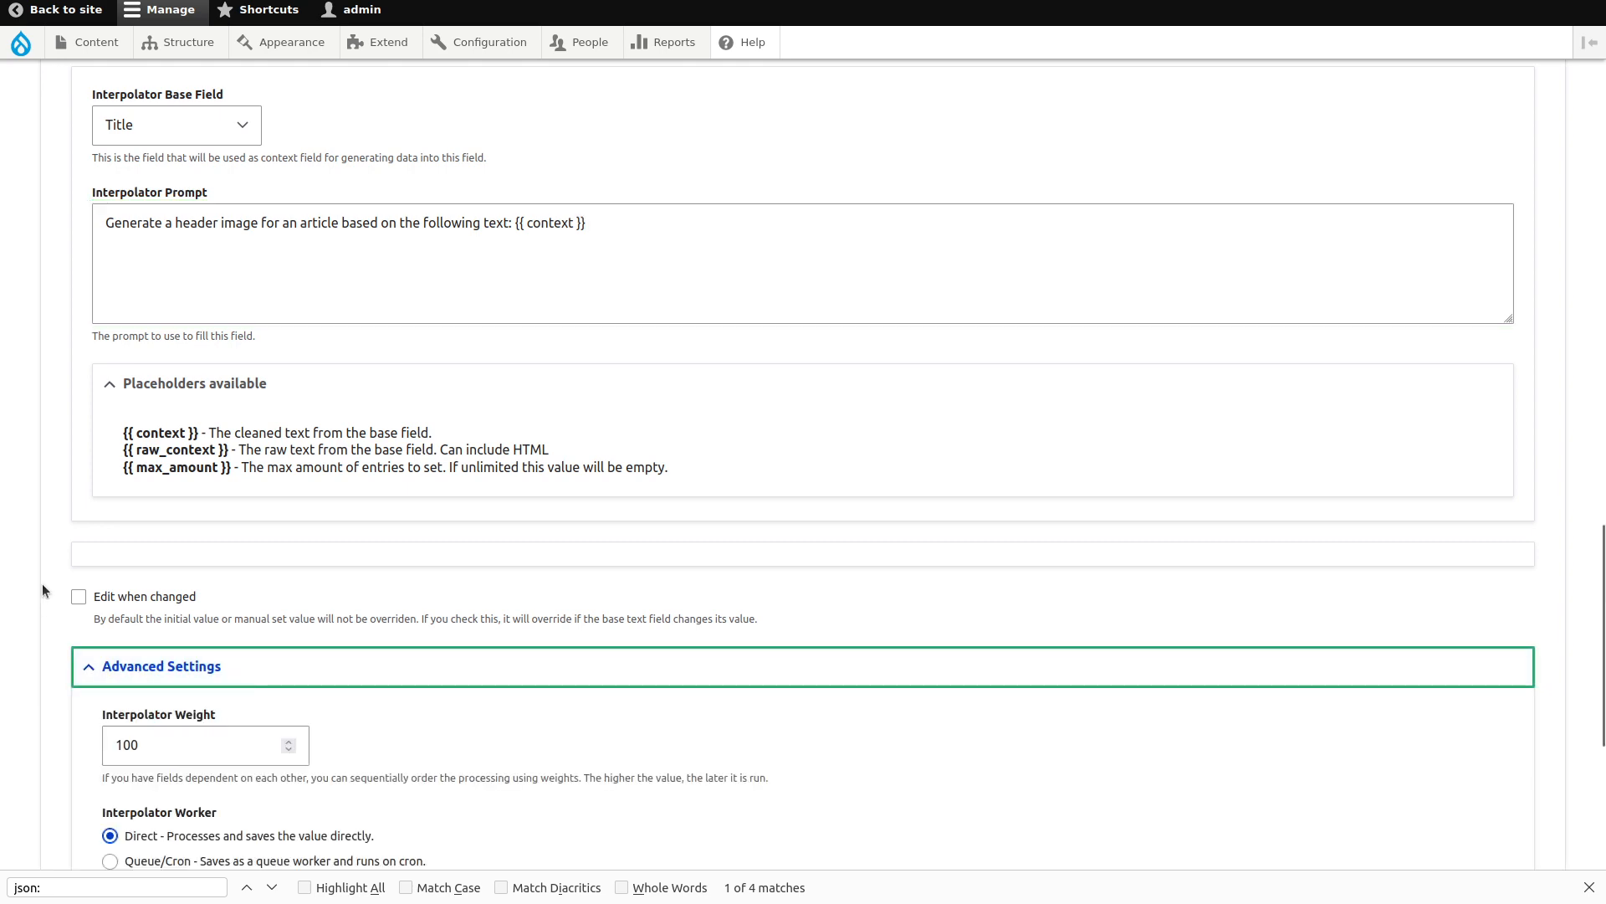
{"action": "key", "text": "ctrl+t"}
{"action": "type", "text": "ai inter"}
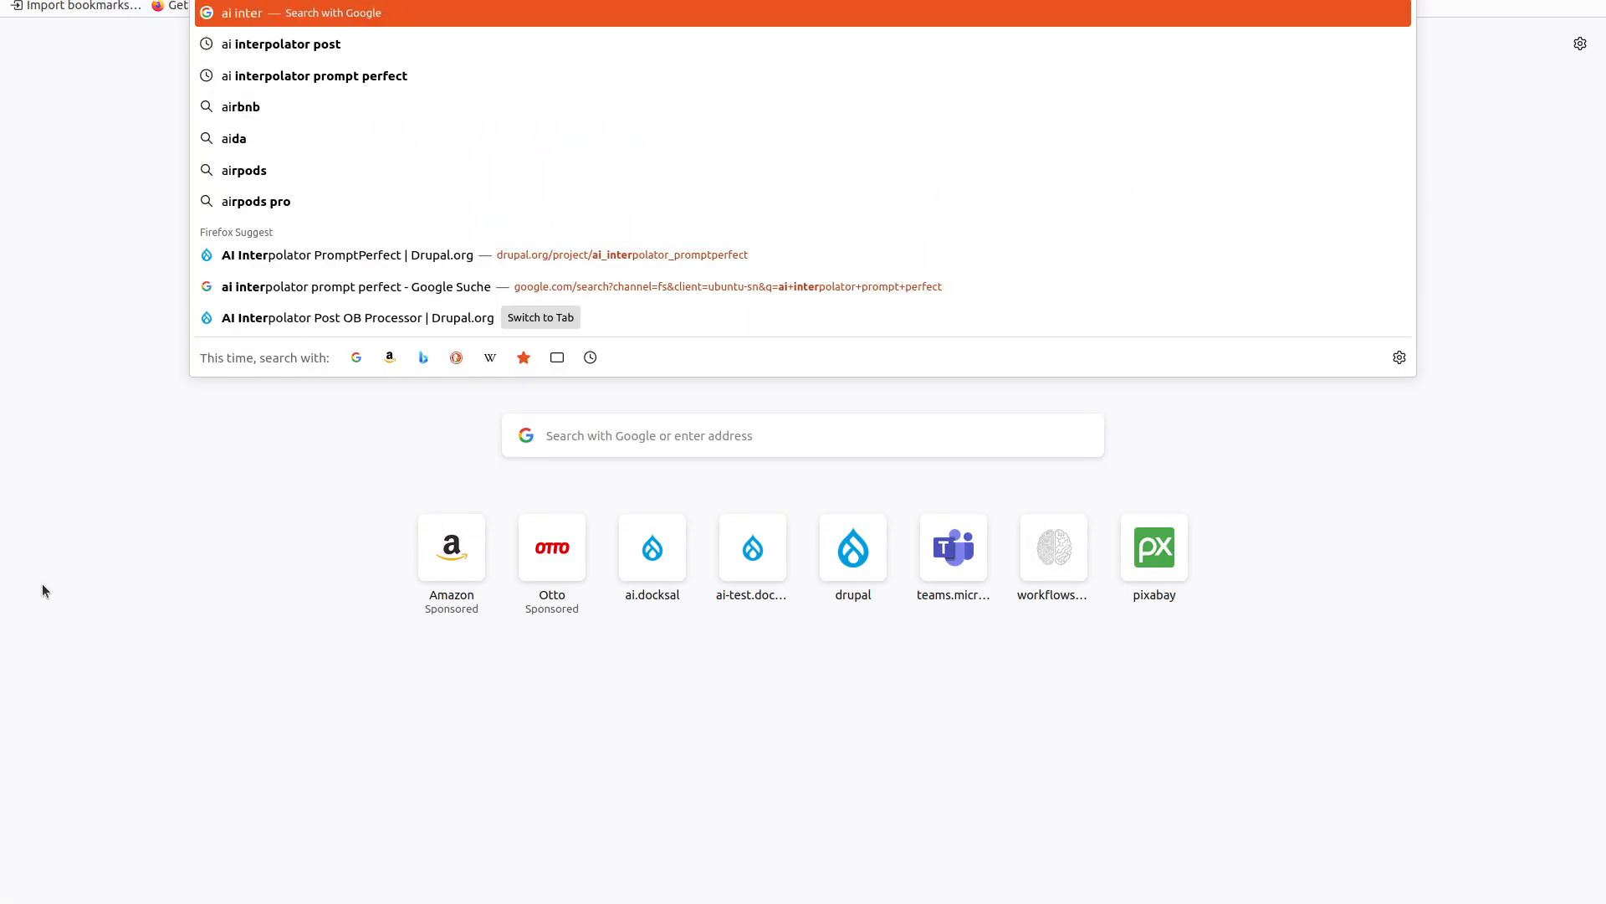
{"action": "type", "text": "polator"}
{"action": "key", "text": "Down"}
{"action": "key", "text": "Return"}
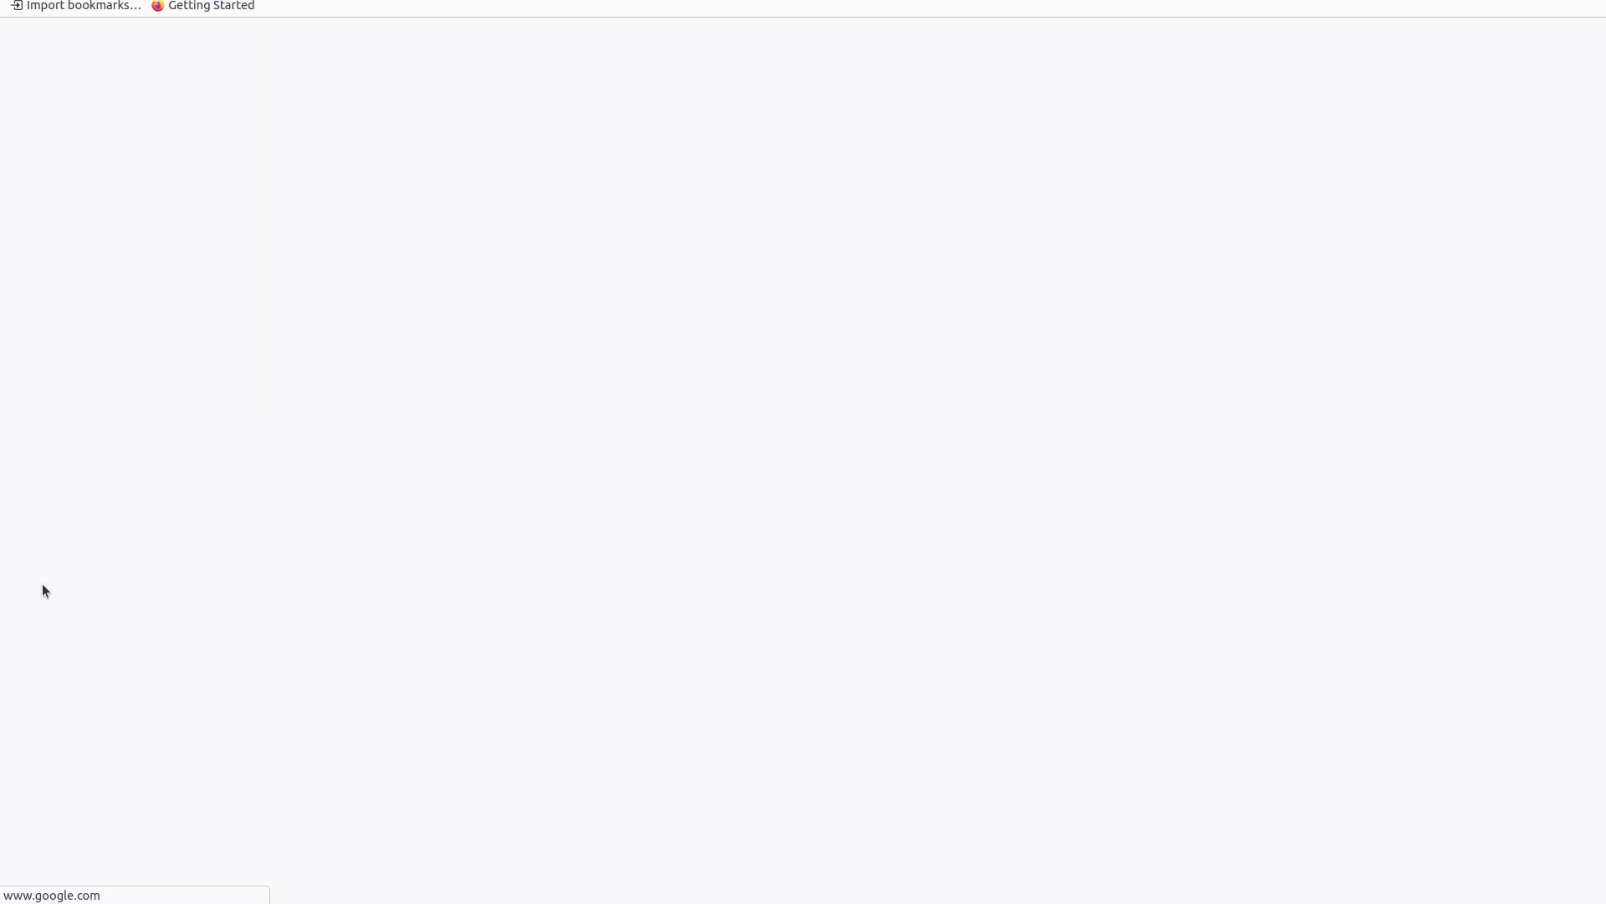
{"action": "left_click", "coordinate": [309, 318]}
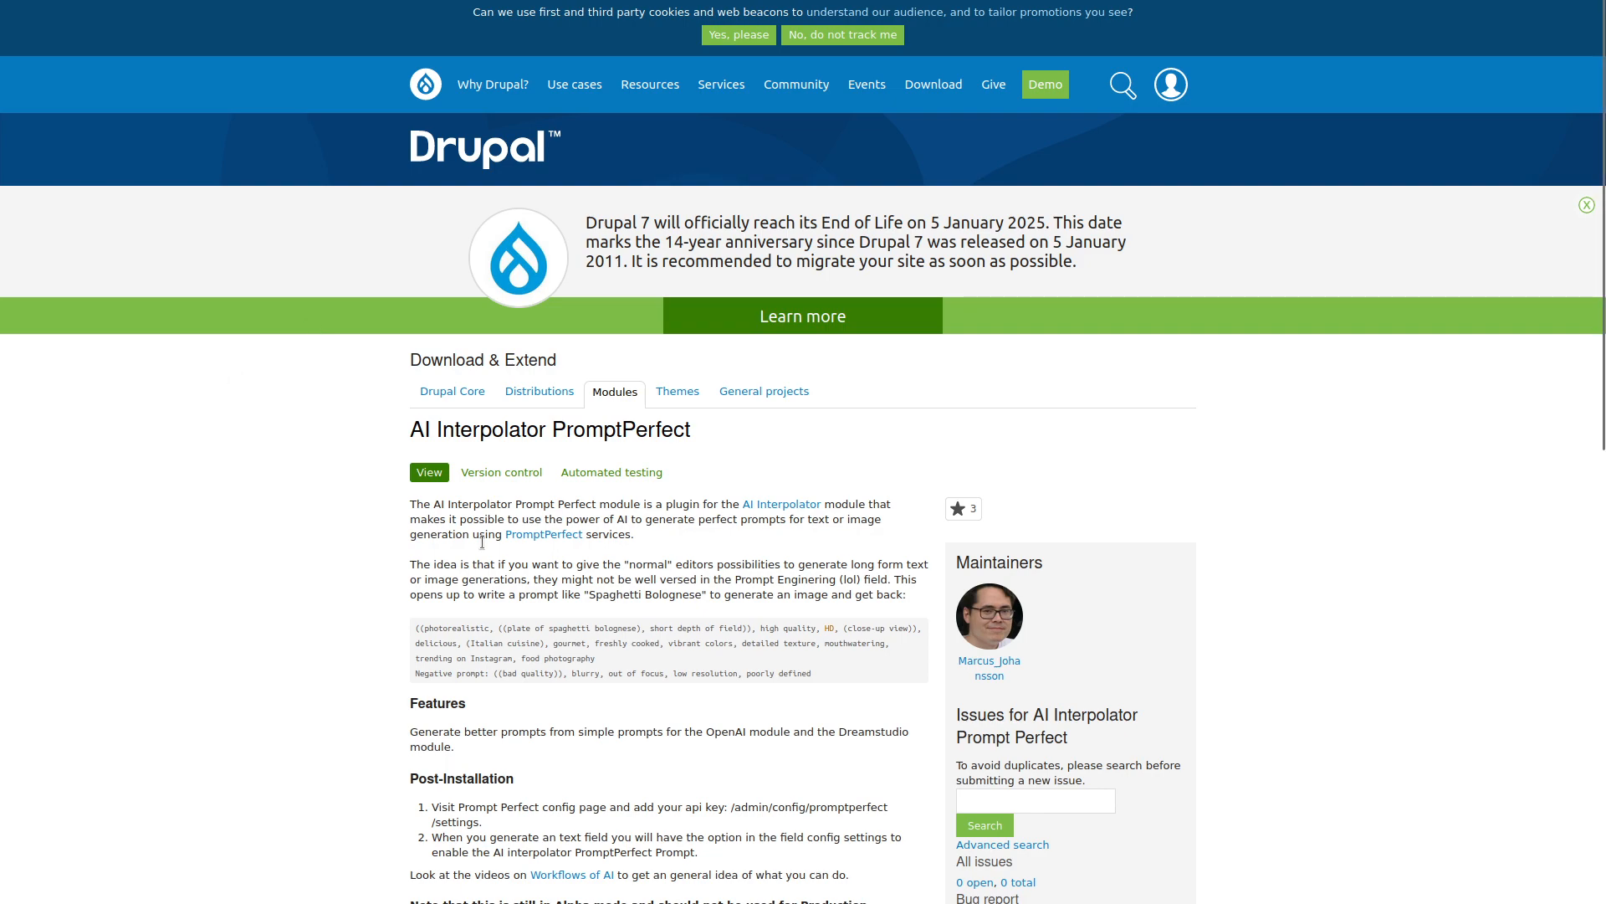
{"action": "left_click", "coordinate": [525, 532]}
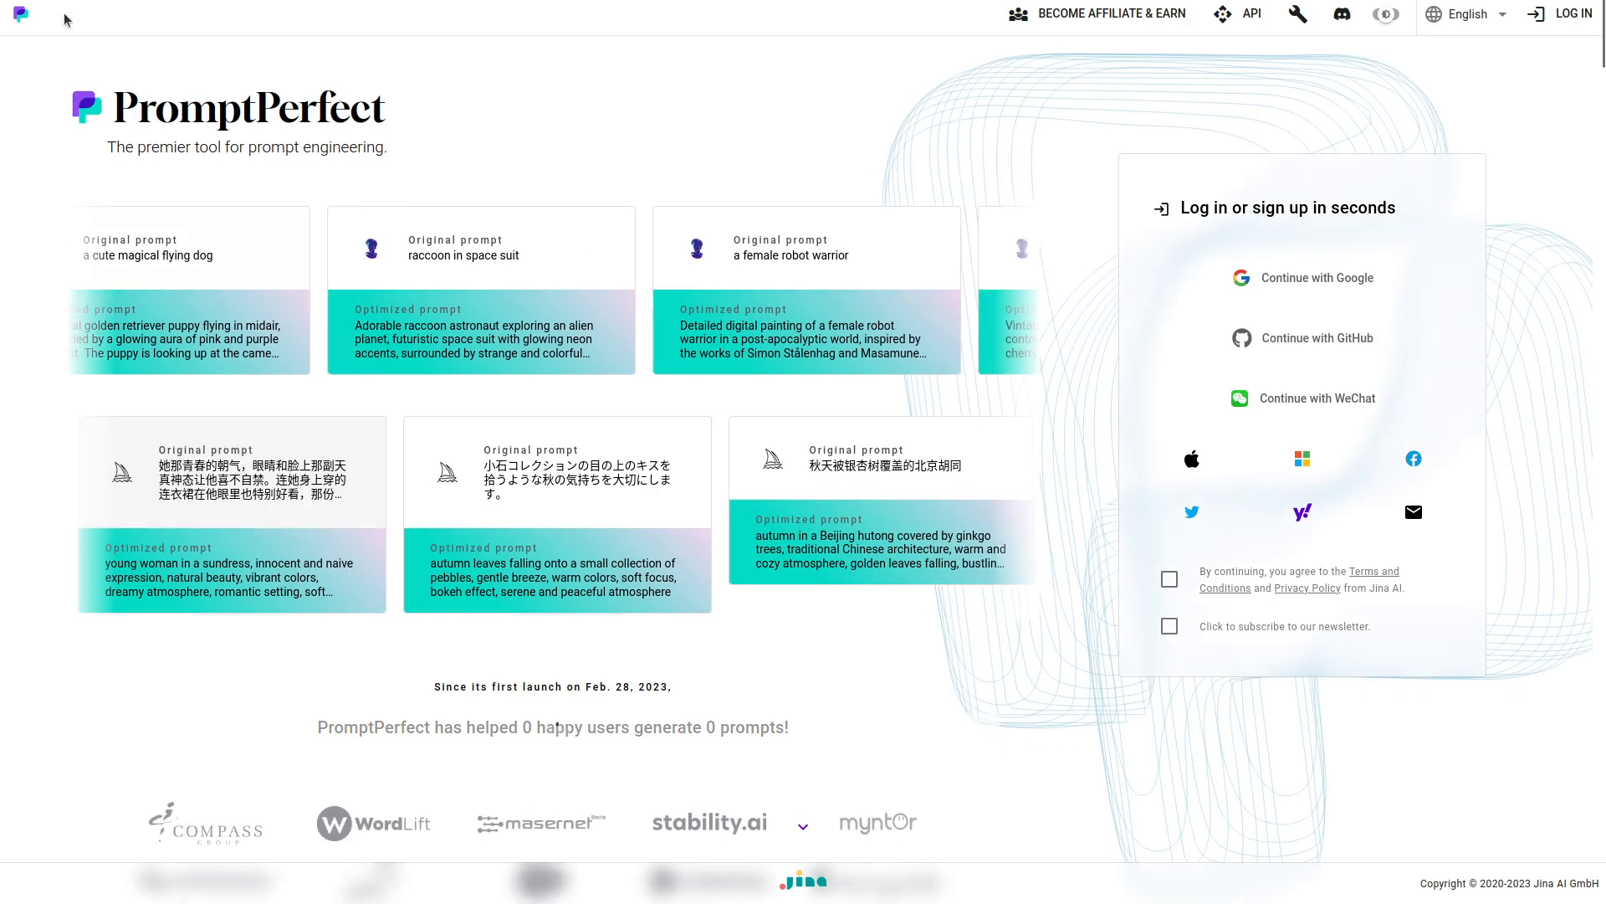
{"action": "left_click", "coordinate": [20, 1]}
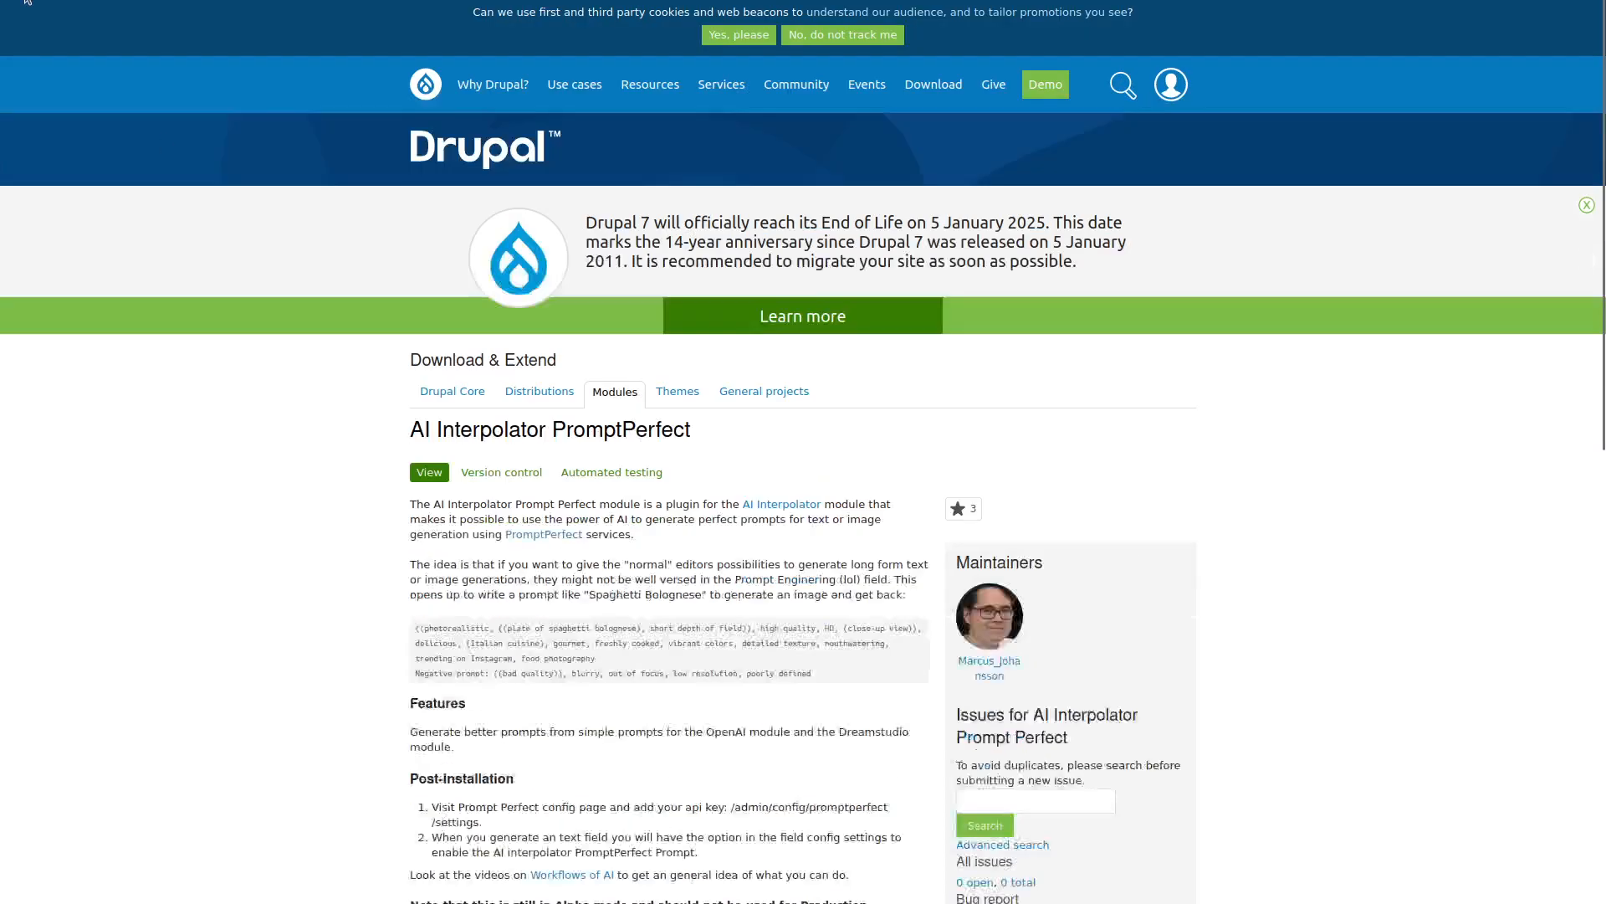
{"action": "scroll", "coordinate": [217, 354], "scroll_direction": "down", "scroll_amount": 5}
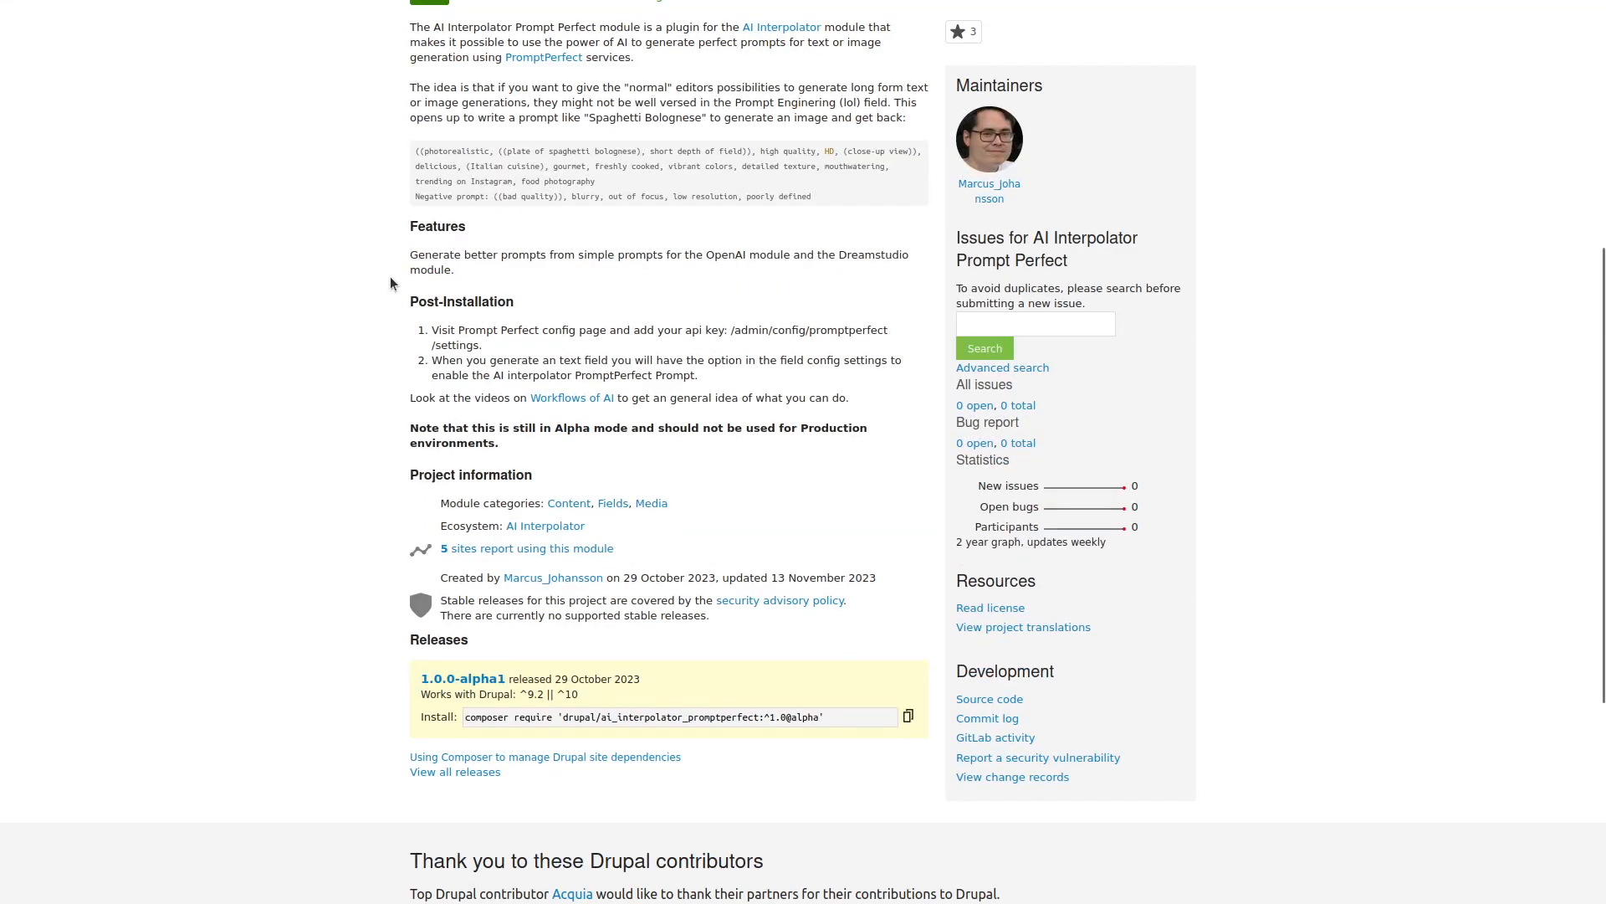
{"action": "left_click_drag", "start_coordinate": [616, 113], "coordinate": [678, 116]}
{"action": "left_click_drag", "start_coordinate": [866, 198], "coordinate": [416, 149]}
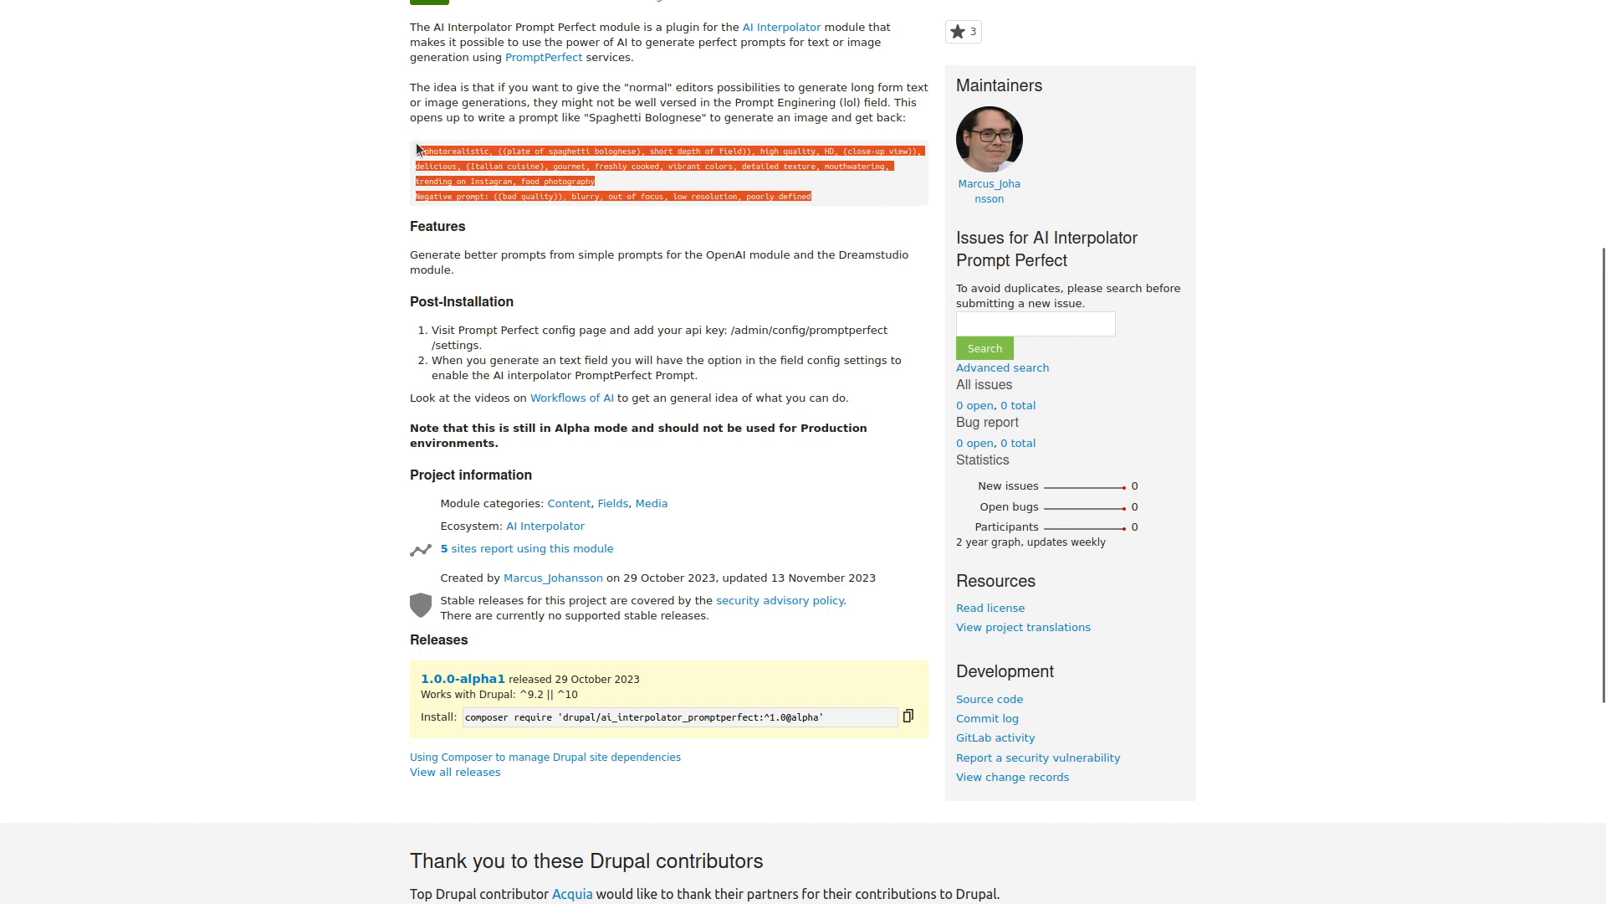
{"action": "left_click", "coordinate": [407, 156]}
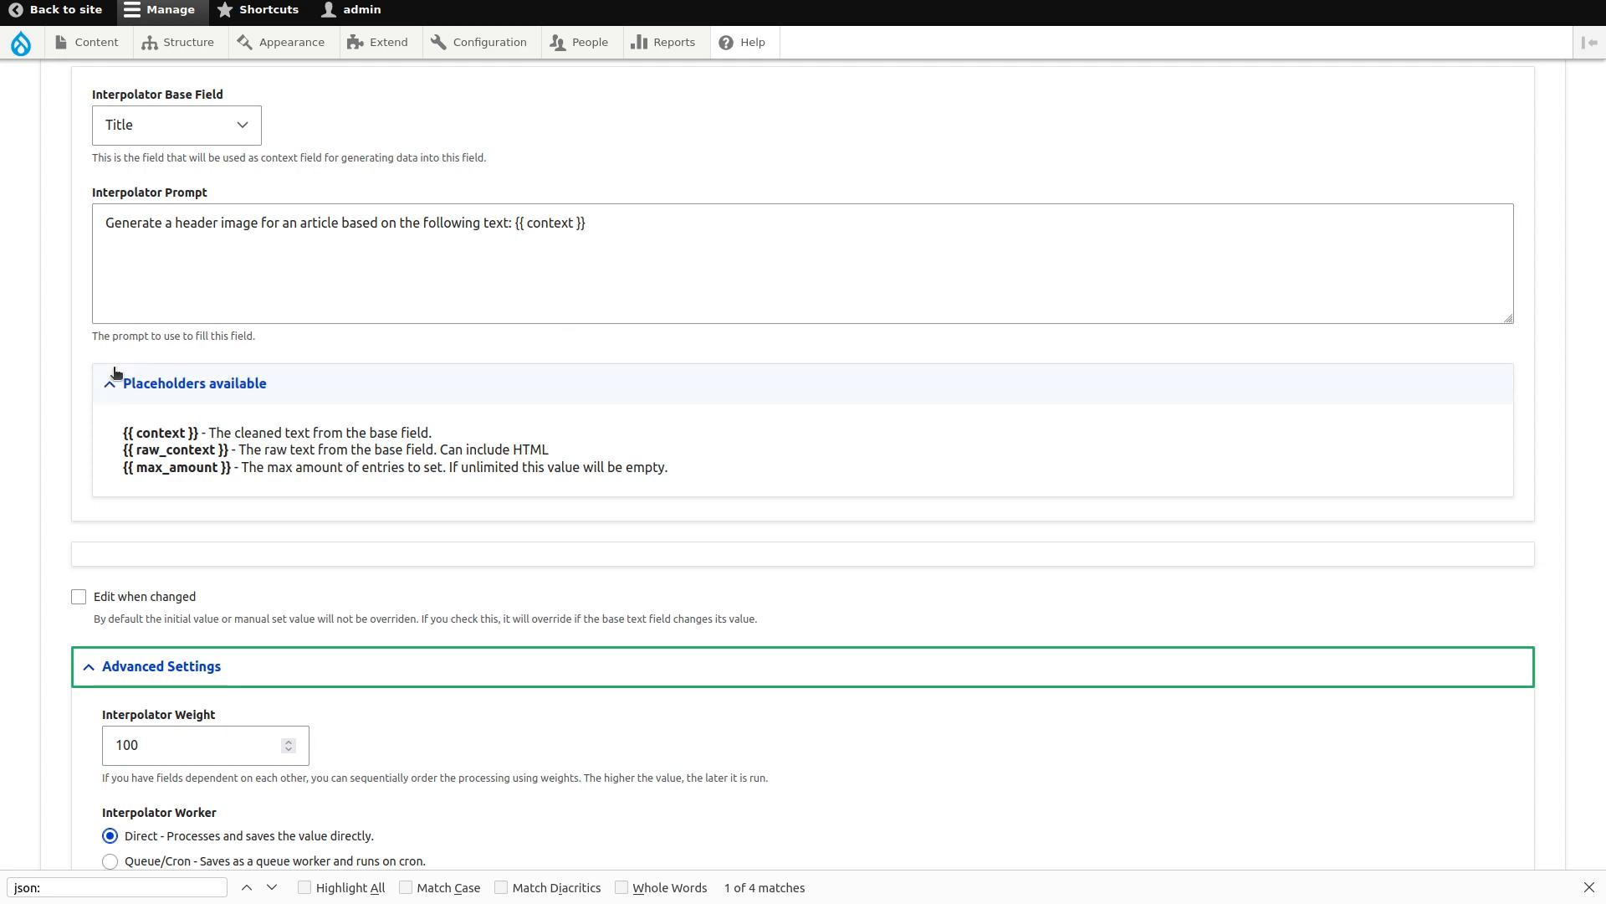
Switch the DALL-E engine to DALL-E 3 and save the Article Image settings.
{"action": "scroll", "coordinate": [12, 543], "scroll_direction": "down", "scroll_amount": 3}
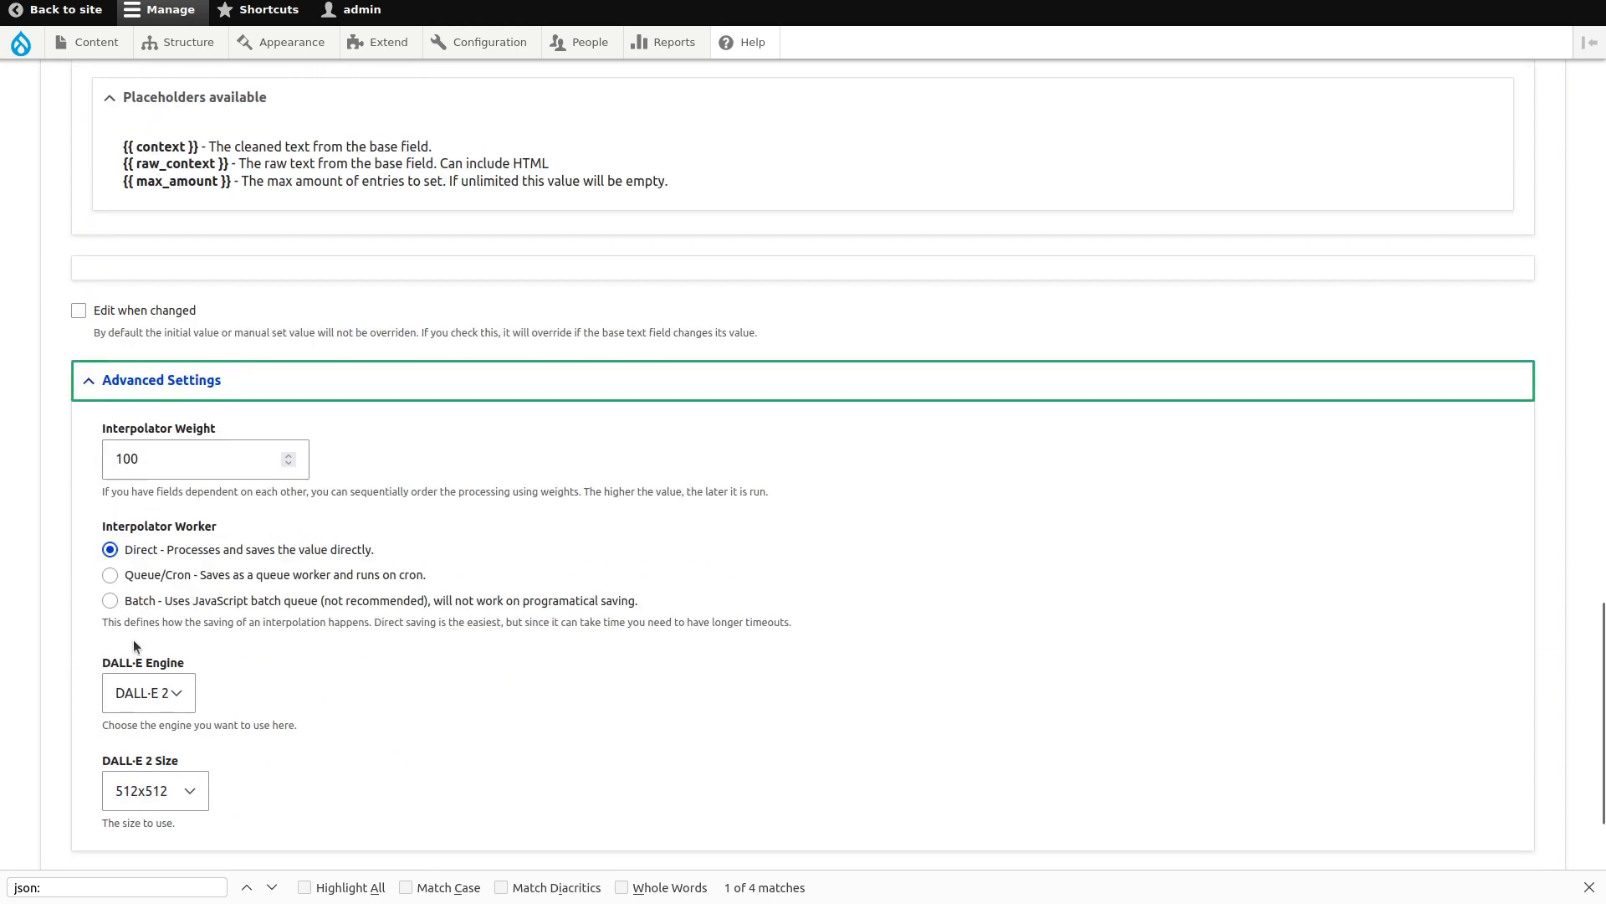
{"action": "left_click", "coordinate": [149, 689]}
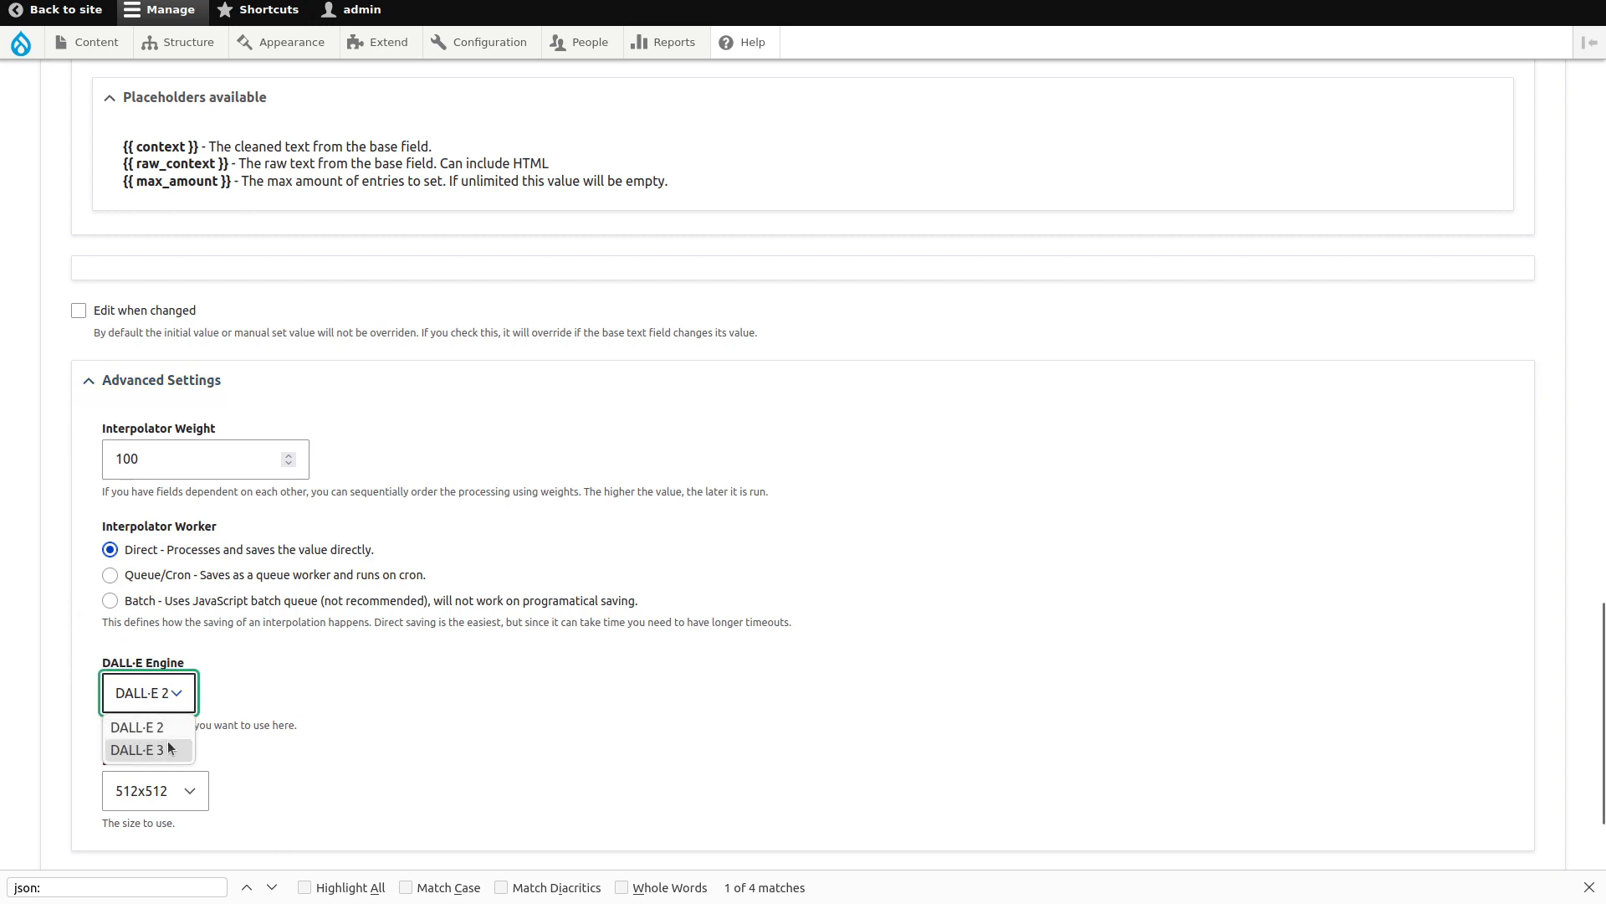
{"action": "left_click", "coordinate": [127, 745]}
{"action": "scroll", "coordinate": [50, 636], "scroll_direction": "down", "scroll_amount": 4}
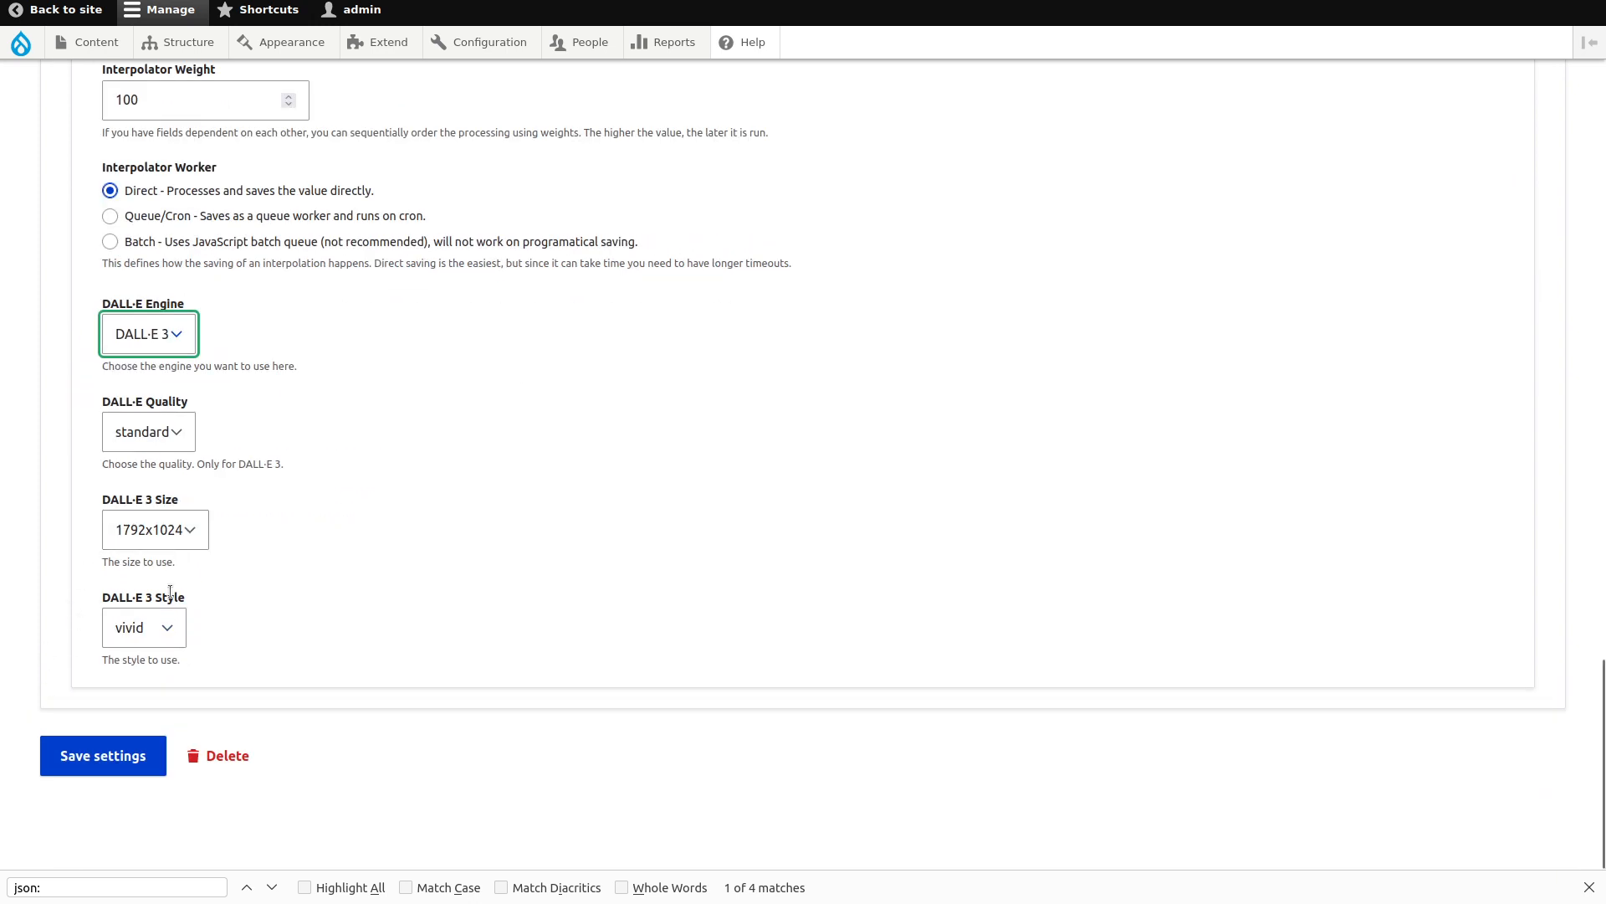
{"action": "left_click", "coordinate": [98, 745]}
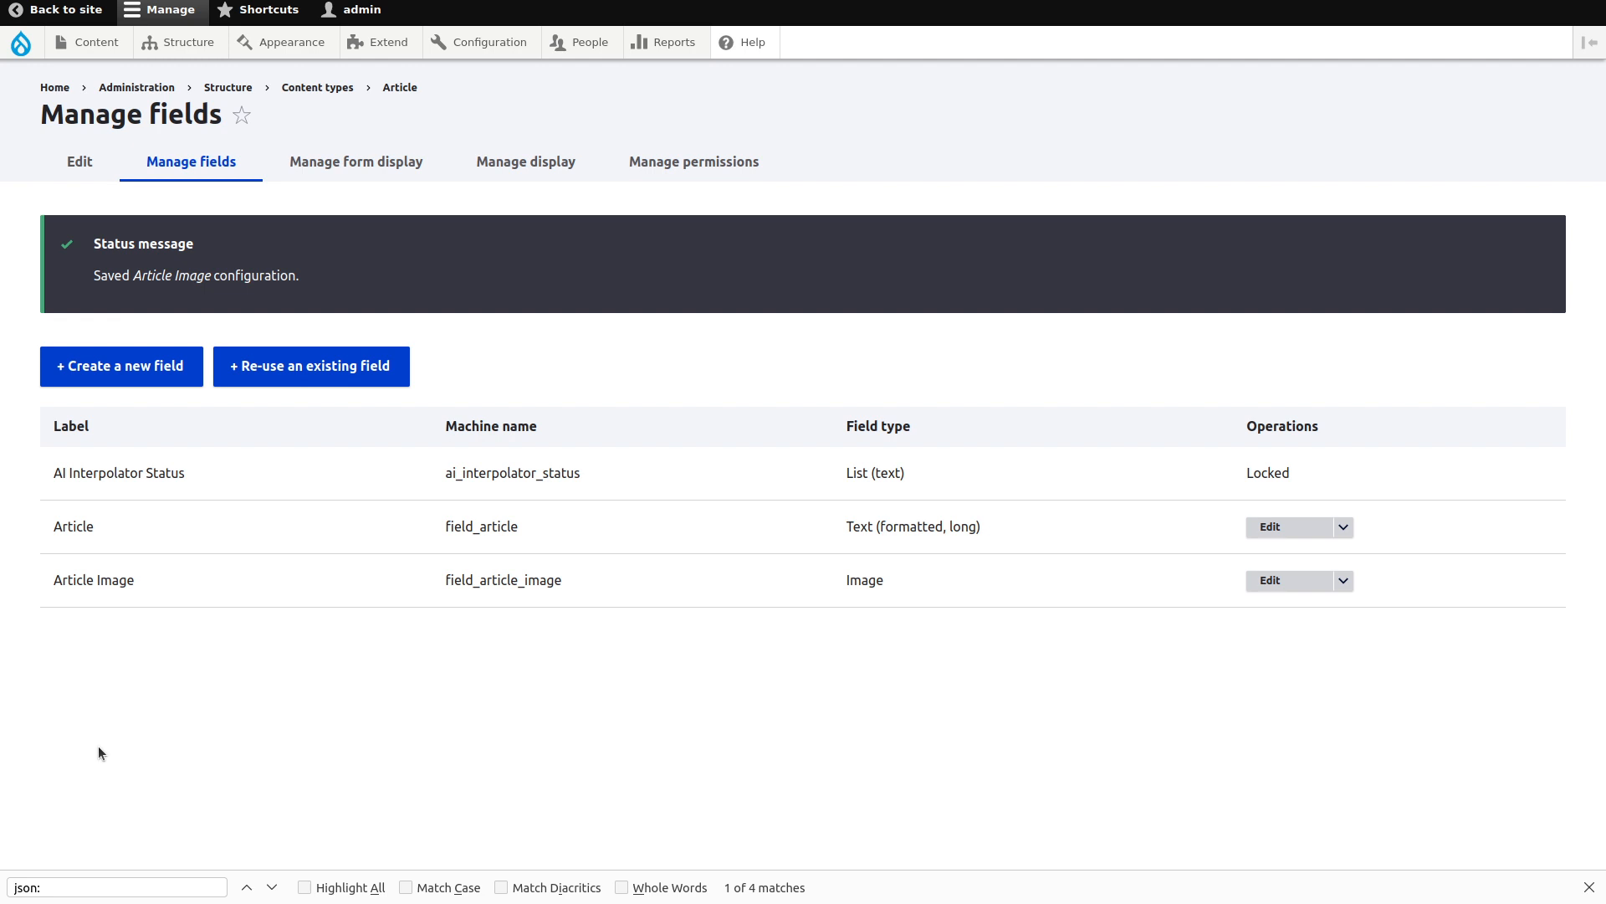
Create an Article titled 'Obama like poems' and save it.
{"action": "mouse_move", "coordinate": [96, 44]}
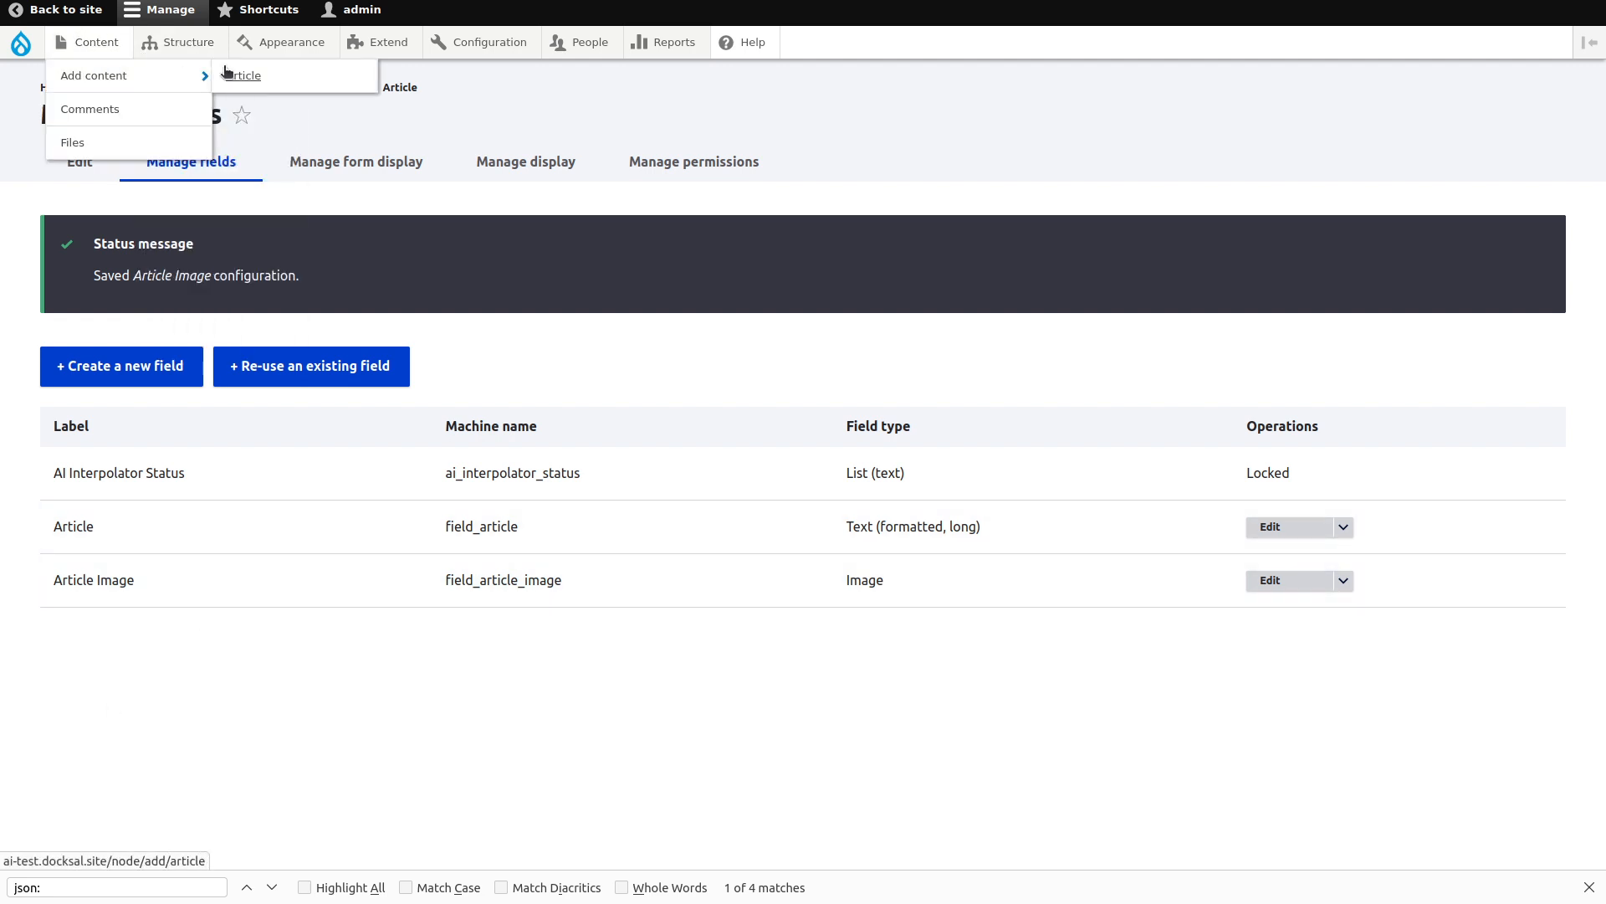
{"action": "left_click", "coordinate": [226, 74]}
{"action": "left_click", "coordinate": [368, 232]}
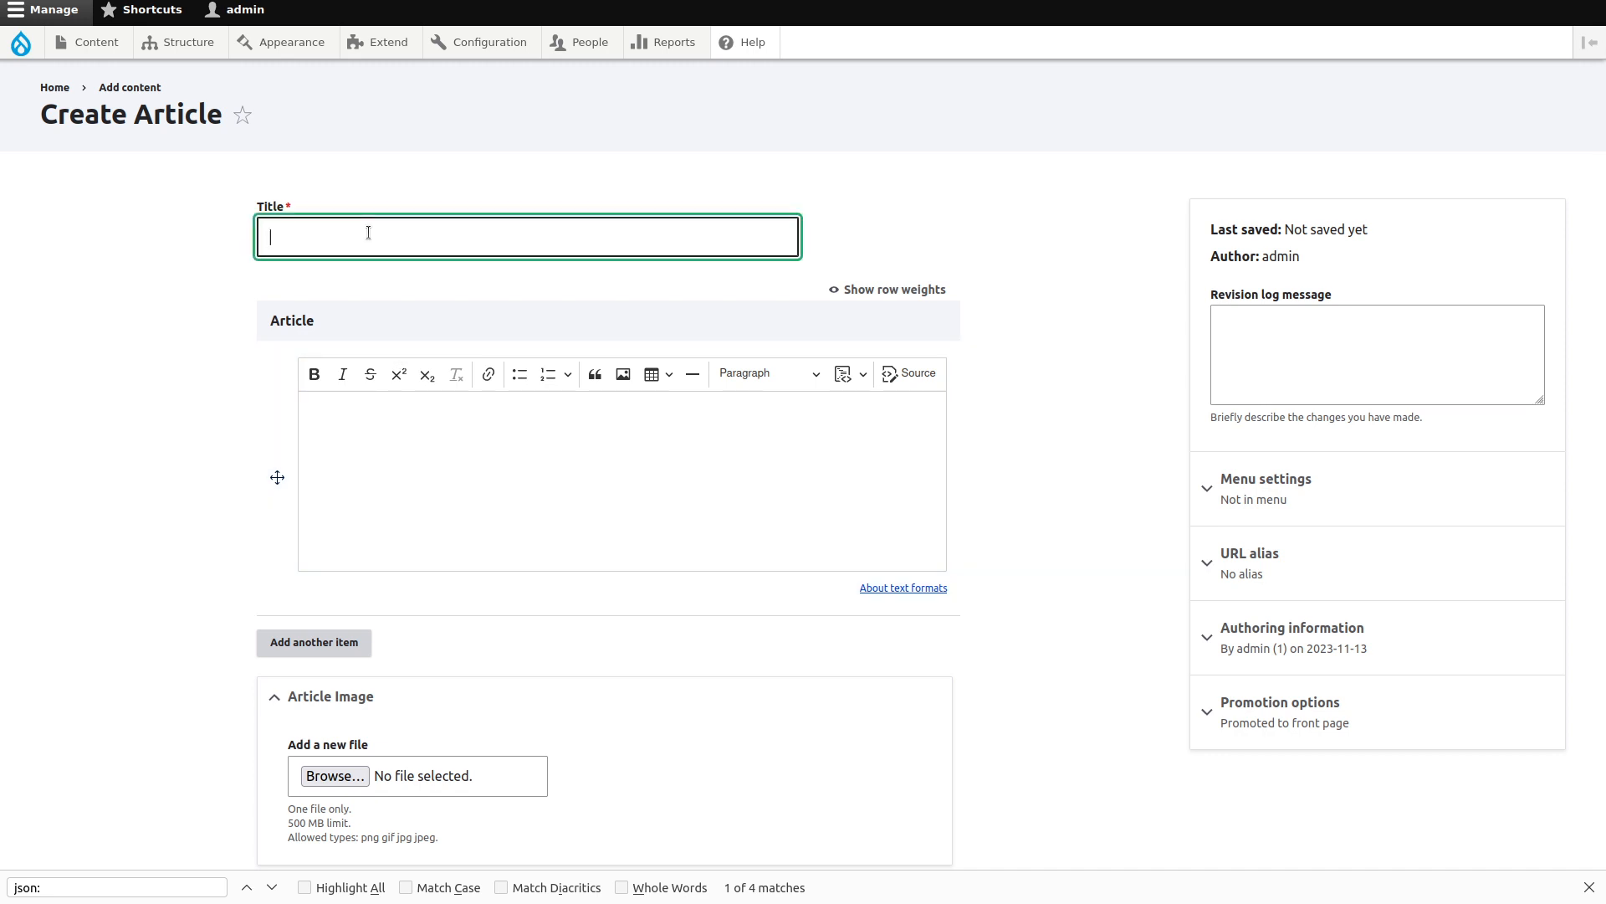
{"action": "type", "text": "O"}
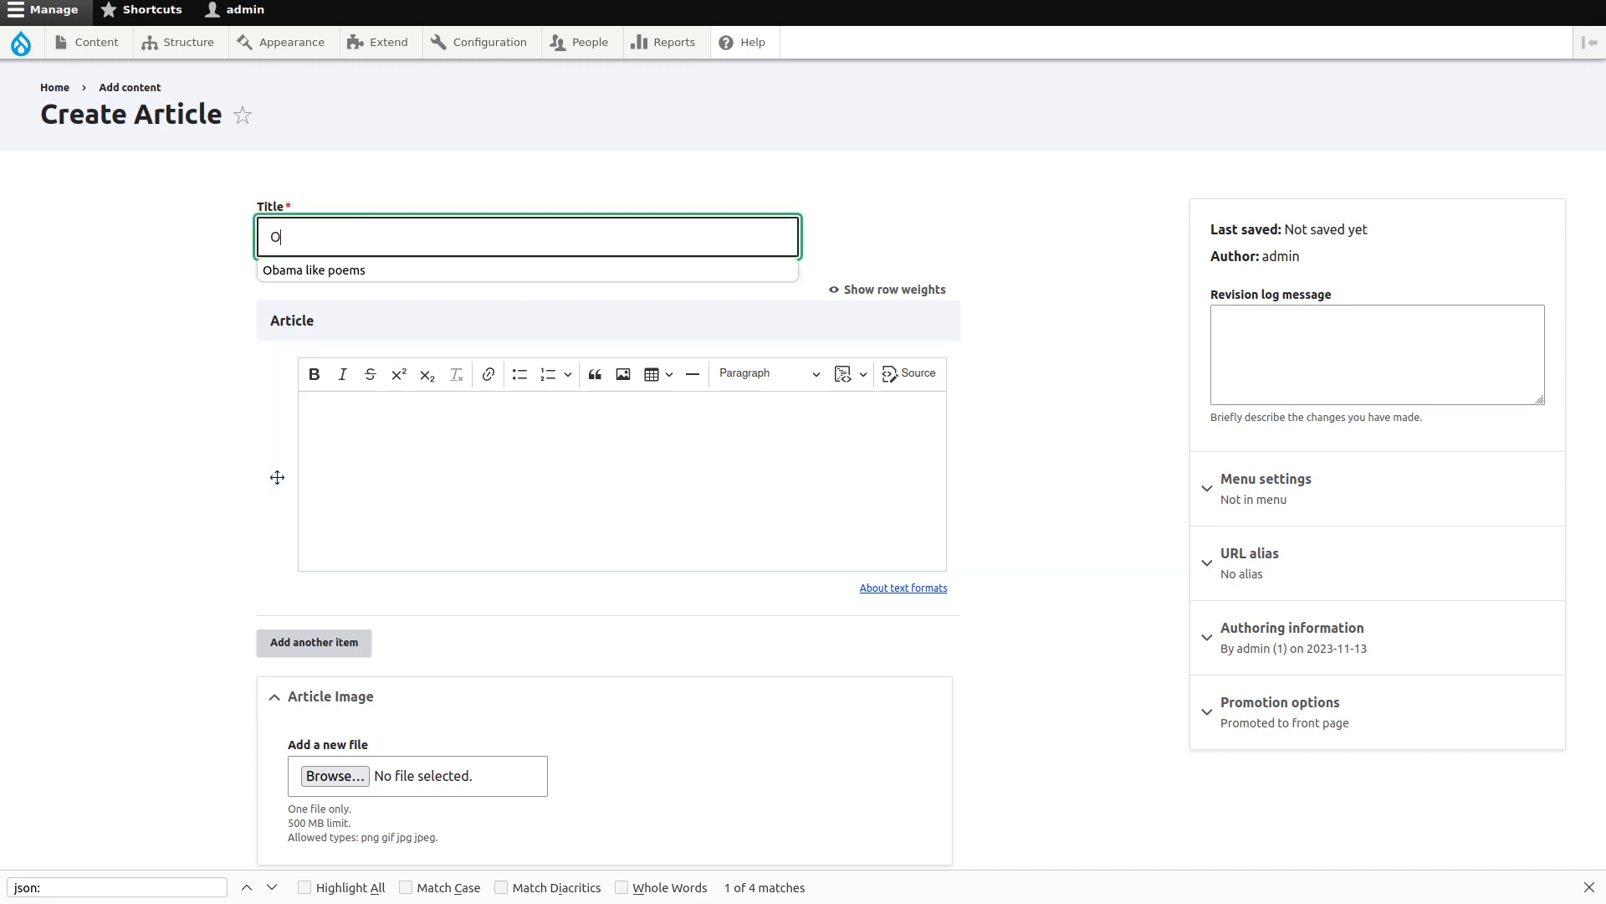
{"action": "type", "text": "bama like poems"}
{"action": "left_click", "coordinate": [185, 332]}
{"action": "scroll", "coordinate": [185, 333], "scroll_direction": "down", "scroll_amount": 3}
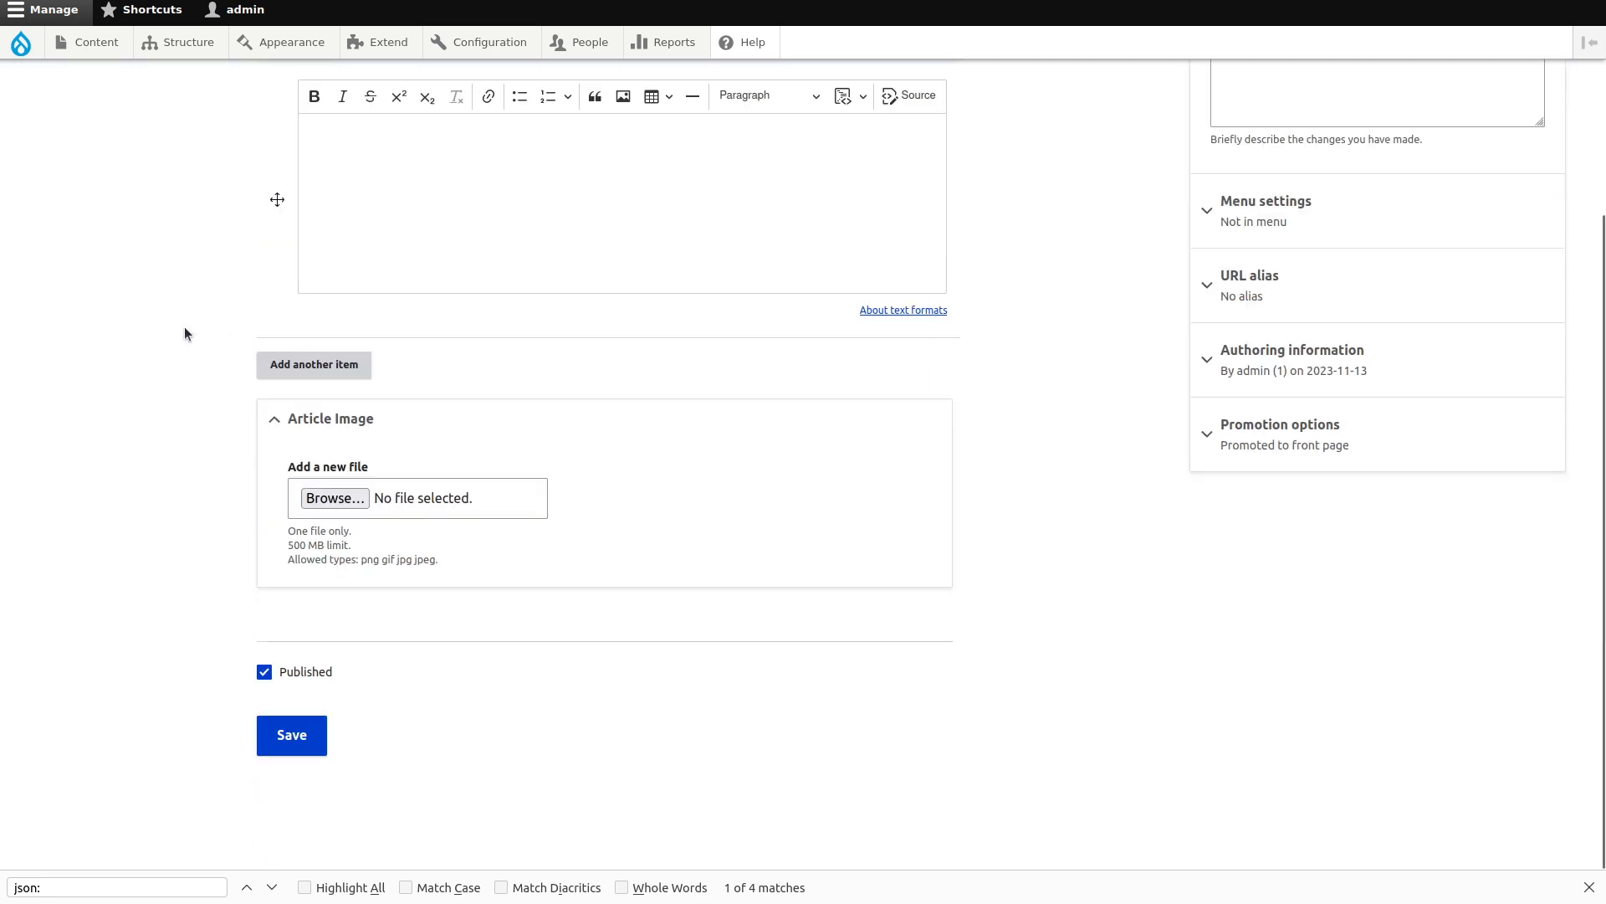
{"action": "left_click", "coordinate": [297, 733]}
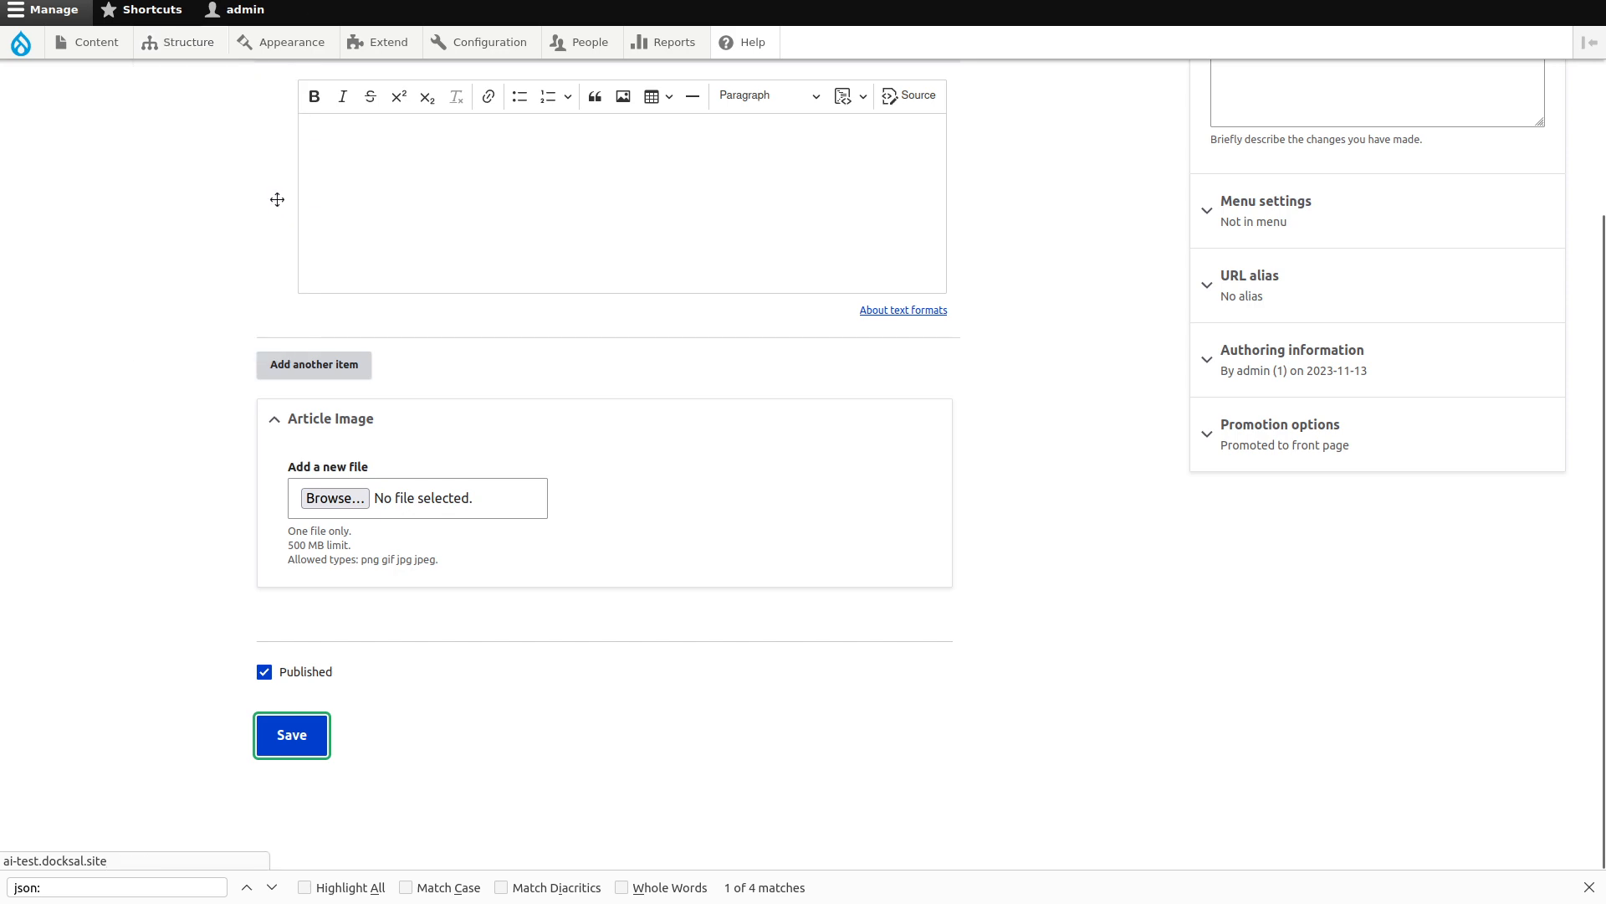
{"action": "key", "text": "ctrl+l"}
Load the site's /jsonapi index, view the node/article output, then go back.
{"action": "key", "text": "ctrl+t"}
{"action": "type", "text": "http://ai-test.docksal.site/"}
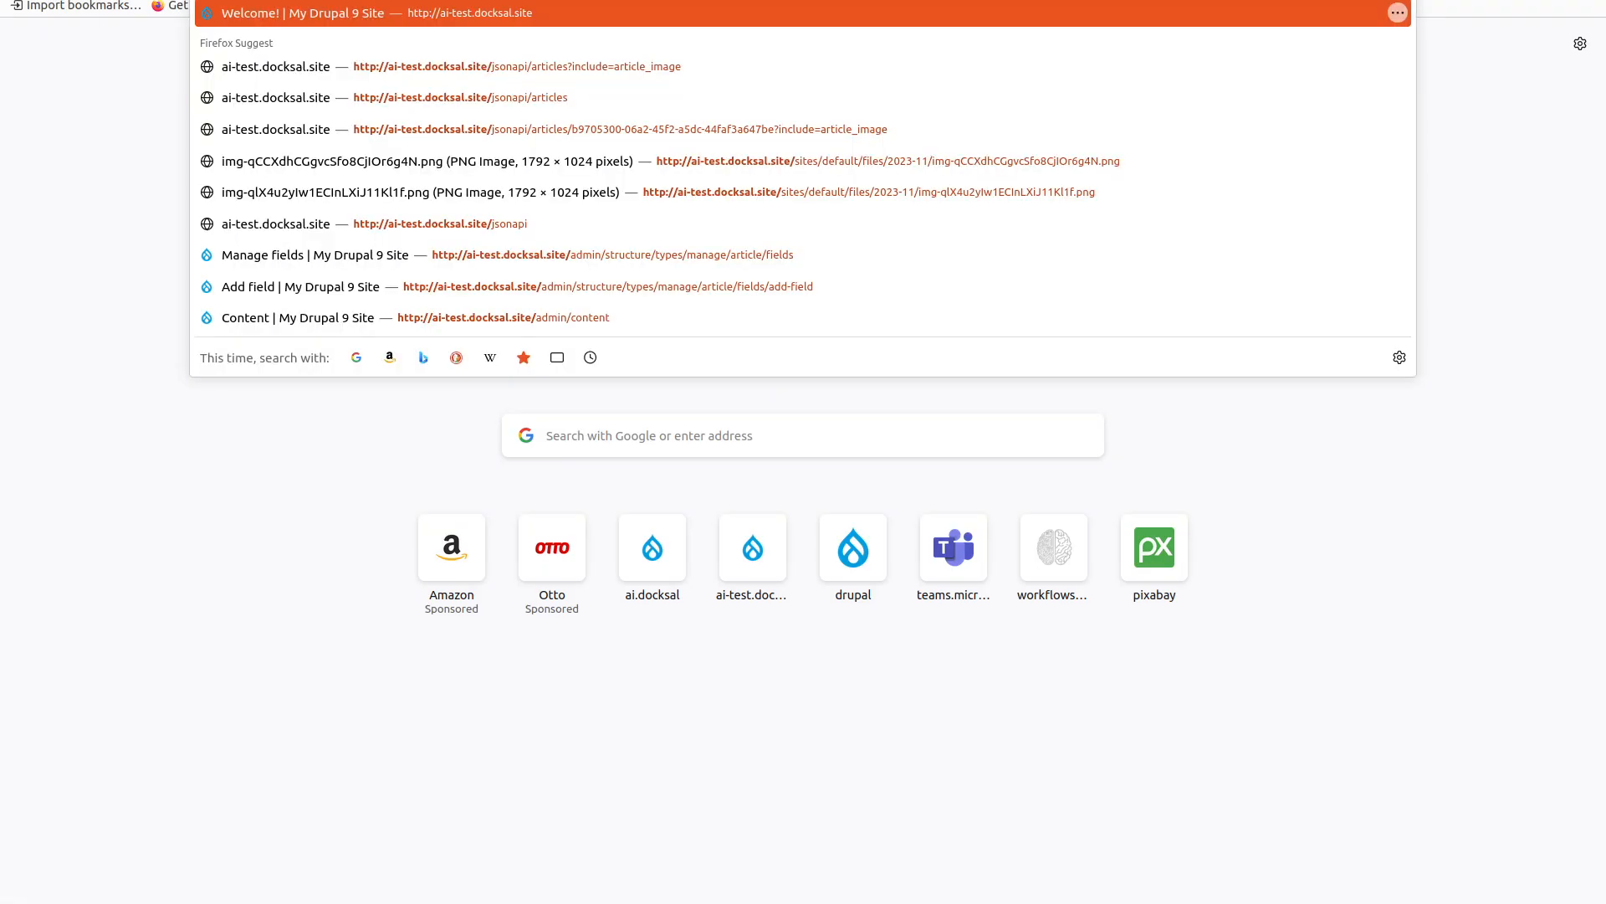
{"action": "type", "text": "jsonapi/"}
{"action": "key", "text": "Return"}
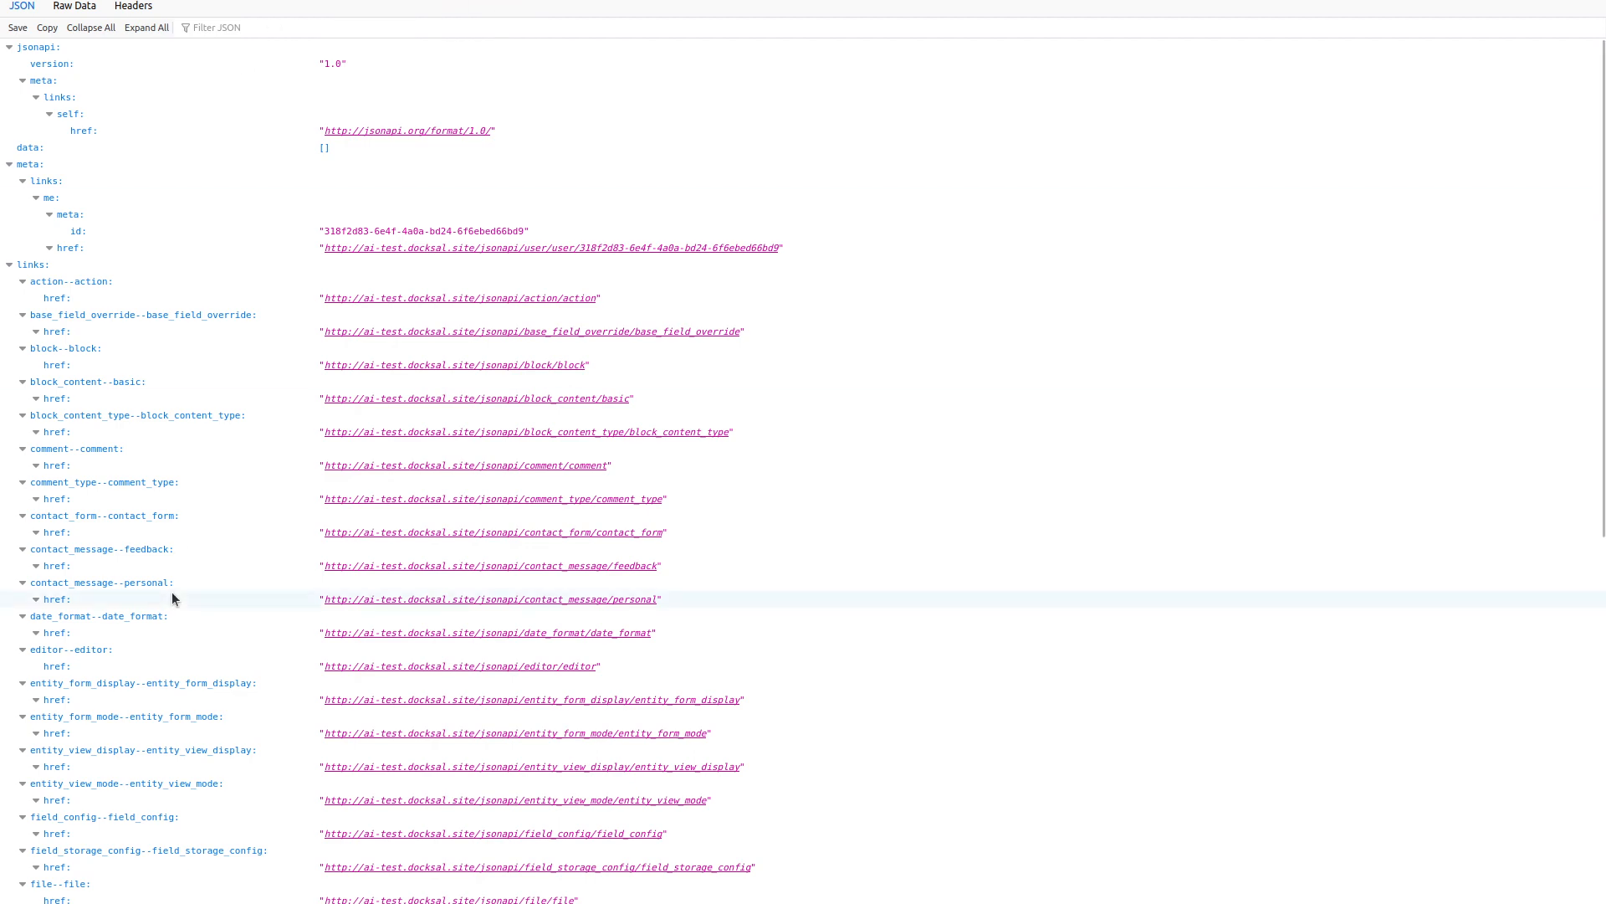
{"action": "scroll", "coordinate": [192, 427], "scroll_direction": "down", "scroll_amount": 8}
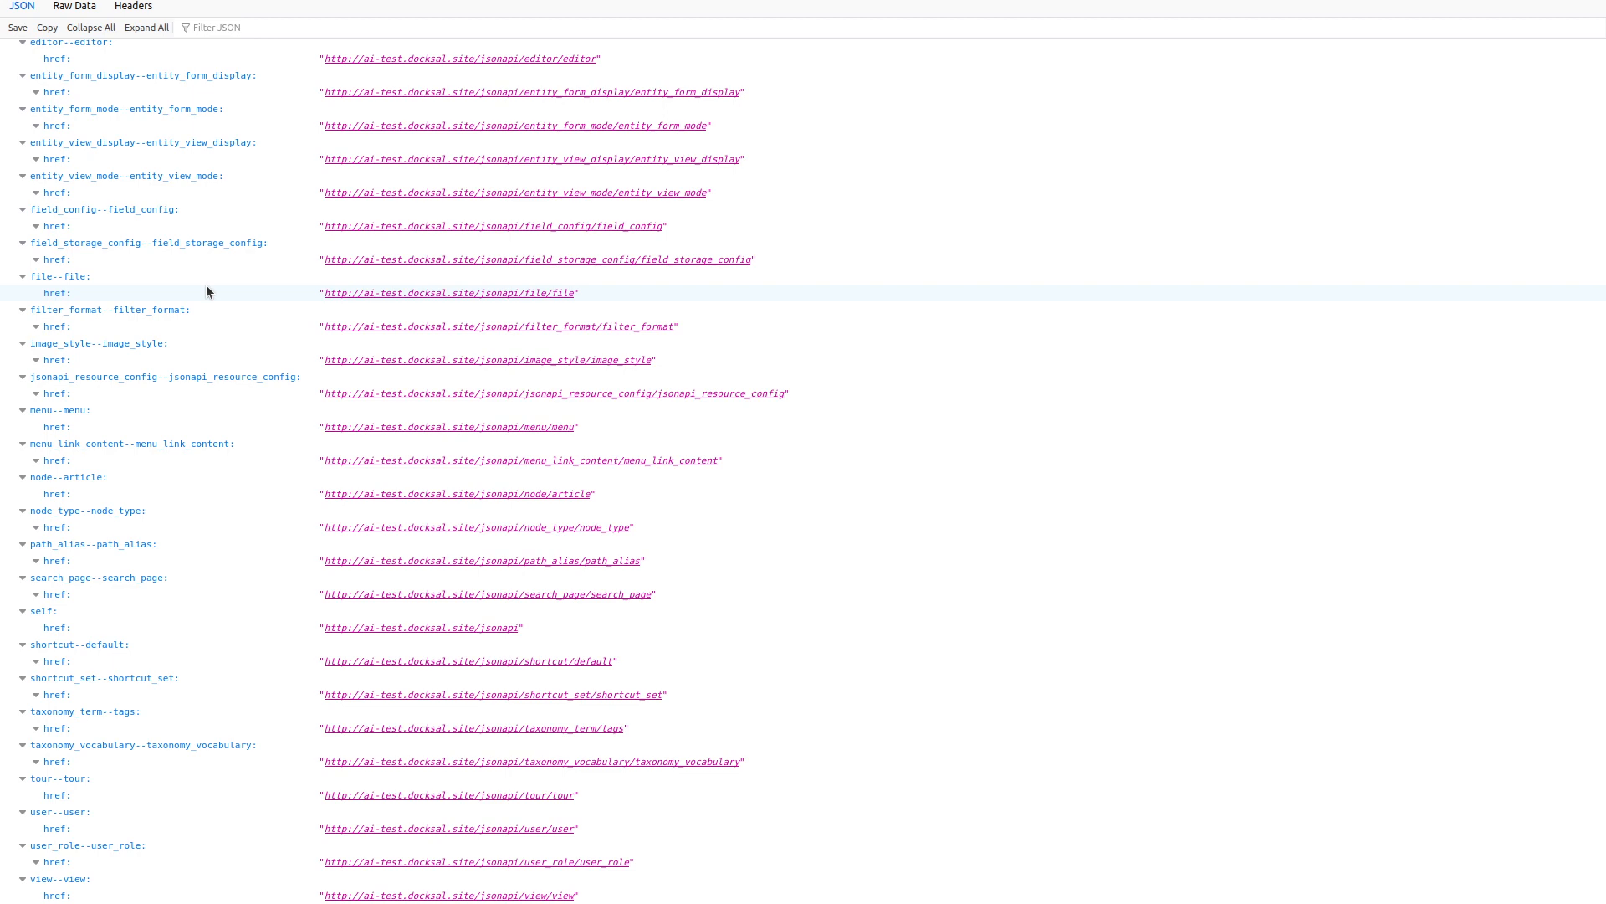
{"action": "scroll", "coordinate": [206, 291], "scroll_direction": "up", "scroll_amount": 3}
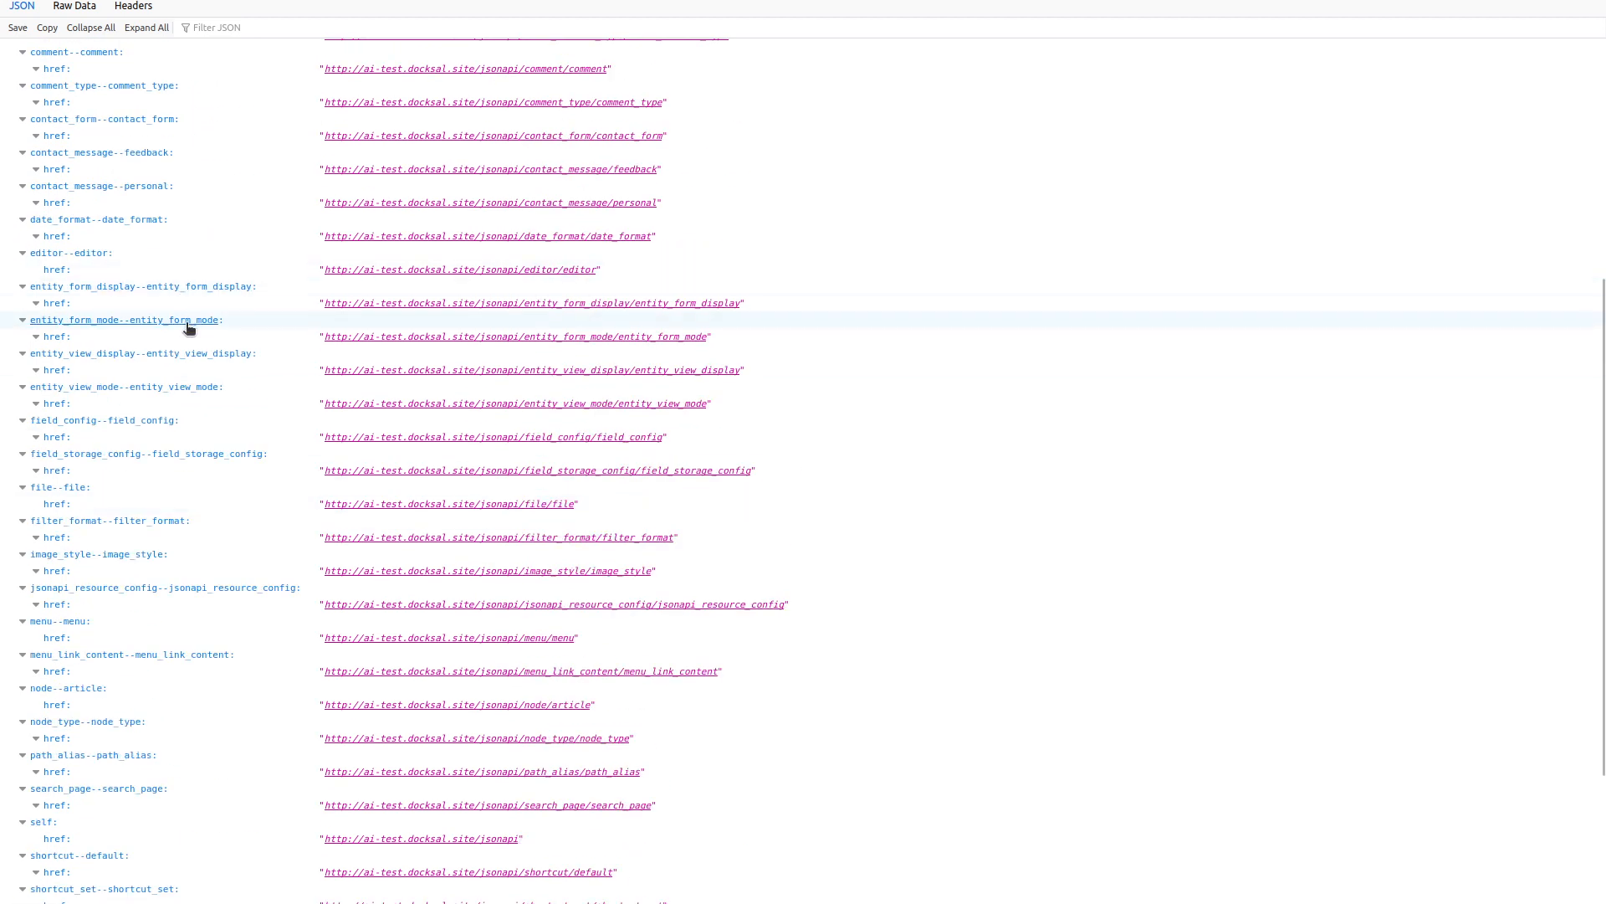
{"action": "scroll", "coordinate": [211, 460], "scroll_direction": "down", "scroll_amount": 2}
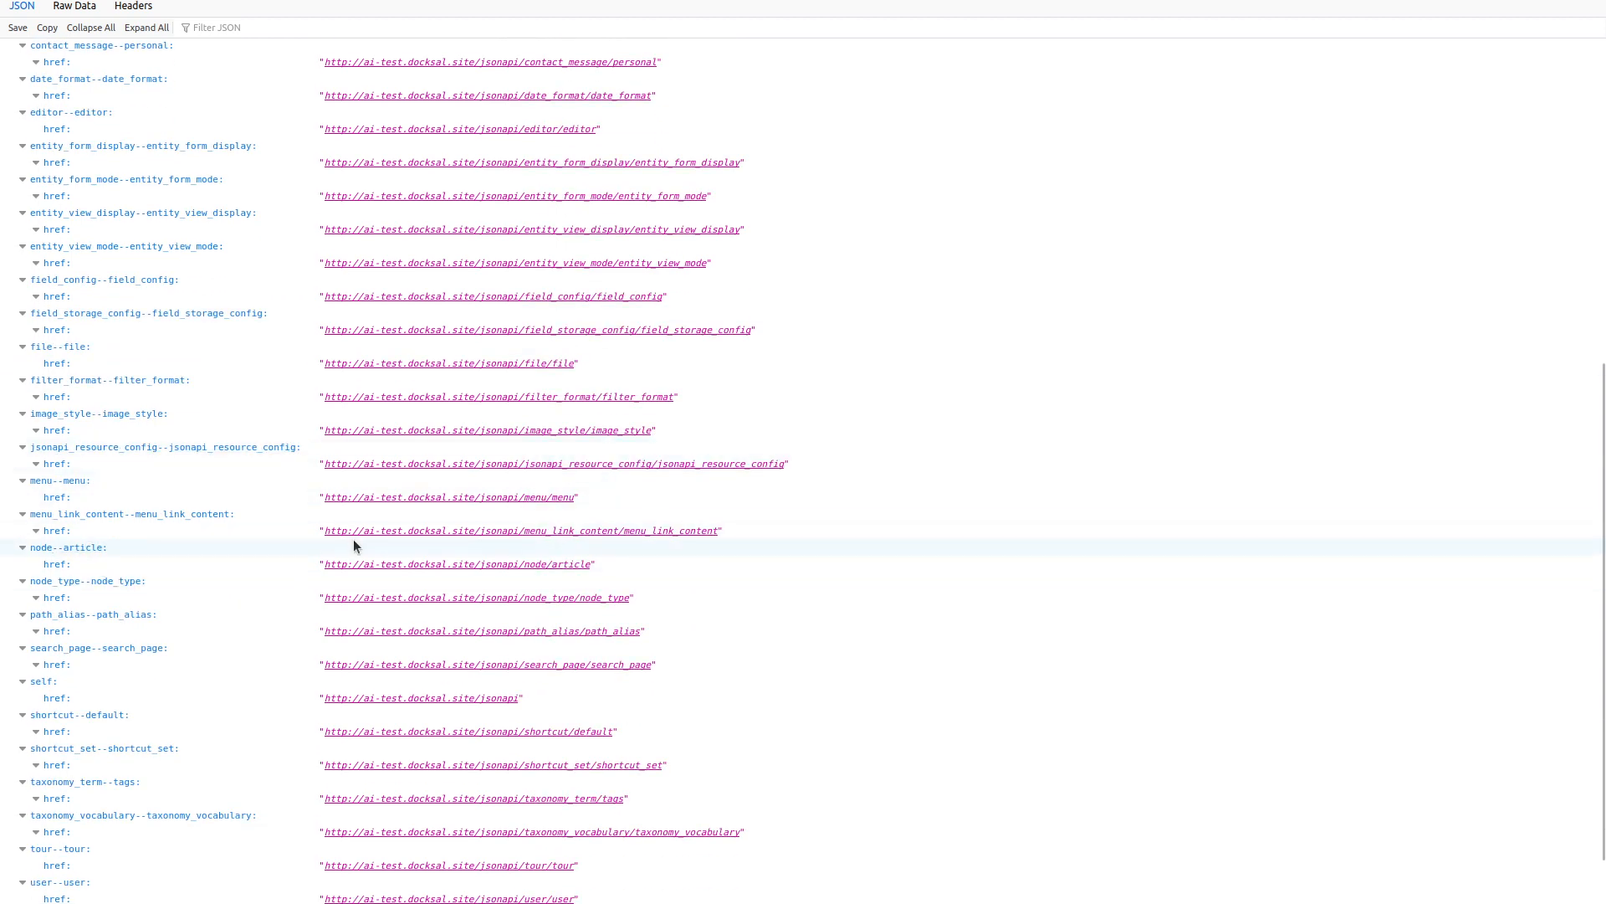
{"action": "left_click", "coordinate": [392, 566]}
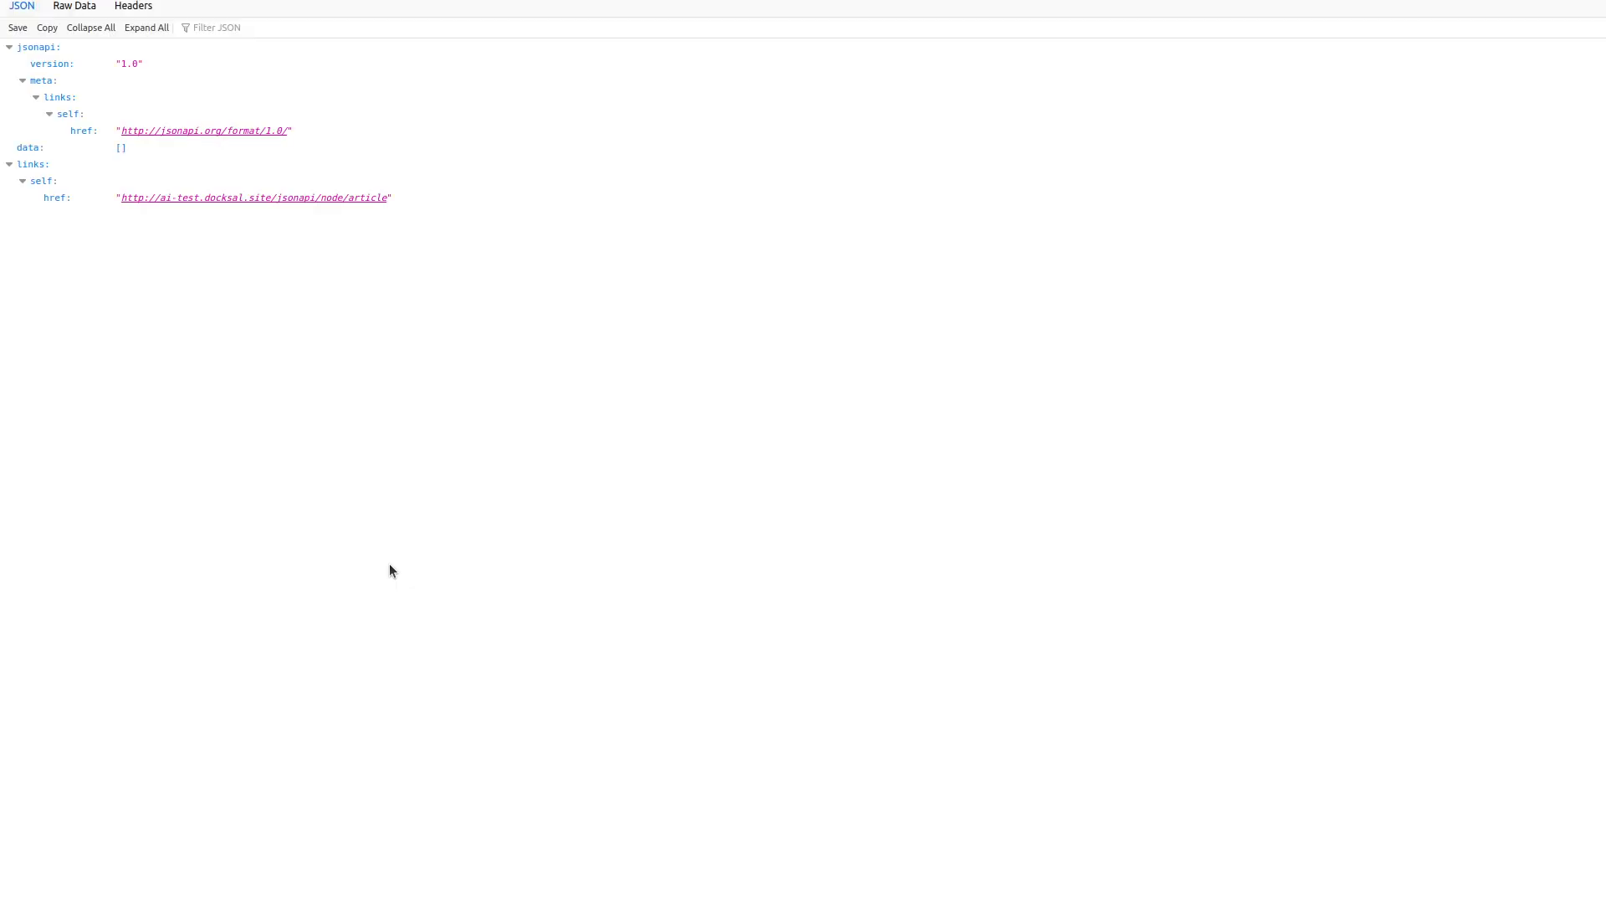
{"action": "key", "text": "alt+Left"}
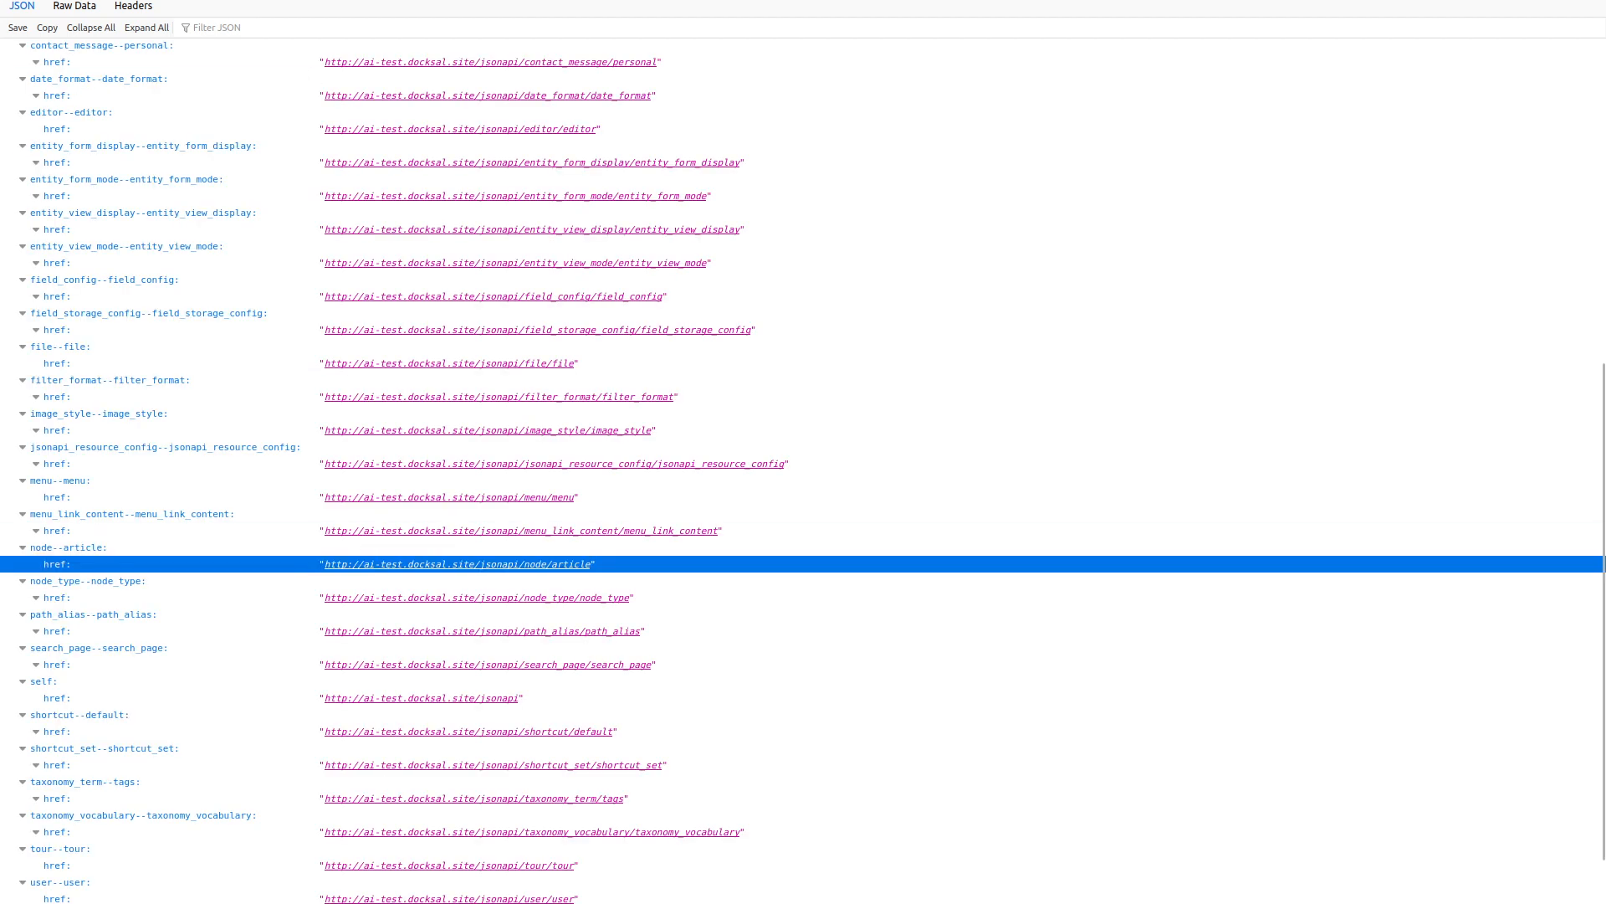
Run an 'ai' search from the address bar, then switch to the other tab.
{"action": "key", "text": "ctrl+l"}
{"action": "type", "text": "ai"}
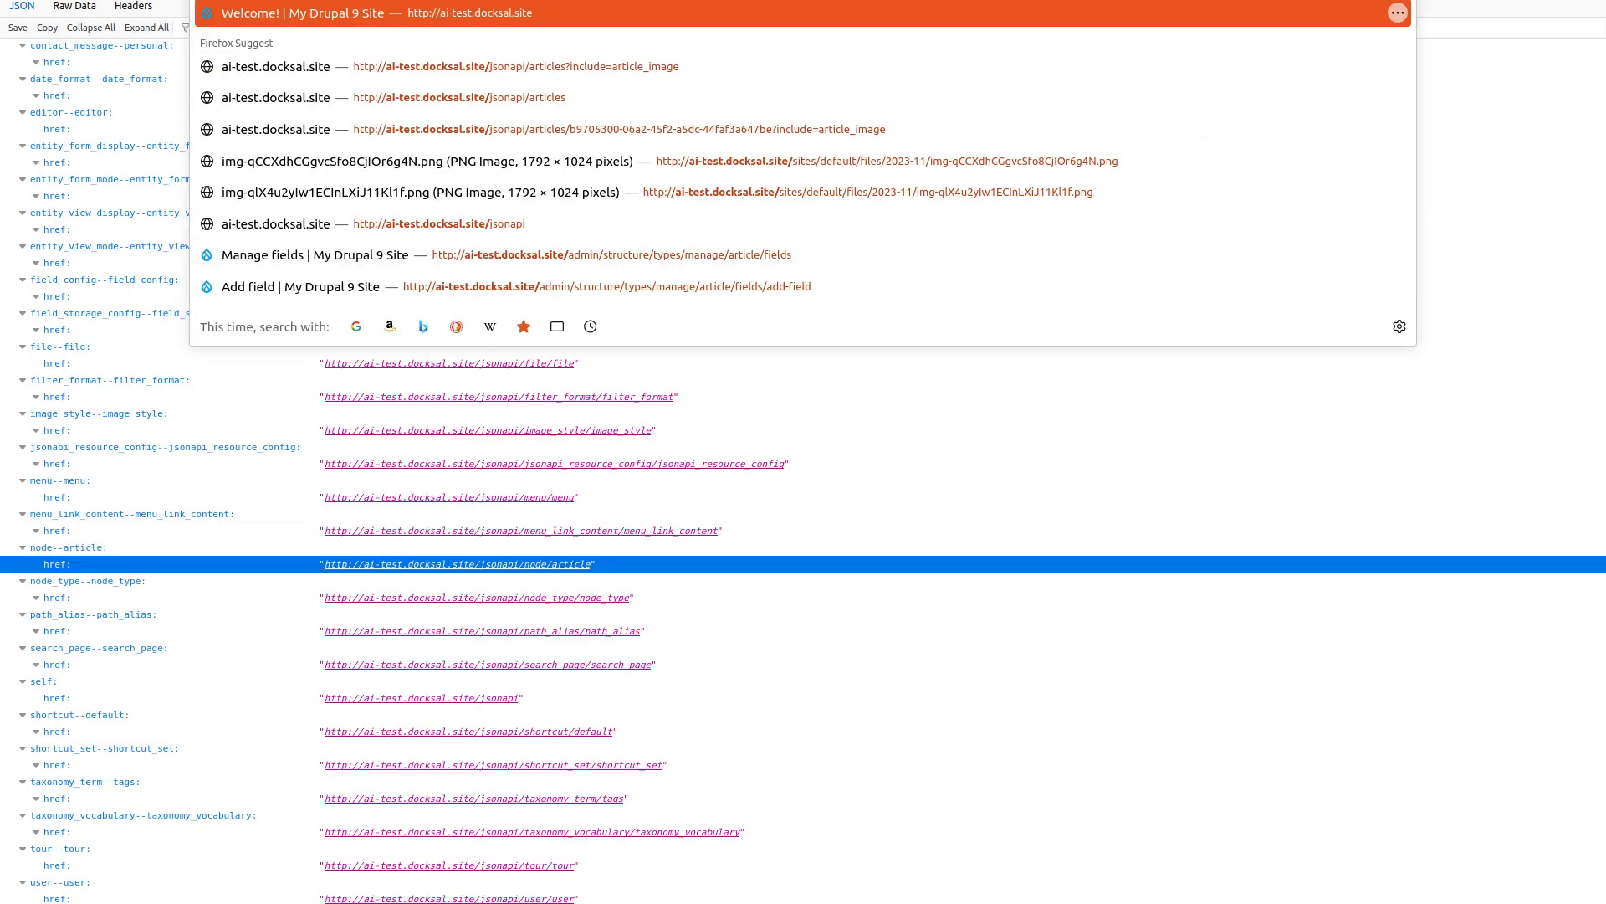
{"action": "key", "text": "Return"}
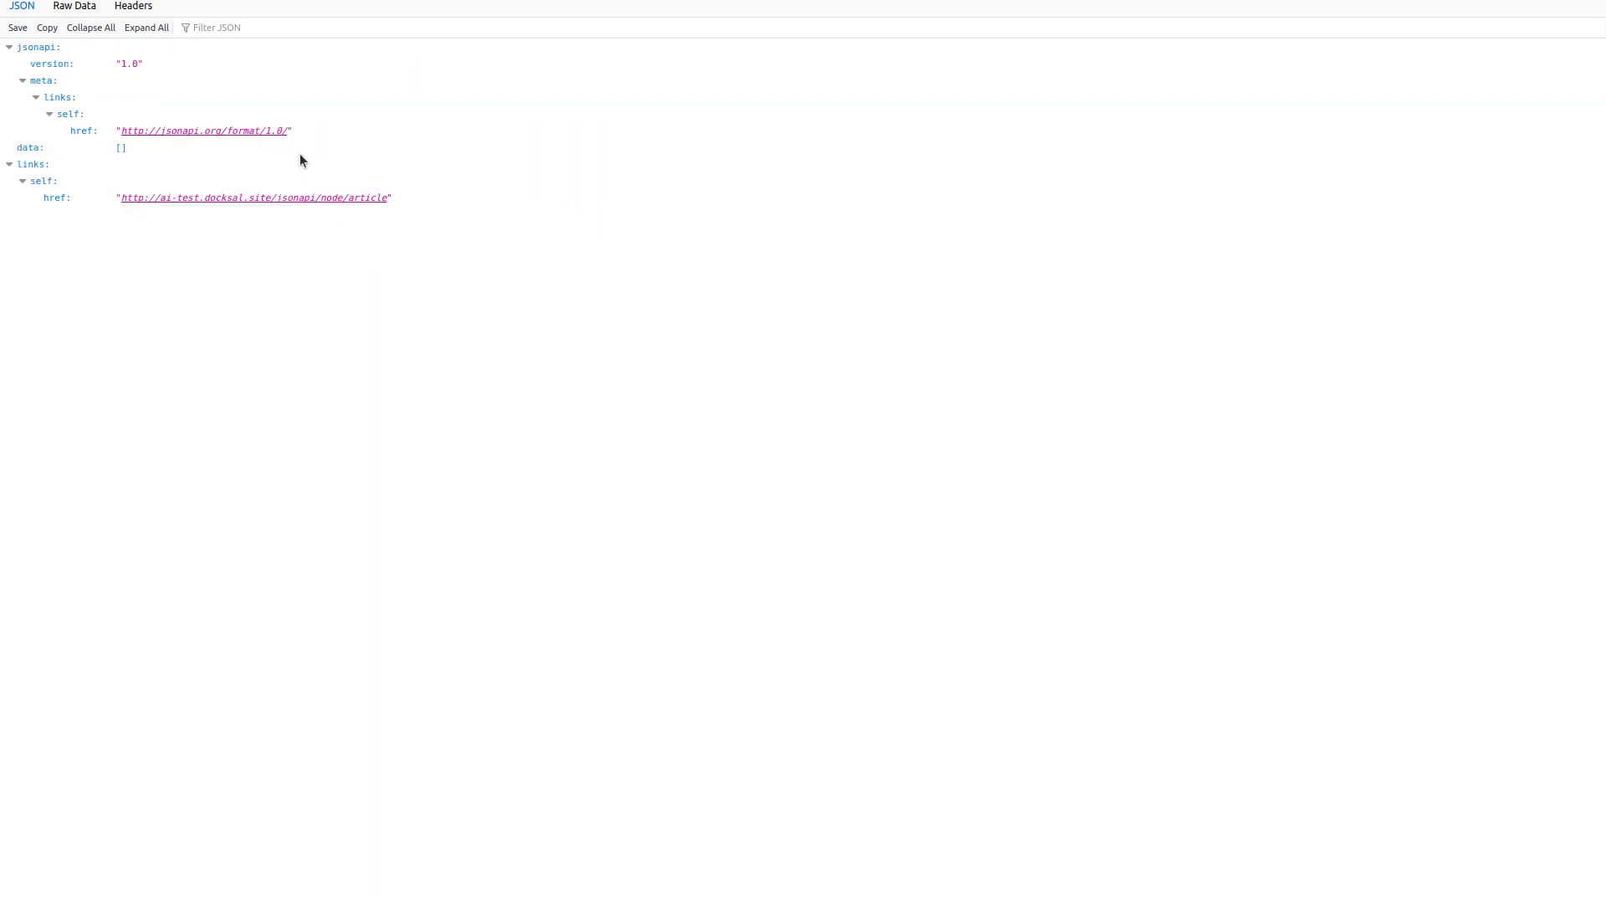
{"action": "key", "text": "ctrl+Tab"}
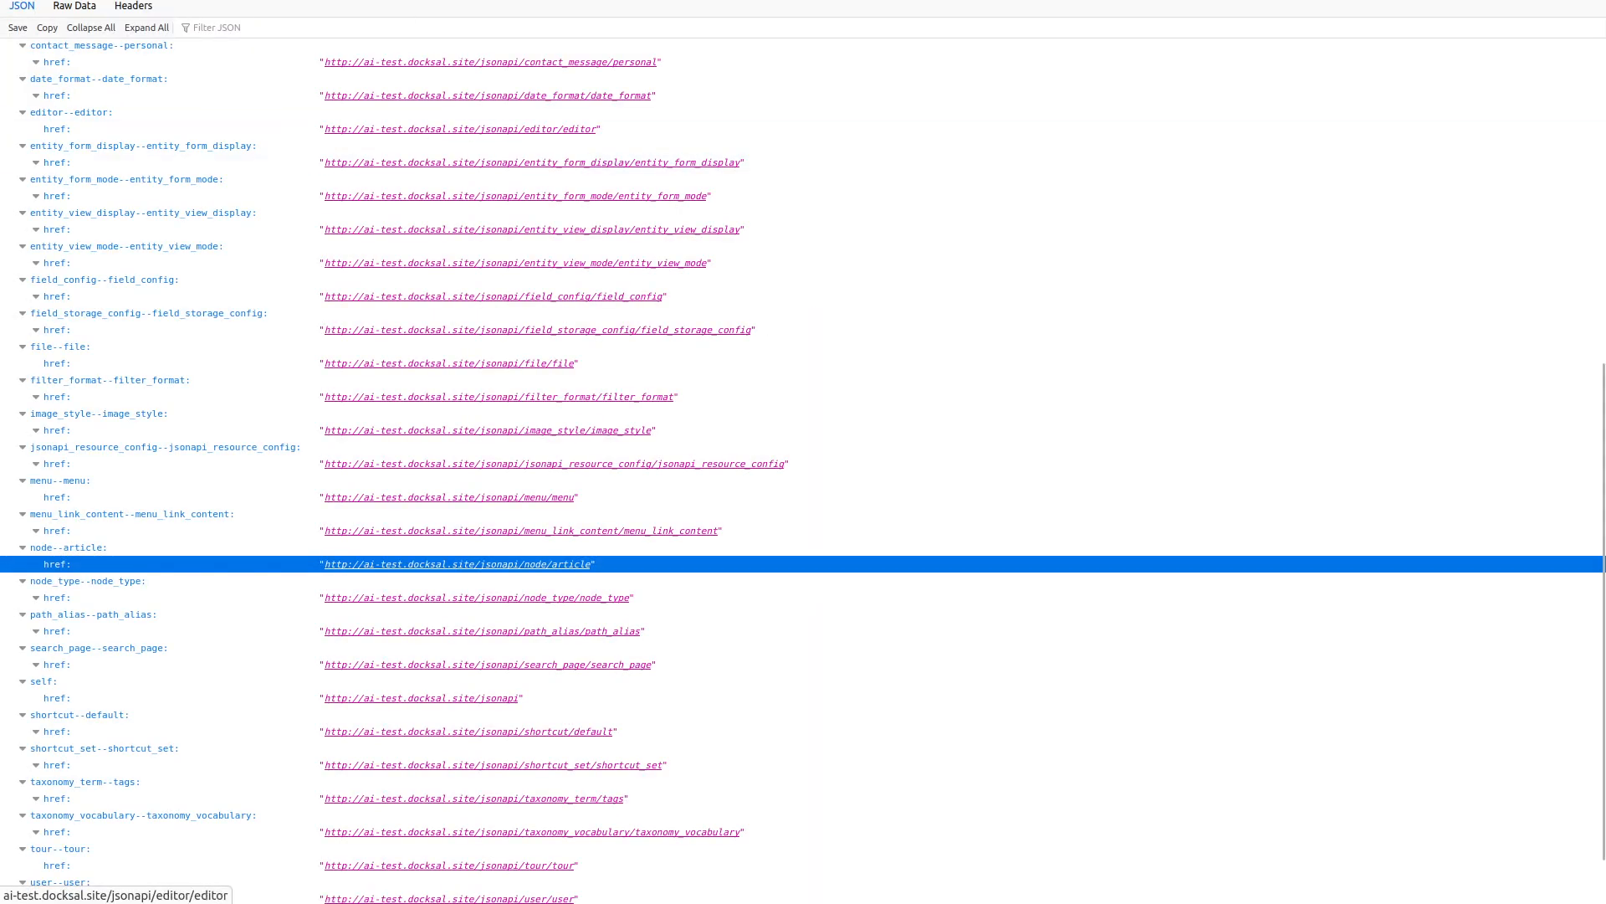
Go to the Article content type's Manage fields page via the site's /admin address.
{"action": "key", "text": "ctrl+l"}
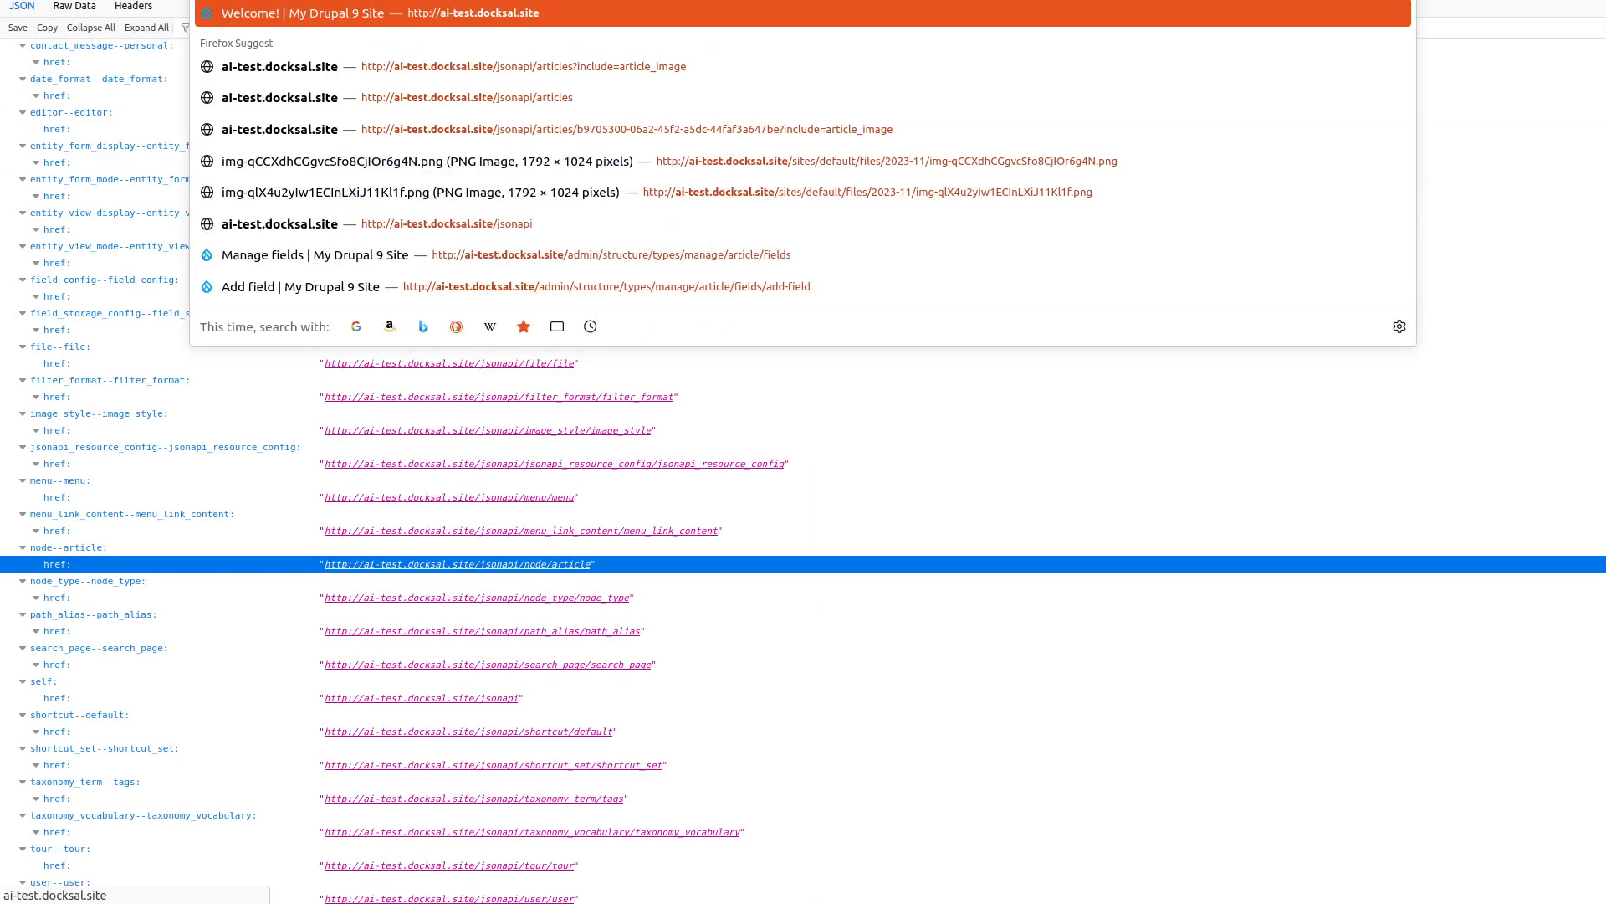
{"action": "type", "text": "ad"}
{"action": "key", "text": "BackSpace"}
{"action": "key", "text": "BackSpace"}
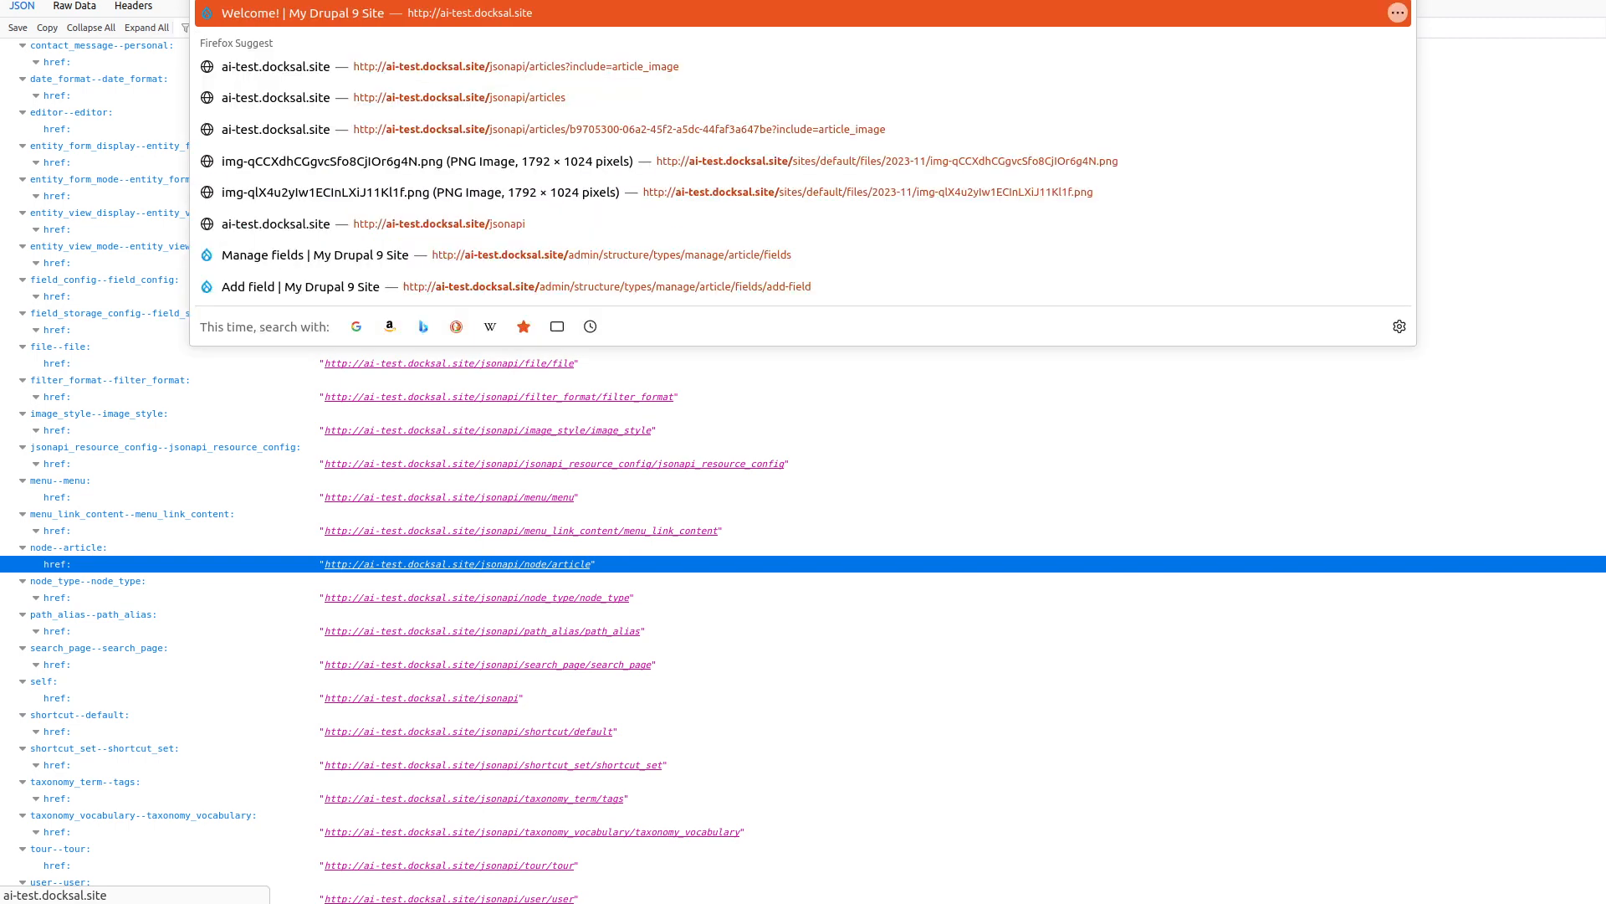
{"action": "type", "text": "/admin/"}
{"action": "key", "text": "Down"}
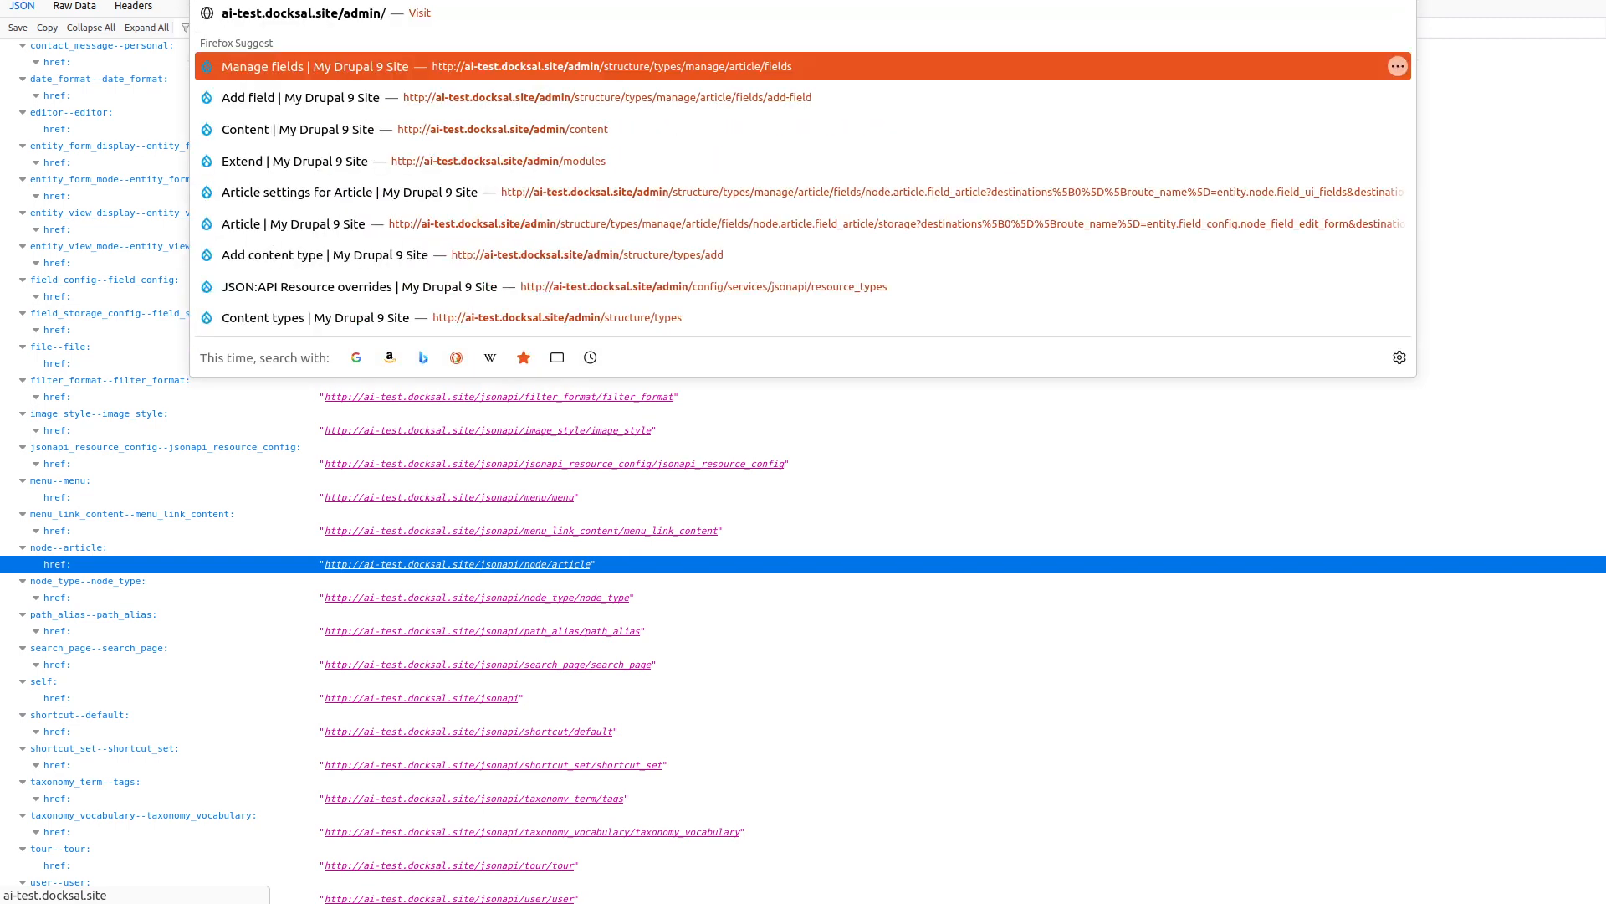
{"action": "key", "text": "Return"}
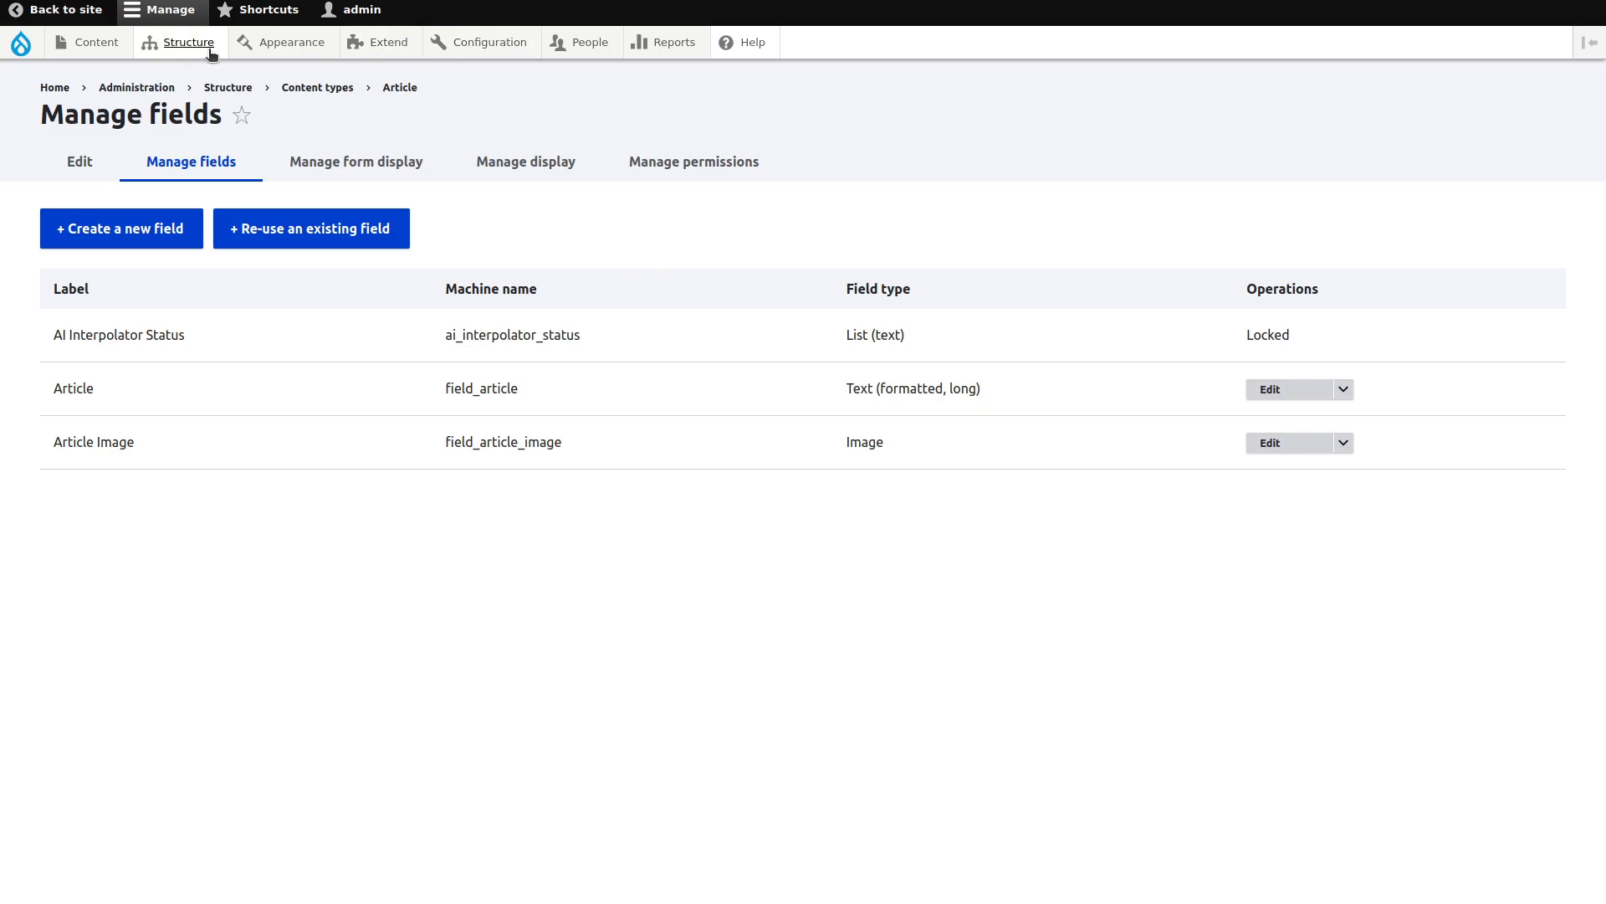
Leave the Article Manage fields page and bring up the new 'Obama like poems' article.
{"action": "mouse_move", "coordinate": [185, 43]}
{"action": "mouse_move", "coordinate": [267, 348]}
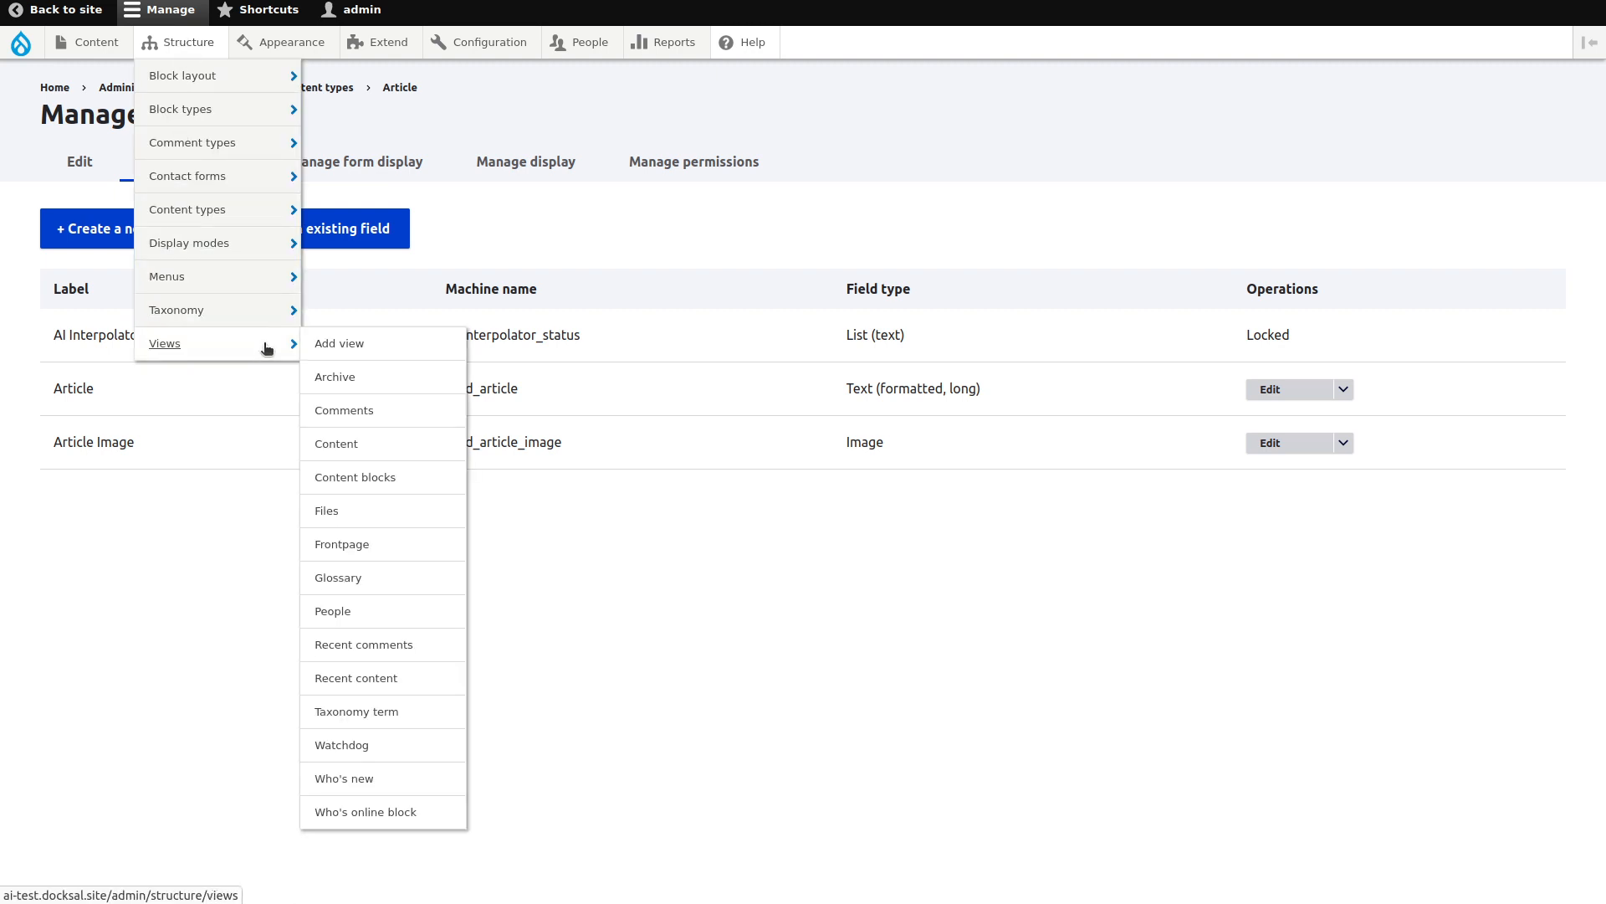
{"action": "mouse_move", "coordinate": [493, 42]}
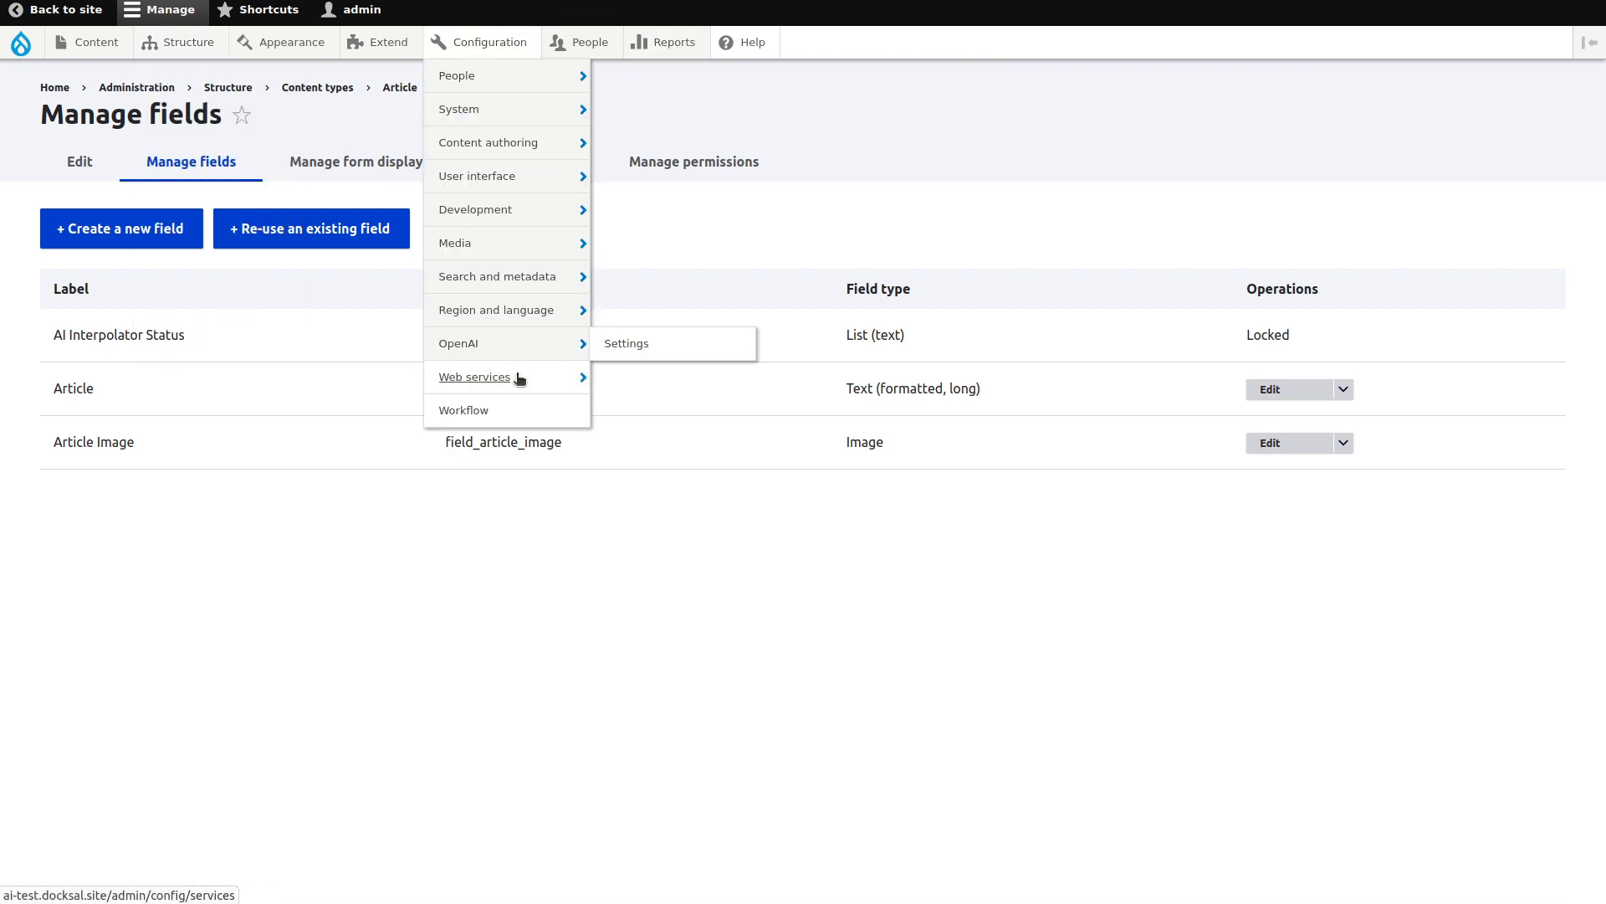
{"action": "mouse_move", "coordinate": [518, 378]}
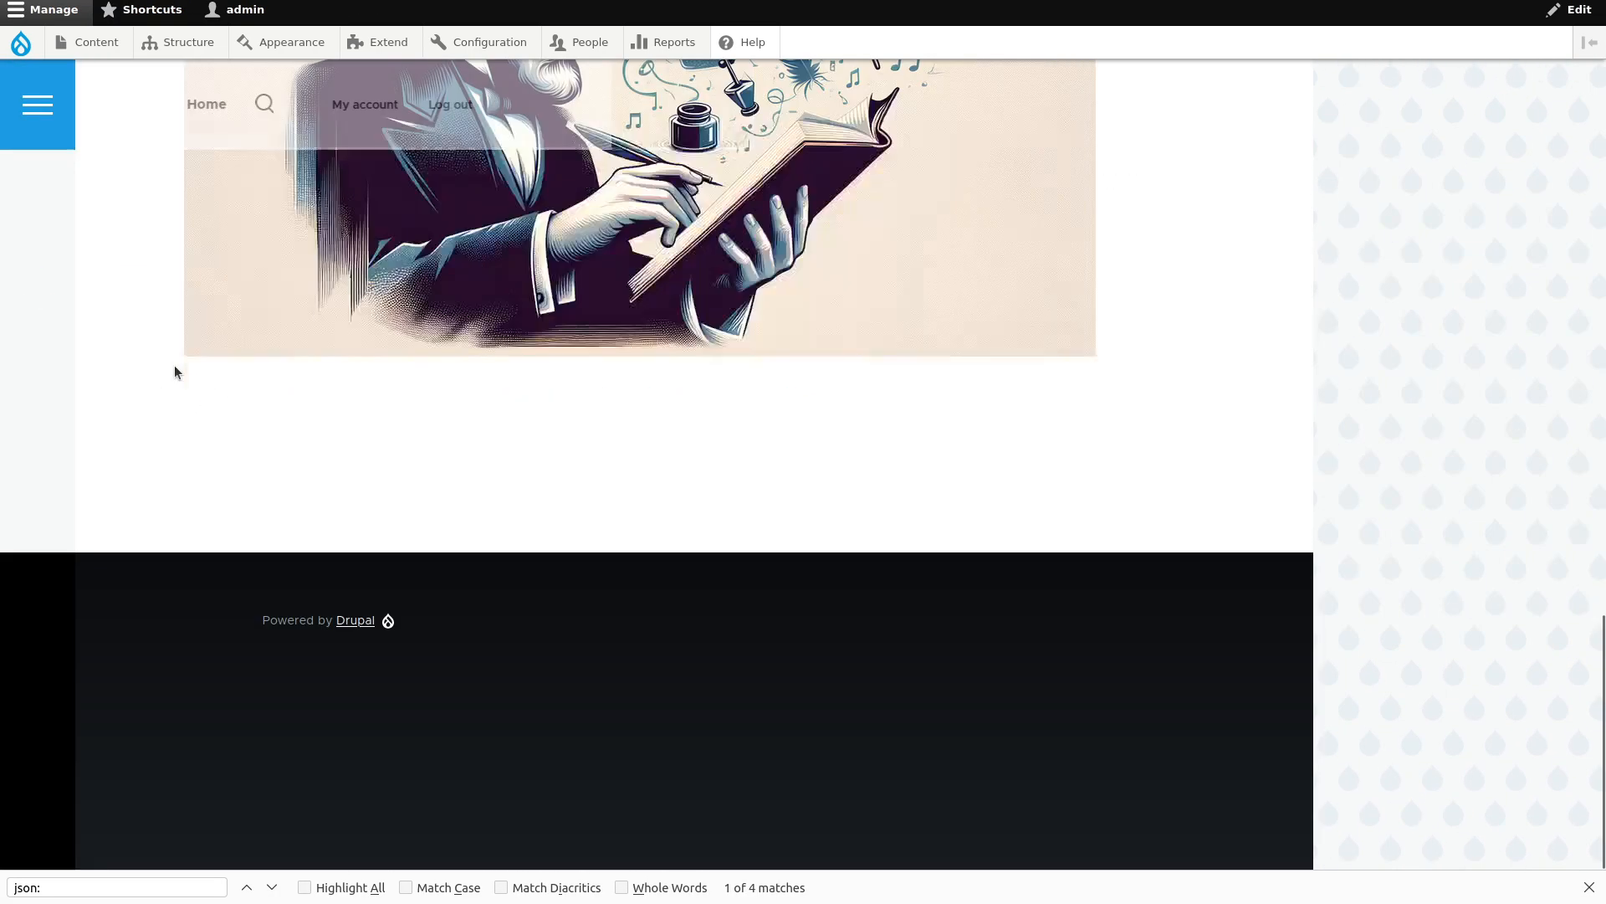
Resave the 'Obama like poems' article from its edit form.
{"action": "scroll", "coordinate": [174, 364], "scroll_direction": "up", "scroll_amount": 6}
{"action": "scroll", "coordinate": [174, 365], "scroll_direction": "down", "scroll_amount": 1}
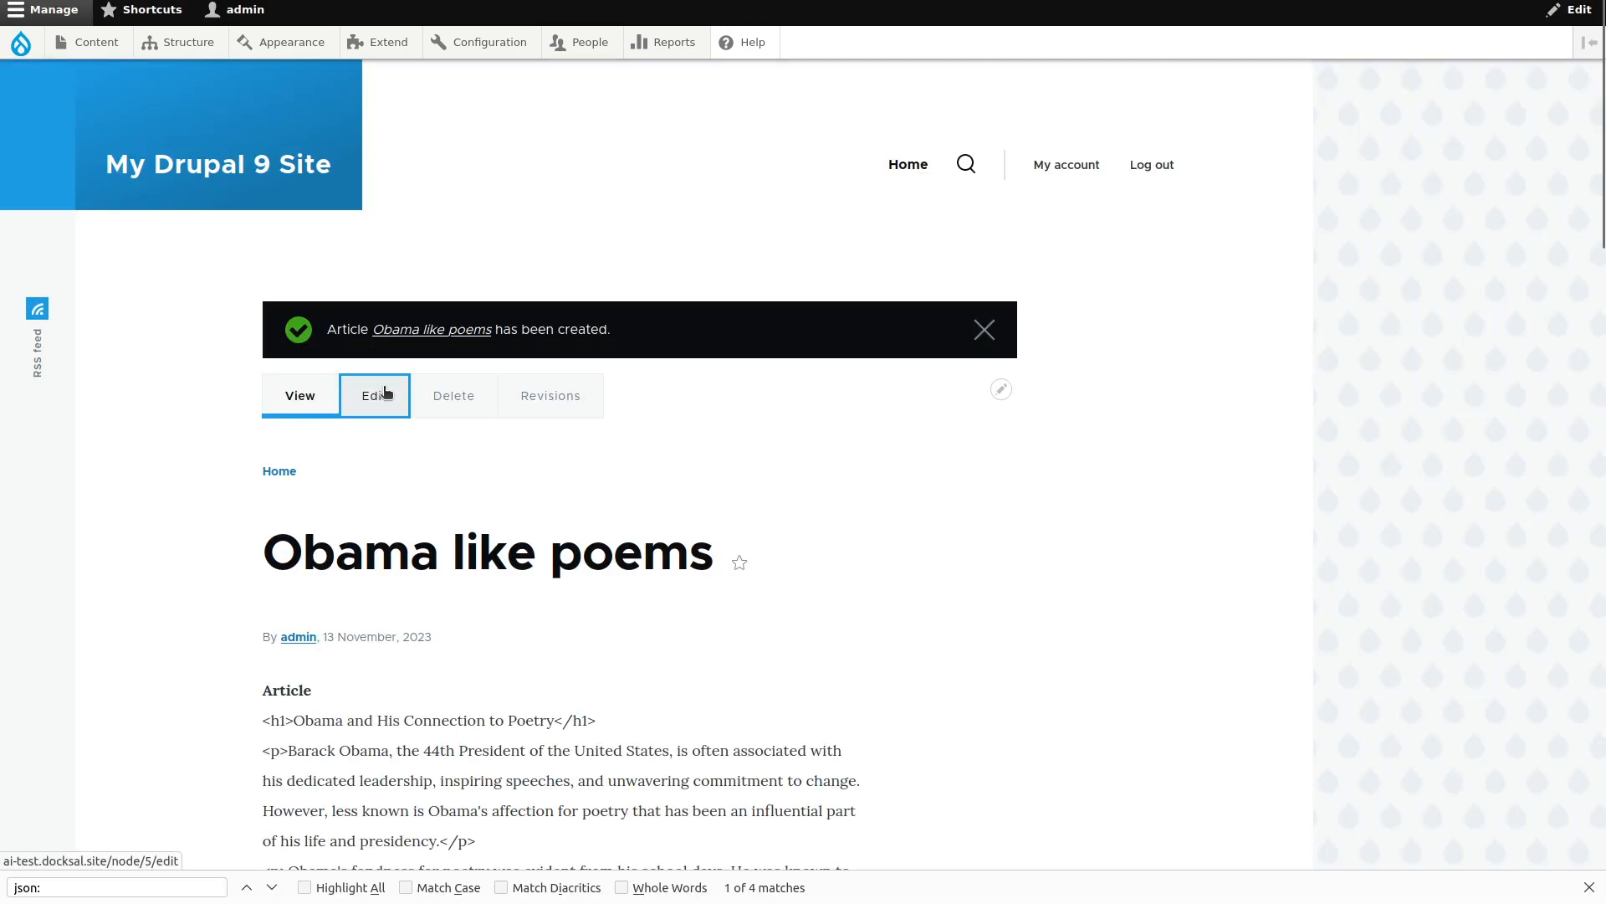
{"action": "left_click", "coordinate": [376, 394]}
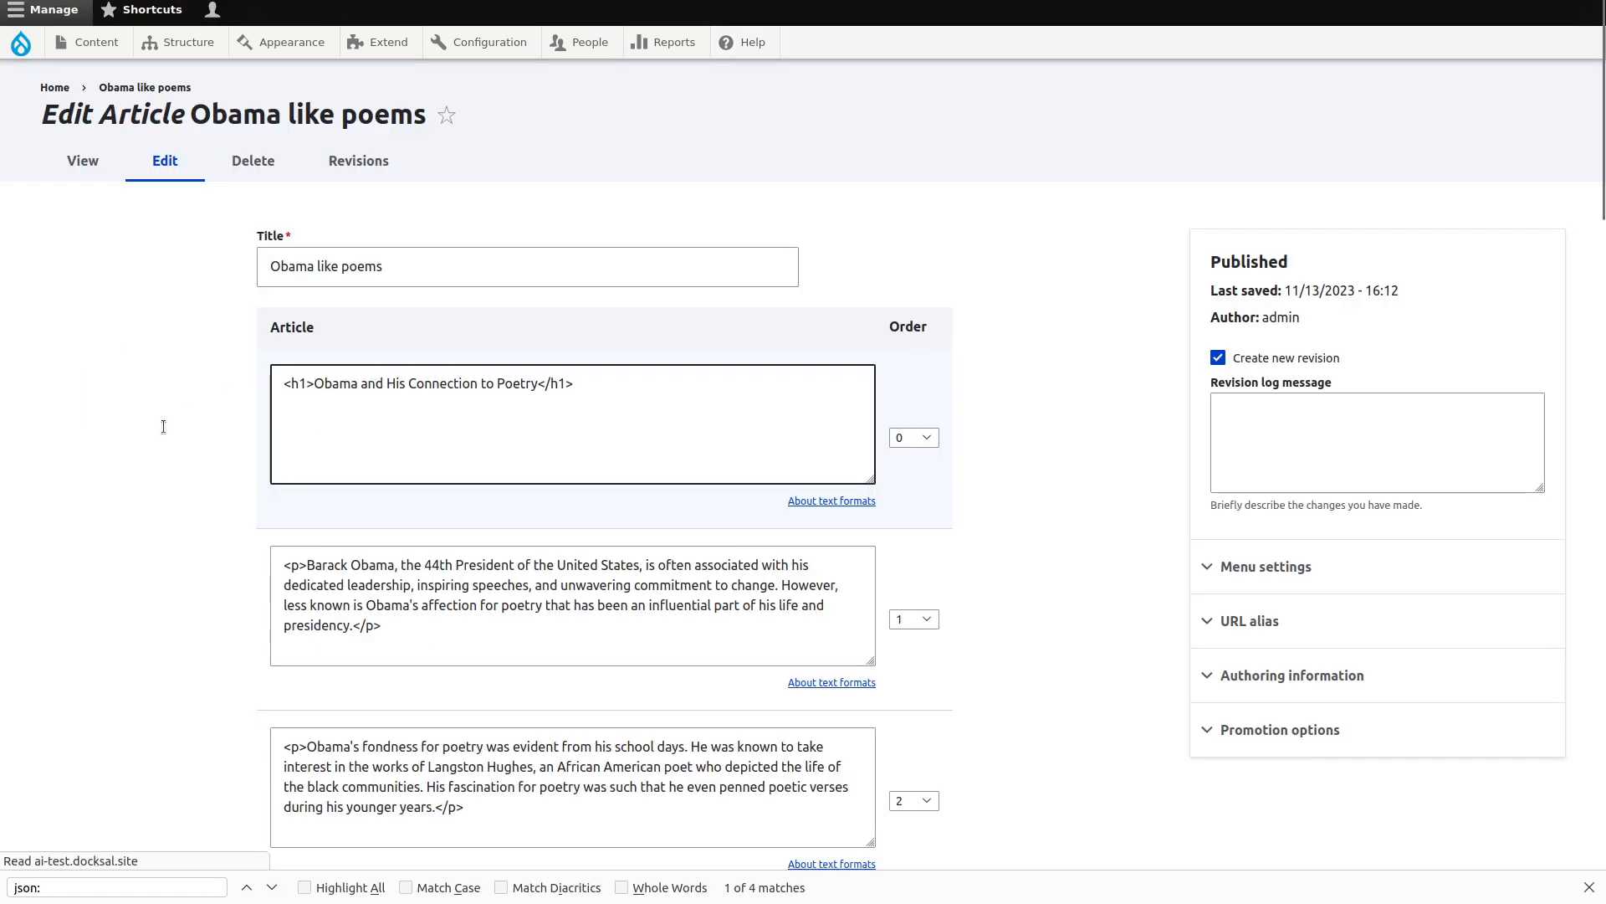
{"action": "scroll", "coordinate": [240, 386], "scroll_direction": "down", "scroll_amount": 20}
{"action": "scroll", "coordinate": [237, 548], "scroll_direction": "up", "scroll_amount": 20}
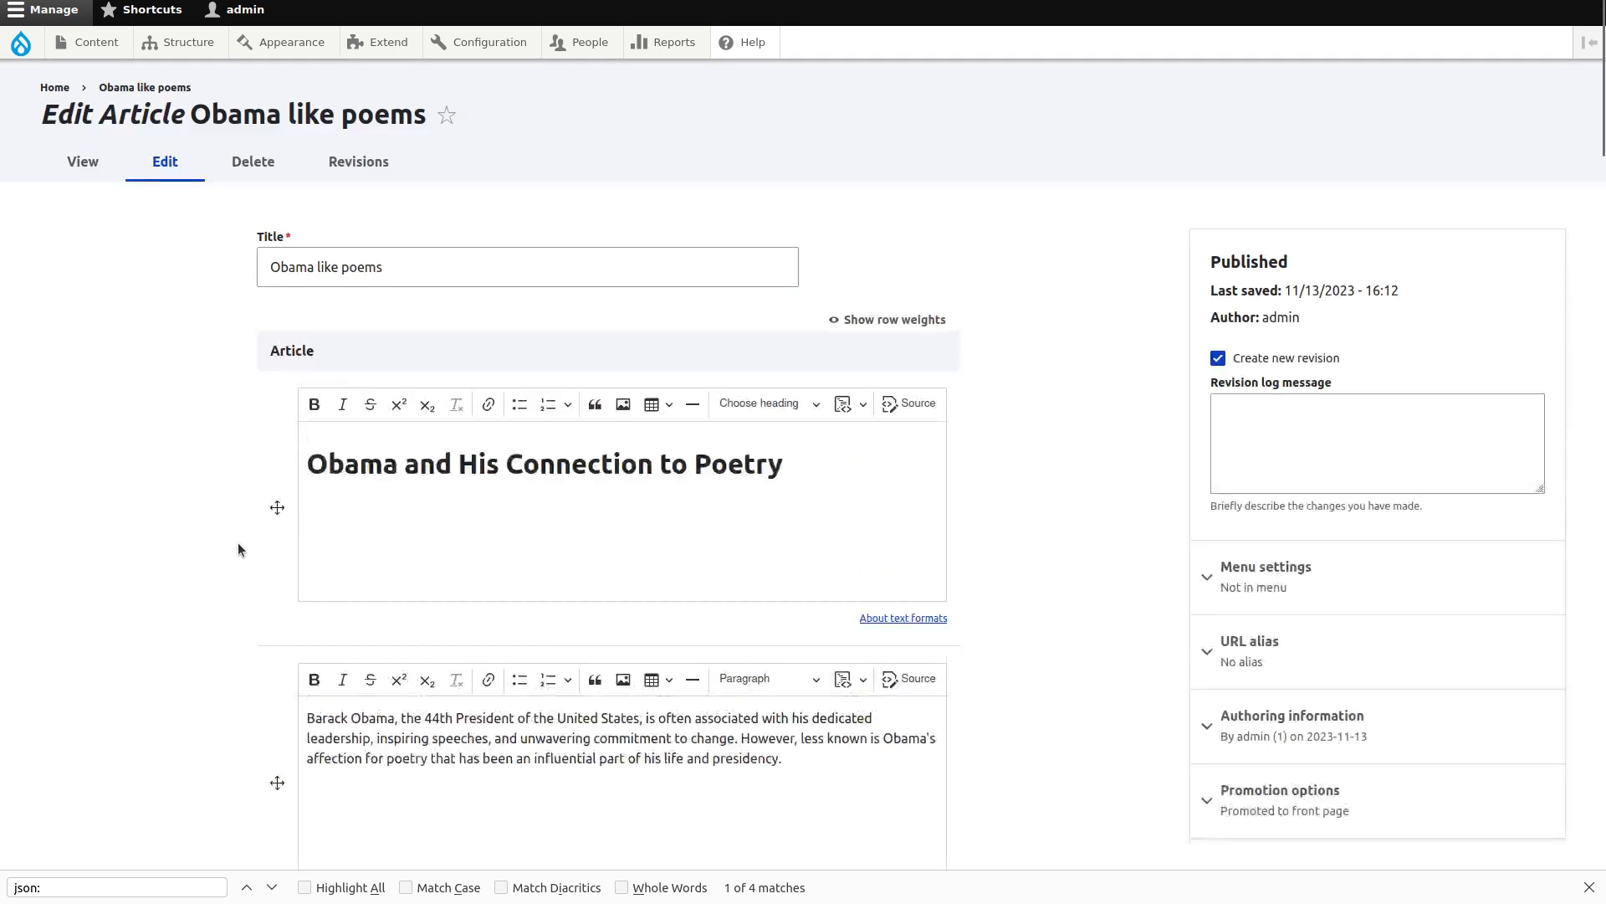
{"action": "scroll", "coordinate": [189, 546], "scroll_direction": "down", "scroll_amount": 8}
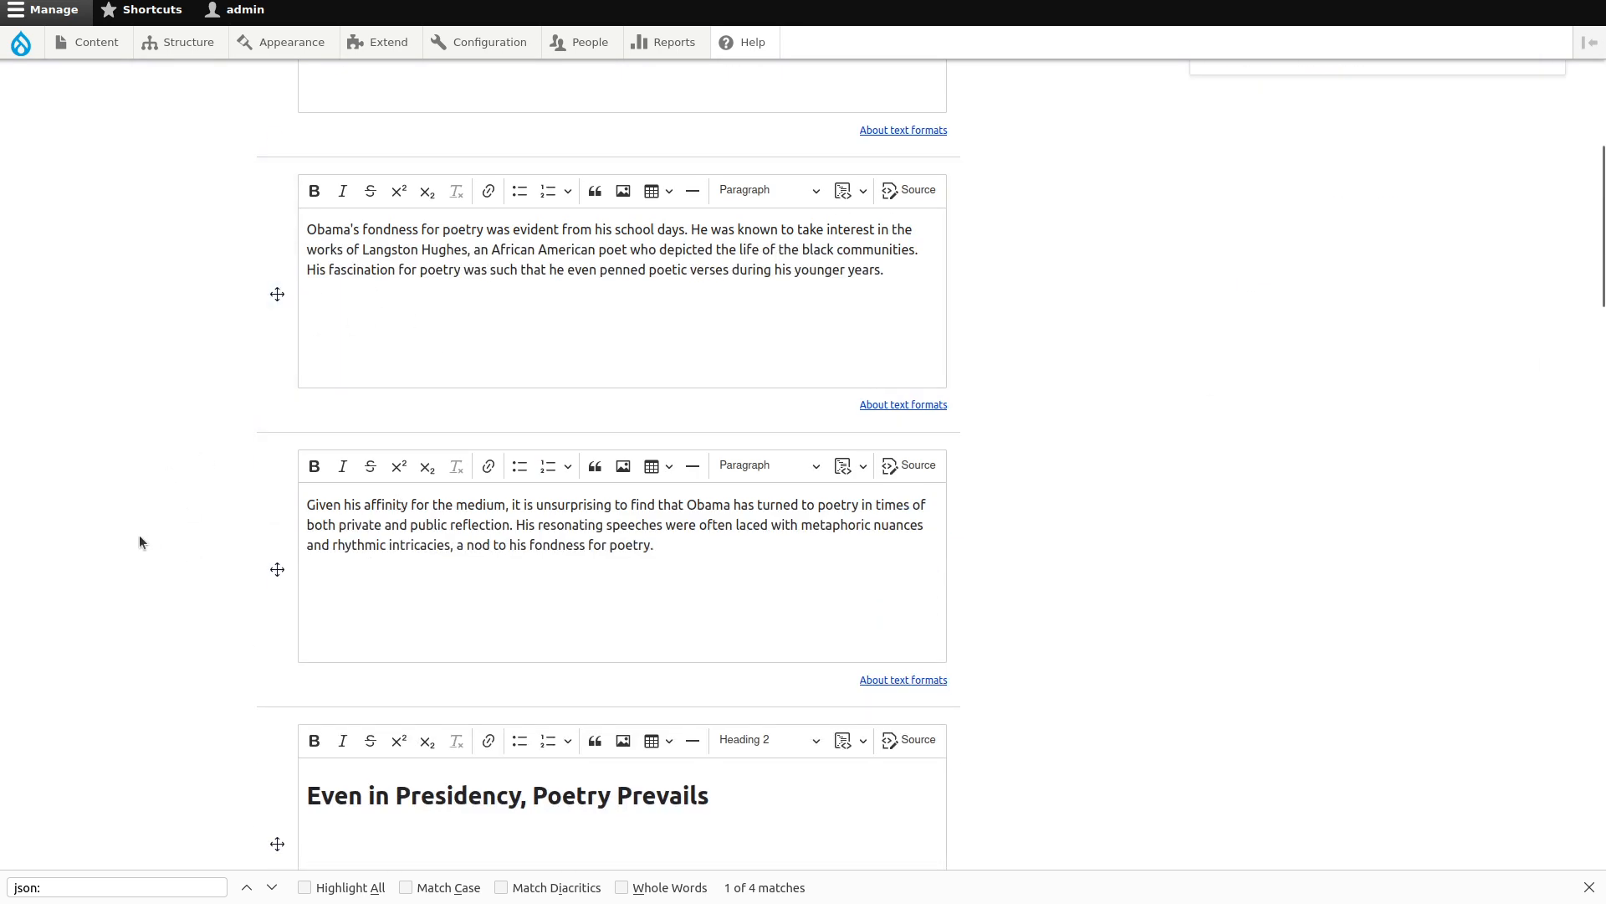
{"action": "scroll", "coordinate": [140, 541], "scroll_direction": "down", "scroll_amount": 15}
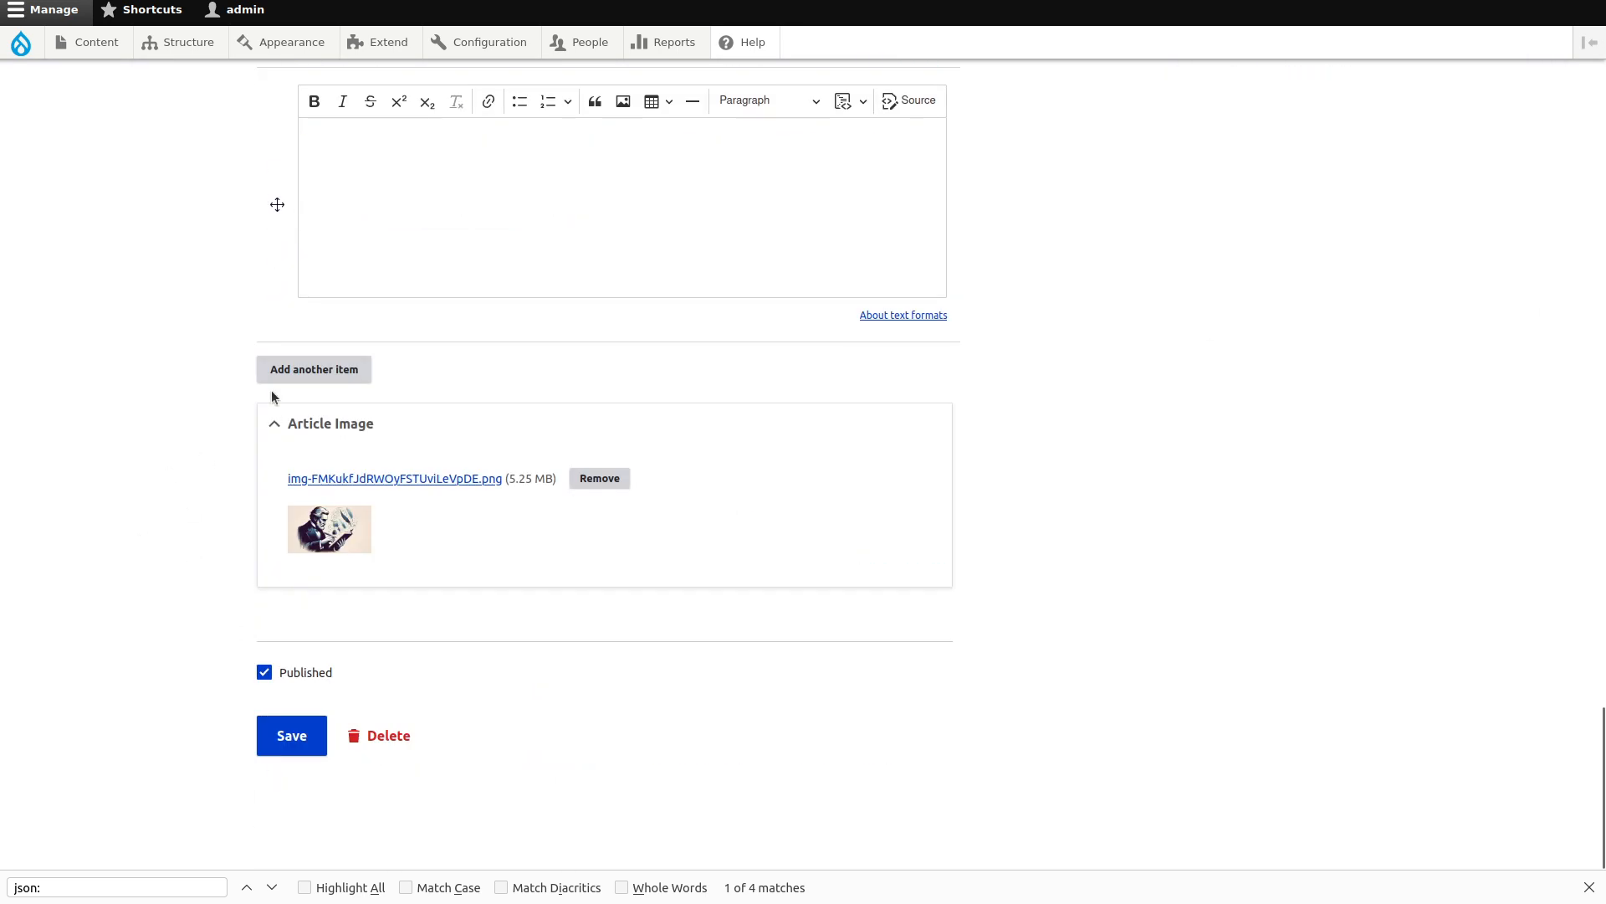
{"action": "scroll", "coordinate": [271, 390], "scroll_direction": "up", "scroll_amount": 6}
{"action": "scroll", "coordinate": [153, 773], "scroll_direction": "down", "scroll_amount": 6}
{"action": "left_click", "coordinate": [285, 741]}
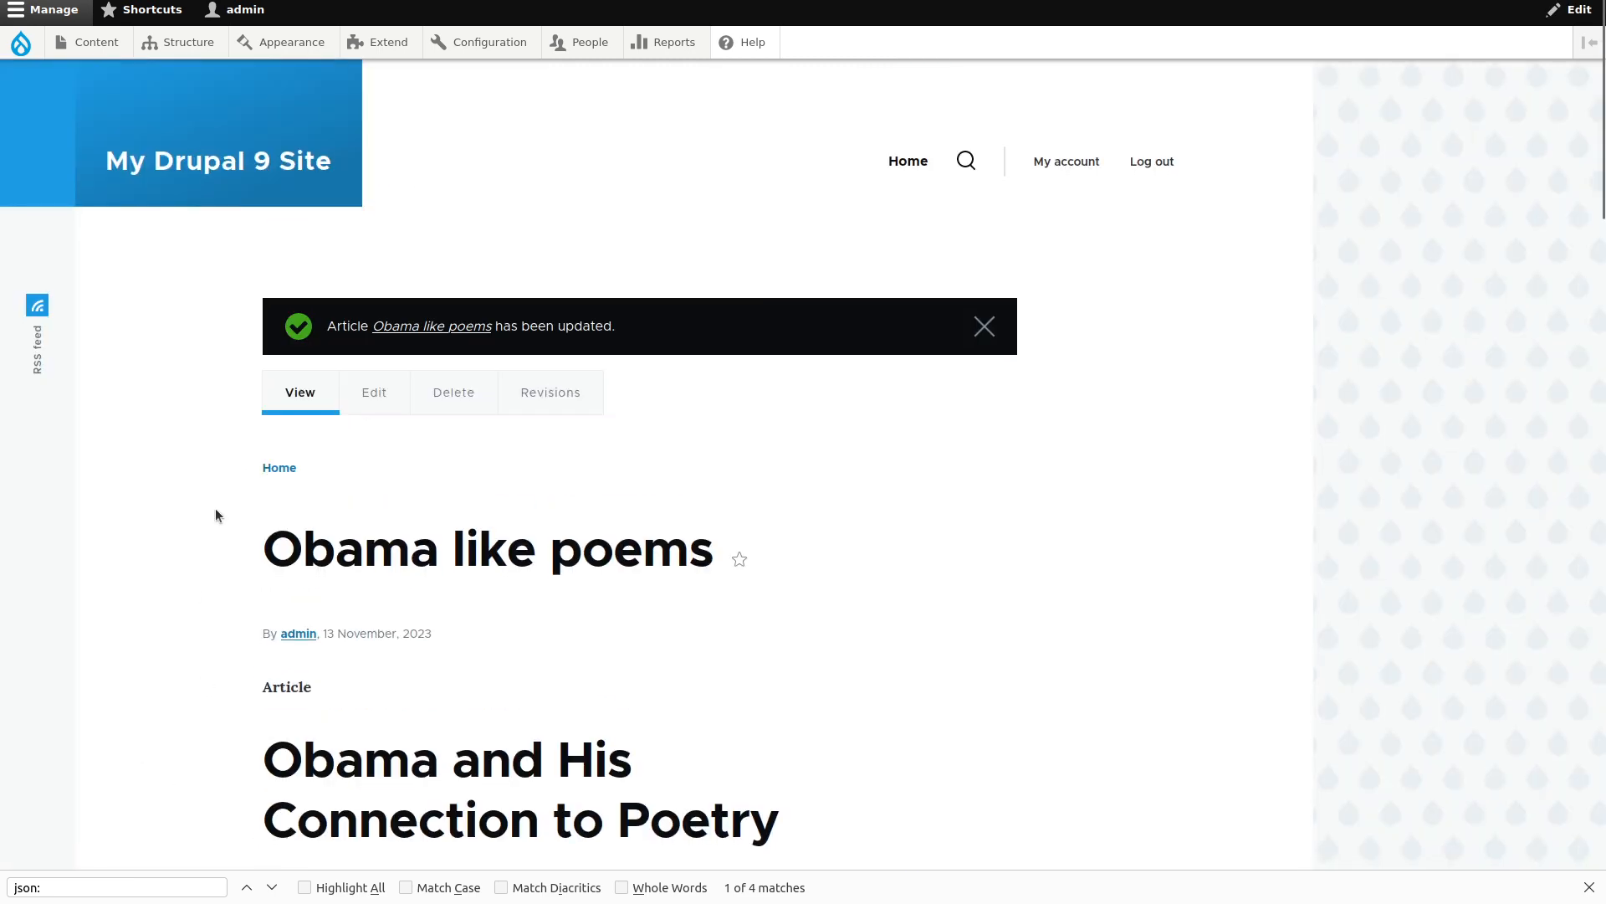
Scroll the saved article to check its generated Article Image.
{"action": "scroll", "coordinate": [215, 514], "scroll_direction": "down", "scroll_amount": 14}
{"action": "scroll", "coordinate": [216, 514], "scroll_direction": "up", "scroll_amount": 8}
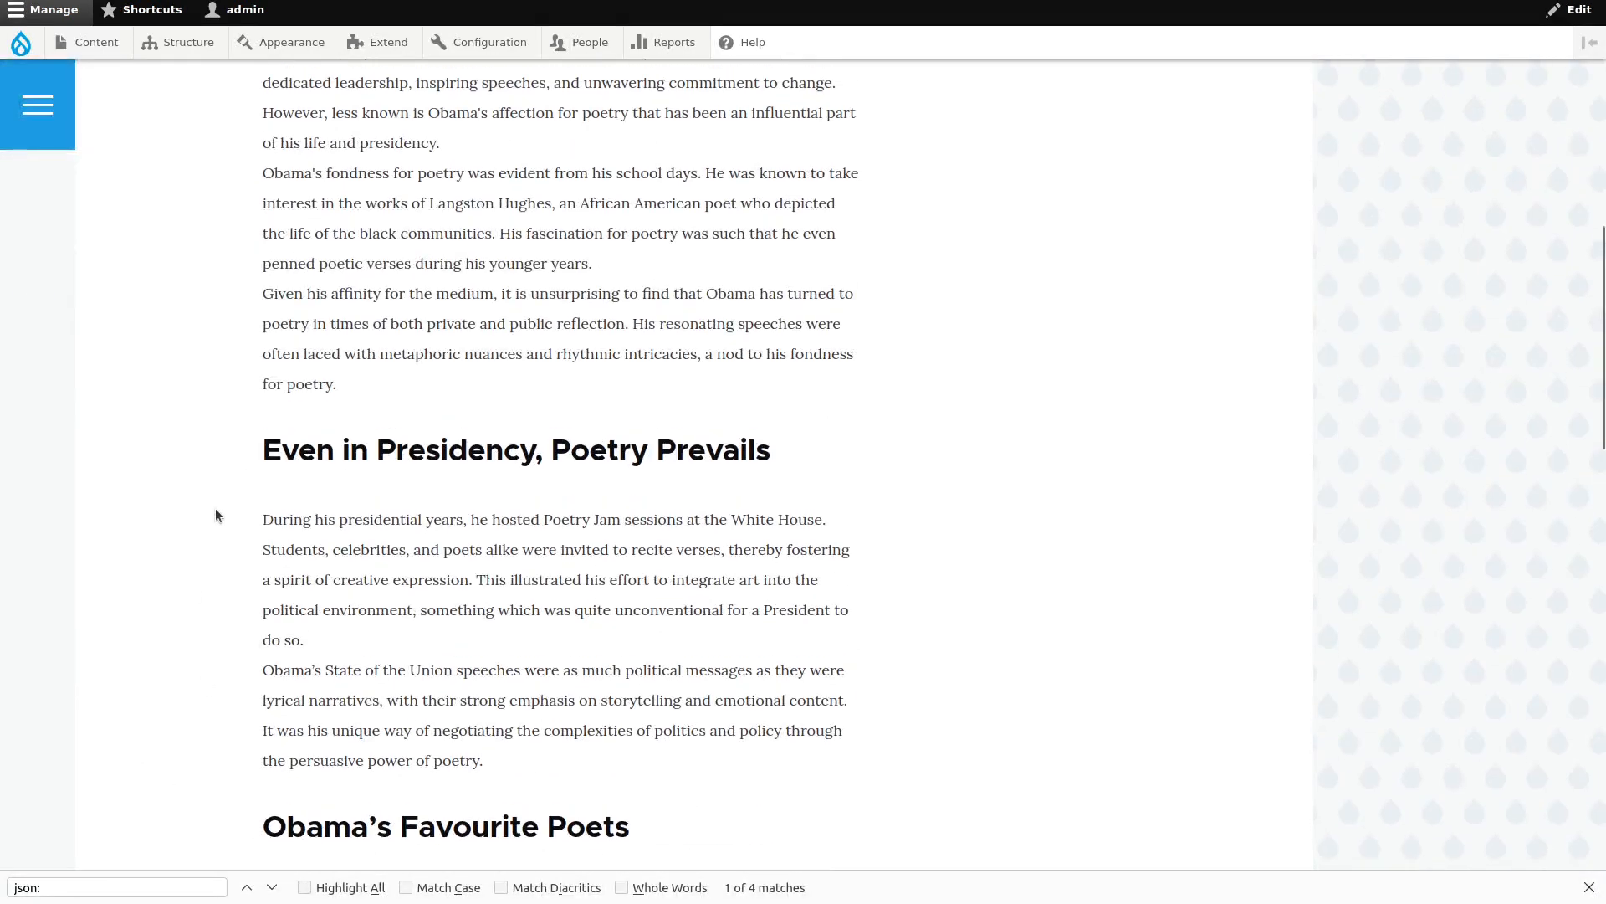
{"action": "scroll", "coordinate": [216, 514], "scroll_direction": "down", "scroll_amount": 15}
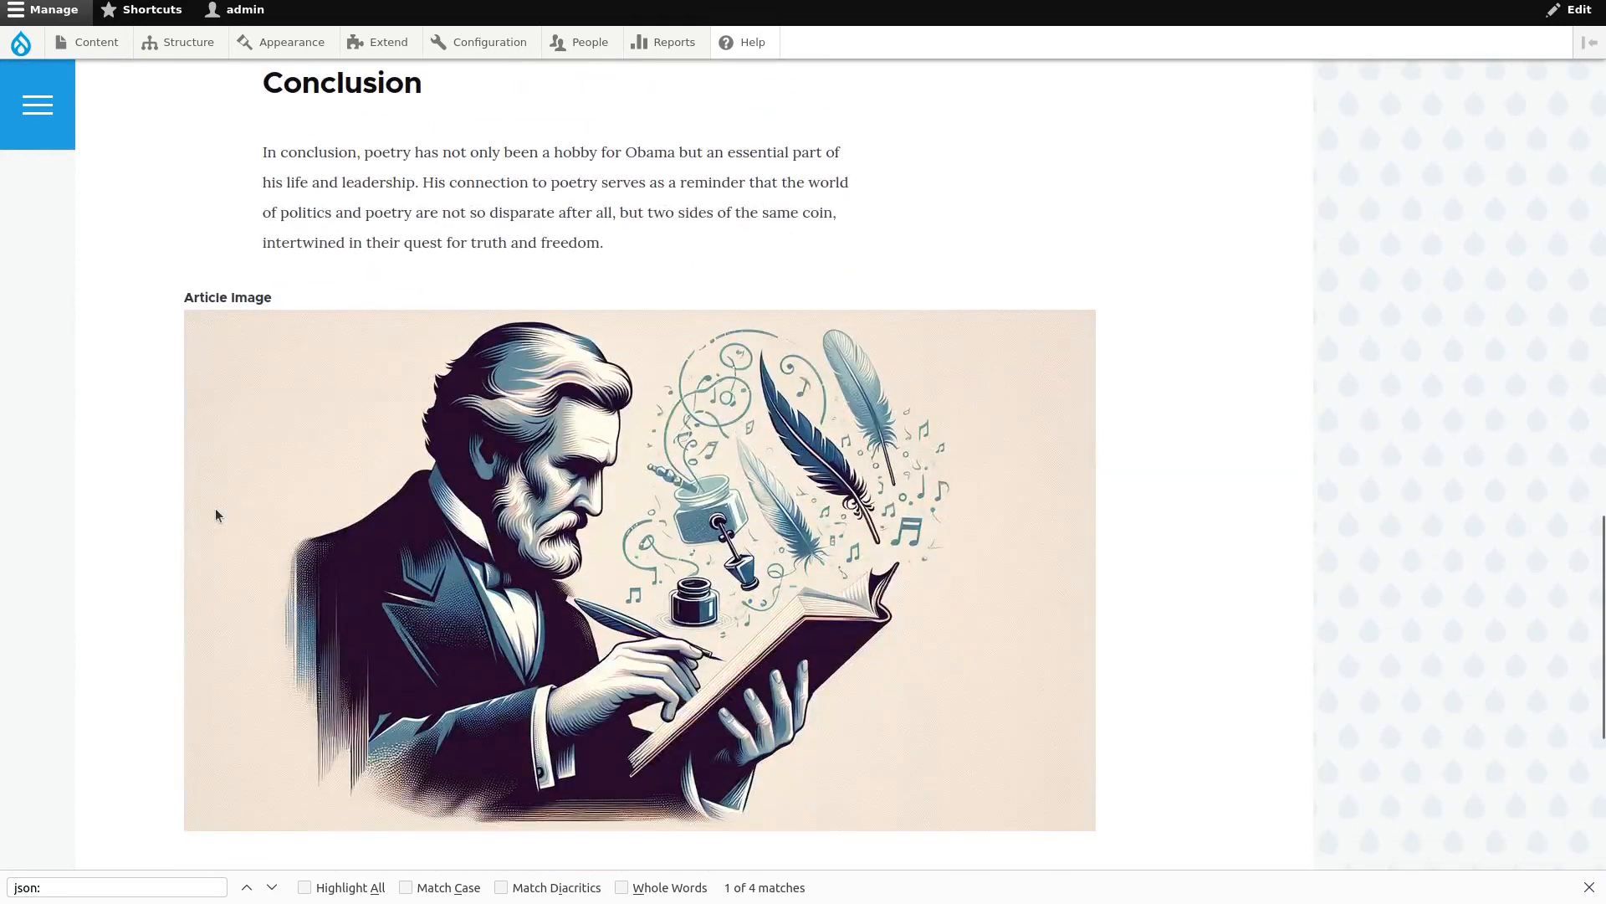
{"action": "scroll", "coordinate": [216, 514], "scroll_direction": "up", "scroll_amount": 2}
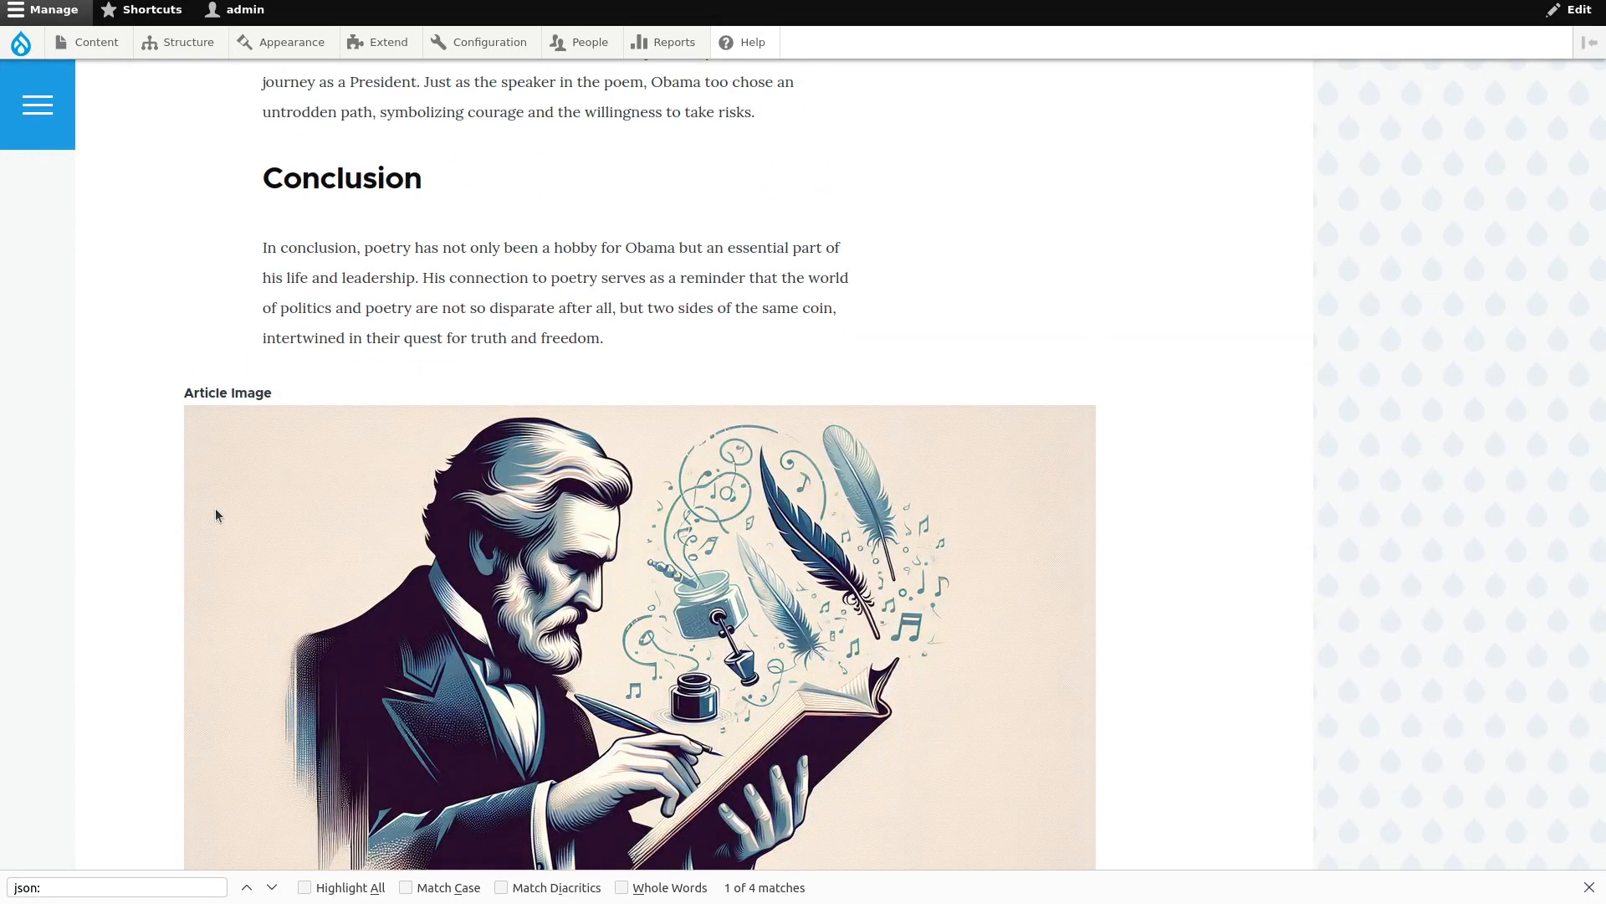
{"action": "scroll", "coordinate": [214, 509], "scroll_direction": "up", "scroll_amount": 6}
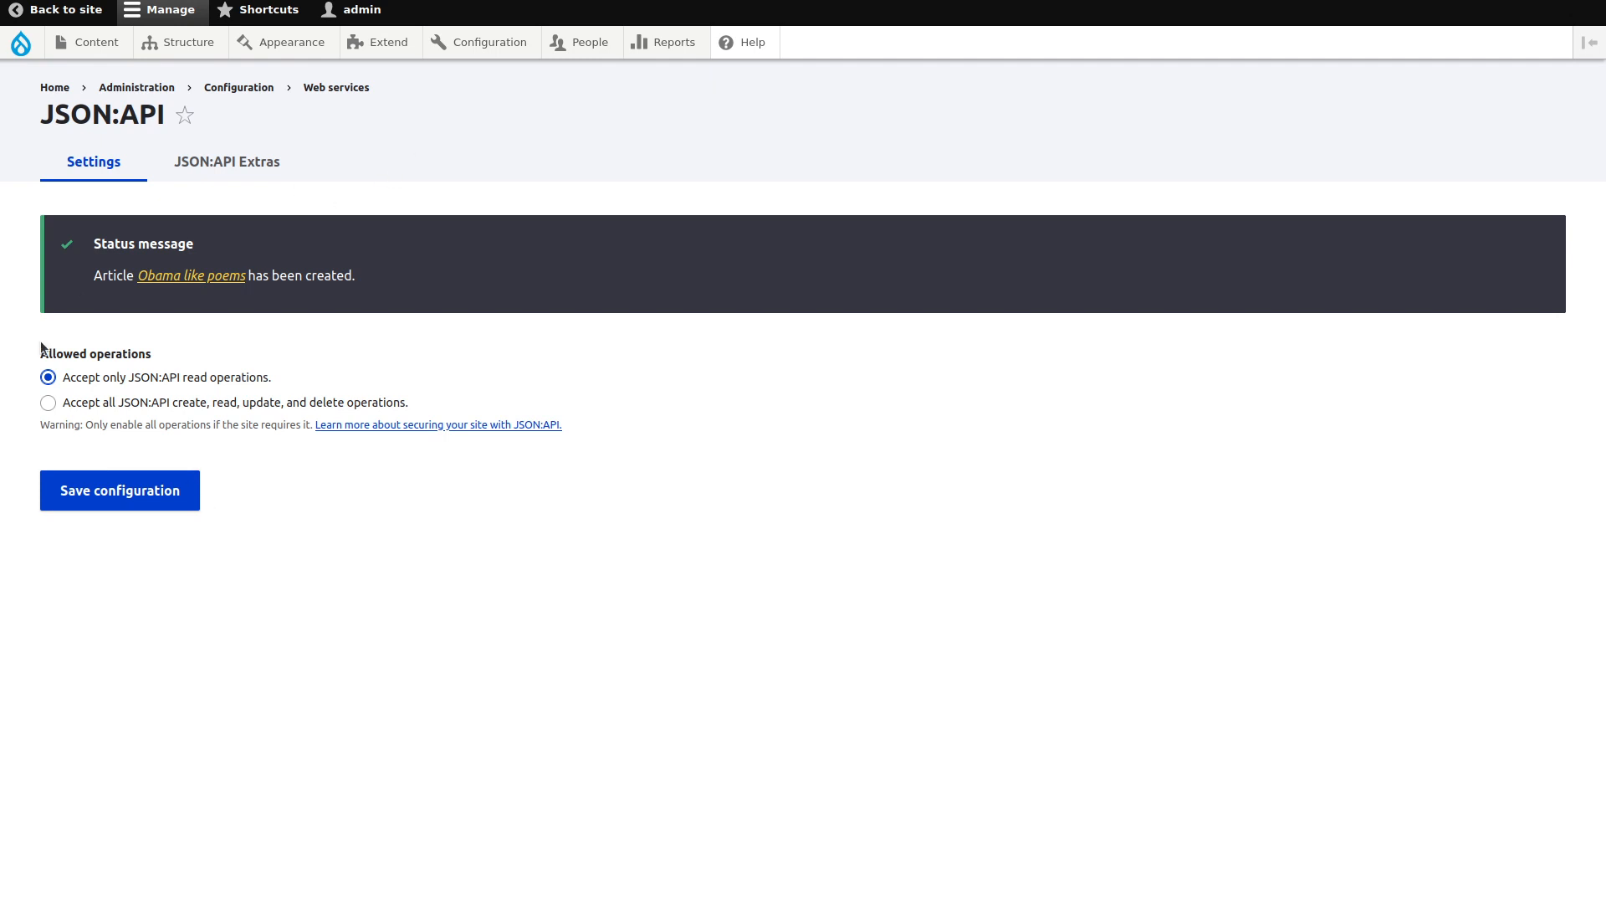
Allow all JSON:API create, read, update and delete operations, then find the article resource among JSON:API Extras overrides.
{"action": "left_click", "coordinate": [46, 404]}
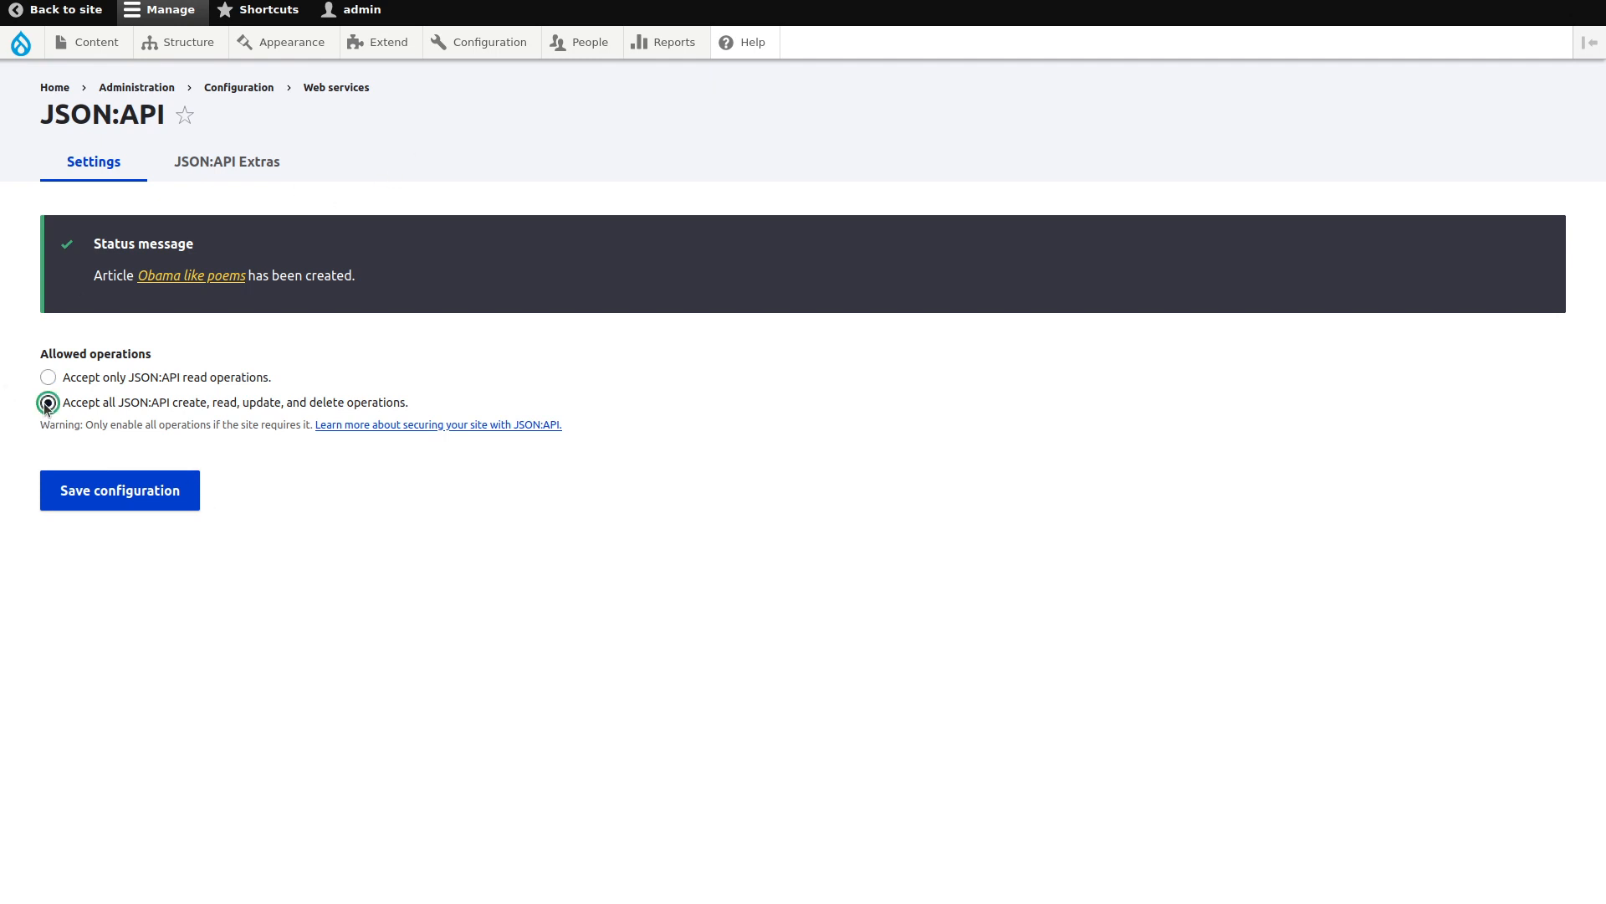
{"action": "left_click", "coordinate": [117, 487]}
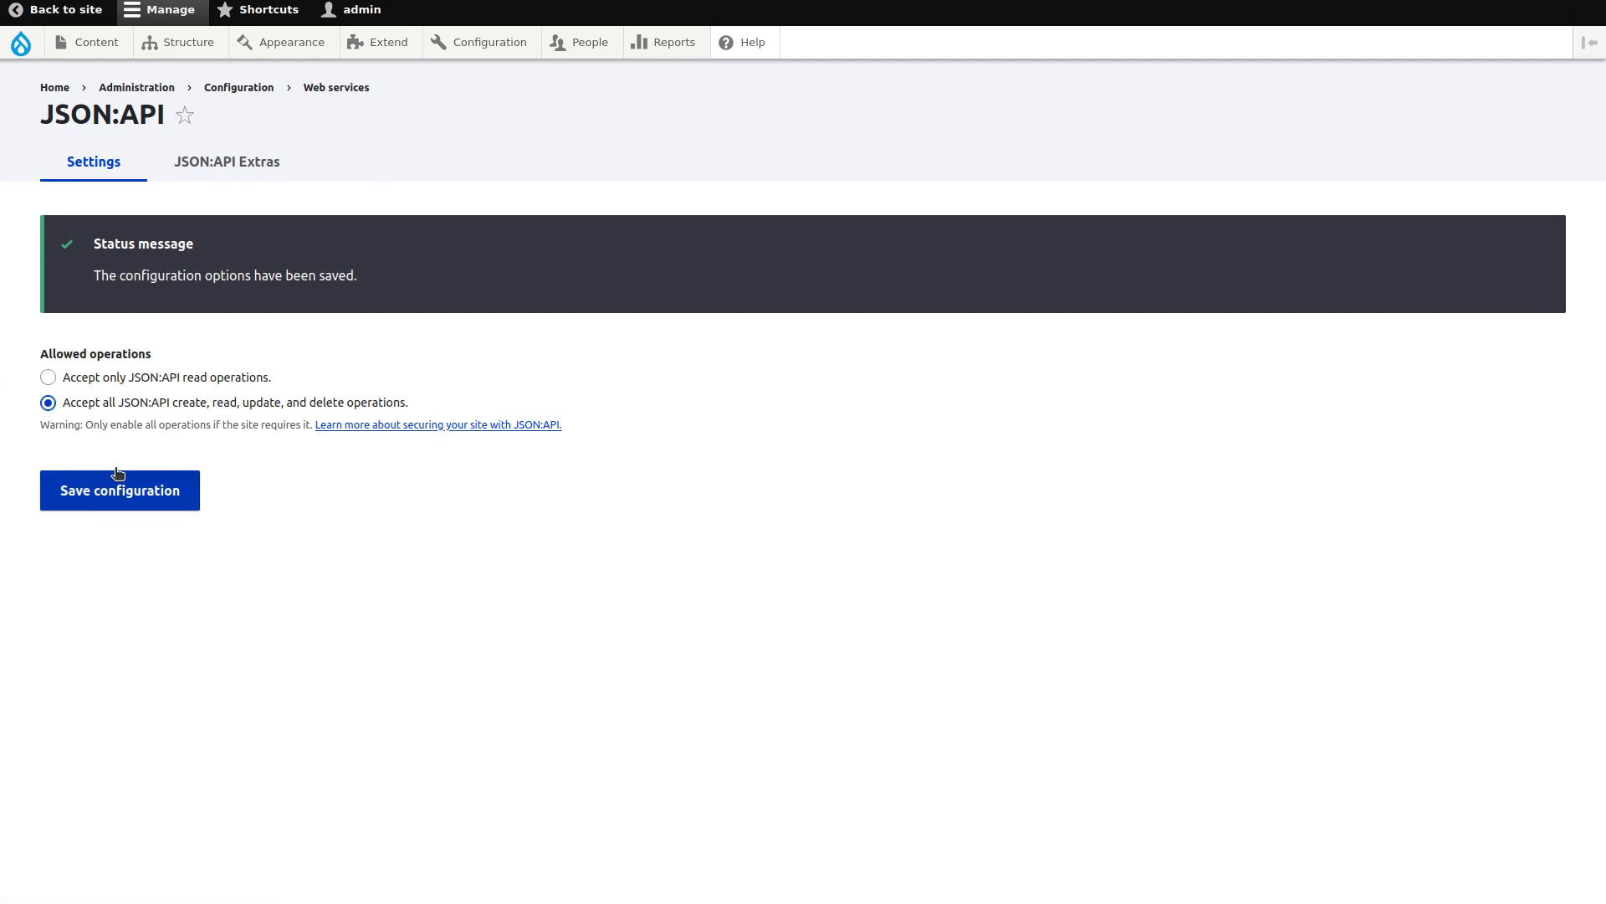
{"action": "left_click", "coordinate": [239, 161]}
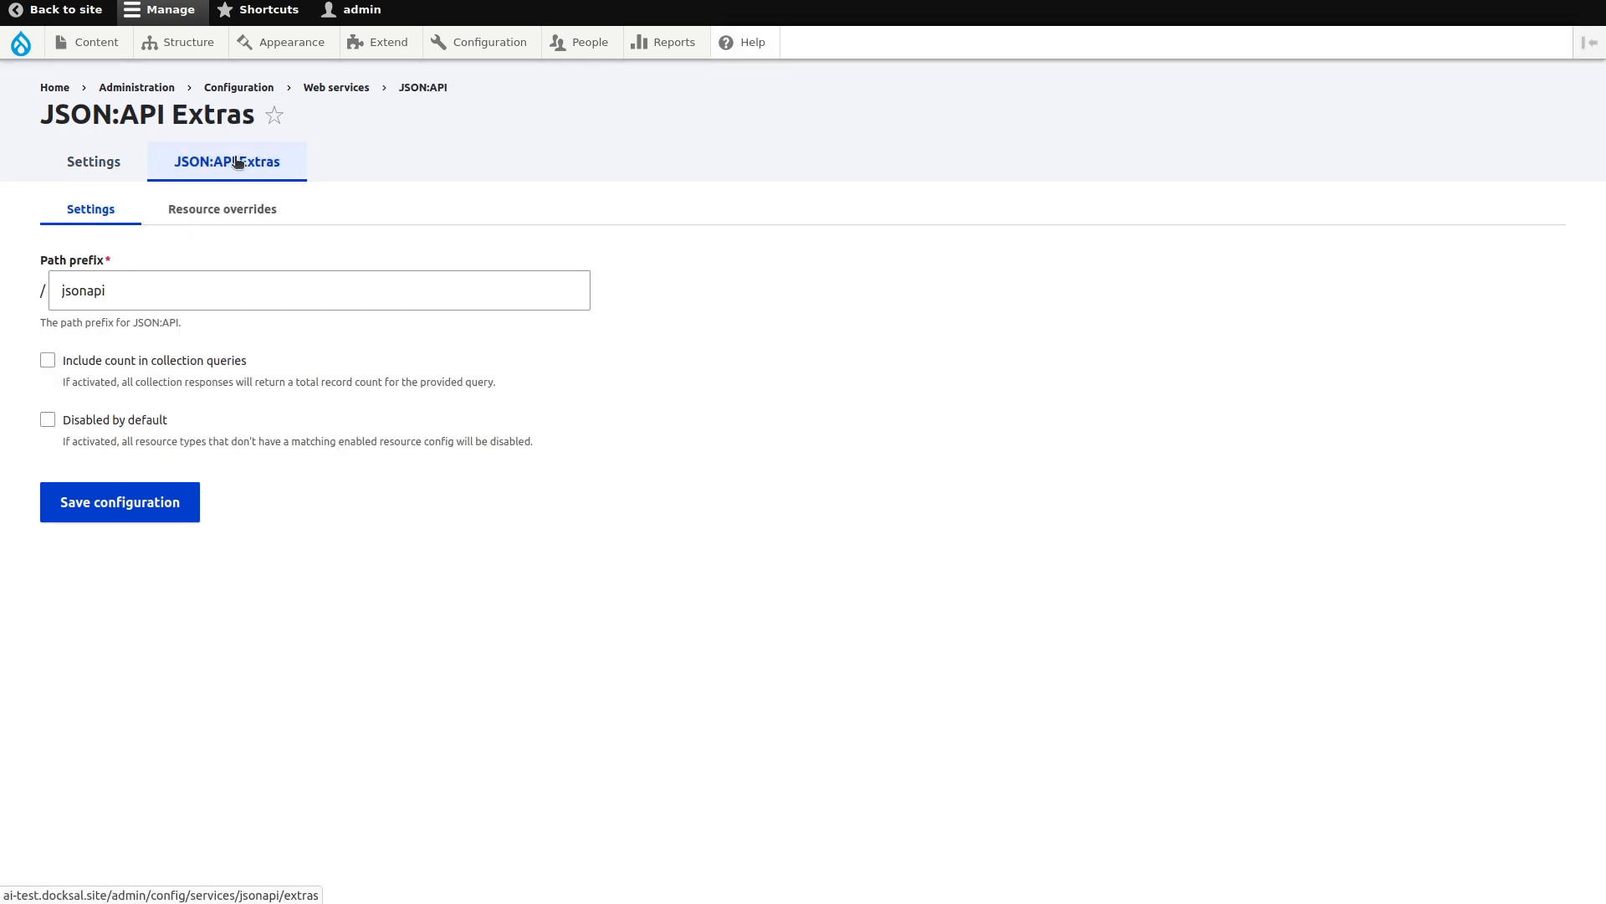
{"action": "left_click", "coordinate": [232, 213]}
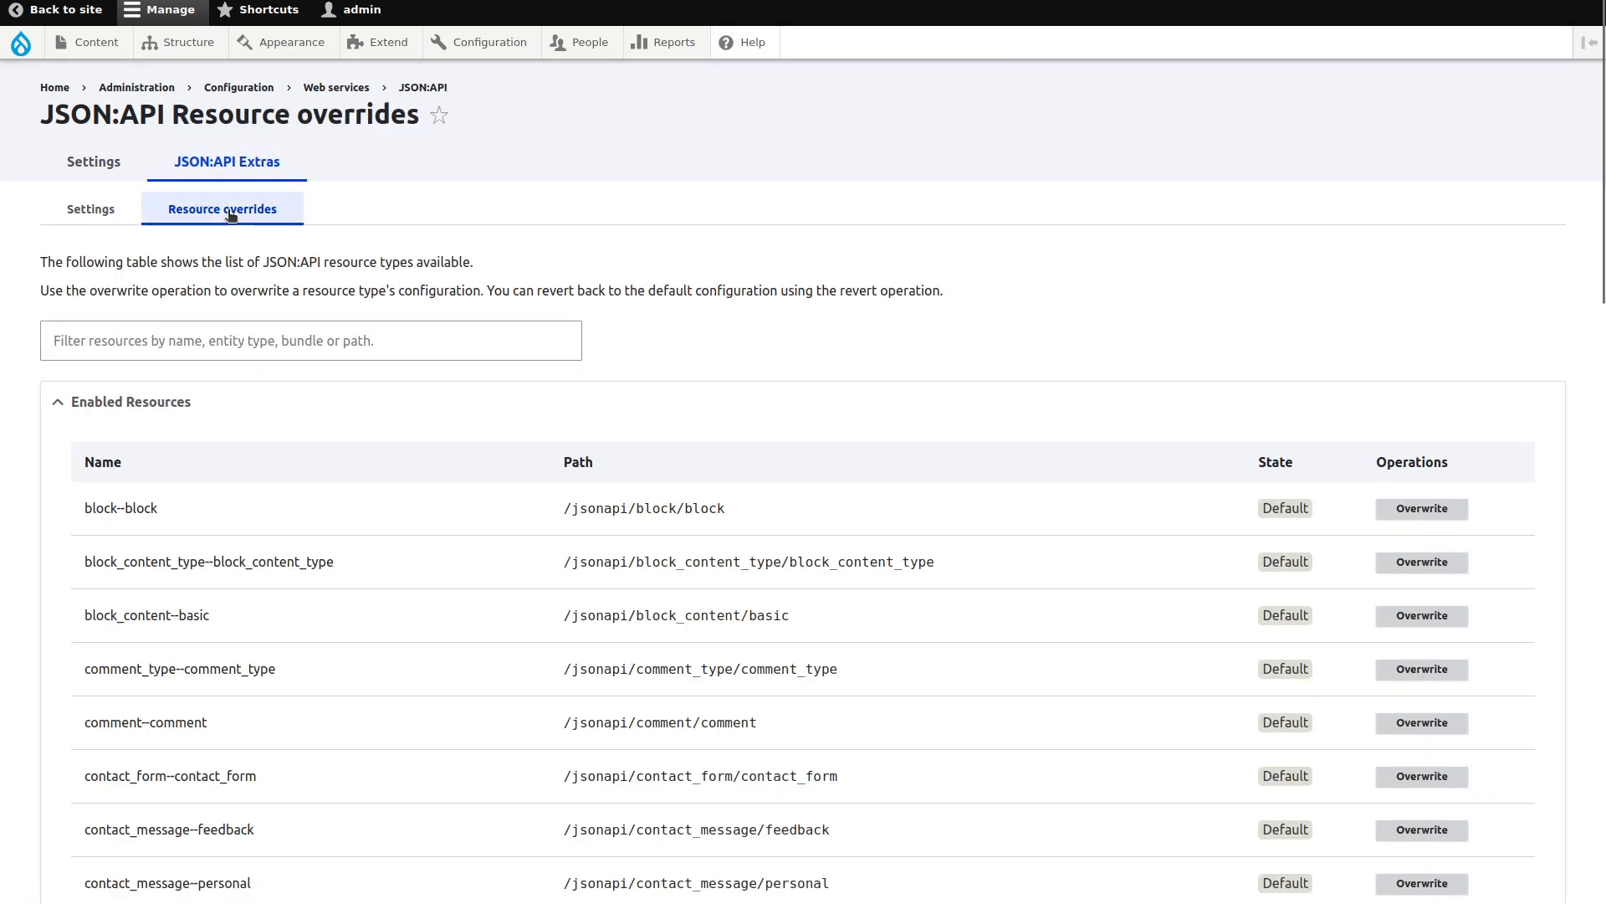
{"action": "scroll", "coordinate": [461, 433], "scroll_direction": "down", "scroll_amount": 15}
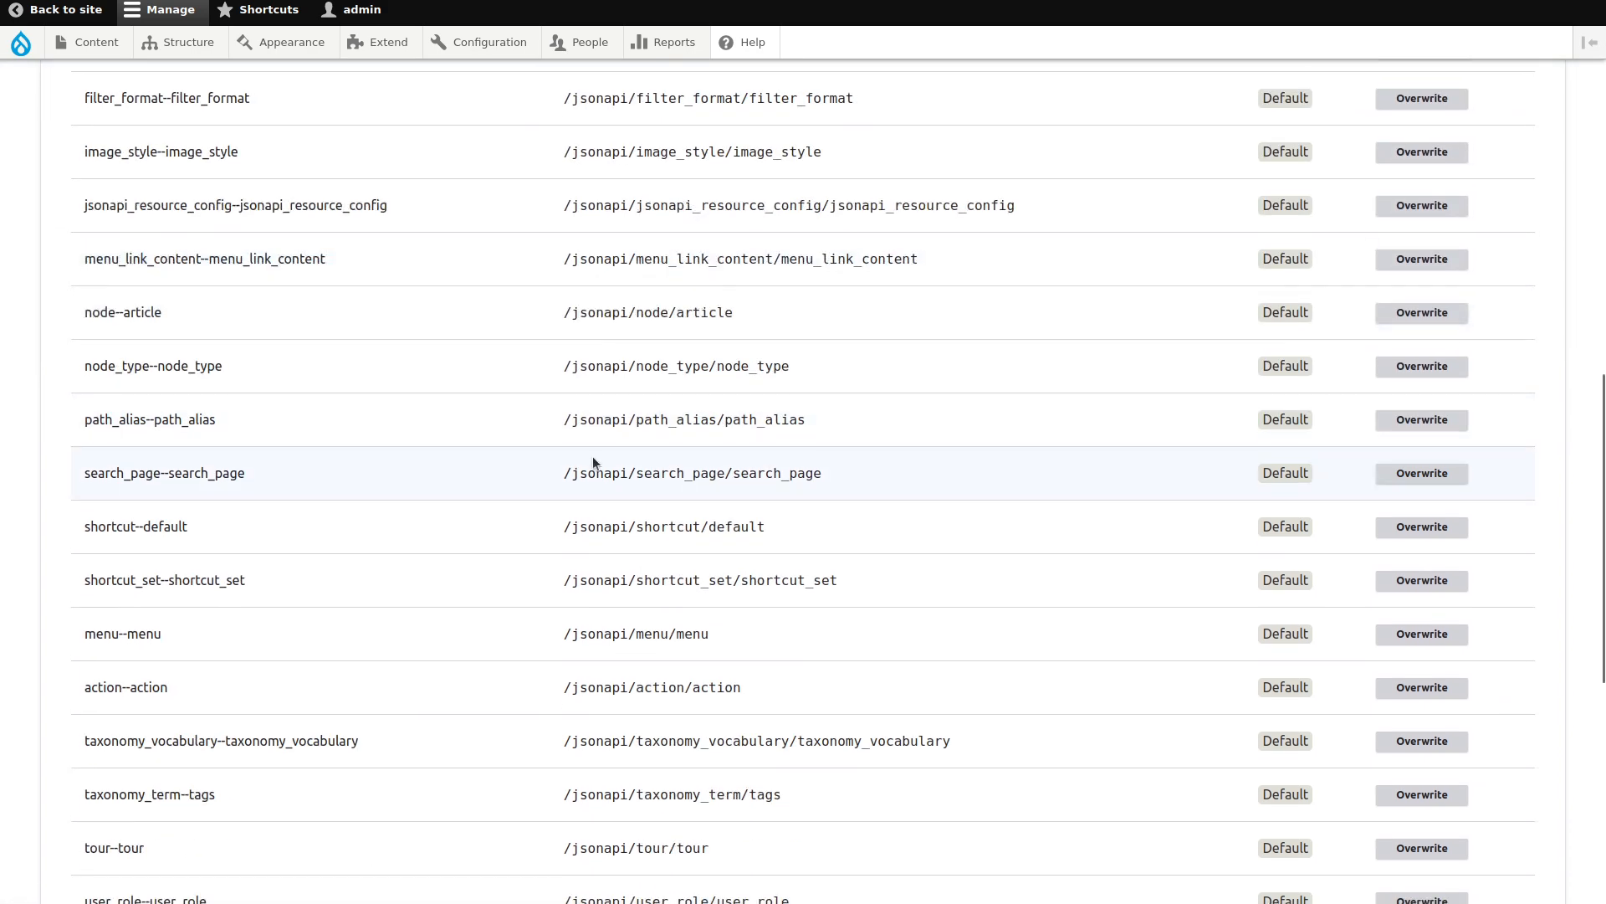
{"action": "scroll", "coordinate": [593, 463], "scroll_direction": "down", "scroll_amount": 3}
{"action": "key", "text": "ctrl+f"}
{"action": "type", "text": "article"}
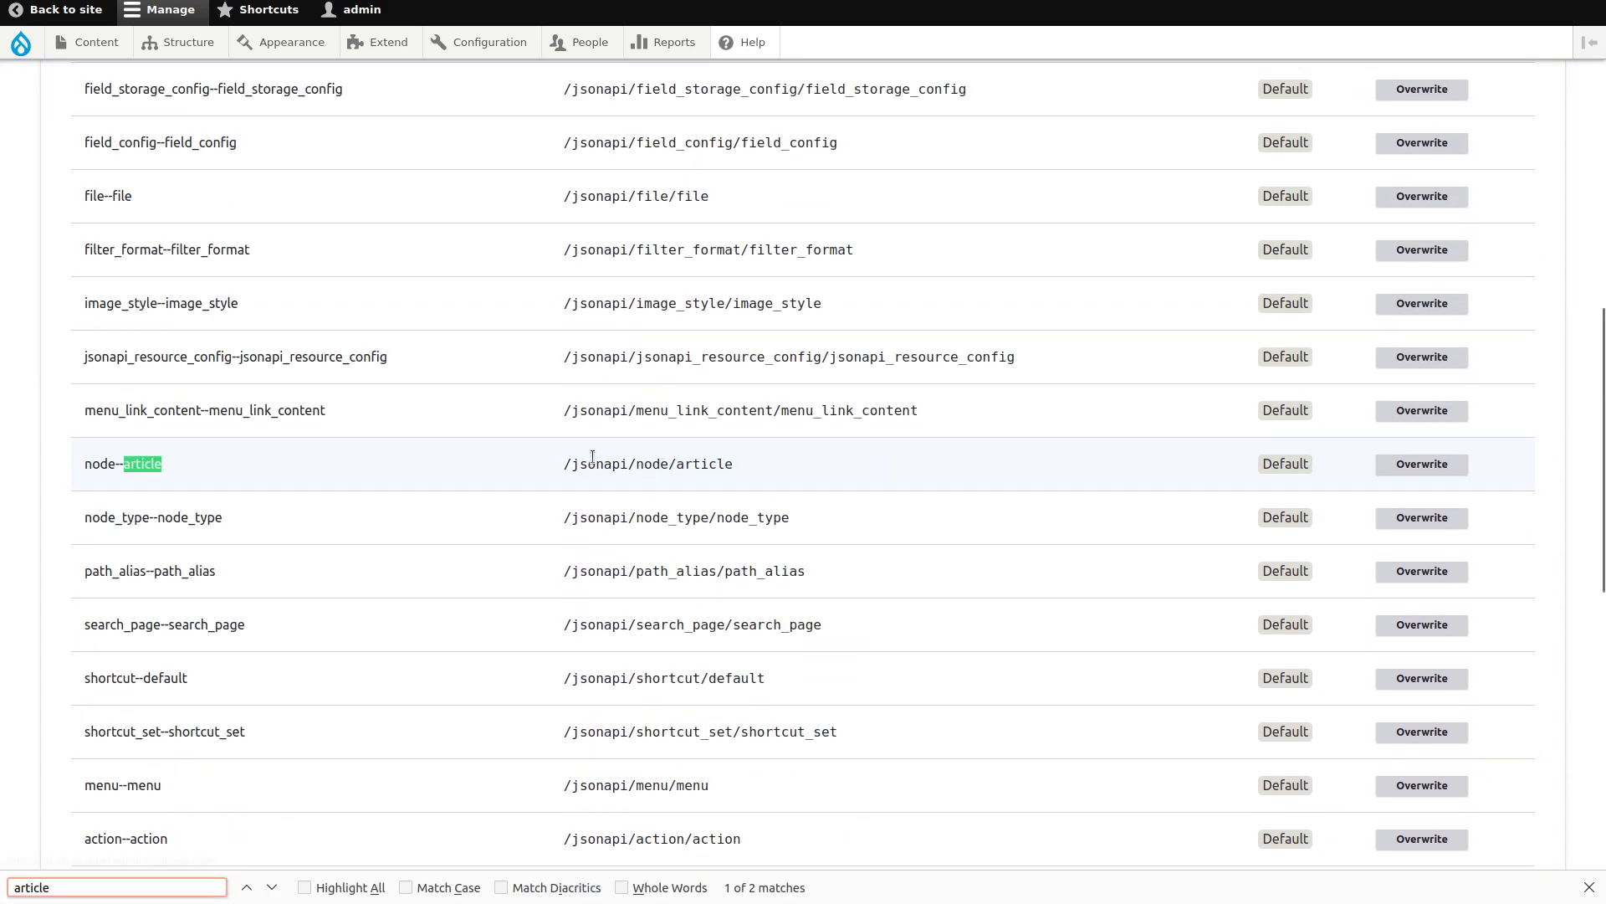
Override node--article with resource type 'article' and resource path 'articles'.
{"action": "left_click", "coordinate": [1387, 474]}
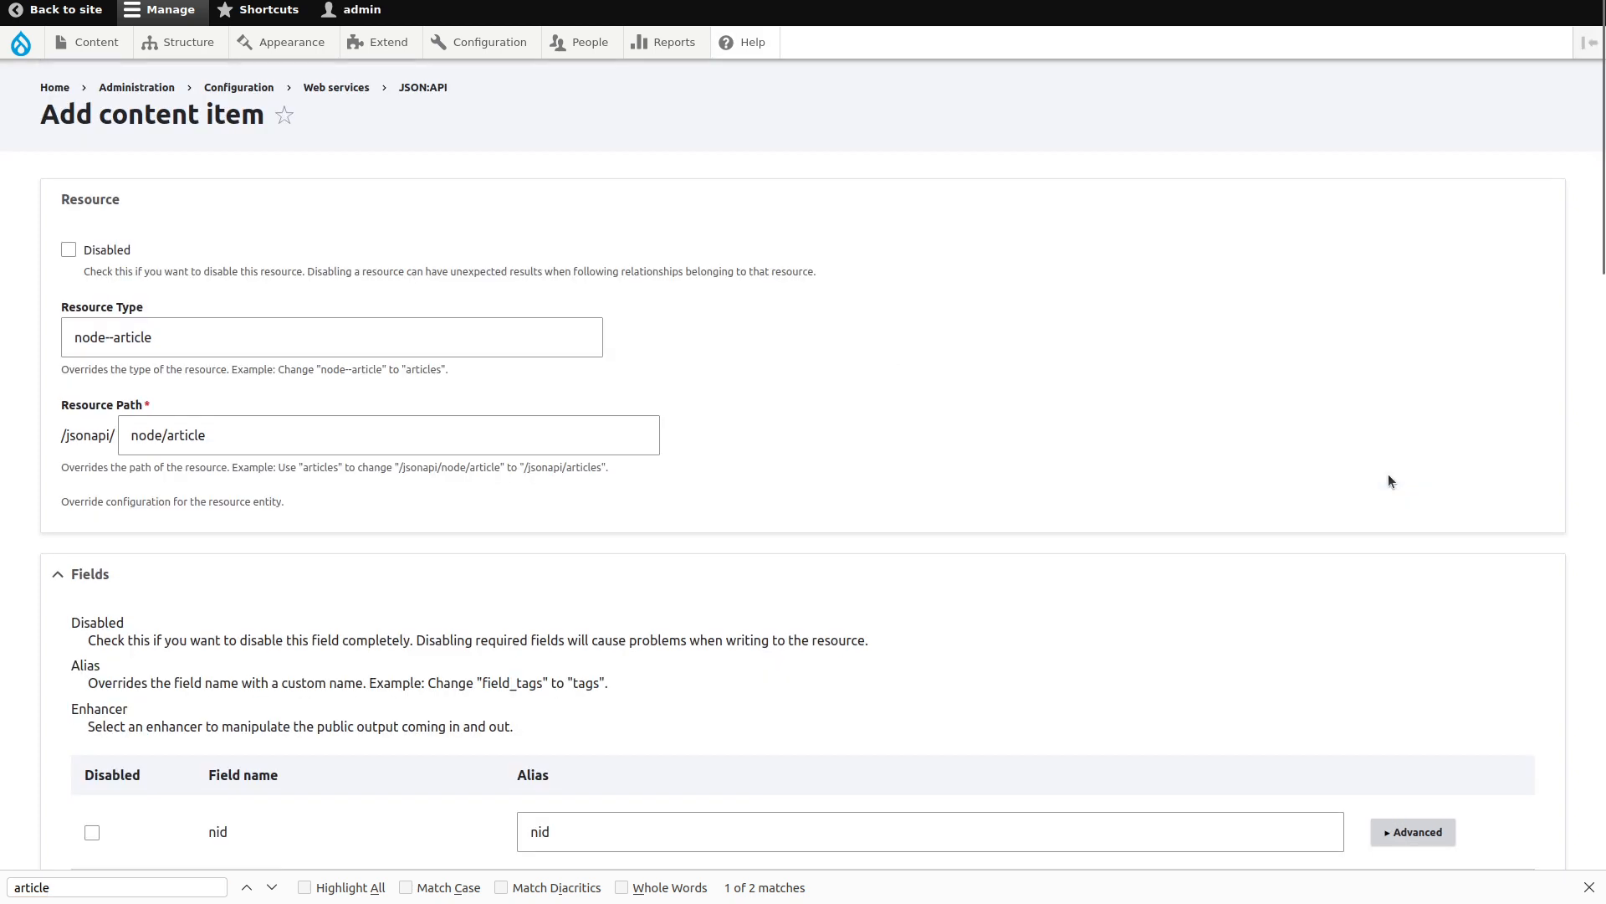
{"action": "triple_click", "coordinate": [179, 338]}
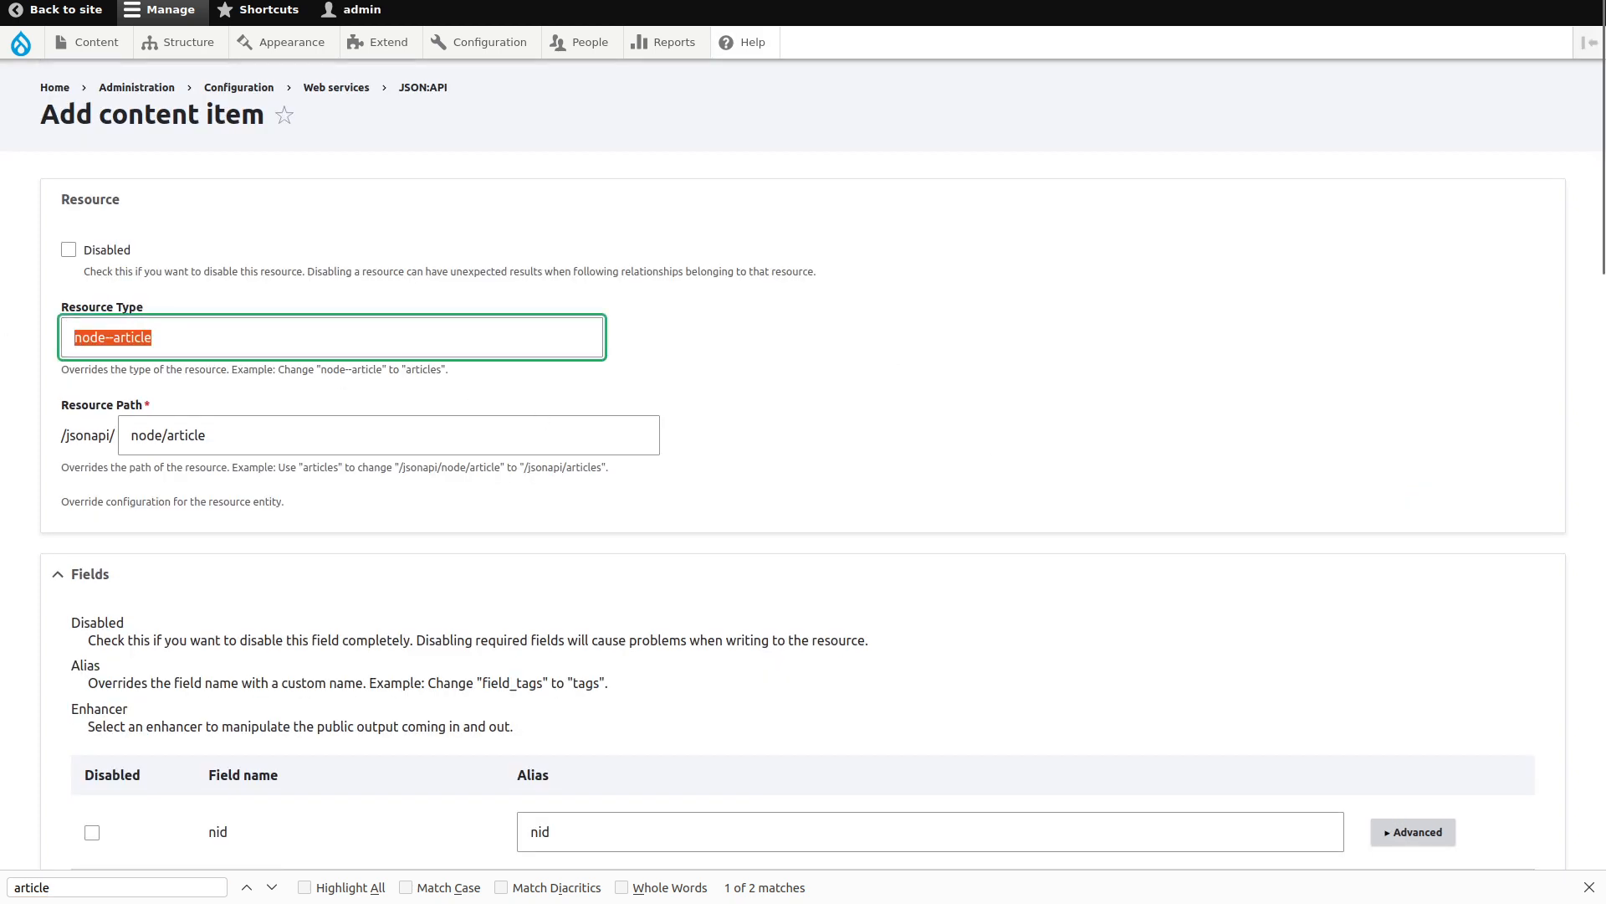
{"action": "type", "text": "article"}
{"action": "key", "text": "Tab"}
{"action": "type", "text": "articles"}
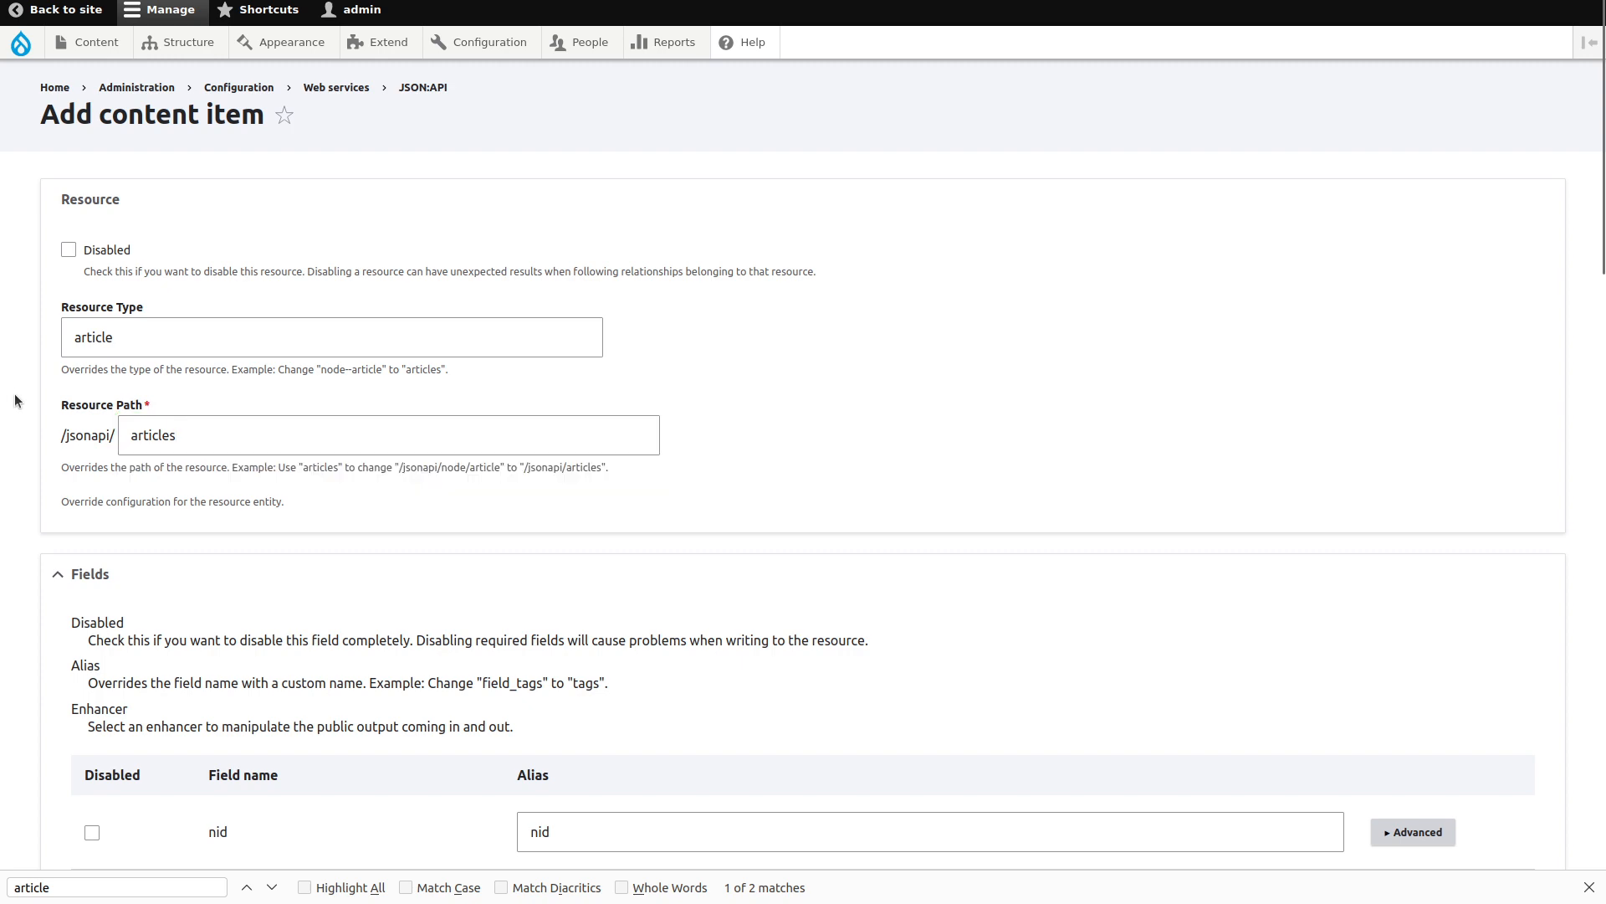
Disable nid, vid, langcode, type, revision_timestamp, revision_uid, revision_log and status fields.
{"action": "scroll", "coordinate": [17, 402], "scroll_direction": "down", "scroll_amount": 7}
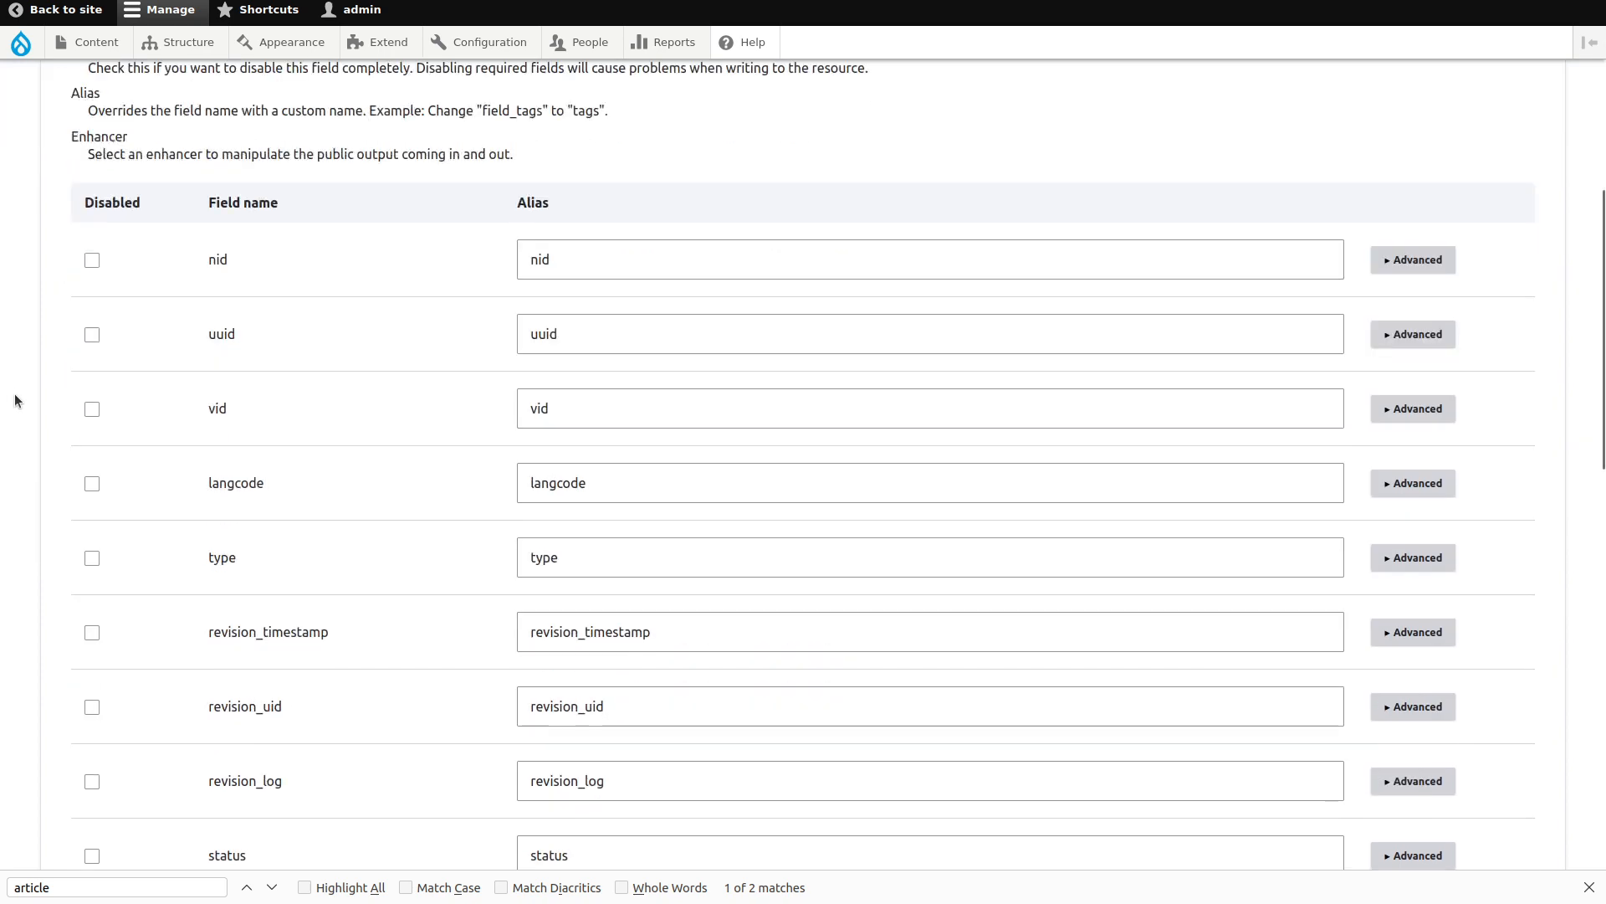
{"action": "left_click", "coordinate": [92, 259]}
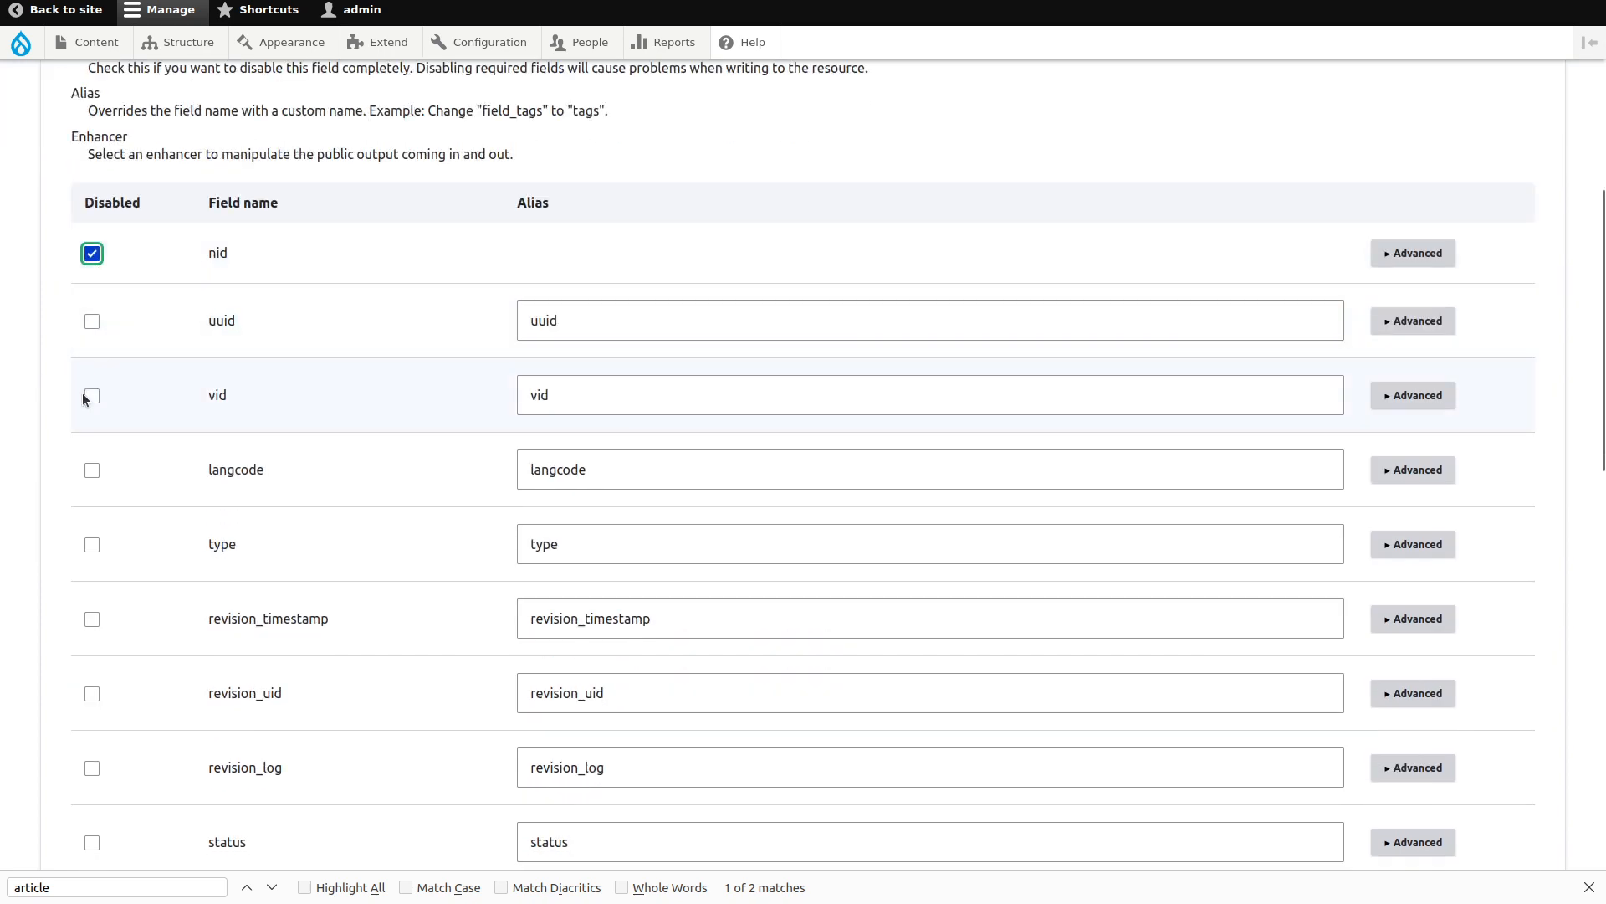
{"action": "left_click", "coordinate": [92, 397]}
{"action": "left_click", "coordinate": [92, 456]}
{"action": "scroll", "coordinate": [88, 460], "scroll_direction": "down", "scroll_amount": 7}
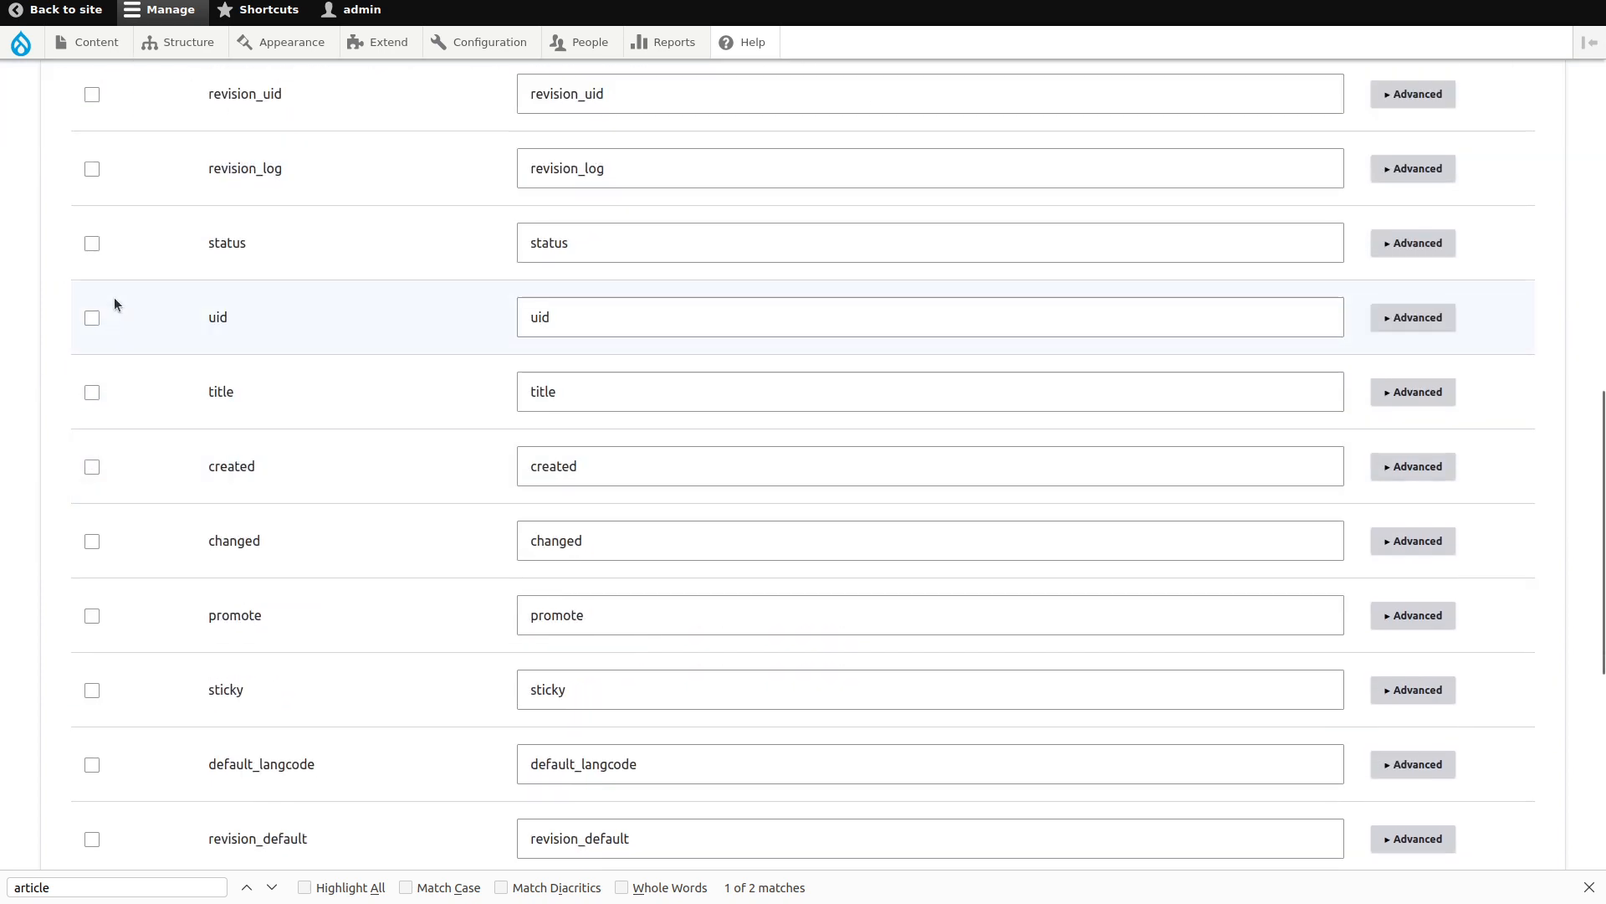
{"action": "scroll", "coordinate": [114, 304], "scroll_direction": "up", "scroll_amount": 5}
{"action": "left_click", "coordinate": [92, 327]}
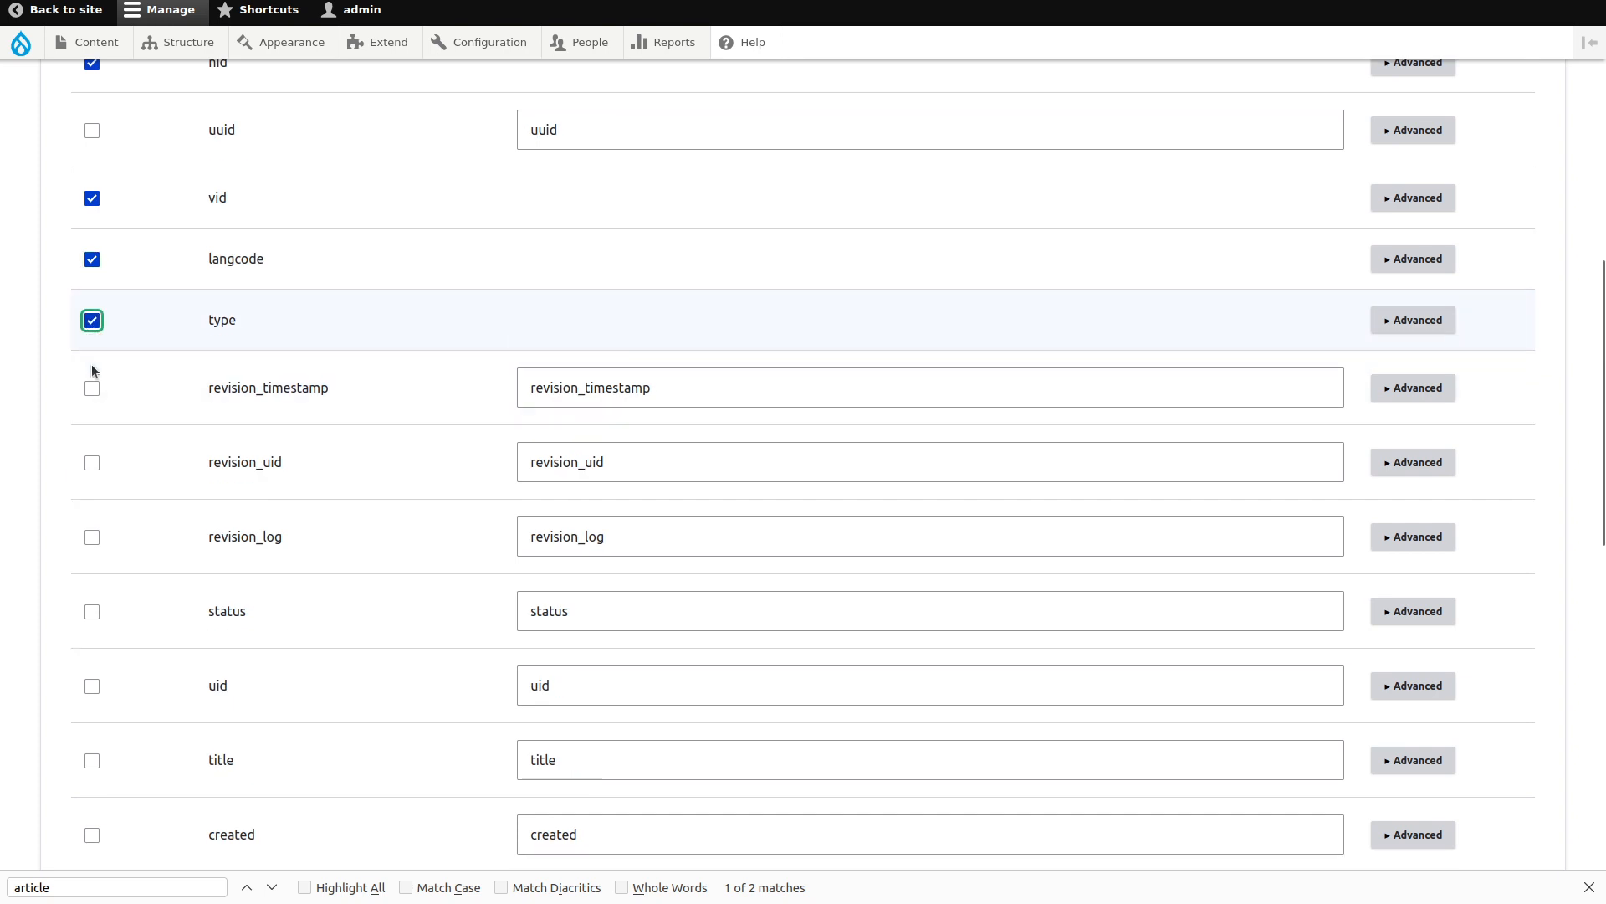
{"action": "left_click", "coordinate": [92, 381]}
{"action": "scroll", "coordinate": [92, 385], "scroll_direction": "down", "scroll_amount": 1}
{"action": "left_click", "coordinate": [94, 358]}
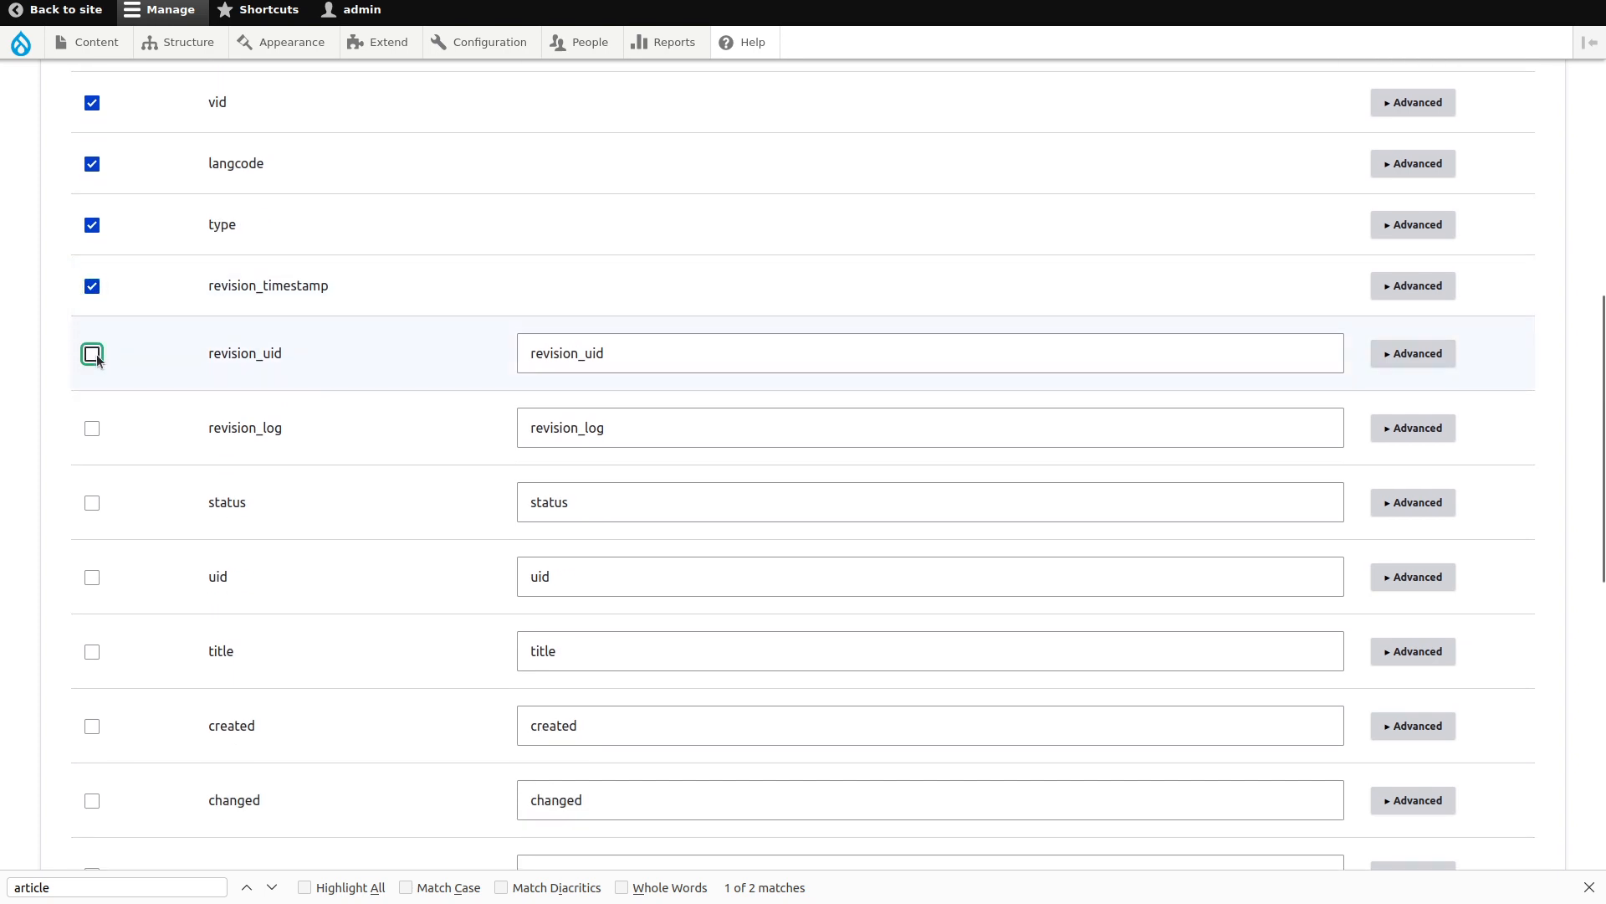
{"action": "left_click", "coordinate": [92, 415]}
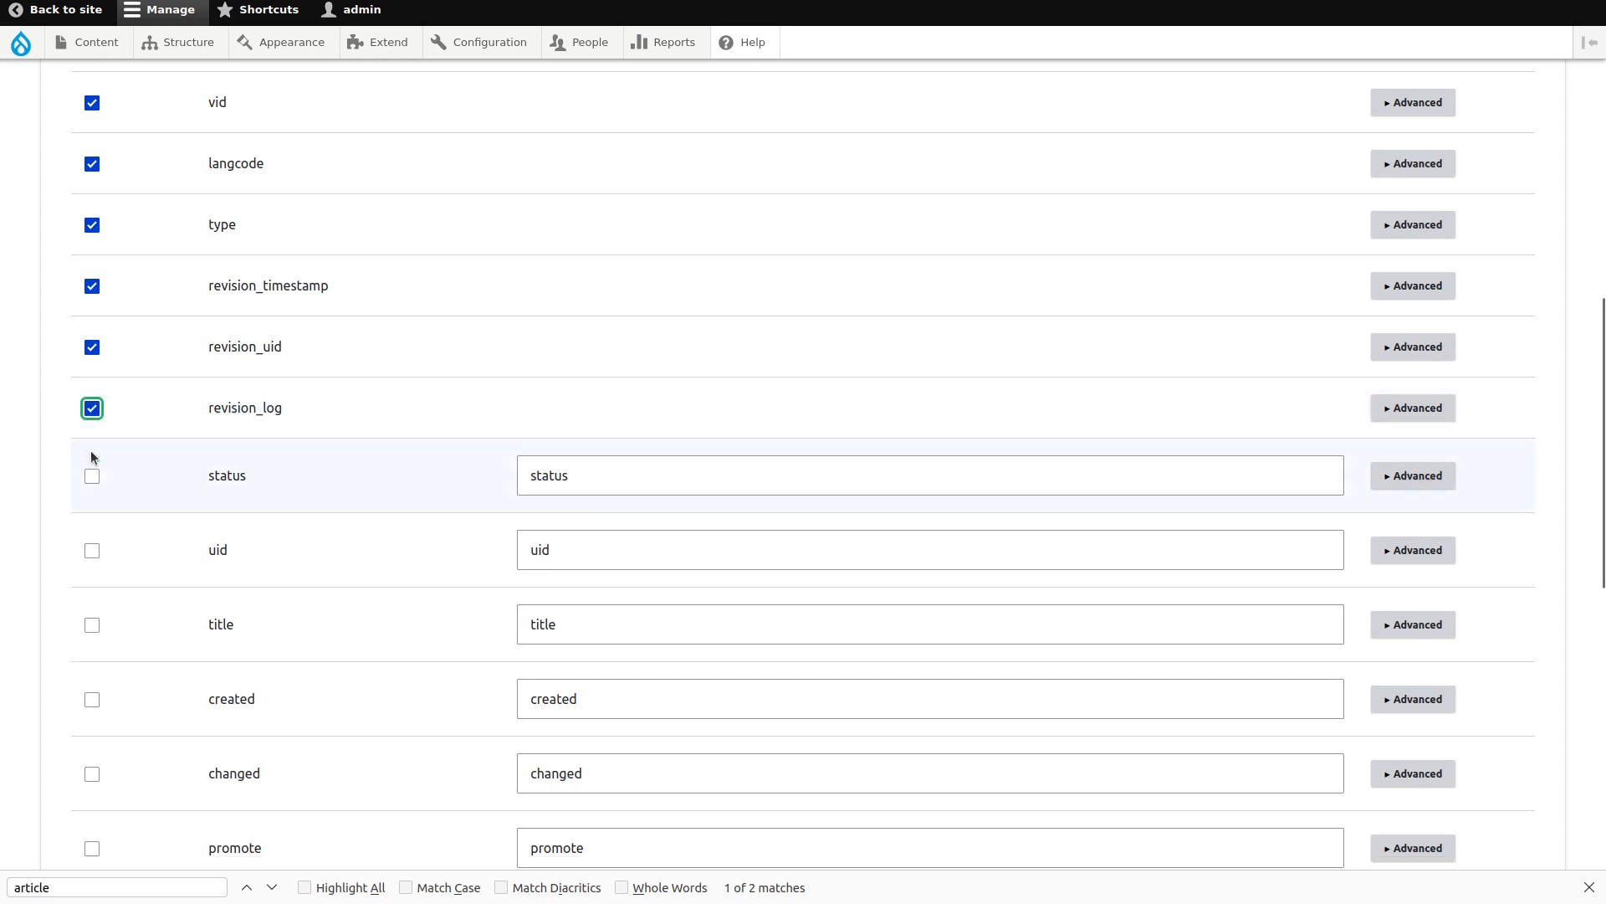
{"action": "left_click", "coordinate": [92, 466]}
Disable uid, created, changed, promote, sticky, default_langcode, revision_default, revision_translation_affected and path fields.
{"action": "scroll", "coordinate": [93, 480], "scroll_direction": "down", "scroll_amount": 4}
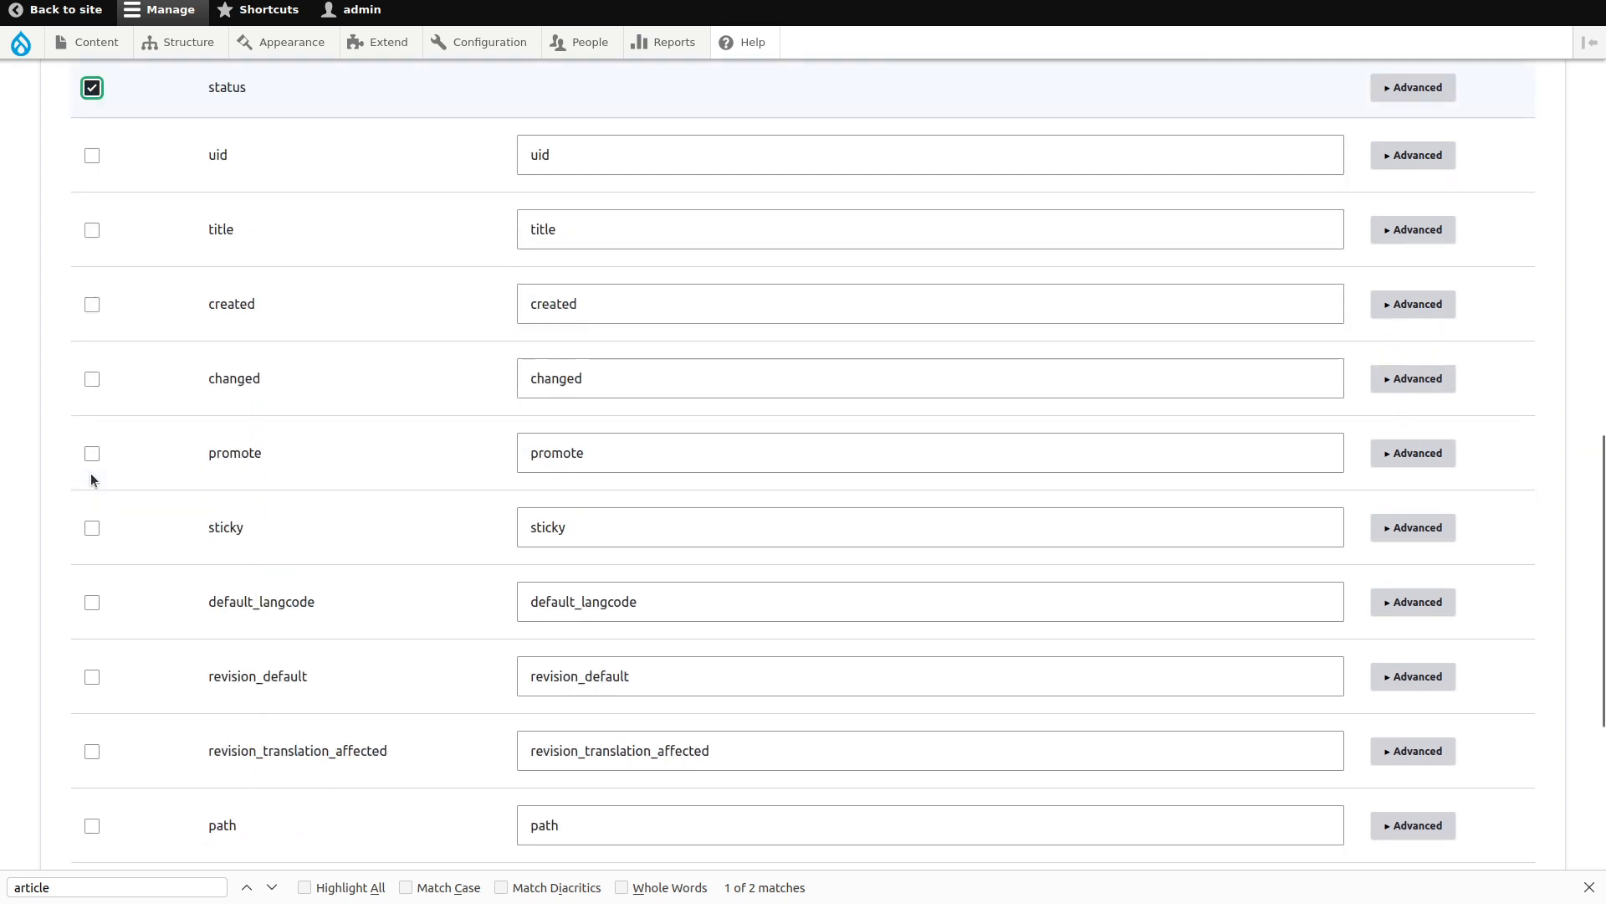
{"action": "left_click", "coordinate": [93, 158]}
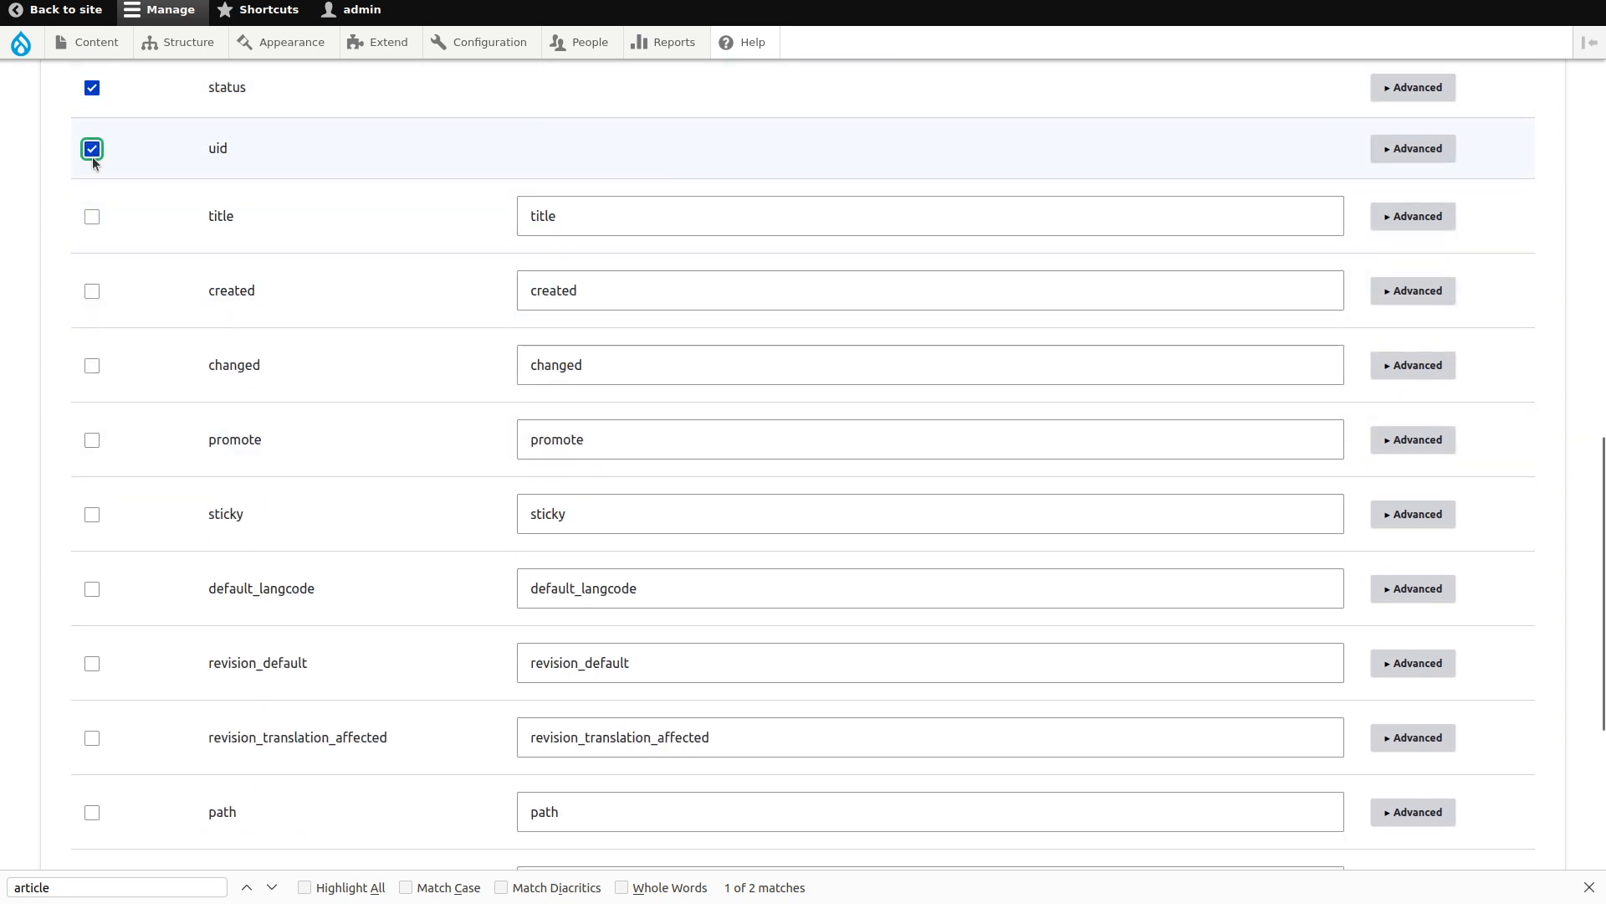
{"action": "left_click", "coordinate": [92, 290]}
{"action": "left_click", "coordinate": [92, 352]}
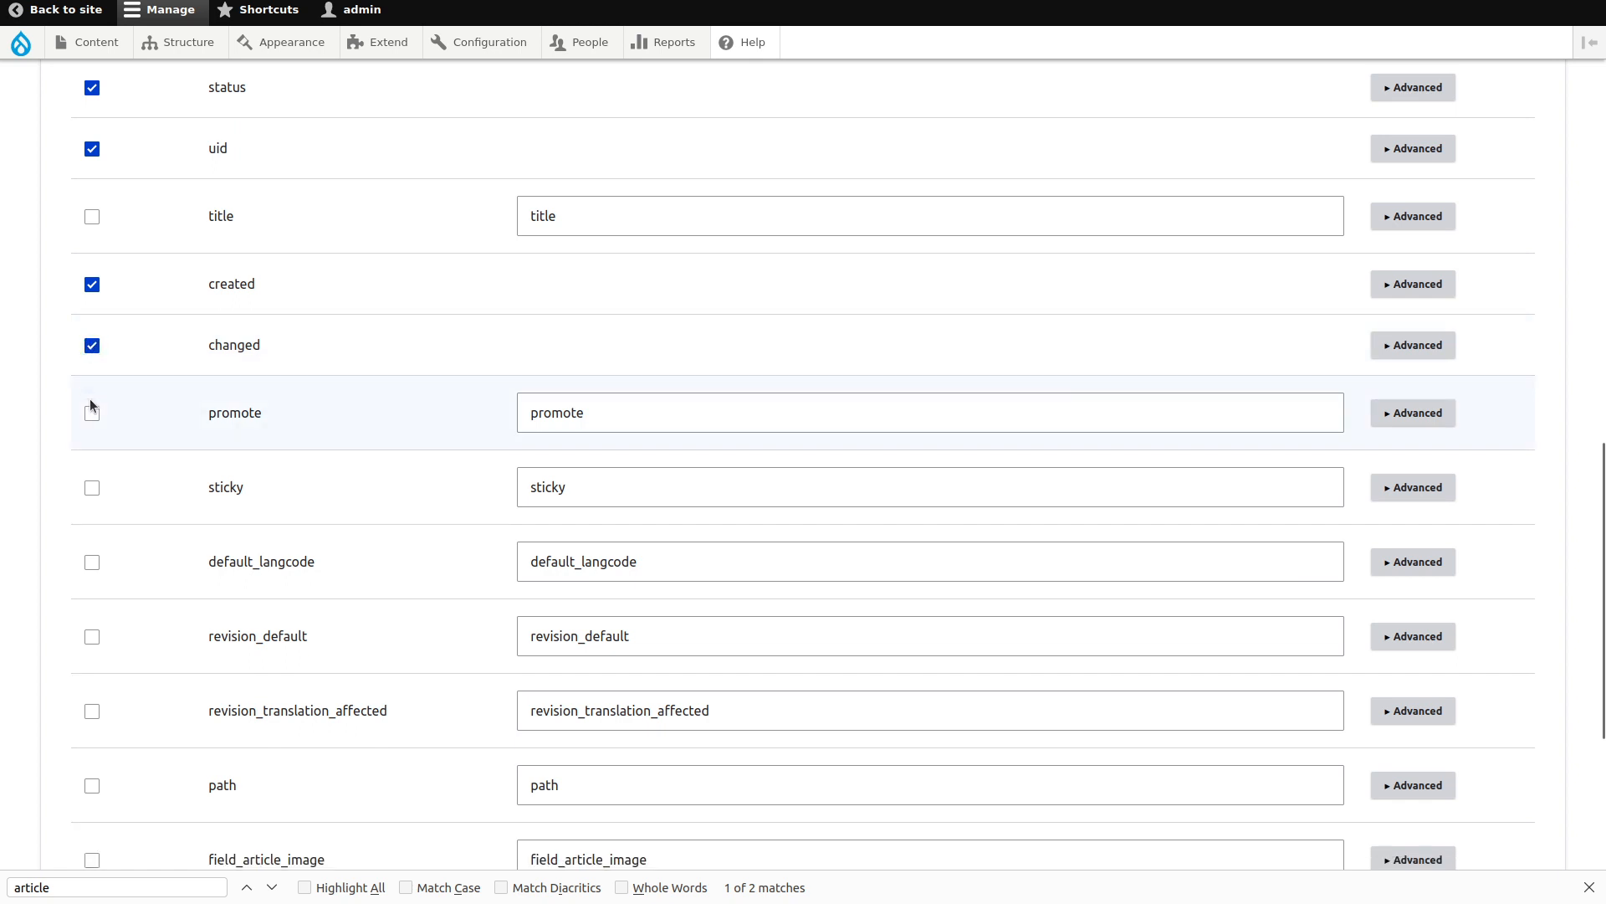
{"action": "left_click", "coordinate": [91, 407]}
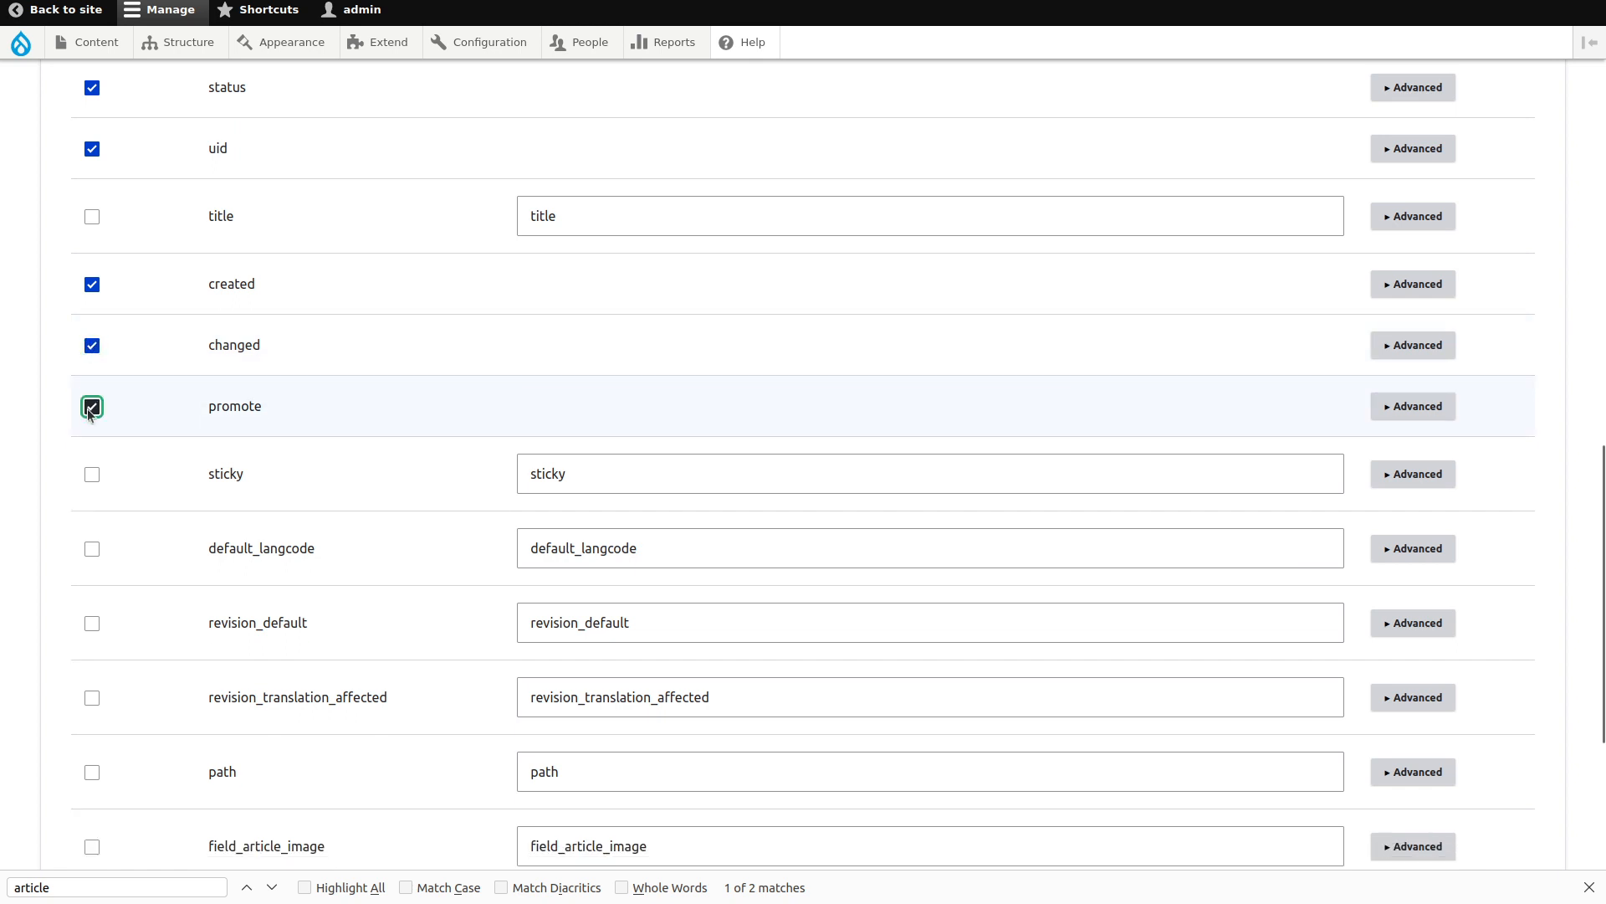
{"action": "left_click", "coordinate": [92, 474]}
{"action": "scroll", "coordinate": [50, 385], "scroll_direction": "down", "scroll_amount": 2}
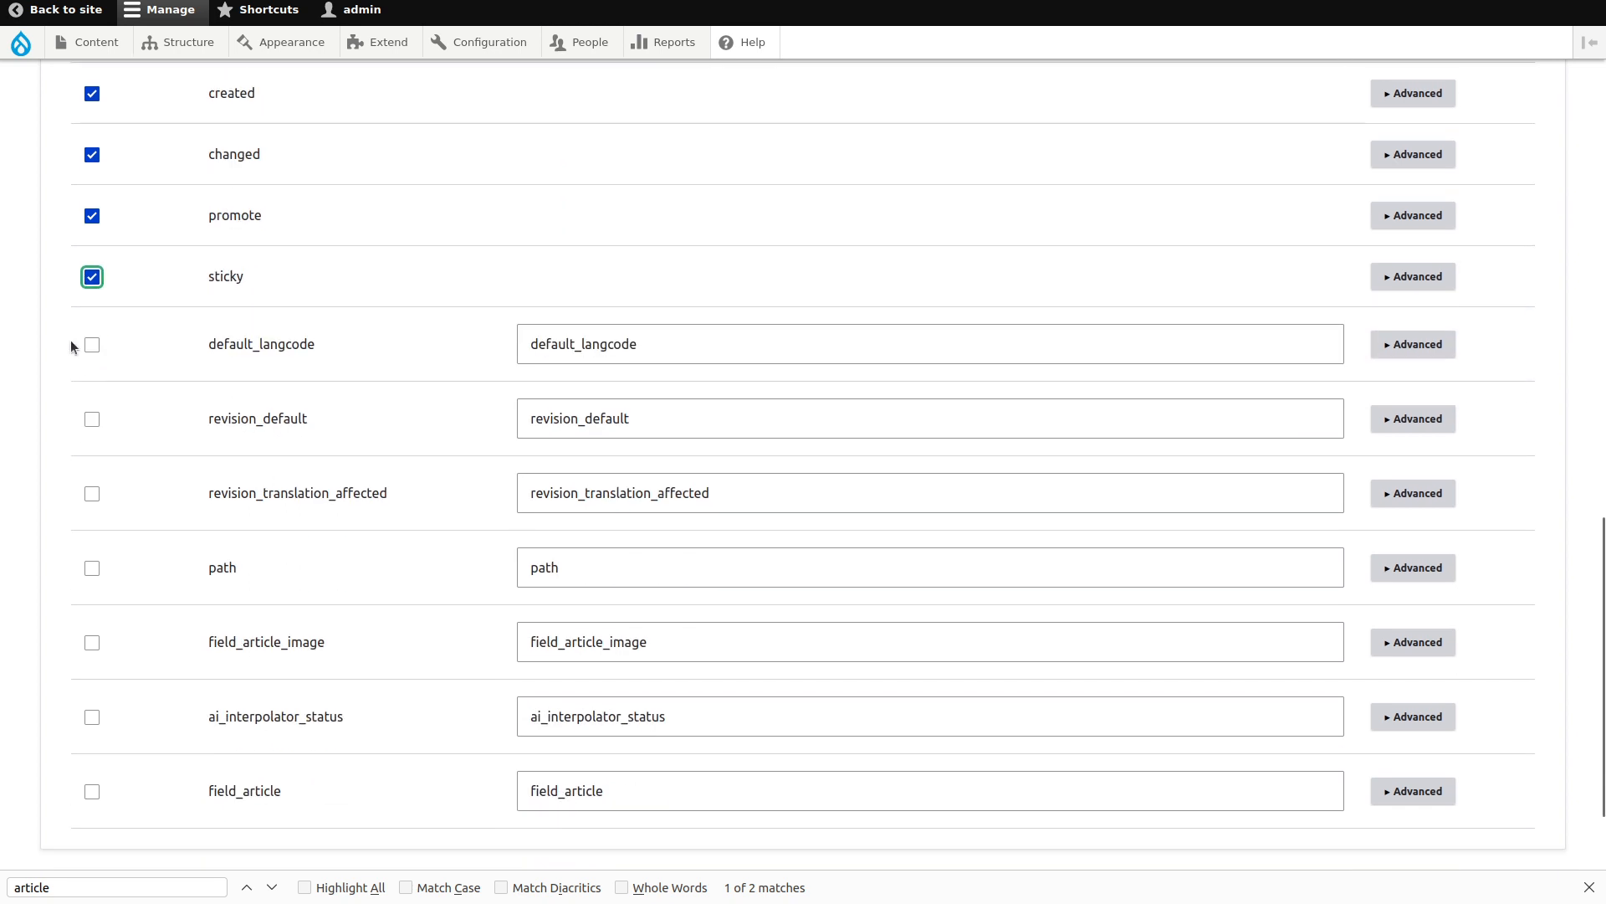
{"action": "left_click", "coordinate": [92, 338]}
{"action": "left_click", "coordinate": [93, 410]}
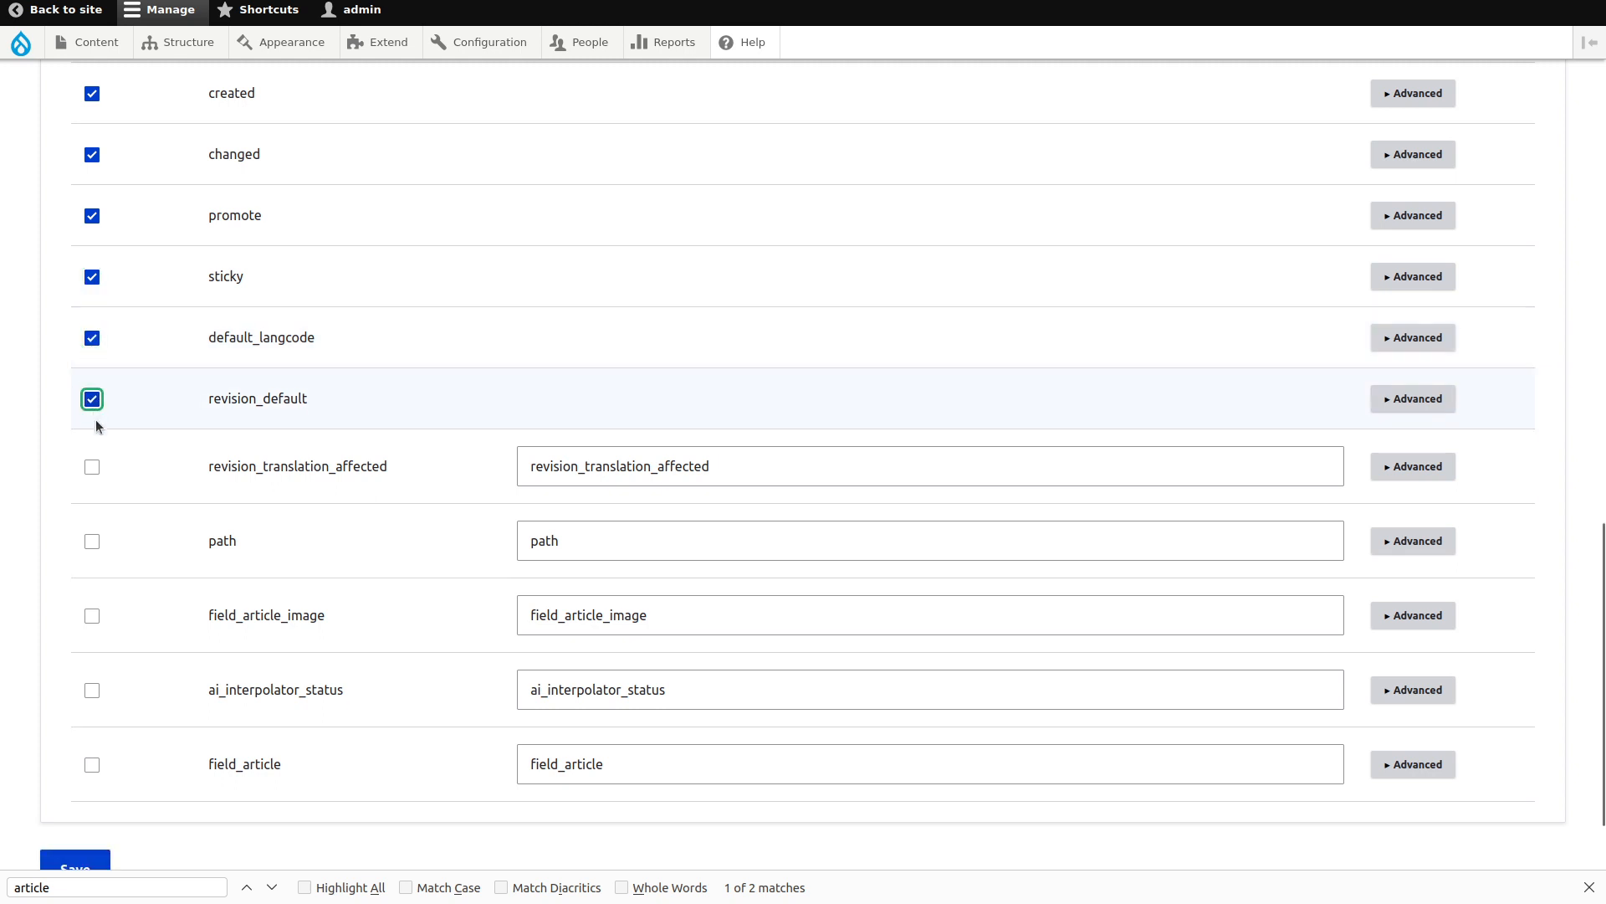
{"action": "left_click", "coordinate": [92, 466]}
{"action": "left_click", "coordinate": [93, 522]}
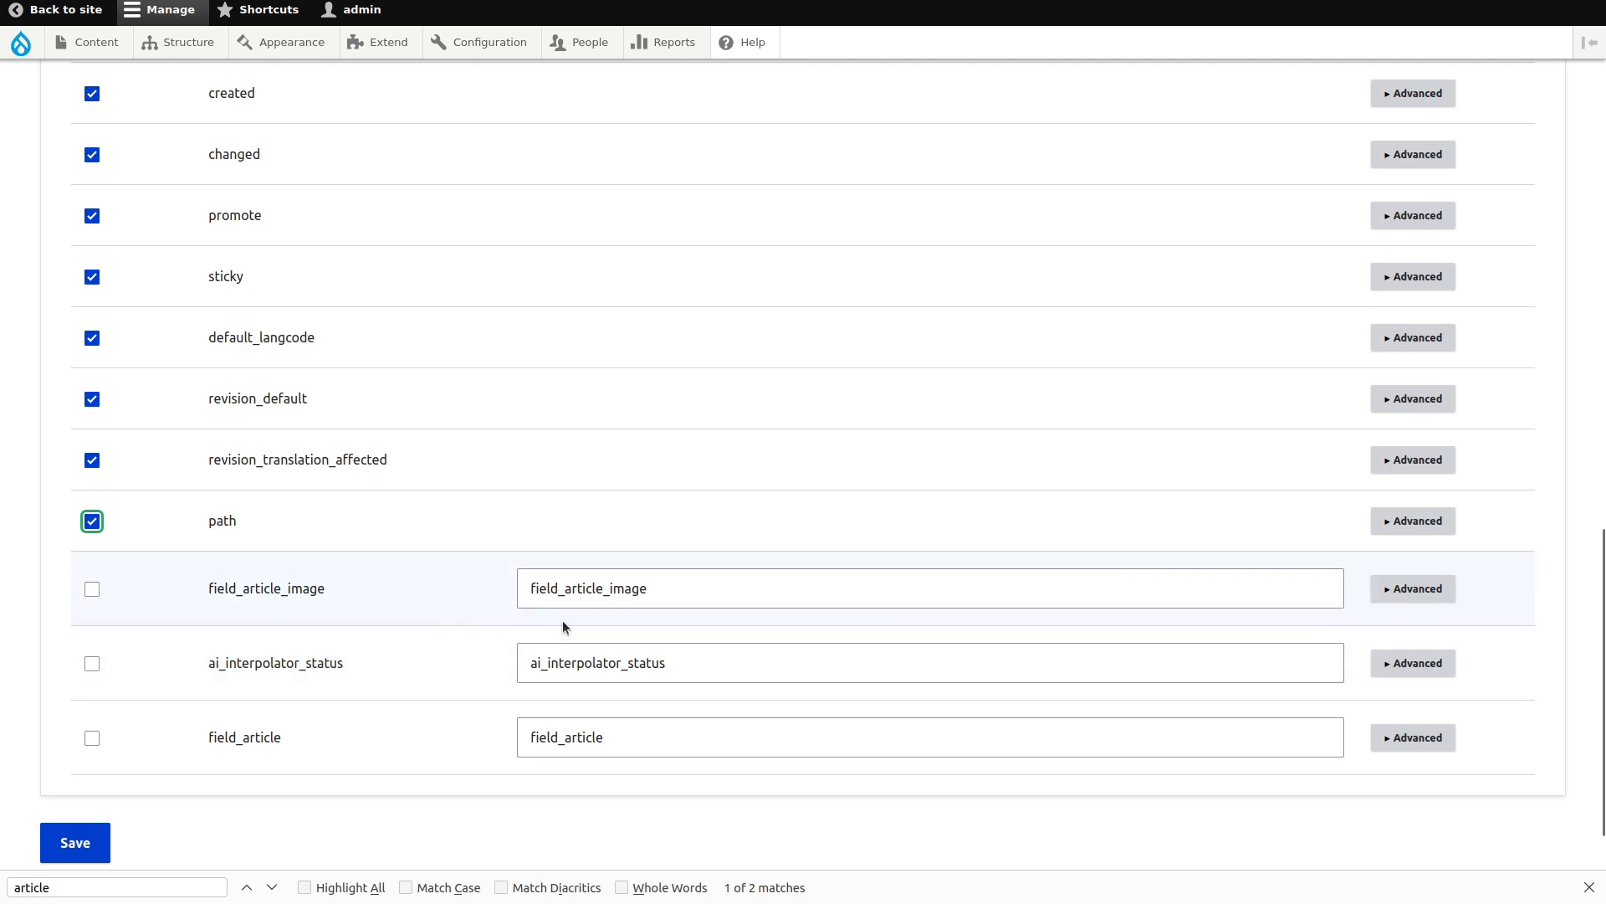
Strip 'field_' and 'ai_interpolator_' prefixes so aliases read article_image, article and status, then save.
{"action": "left_click_drag", "start_coordinate": [571, 589], "coordinate": [516, 588]}
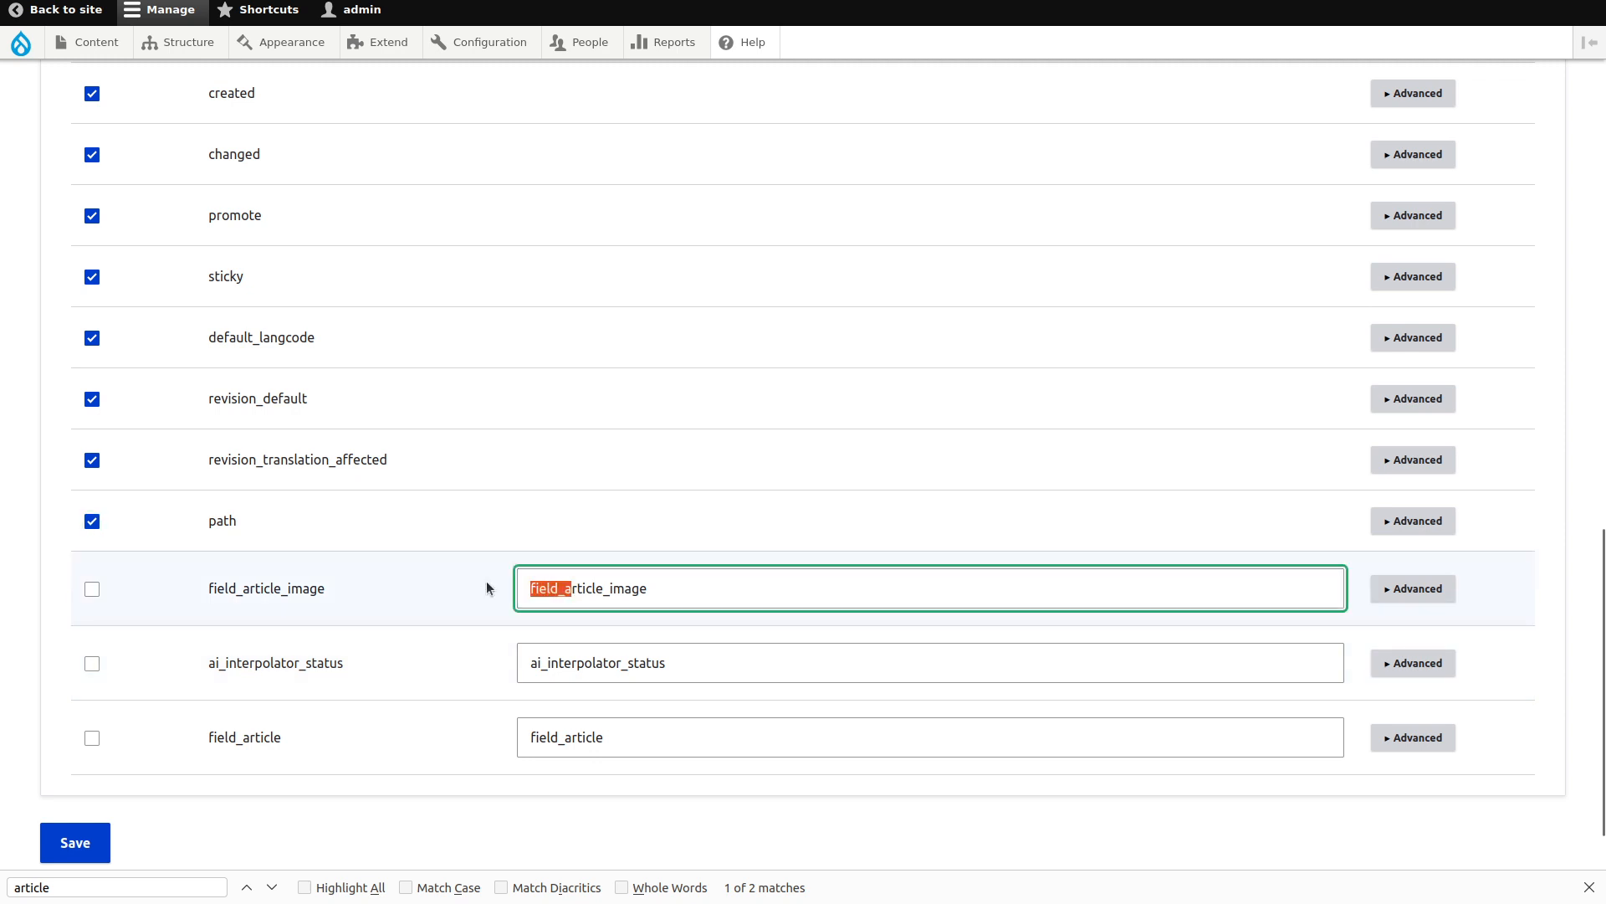
{"action": "type", "text": "a"}
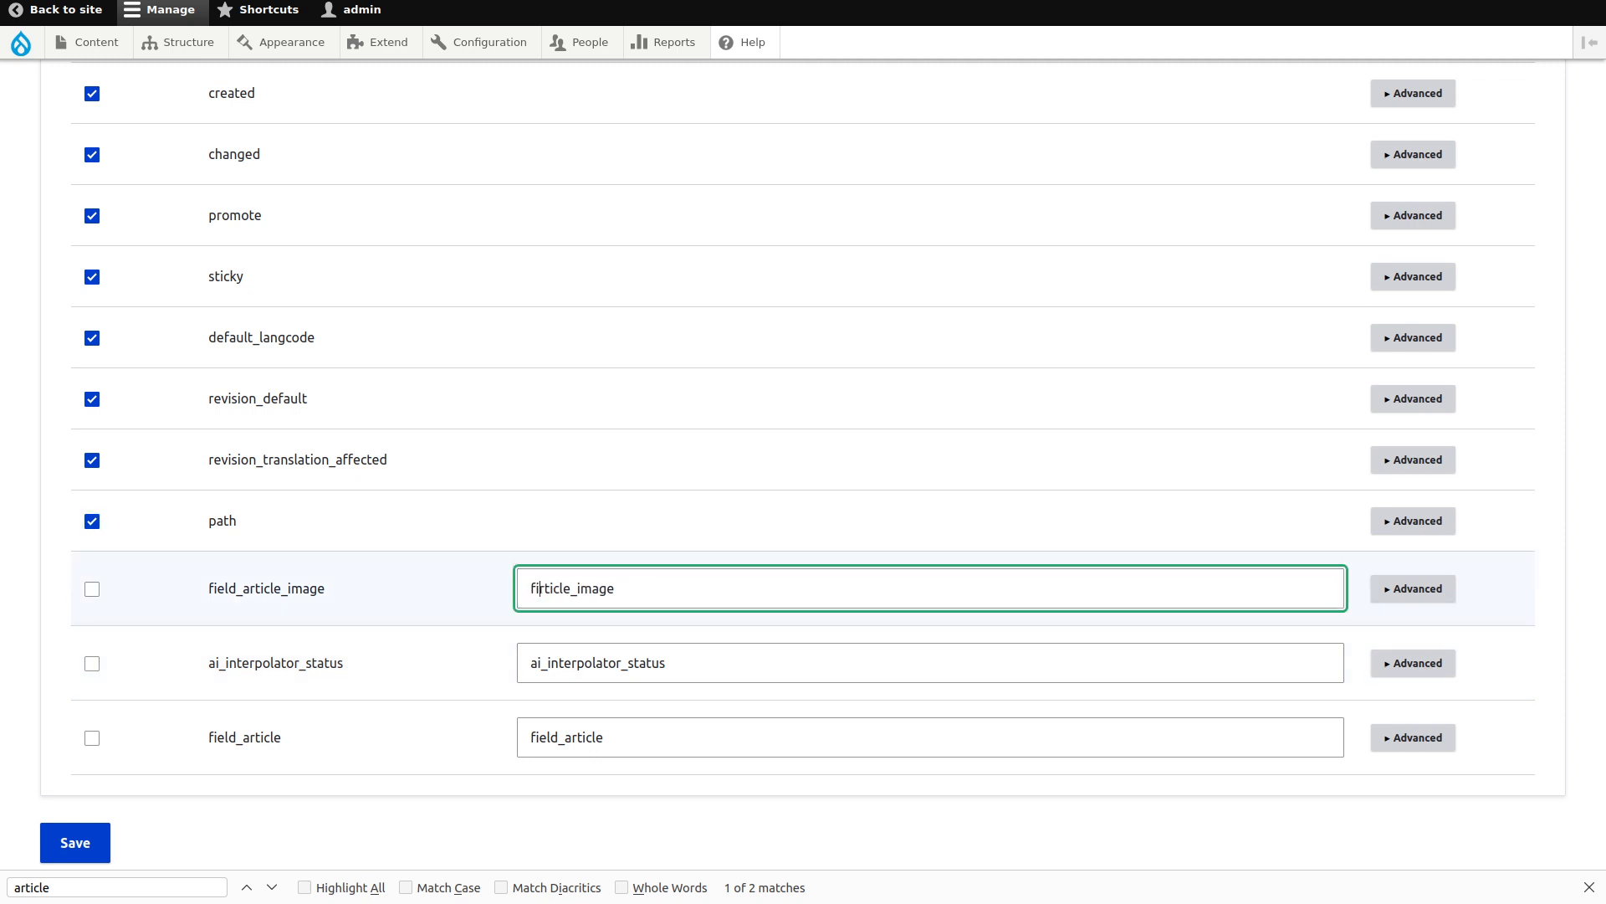
{"action": "key", "text": "Escape"}
{"action": "left_click_drag", "start_coordinate": [561, 739], "coordinate": [491, 725]}
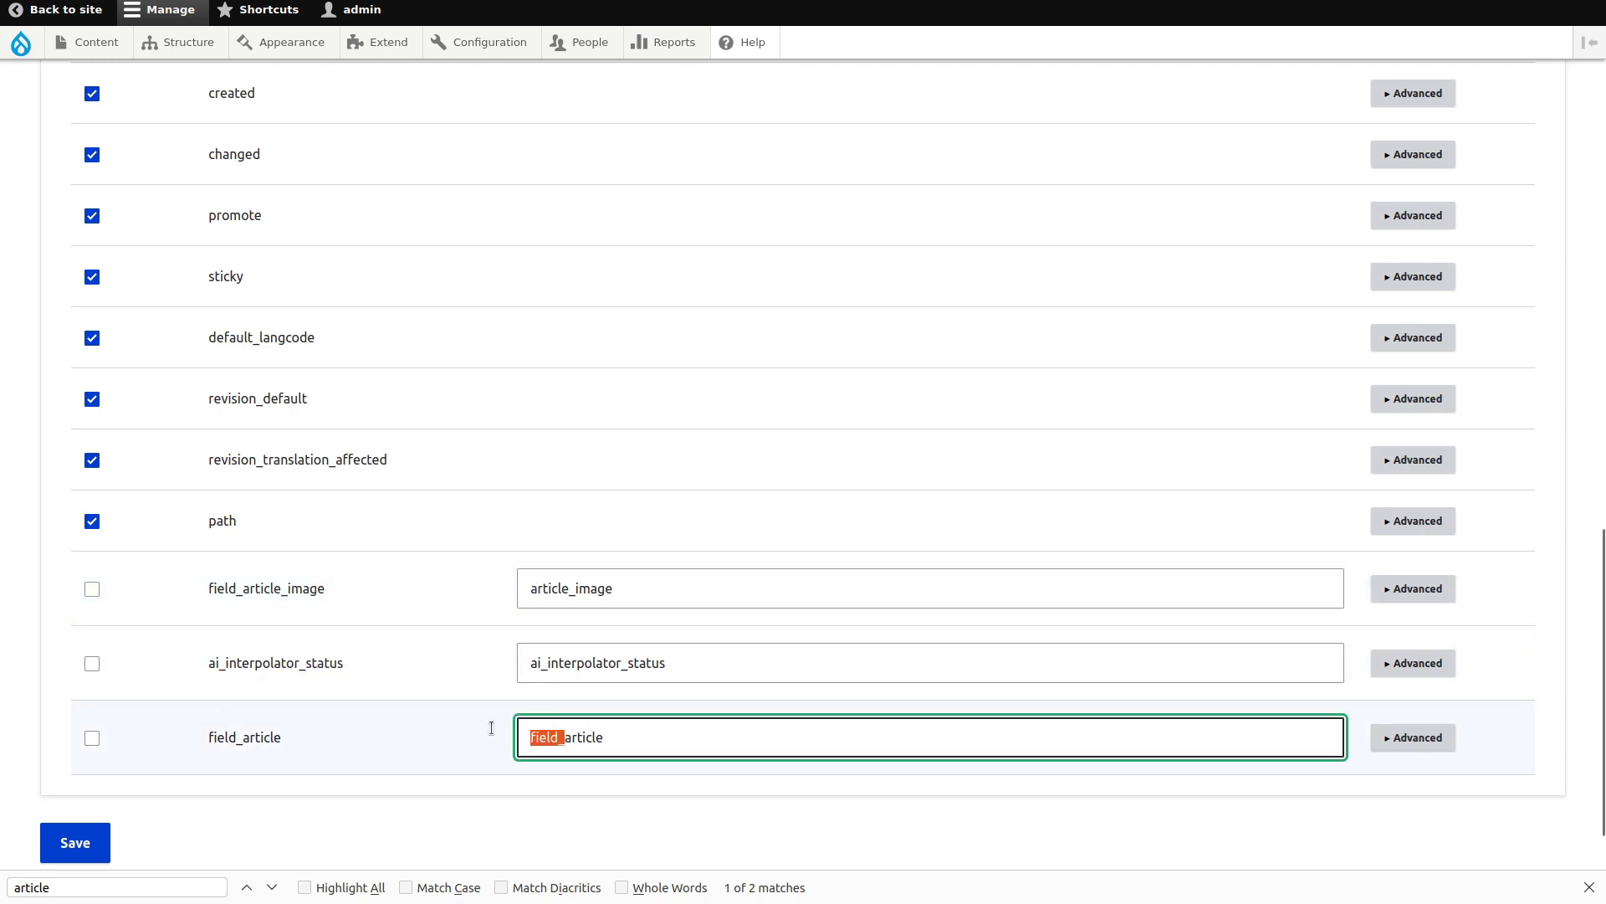
{"action": "key", "text": "BackSpace"}
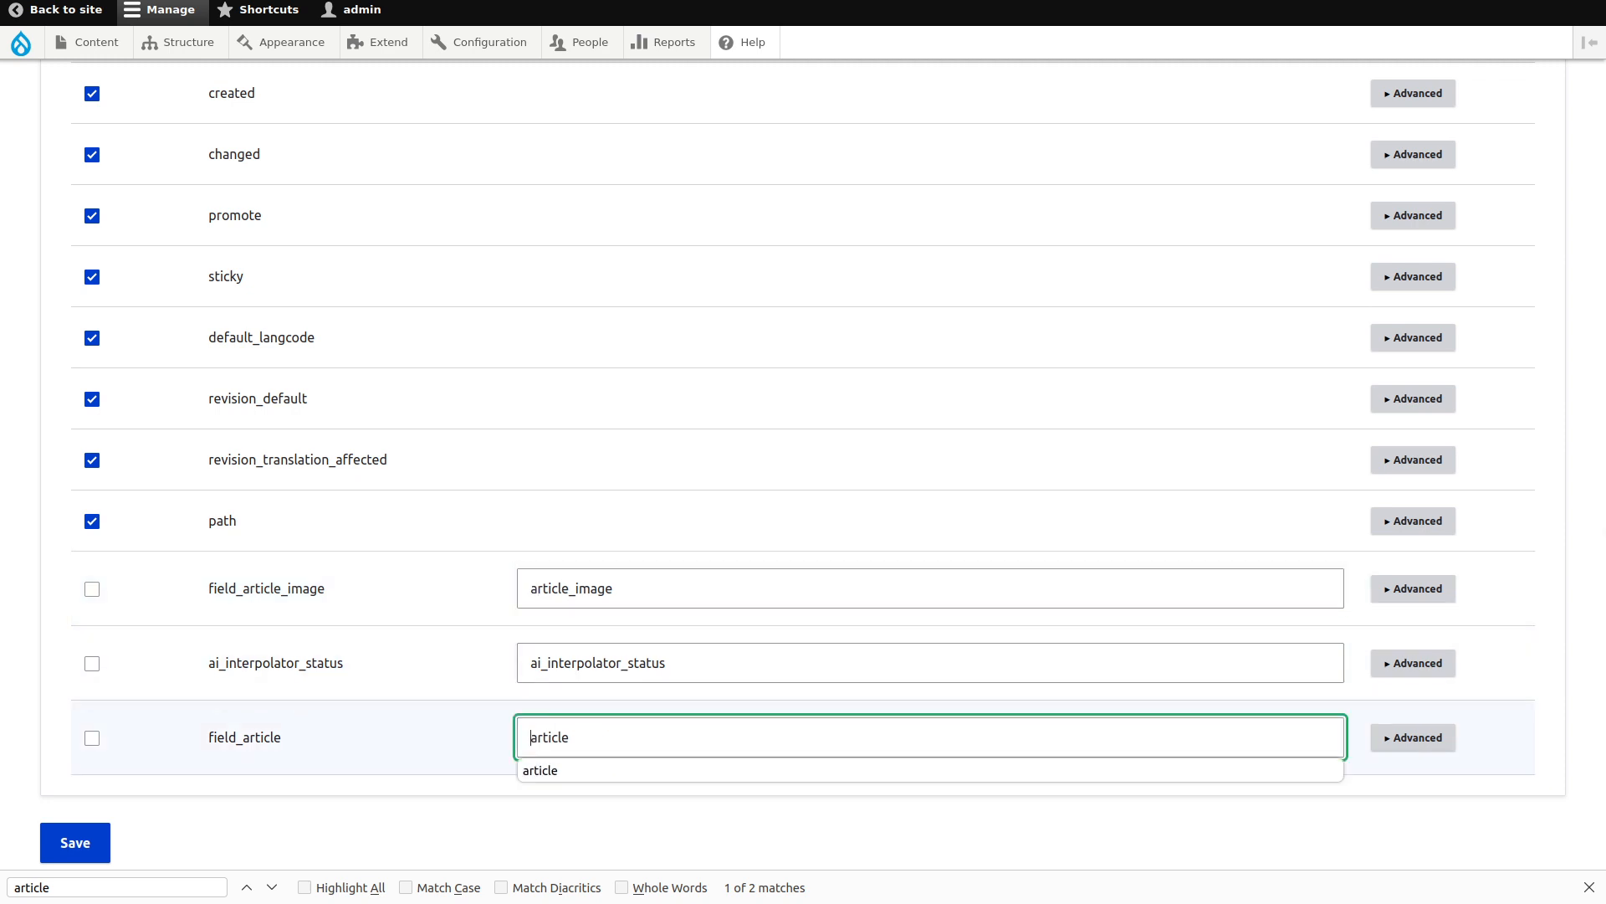
{"action": "left_click_drag", "start_coordinate": [627, 669], "coordinate": [465, 640]}
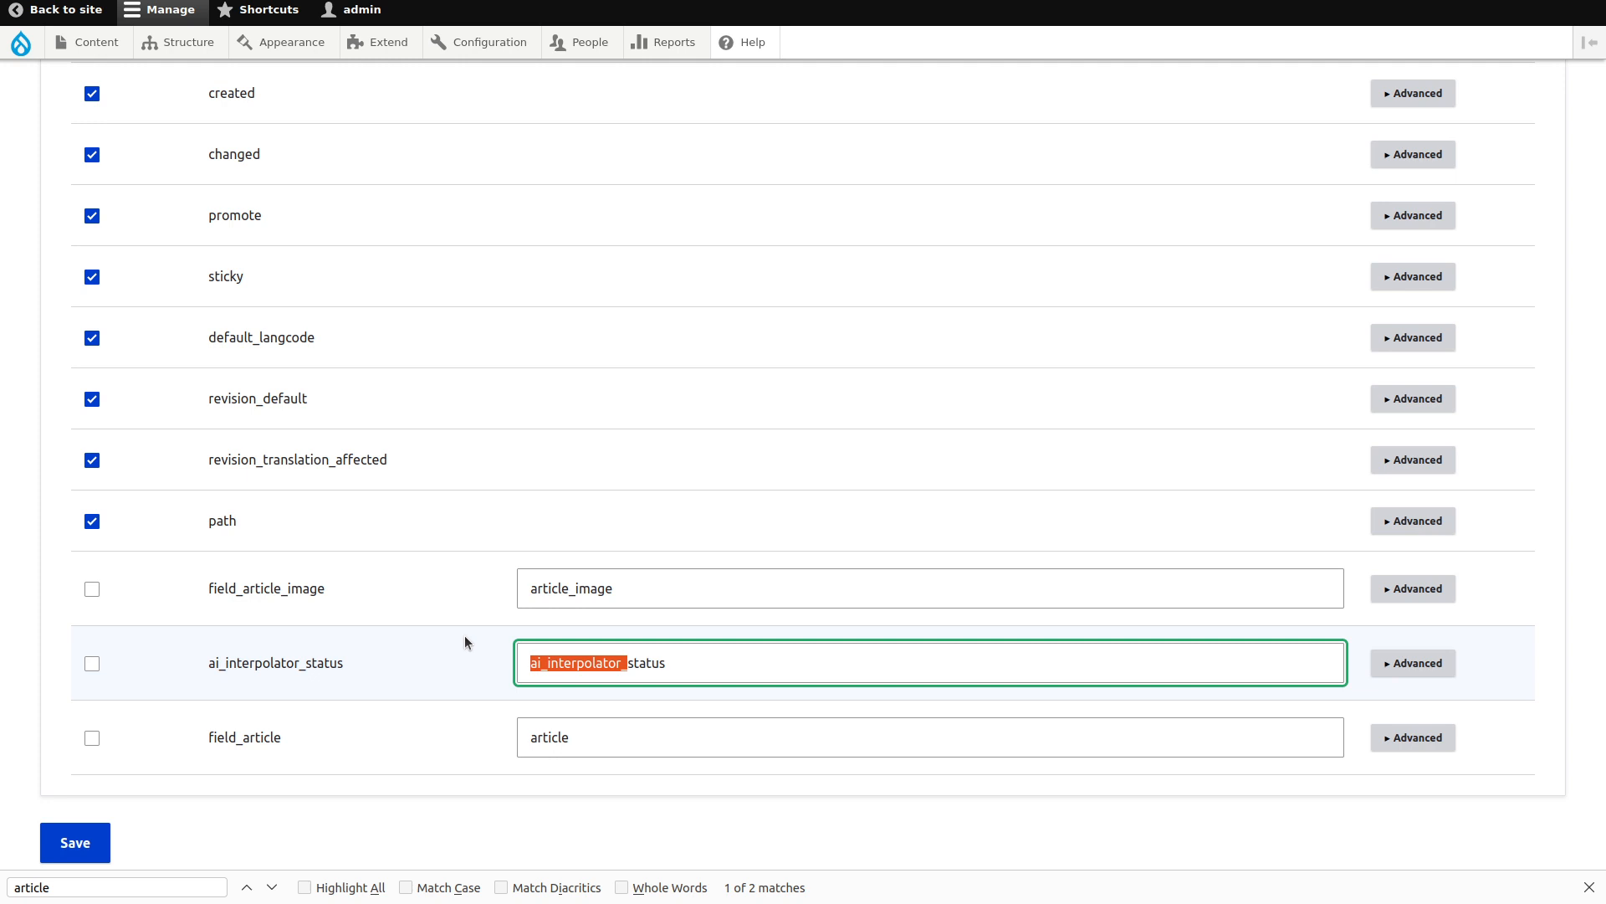
{"action": "left_click", "coordinate": [522, 663]}
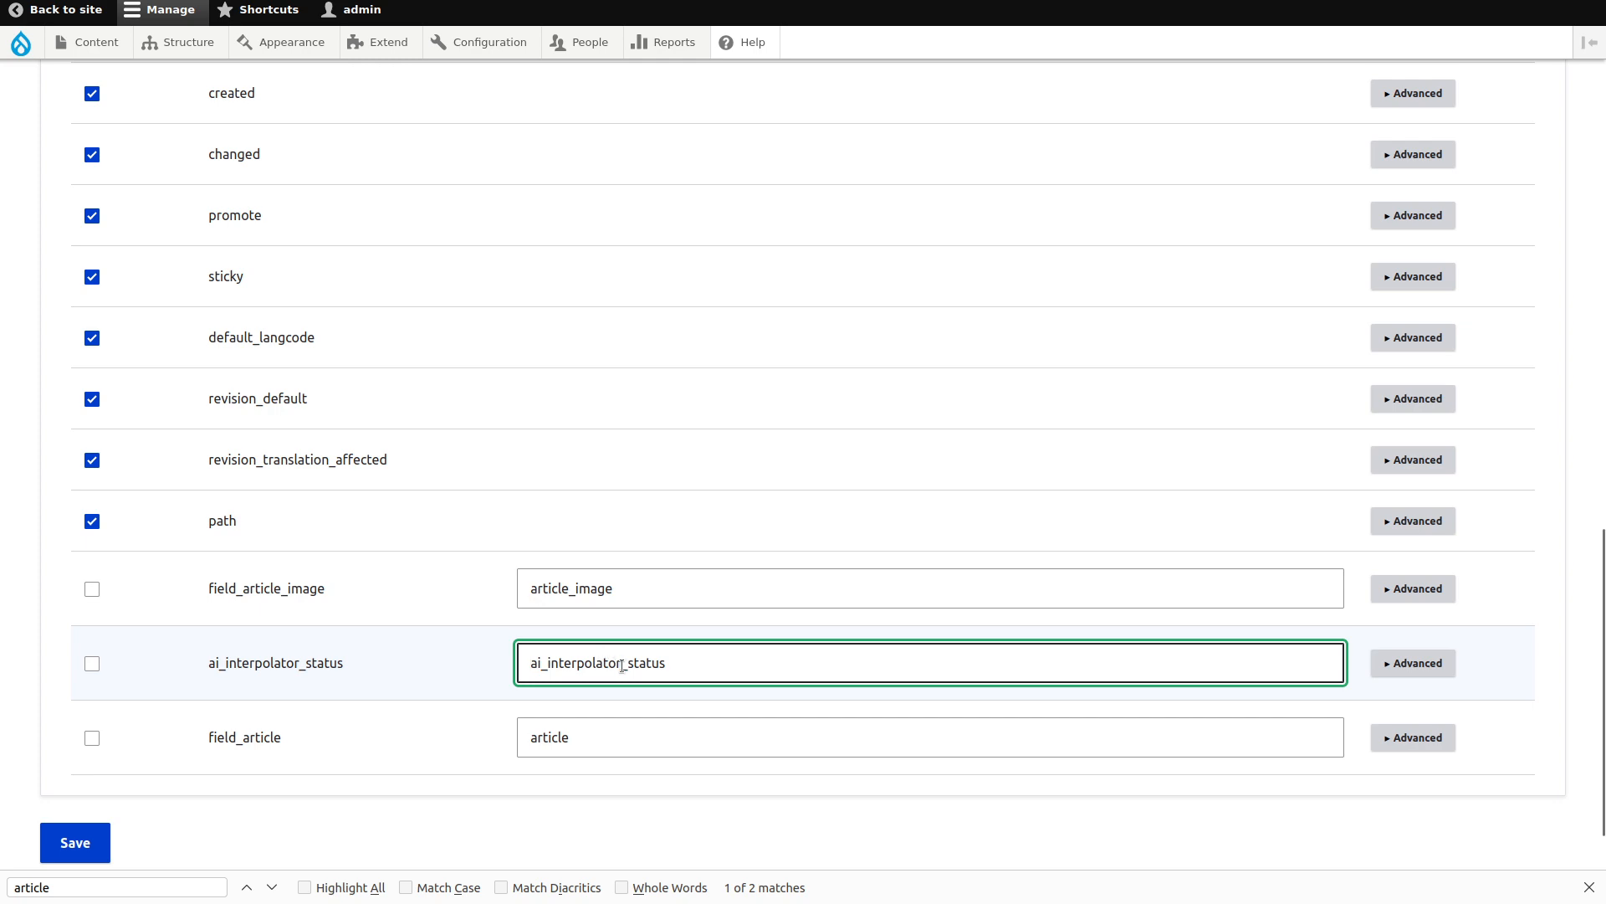
{"action": "left_click_drag", "start_coordinate": [624, 663], "coordinate": [481, 662]}
{"action": "key", "text": "BackSpace"}
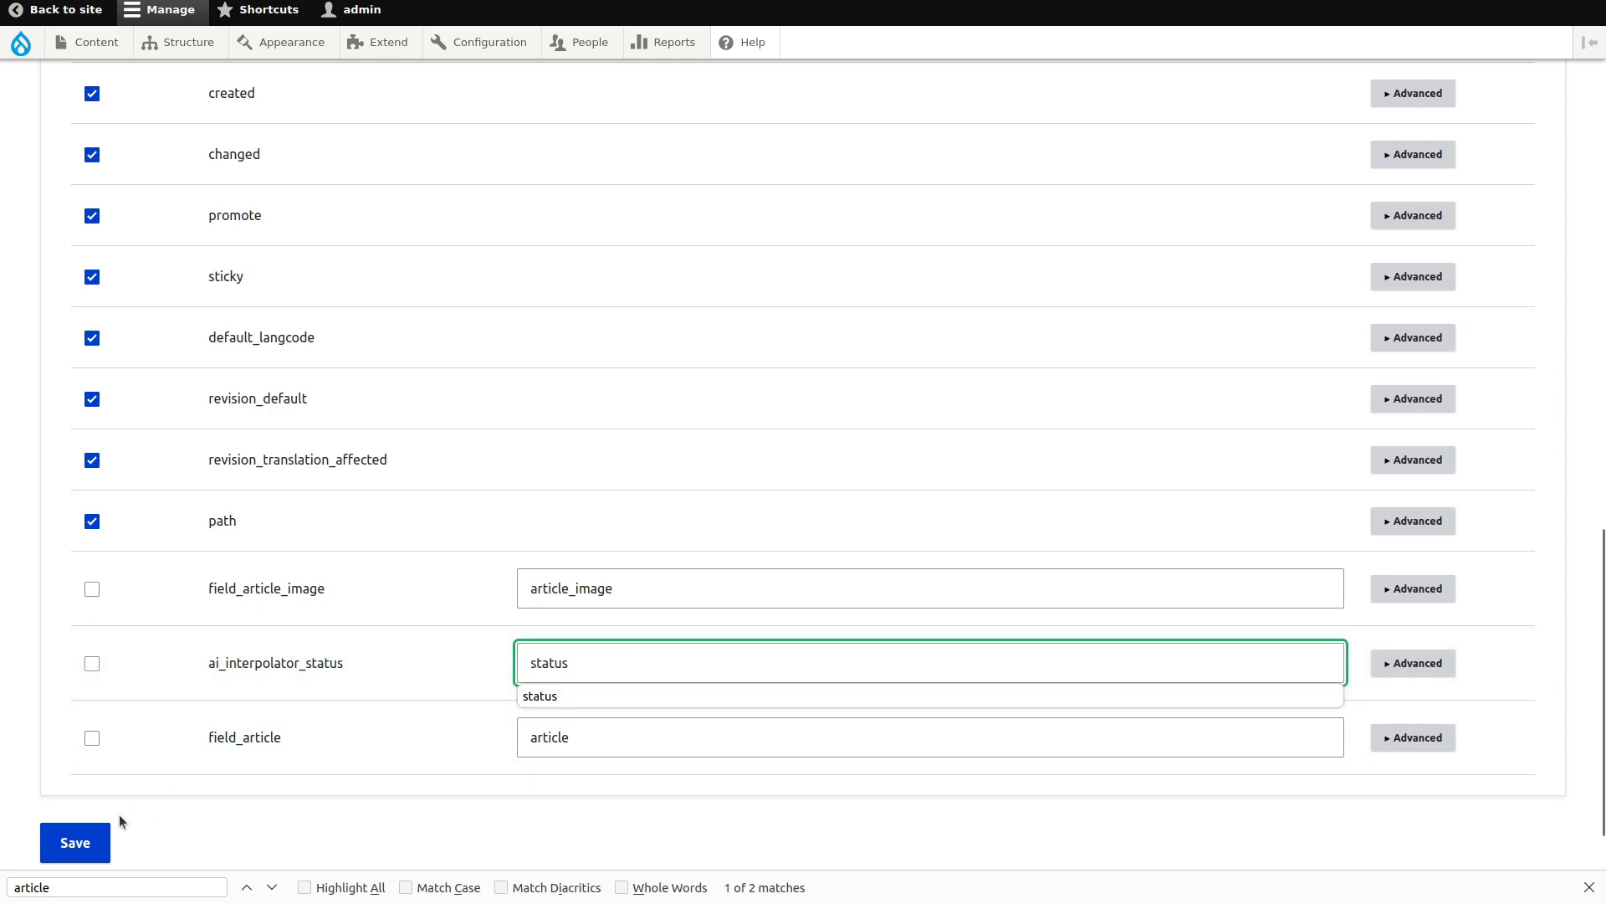
{"action": "left_click", "coordinate": [92, 828]}
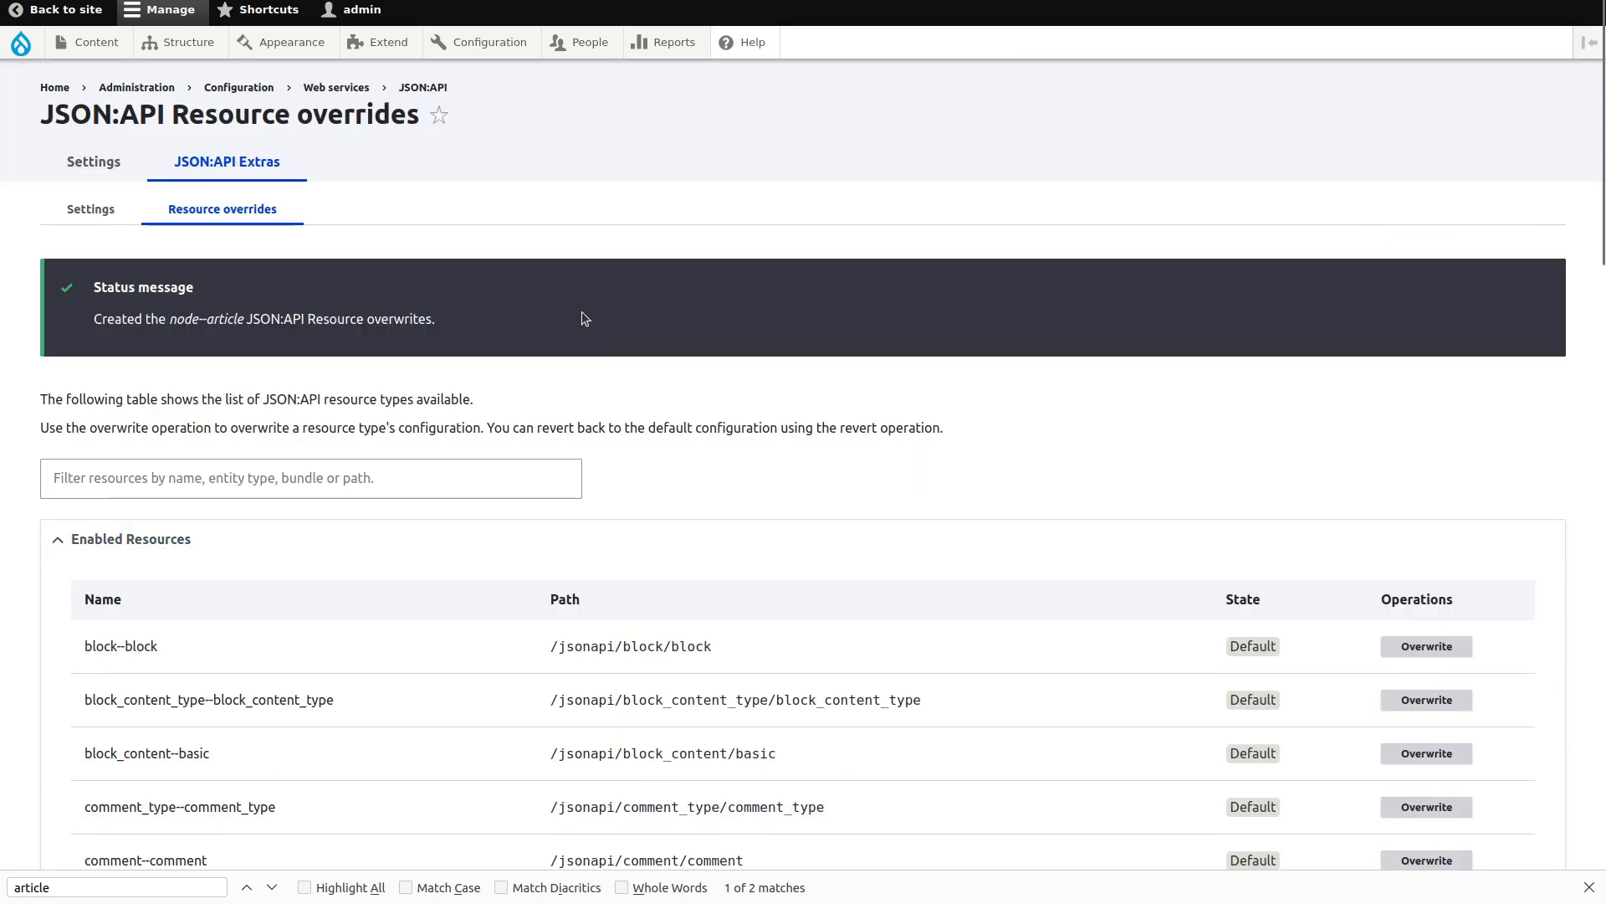
Load /jsonapi/articles in the JSON tab to confirm the article response.
{"action": "key", "text": "ctrl+Tab"}
{"action": "key", "text": "F5"}
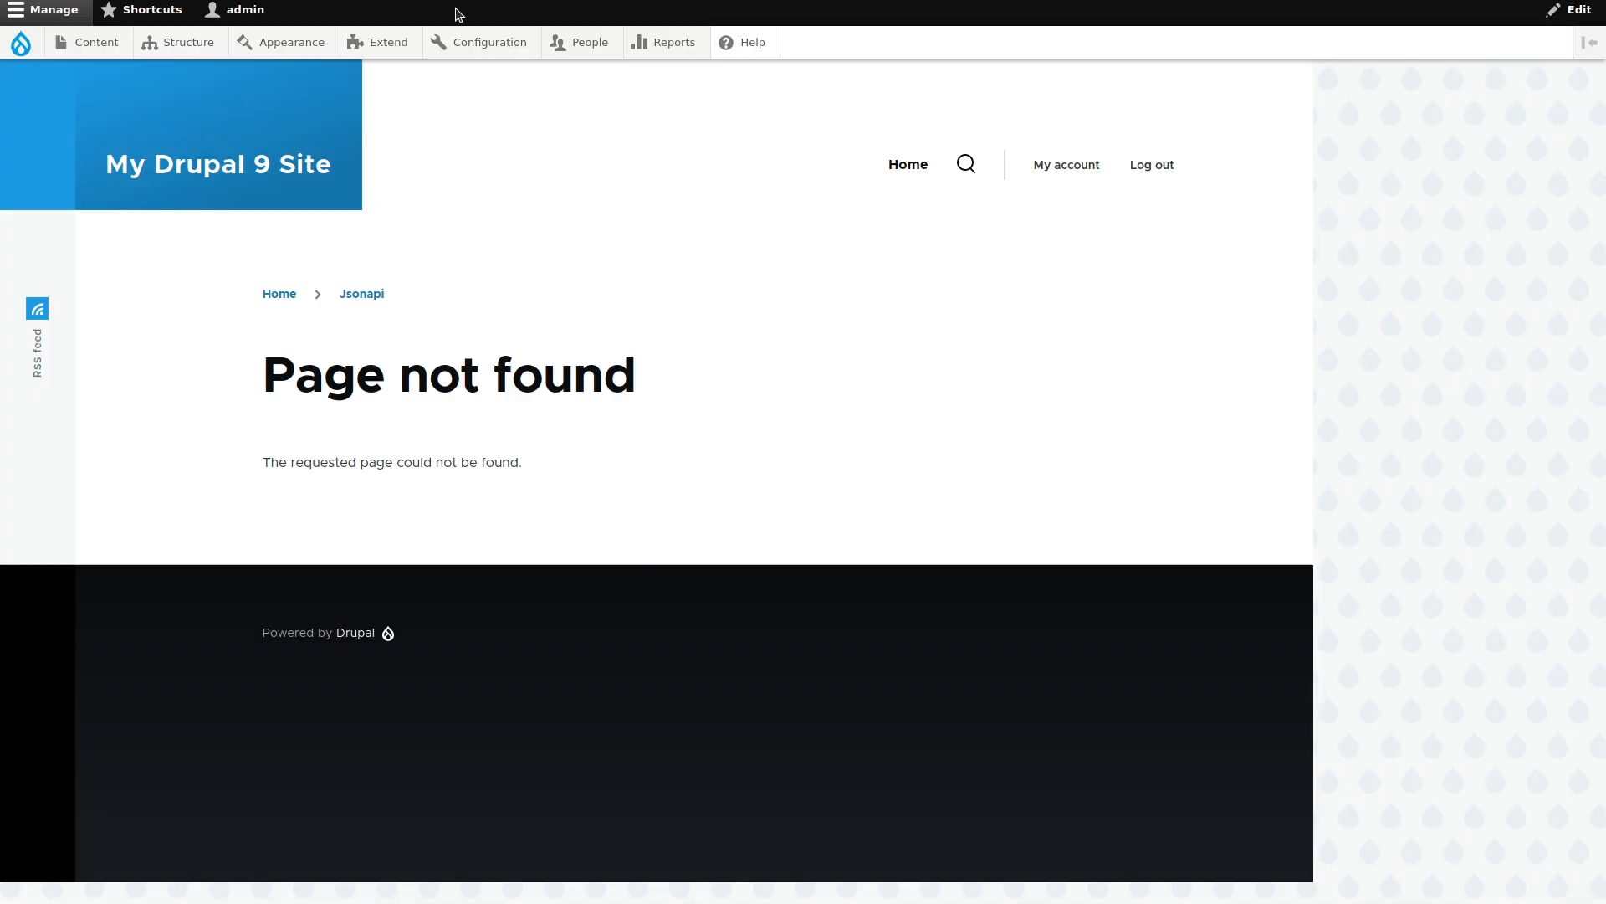
{"action": "key", "text": "ctrl+l"}
{"action": "type", "text": "articles"}
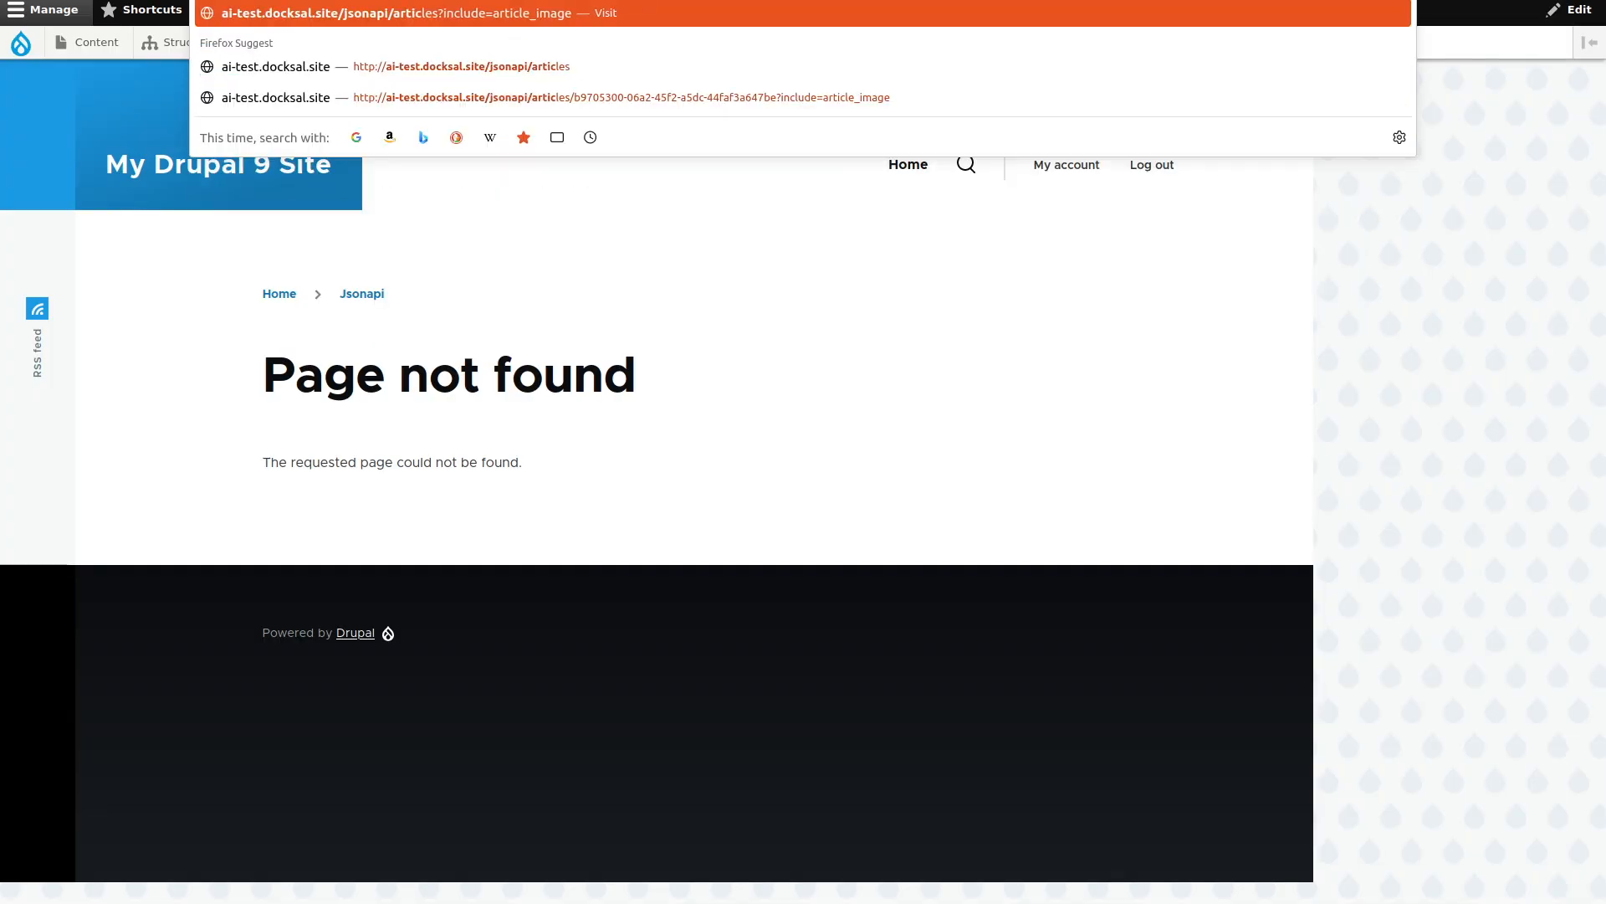
{"action": "key", "text": "Delete"}
{"action": "key", "text": "Return"}
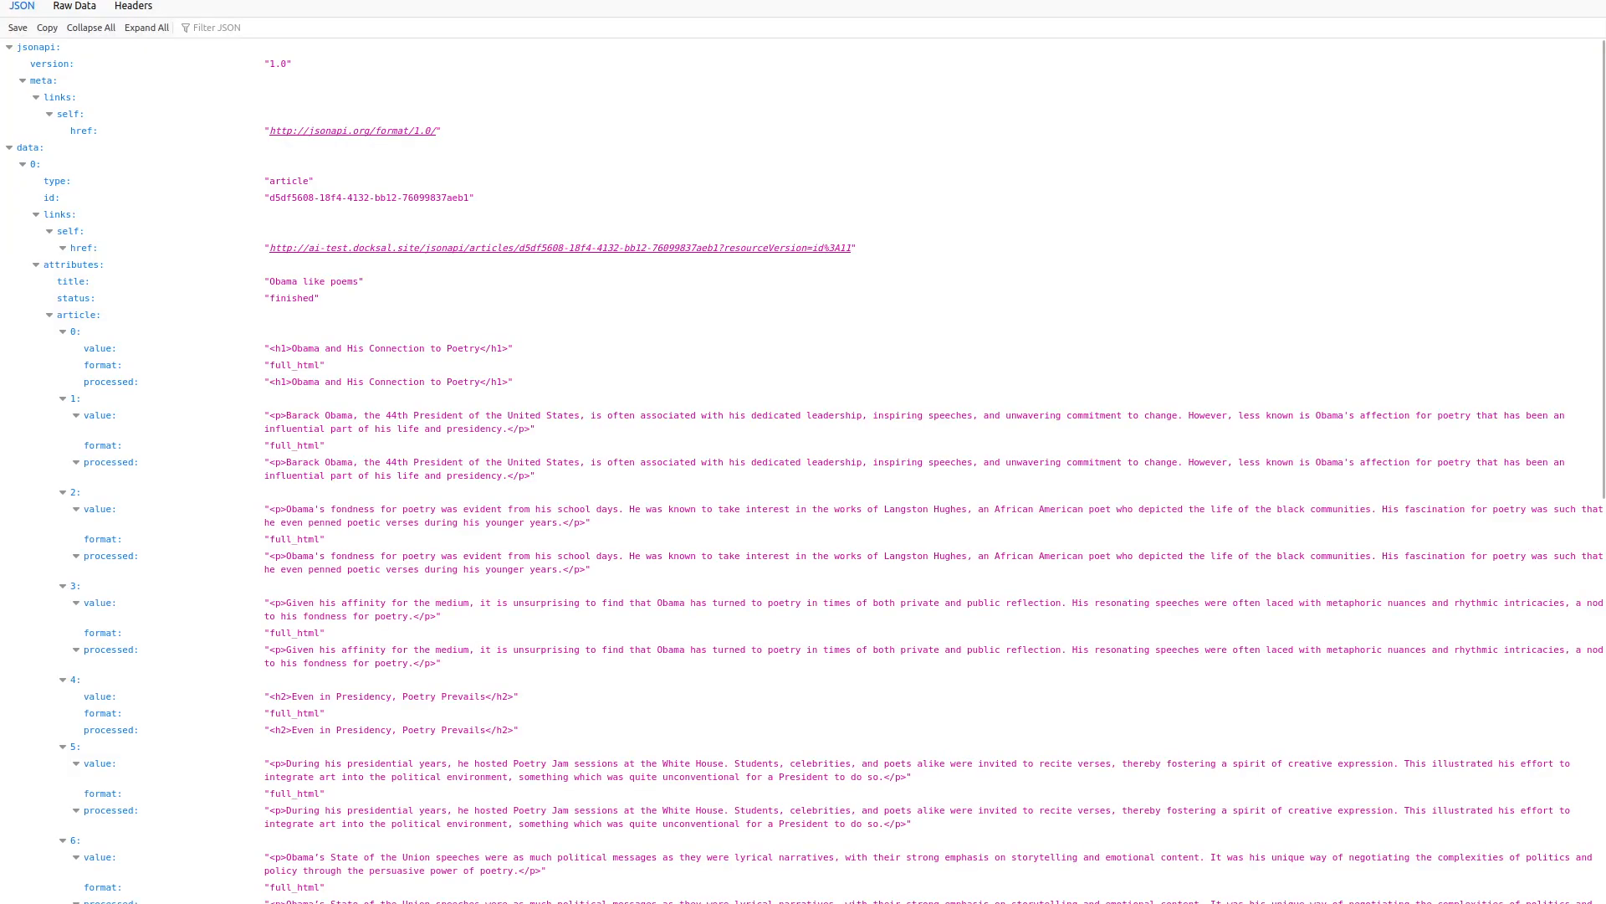
Back on the resource overrides list, search the page for the file--file resource.
{"action": "key", "text": "ctrl+Tab"}
{"action": "key", "text": "ctrl+f"}
{"action": "type", "text": "fik"}
{"action": "key", "text": "BackSpace"}
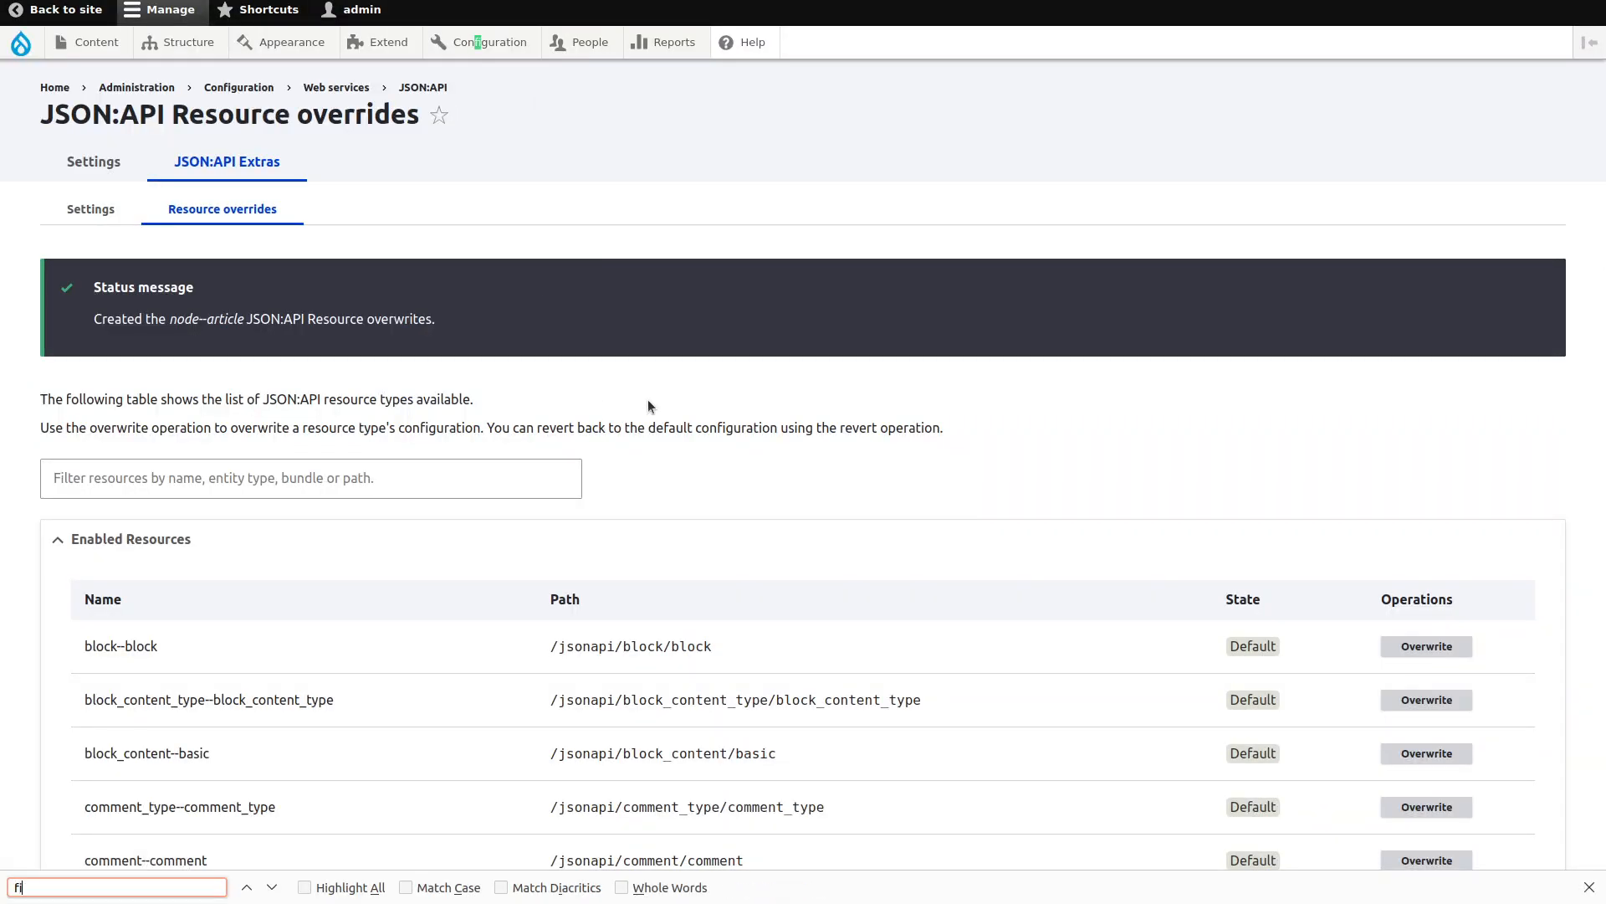
{"action": "type", "text": "le-fi"}
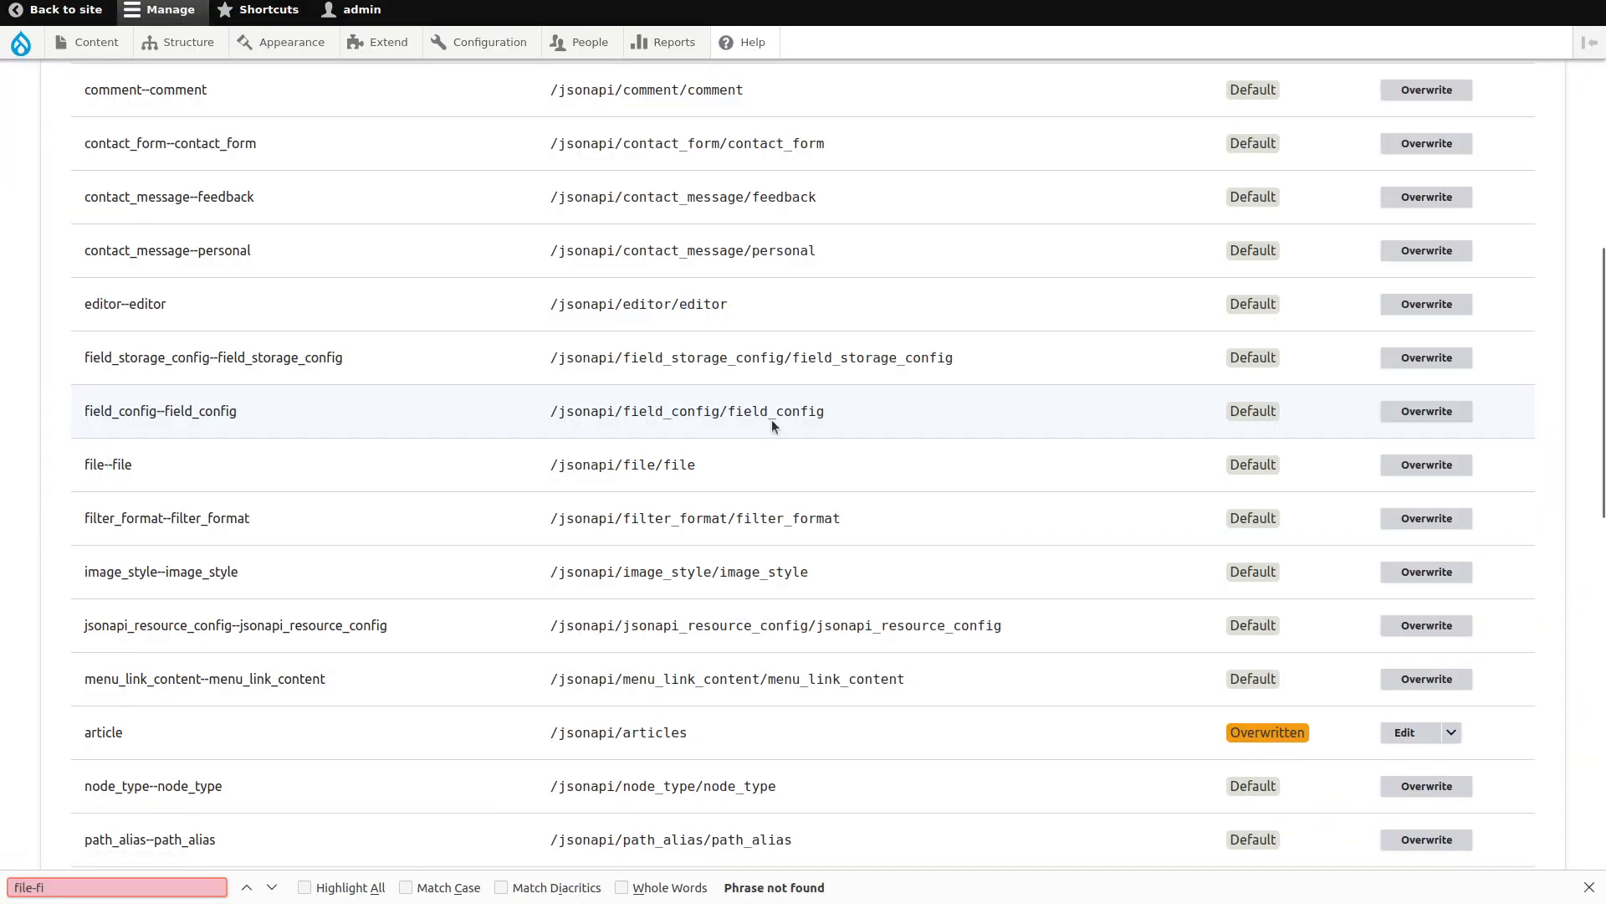
Override file--file with resource type 'file' and resource path 'files'.
{"action": "left_click", "coordinate": [1443, 465]}
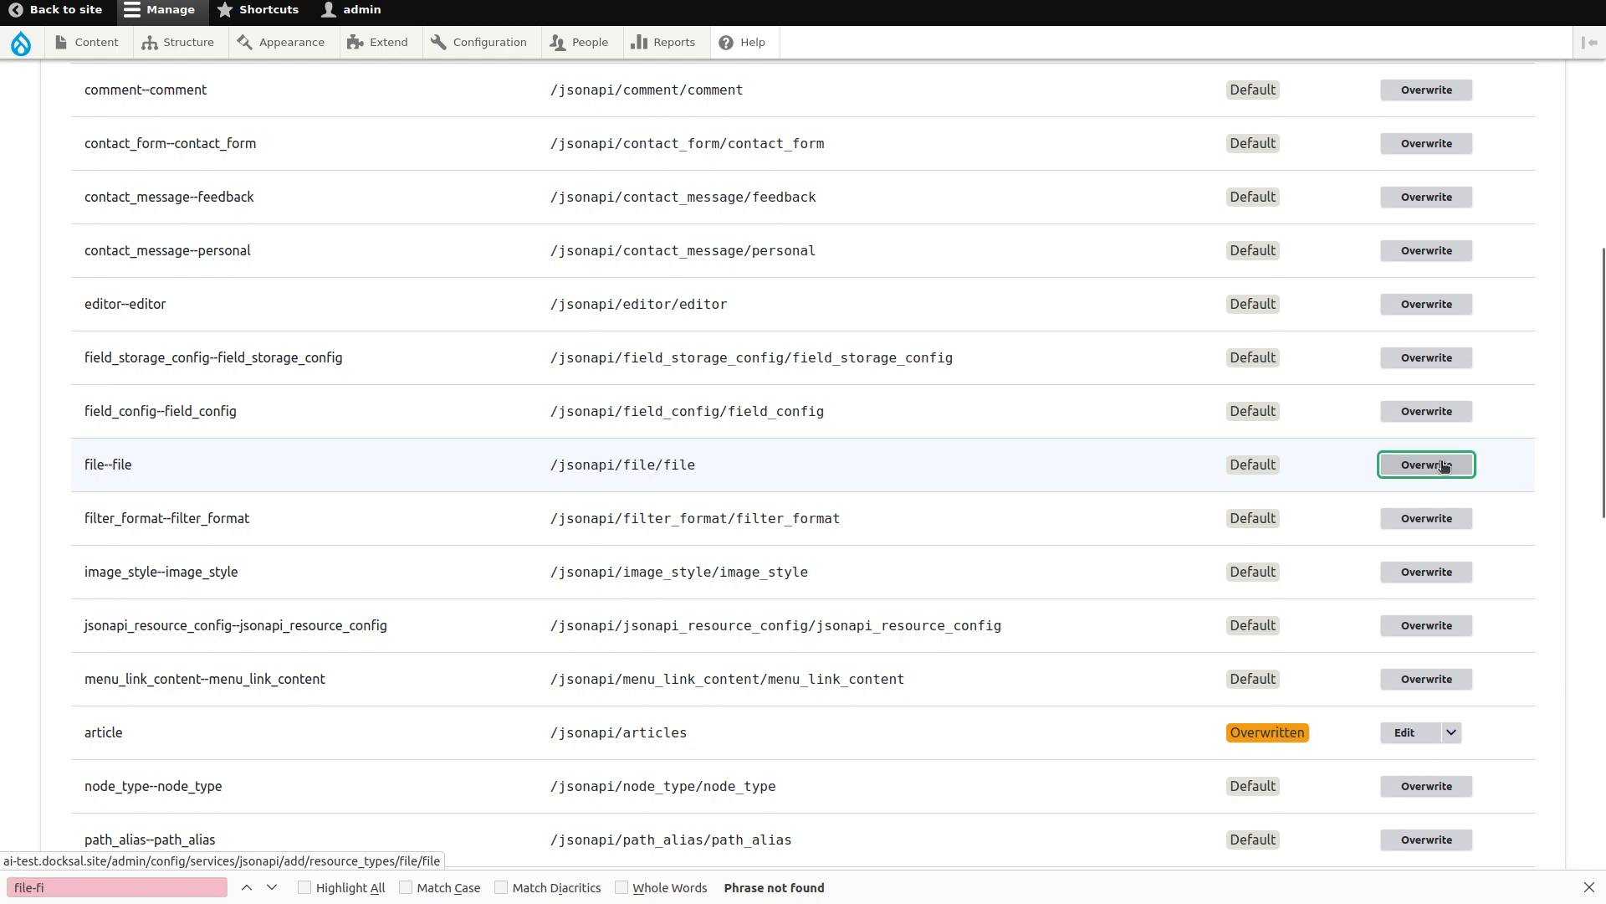
{"action": "key", "text": "Tab"}
{"action": "type", "text": "file"}
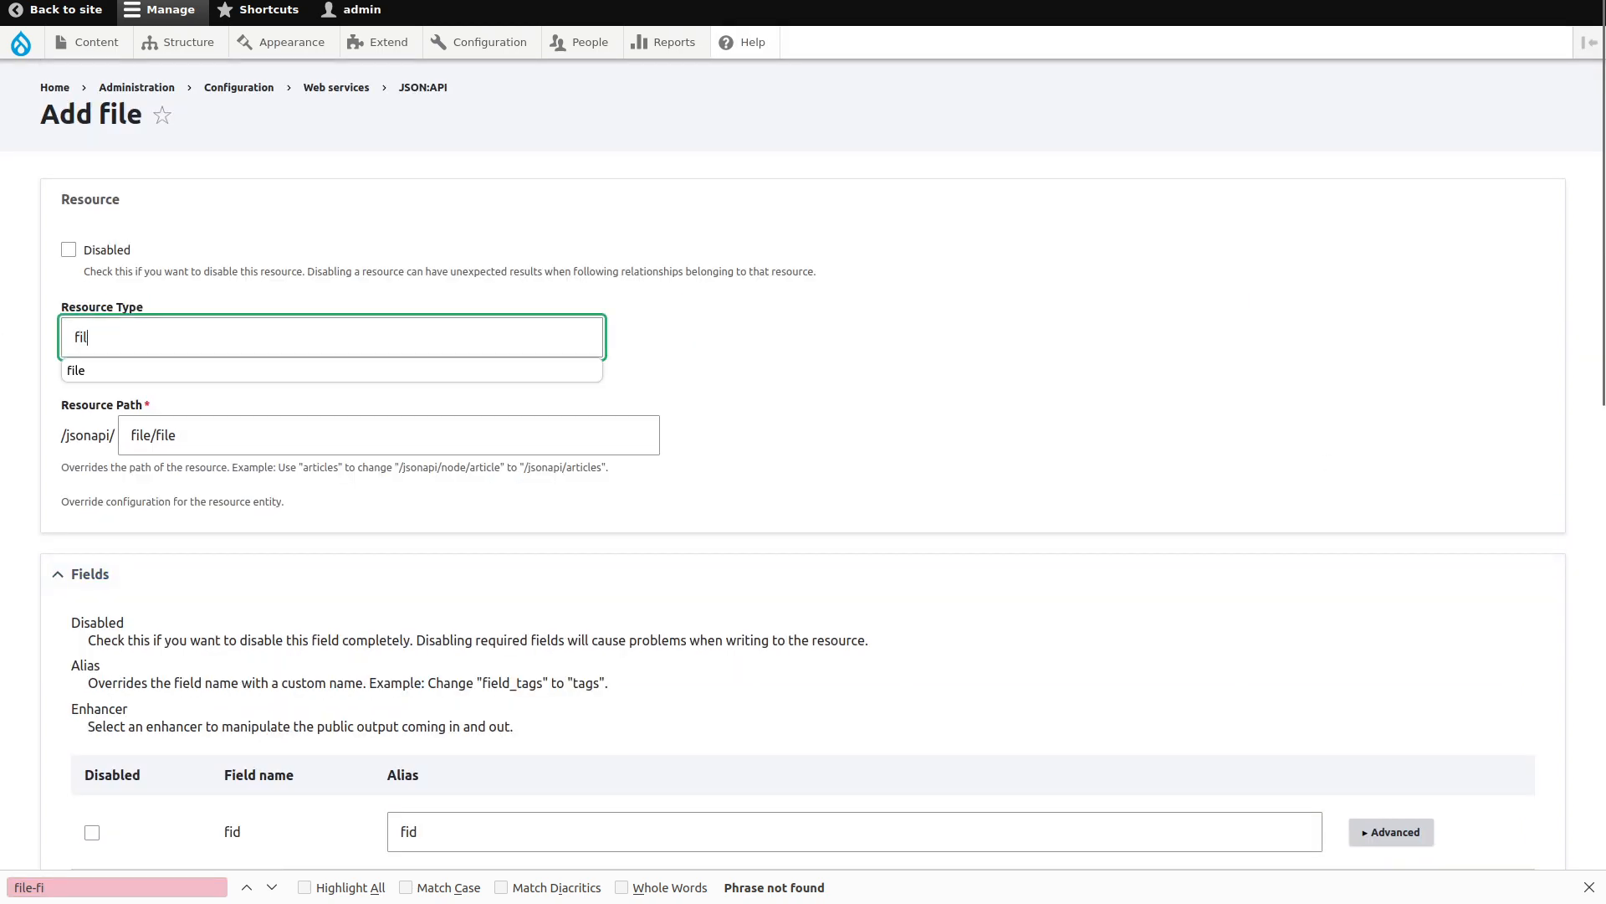
{"action": "key", "text": "Tab"}
{"action": "type", "text": "files"}
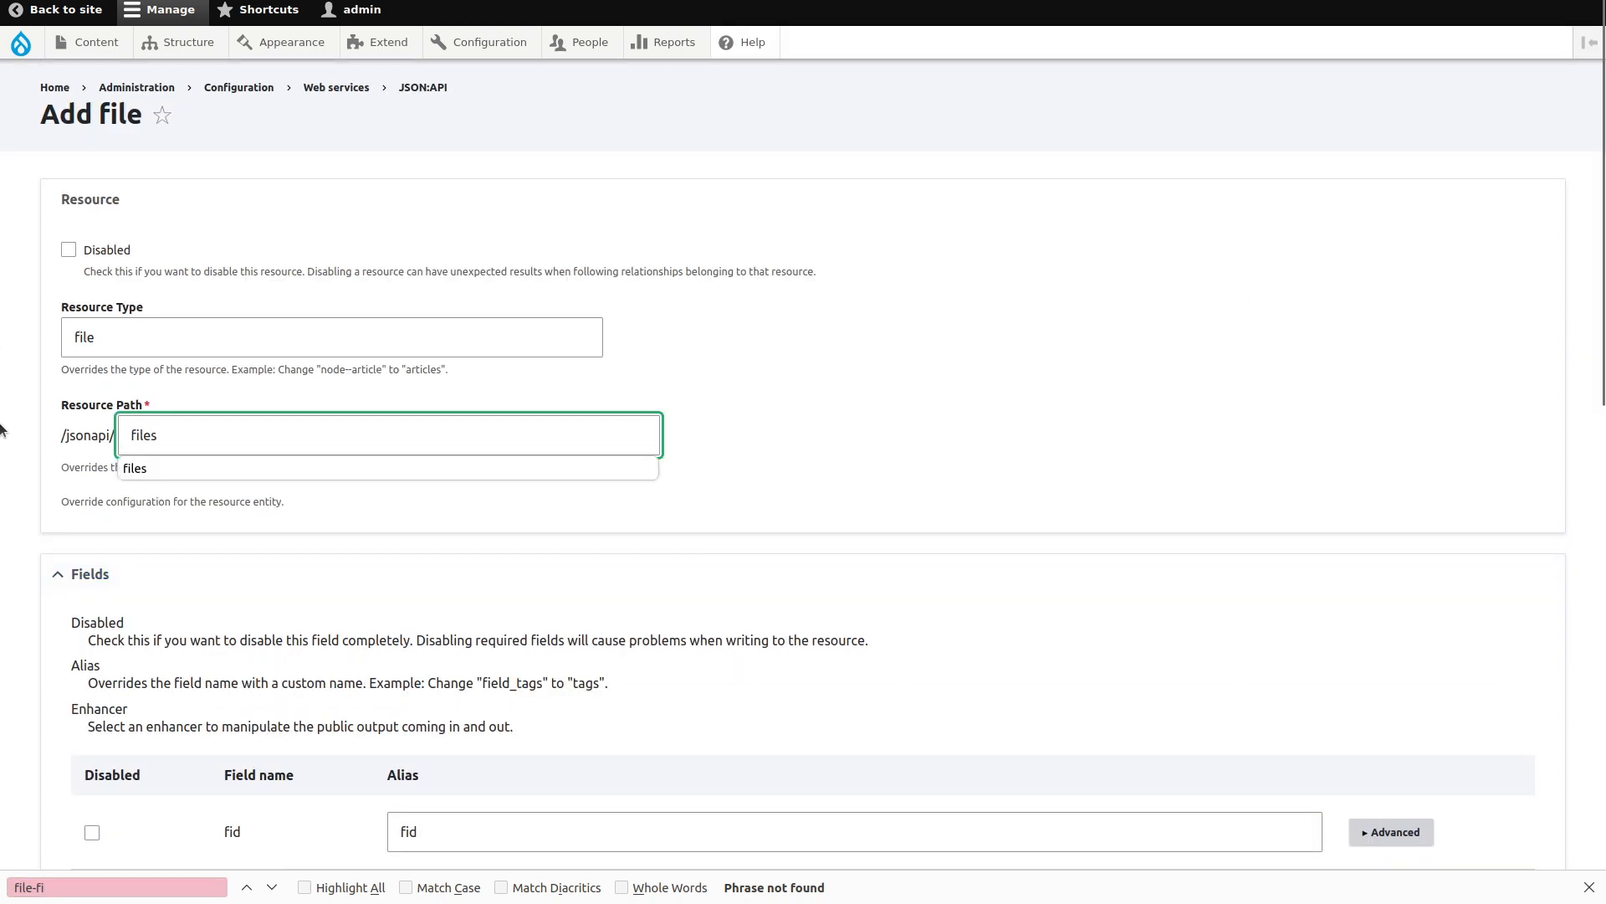
Disable fid, langcode, uid, filename, filemime, filesize, status, created and changed, keep uri, and save.
{"action": "scroll", "coordinate": [39, 460], "scroll_direction": "down", "scroll_amount": 8}
{"action": "left_click", "coordinate": [92, 164]}
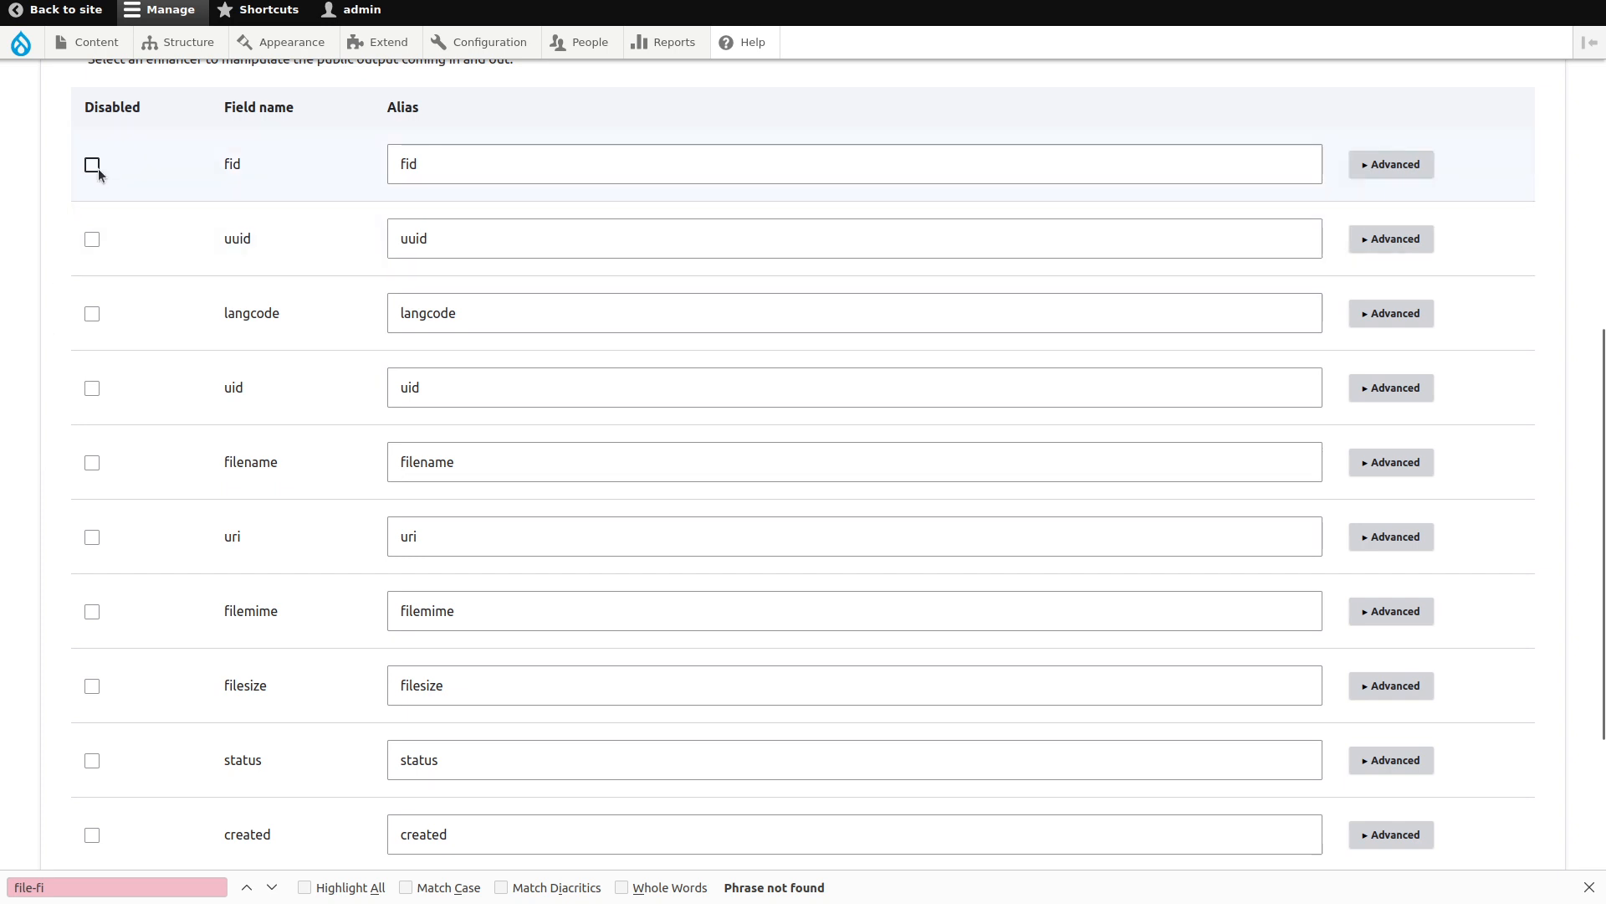
{"action": "left_click", "coordinate": [92, 299]}
{"action": "left_click", "coordinate": [92, 360]}
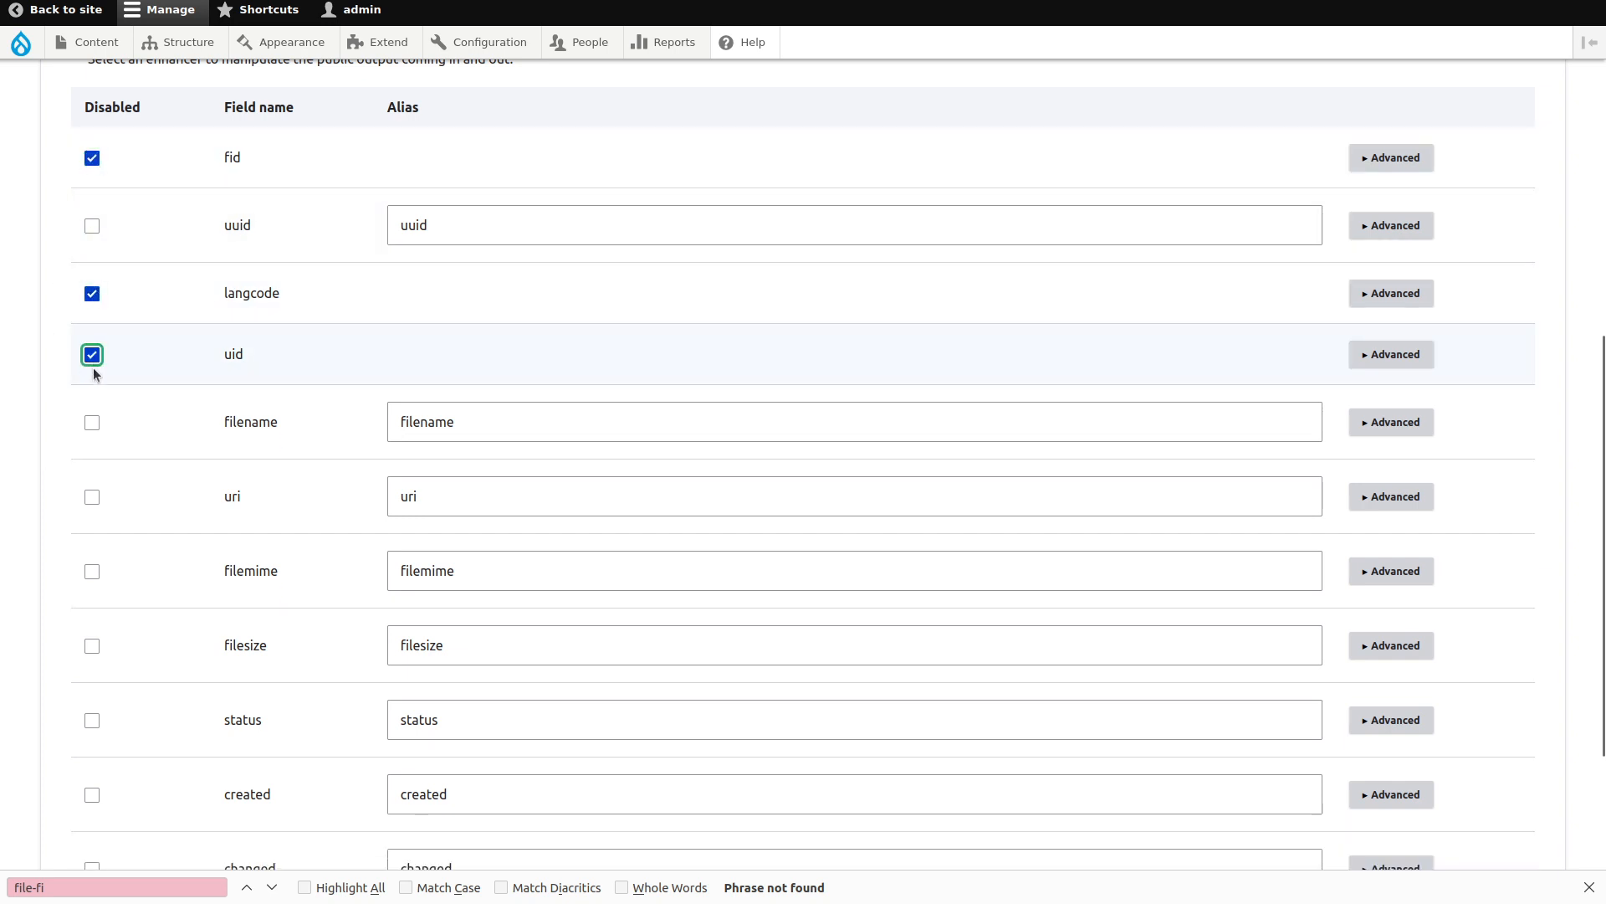
{"action": "left_click", "coordinate": [92, 415]}
{"action": "left_click", "coordinate": [92, 476]}
{"action": "left_click", "coordinate": [92, 544]}
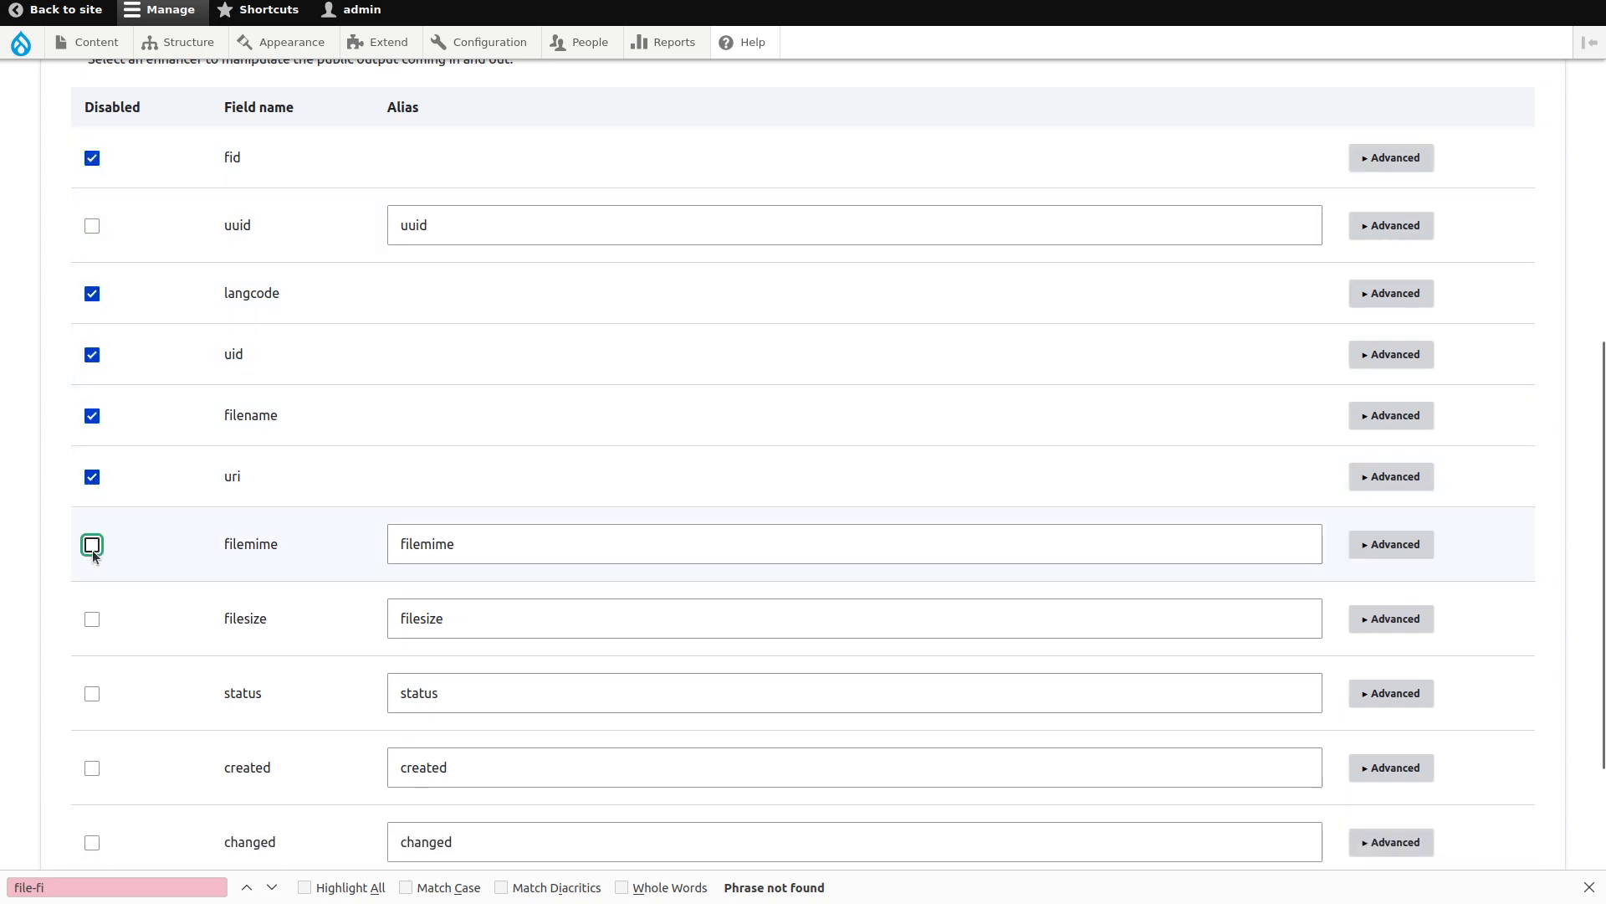
{"action": "left_click", "coordinate": [92, 600]}
{"action": "left_click", "coordinate": [92, 666]}
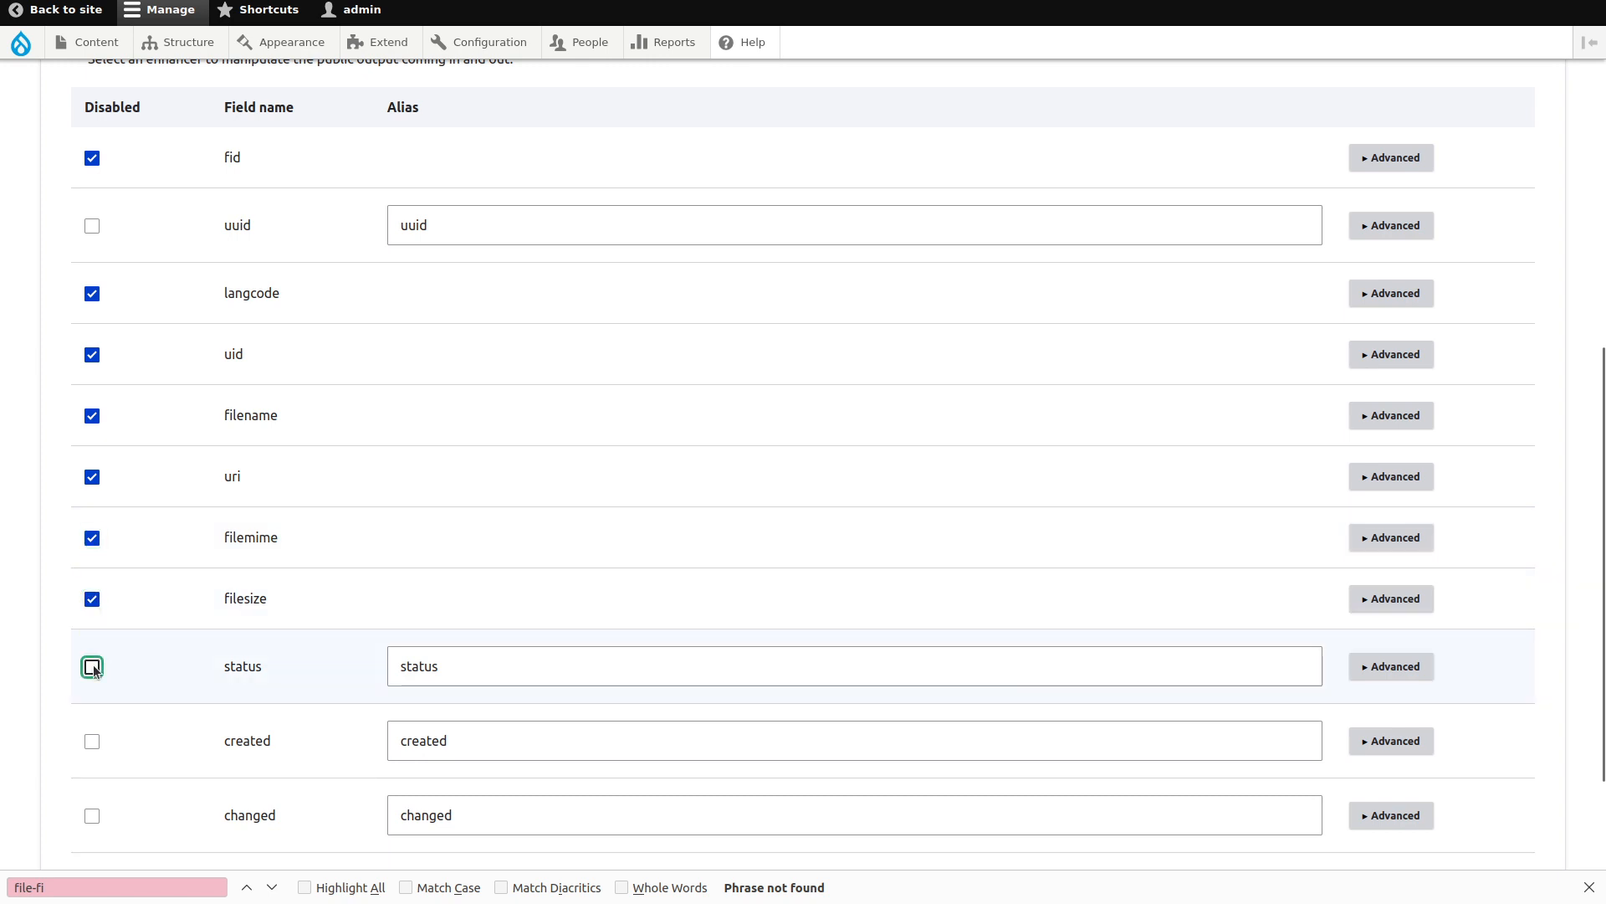
{"action": "scroll", "coordinate": [93, 667], "scroll_direction": "down", "scroll_amount": 2}
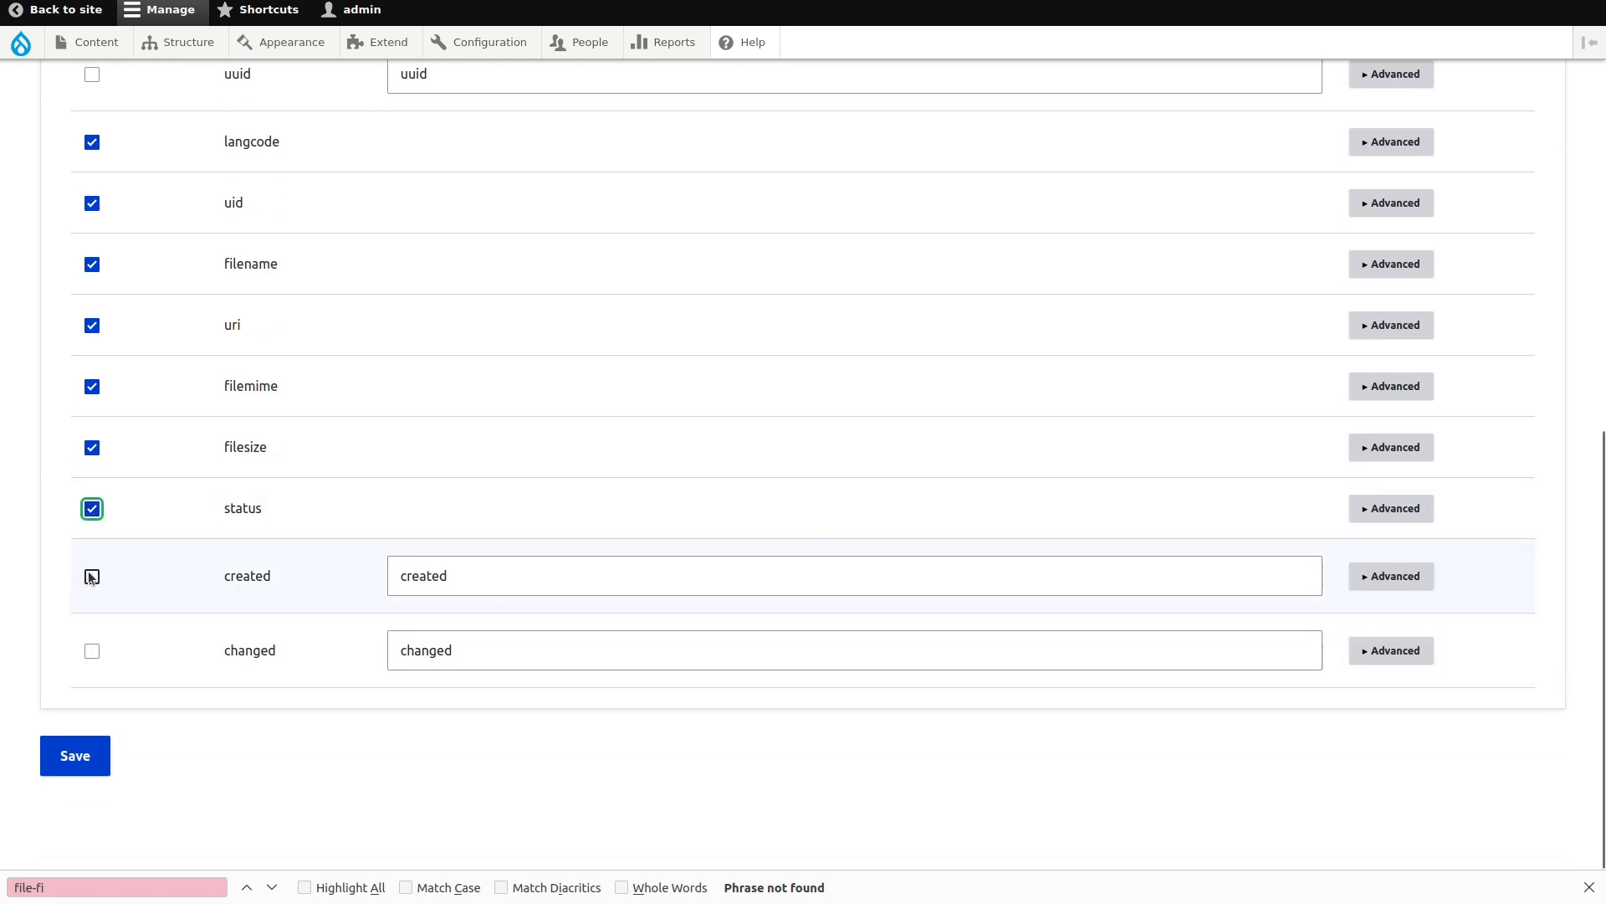
{"action": "left_click", "coordinate": [92, 339]}
{"action": "left_click", "coordinate": [93, 332]}
{"action": "left_click", "coordinate": [92, 589]}
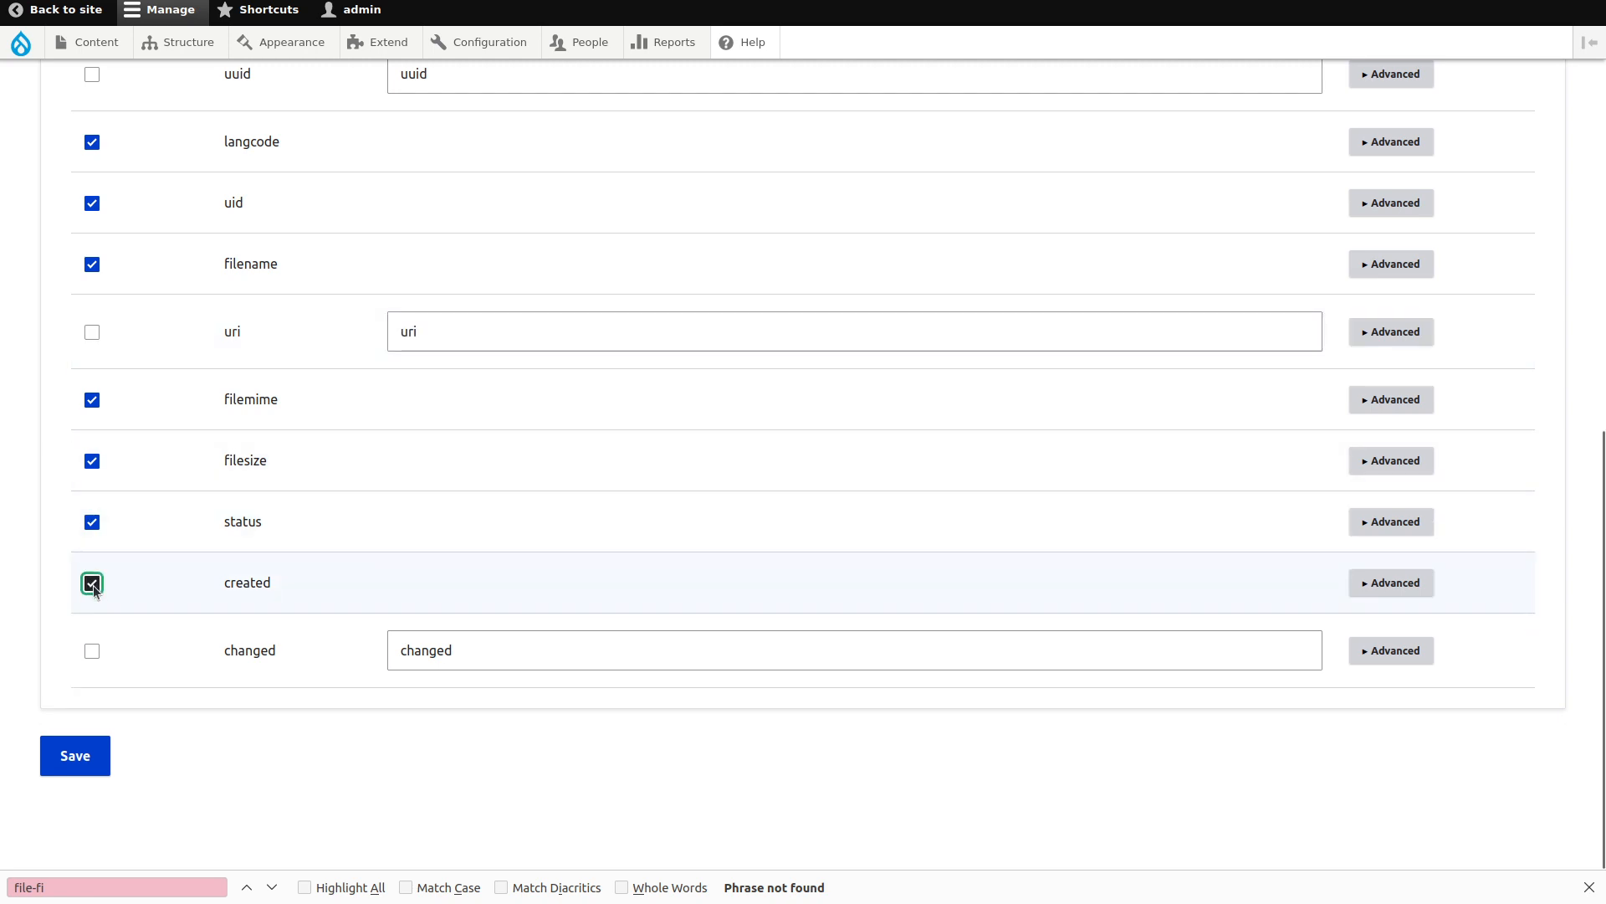
{"action": "left_click", "coordinate": [93, 655]}
{"action": "left_click", "coordinate": [91, 771]}
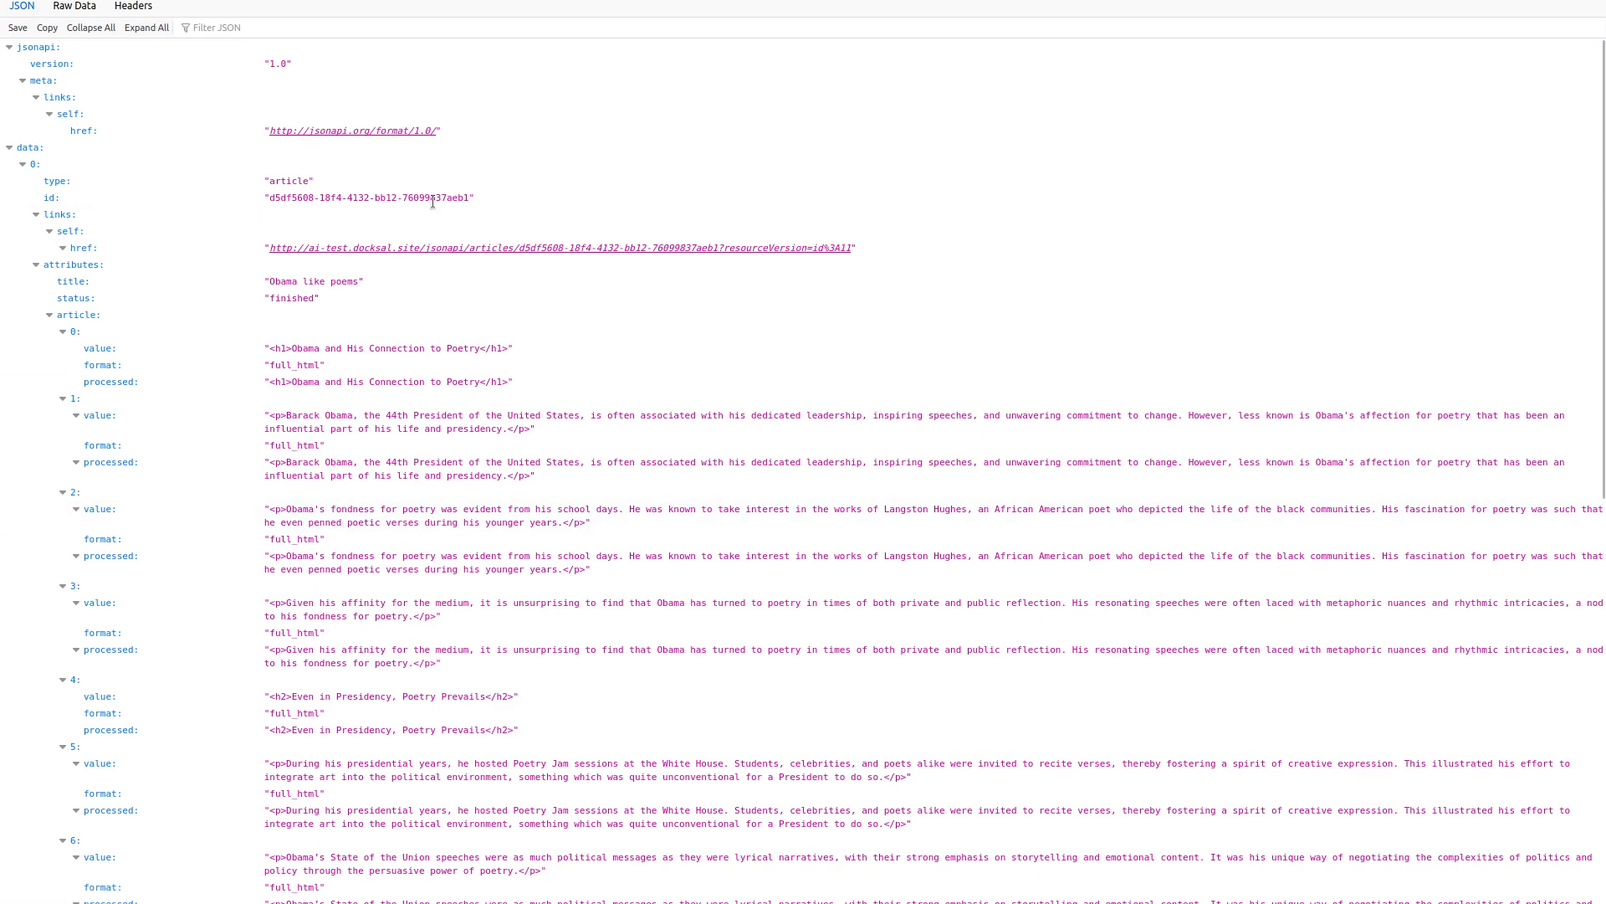
Reload the articles JSON and check the resource overrides list, dismissing the popups.
{"action": "scroll", "coordinate": [498, 463], "scroll_direction": "down", "scroll_amount": 10}
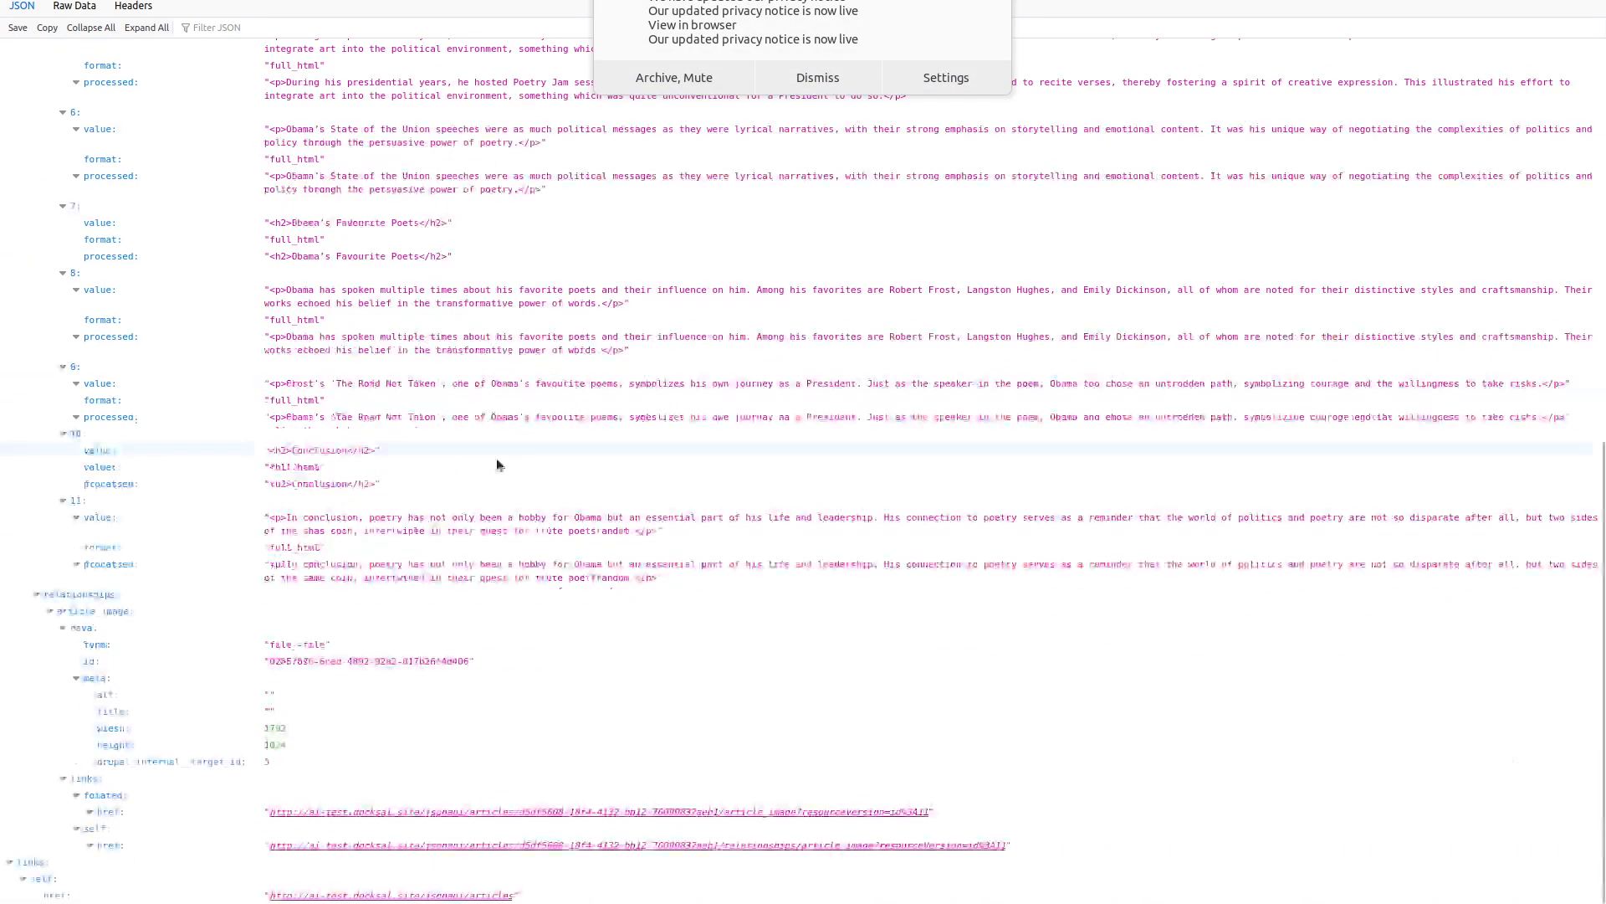
{"action": "left_click", "coordinate": [818, 79]}
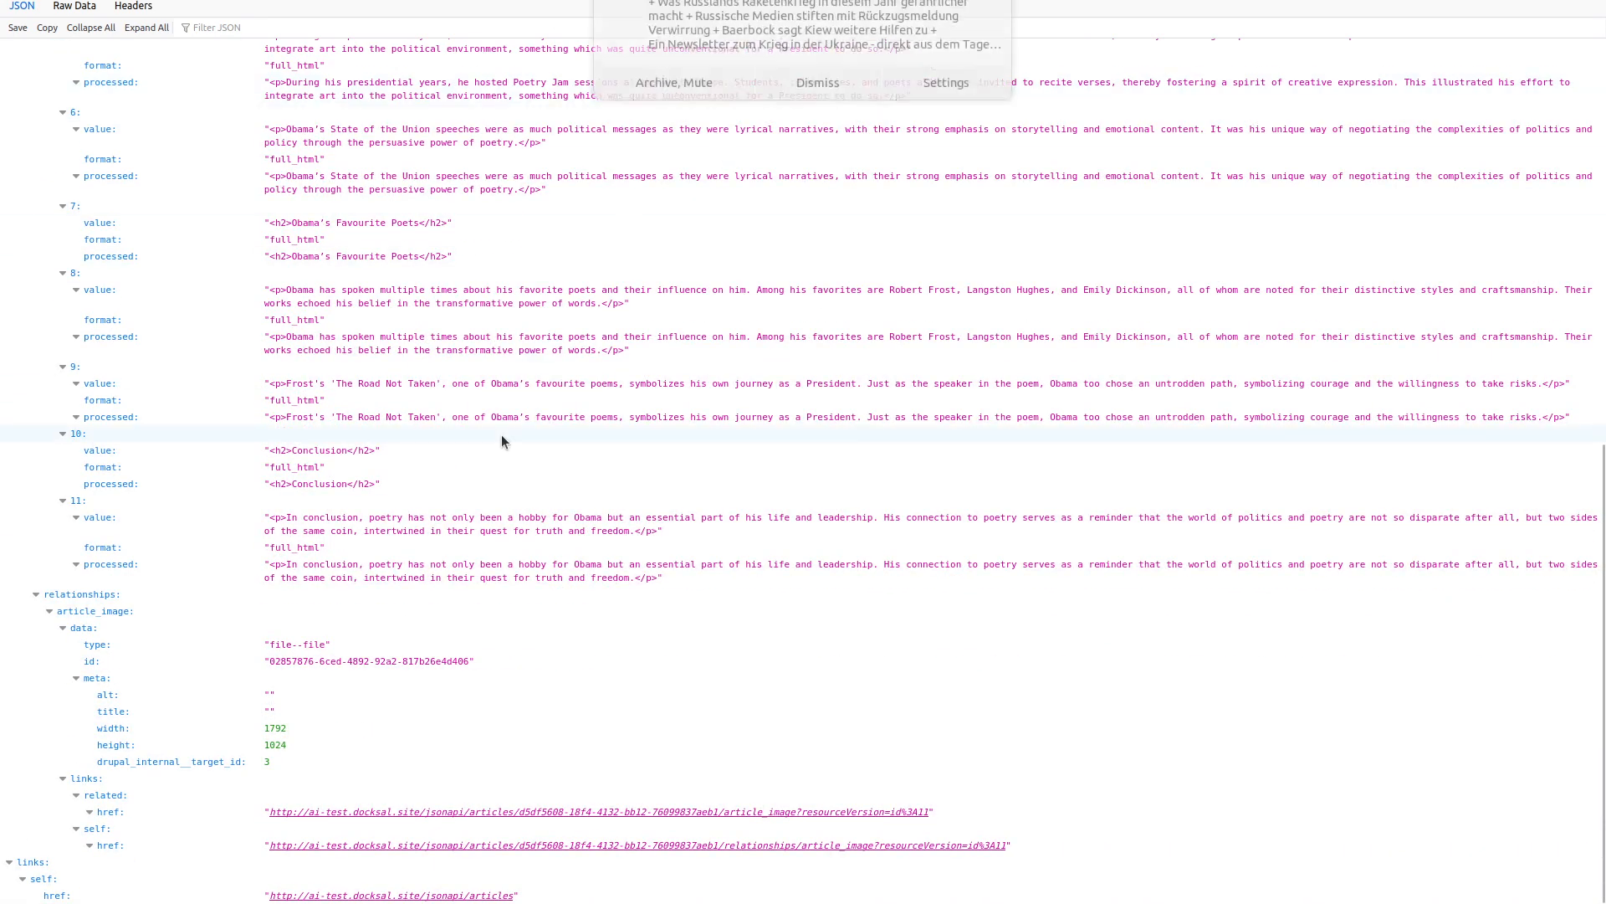
{"action": "key", "text": "F5"}
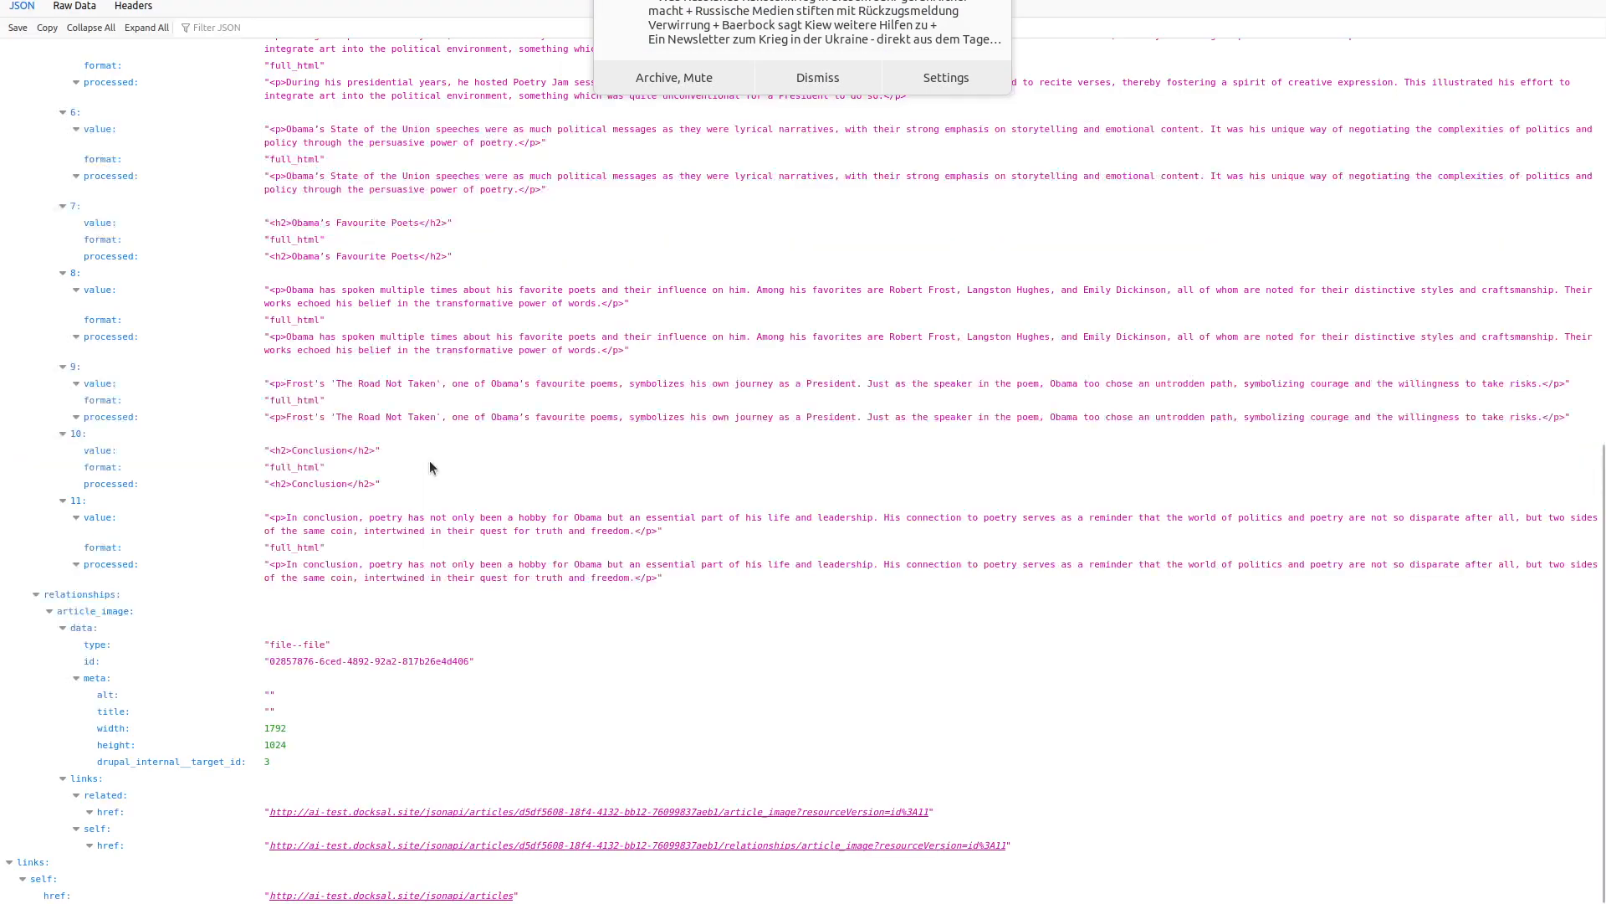
{"action": "key", "text": "ctrl+Tab"}
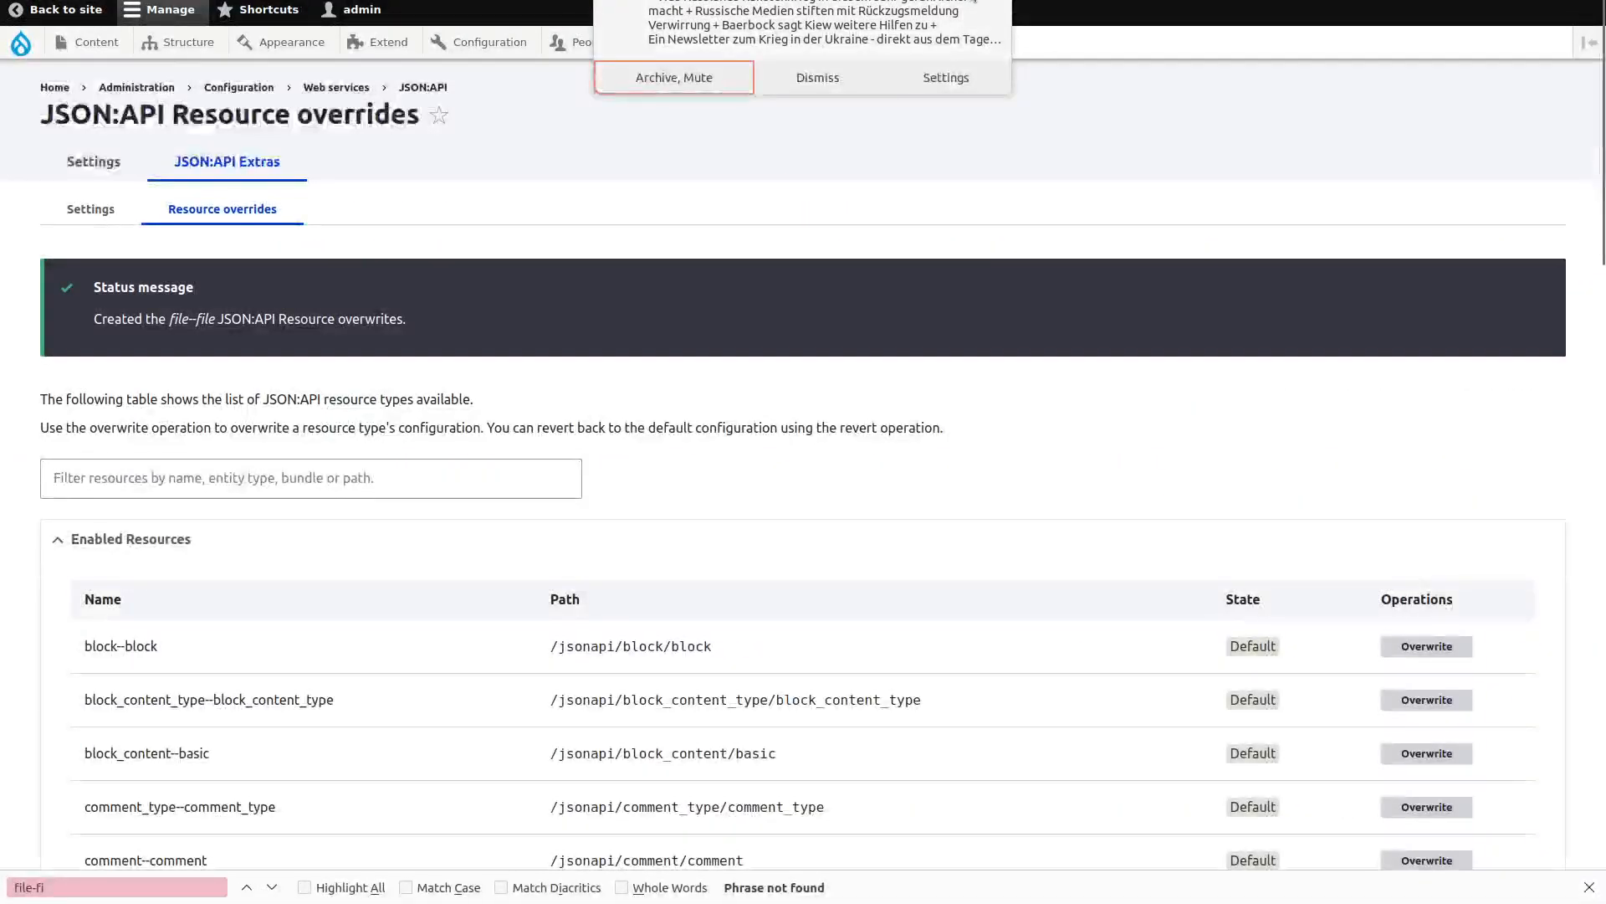
{"action": "left_click", "coordinate": [825, 79]}
{"action": "scroll", "coordinate": [846, 354], "scroll_direction": "down", "scroll_amount": 6}
{"action": "scroll", "coordinate": [847, 360], "scroll_direction": "down", "scroll_amount": 8}
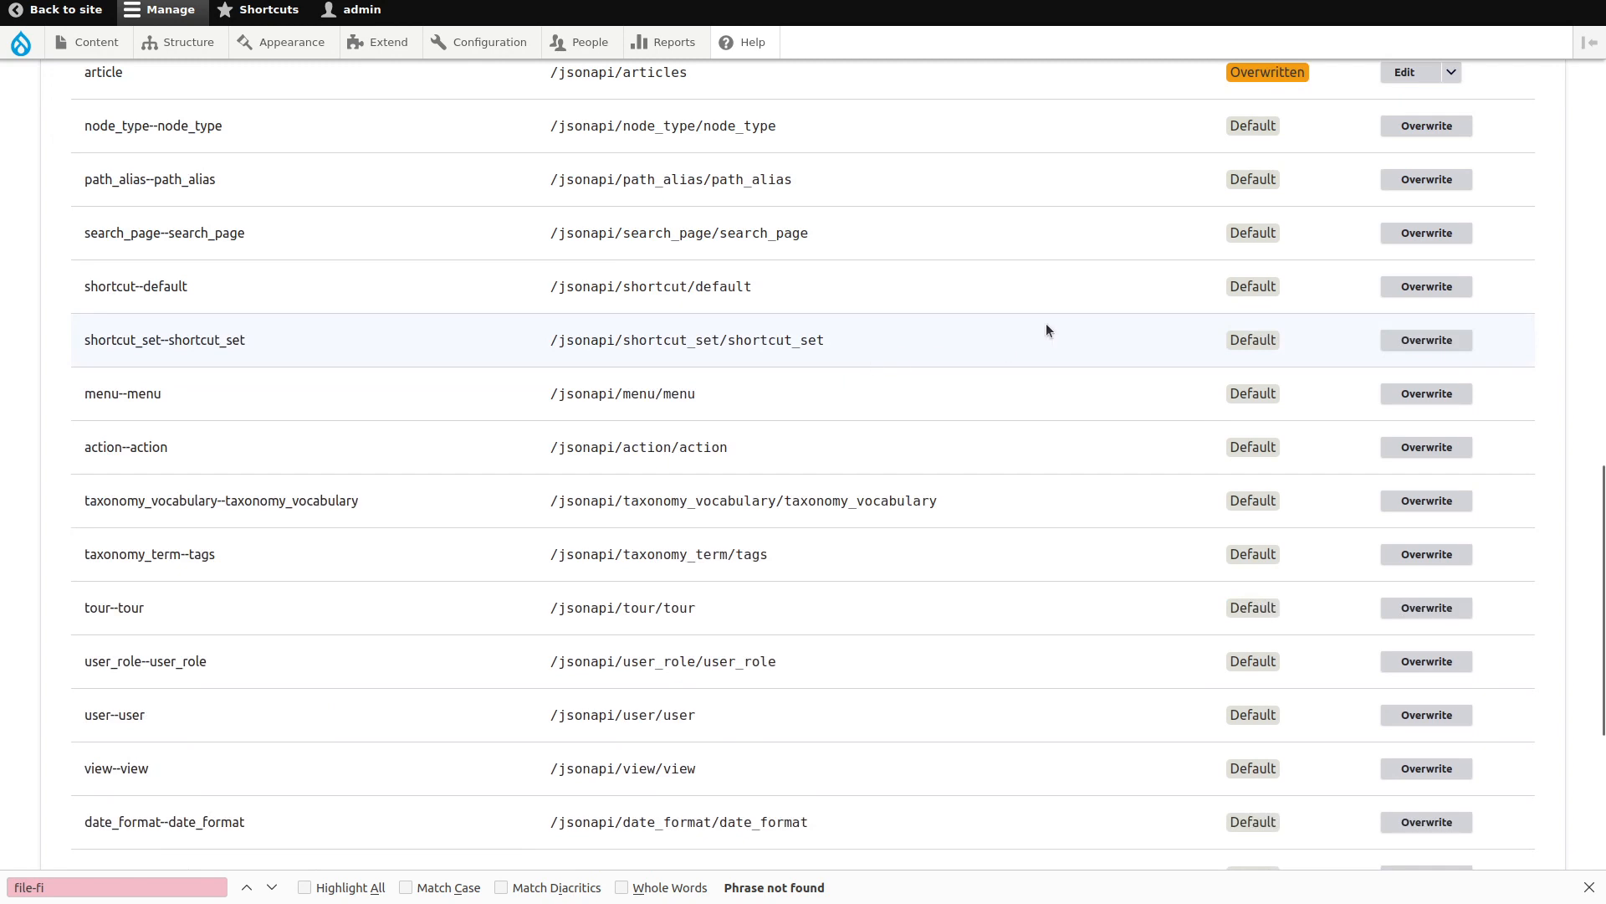
{"action": "scroll", "coordinate": [1045, 329], "scroll_direction": "up", "scroll_amount": 1}
{"action": "scroll", "coordinate": [1045, 329], "scroll_direction": "down", "scroll_amount": 5}
{"action": "scroll", "coordinate": [1046, 329], "scroll_direction": "up", "scroll_amount": 10}
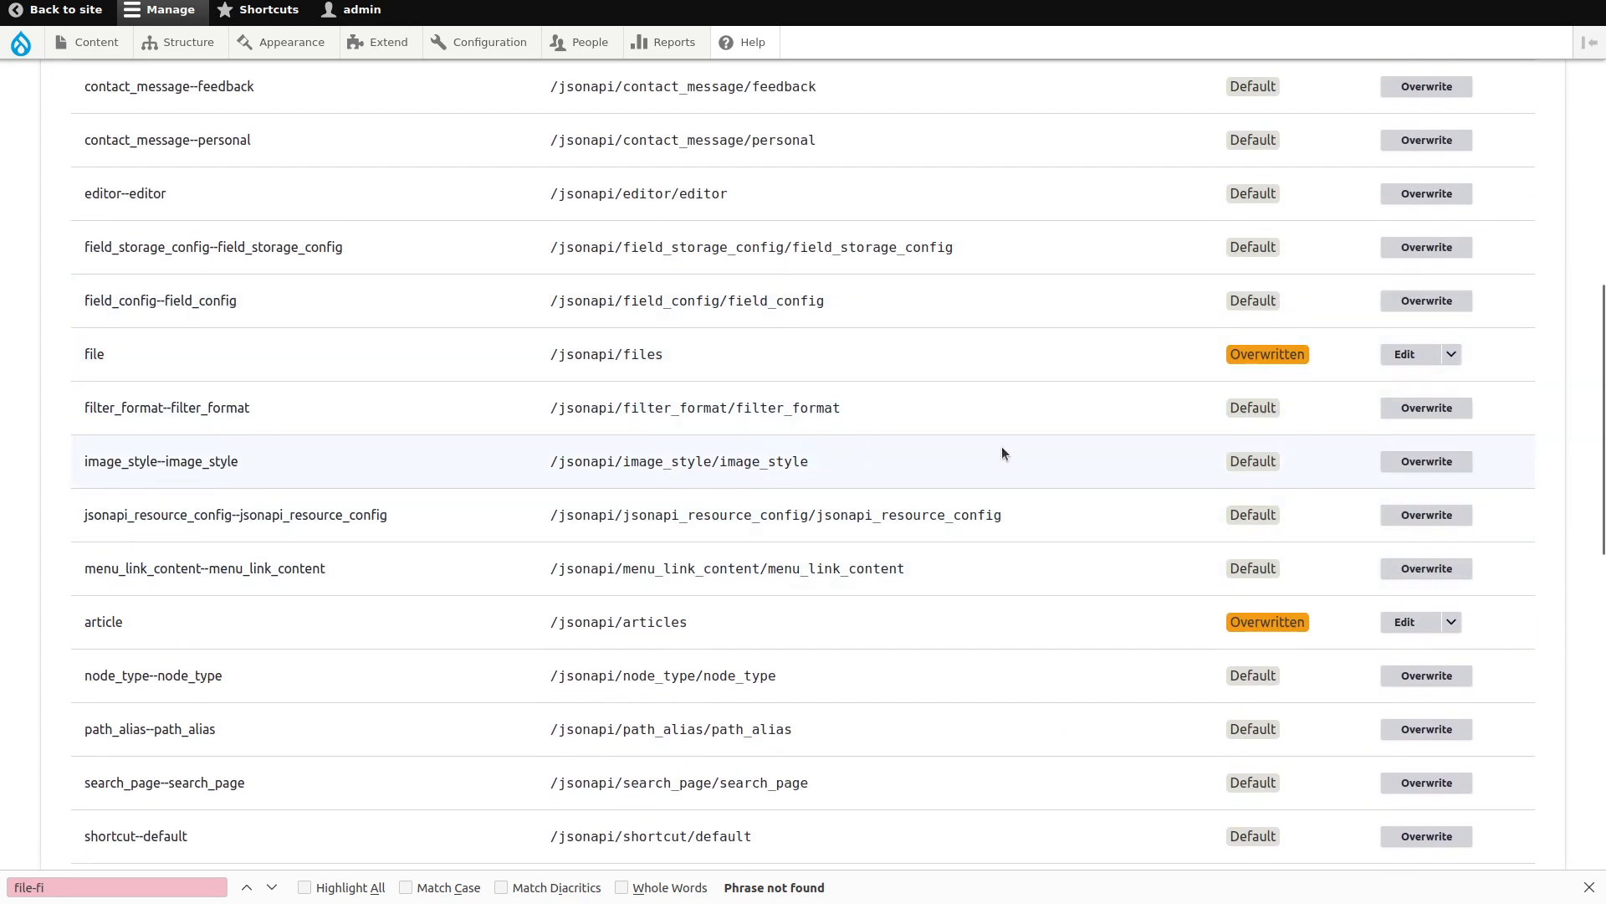
Load /jsonapi/articles?include=article_image so the image file is included.
{"action": "key", "text": "ctrl+Tab"}
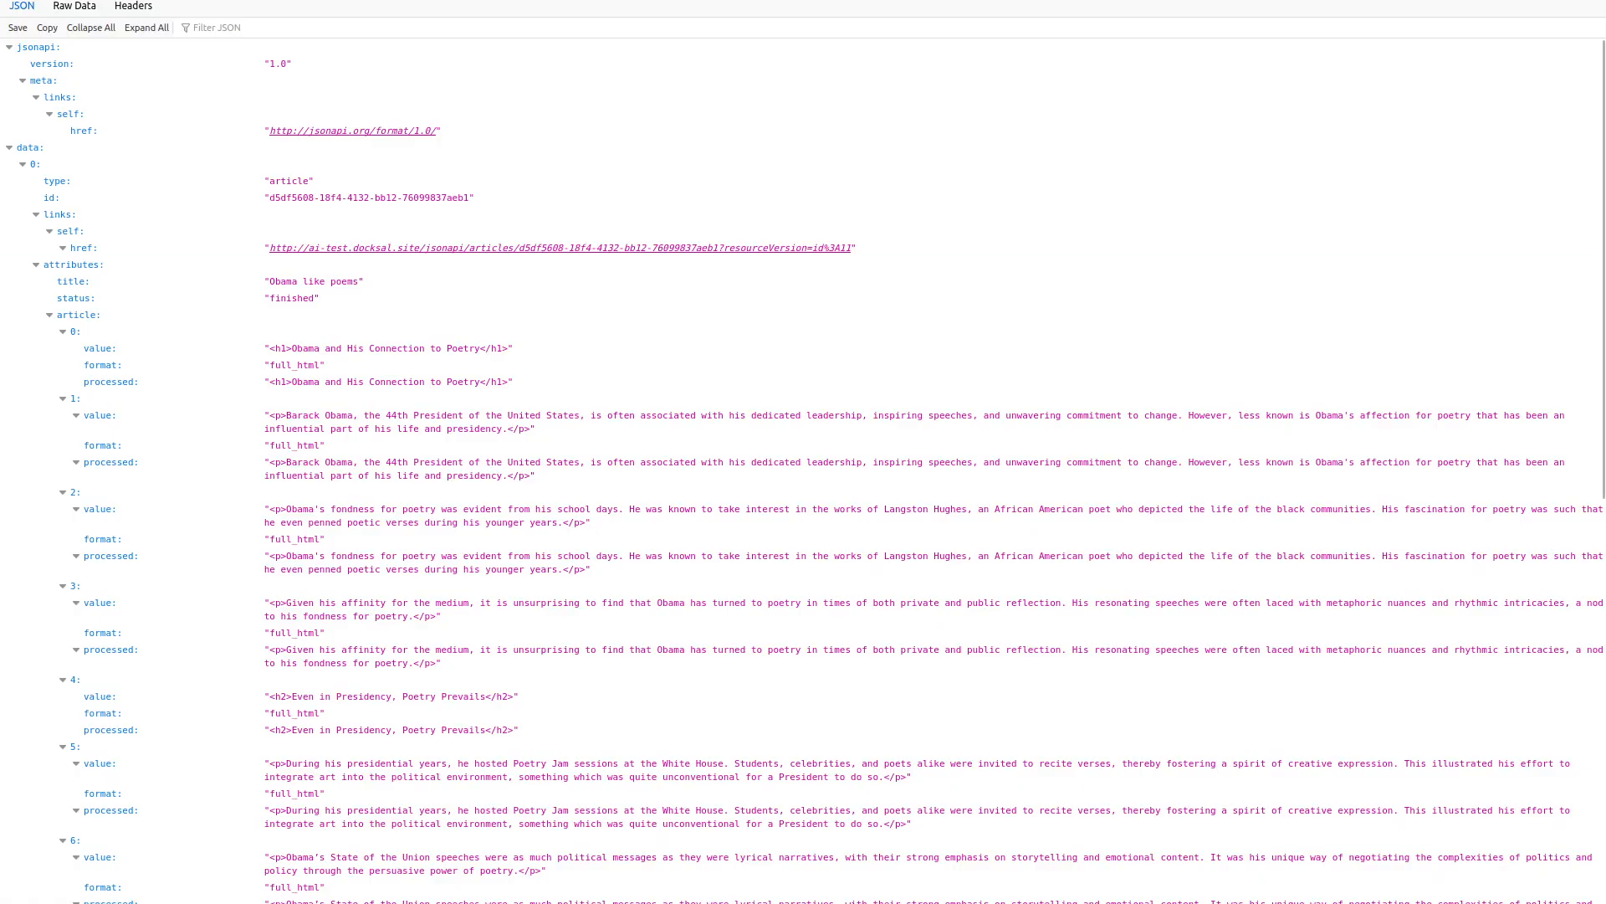
{"action": "key", "text": "ctrl+l"}
{"action": "type", "text": "ai-test.docksal.site/jsonapi/articles?include=article_image"}
{"action": "key", "text": "Return"}
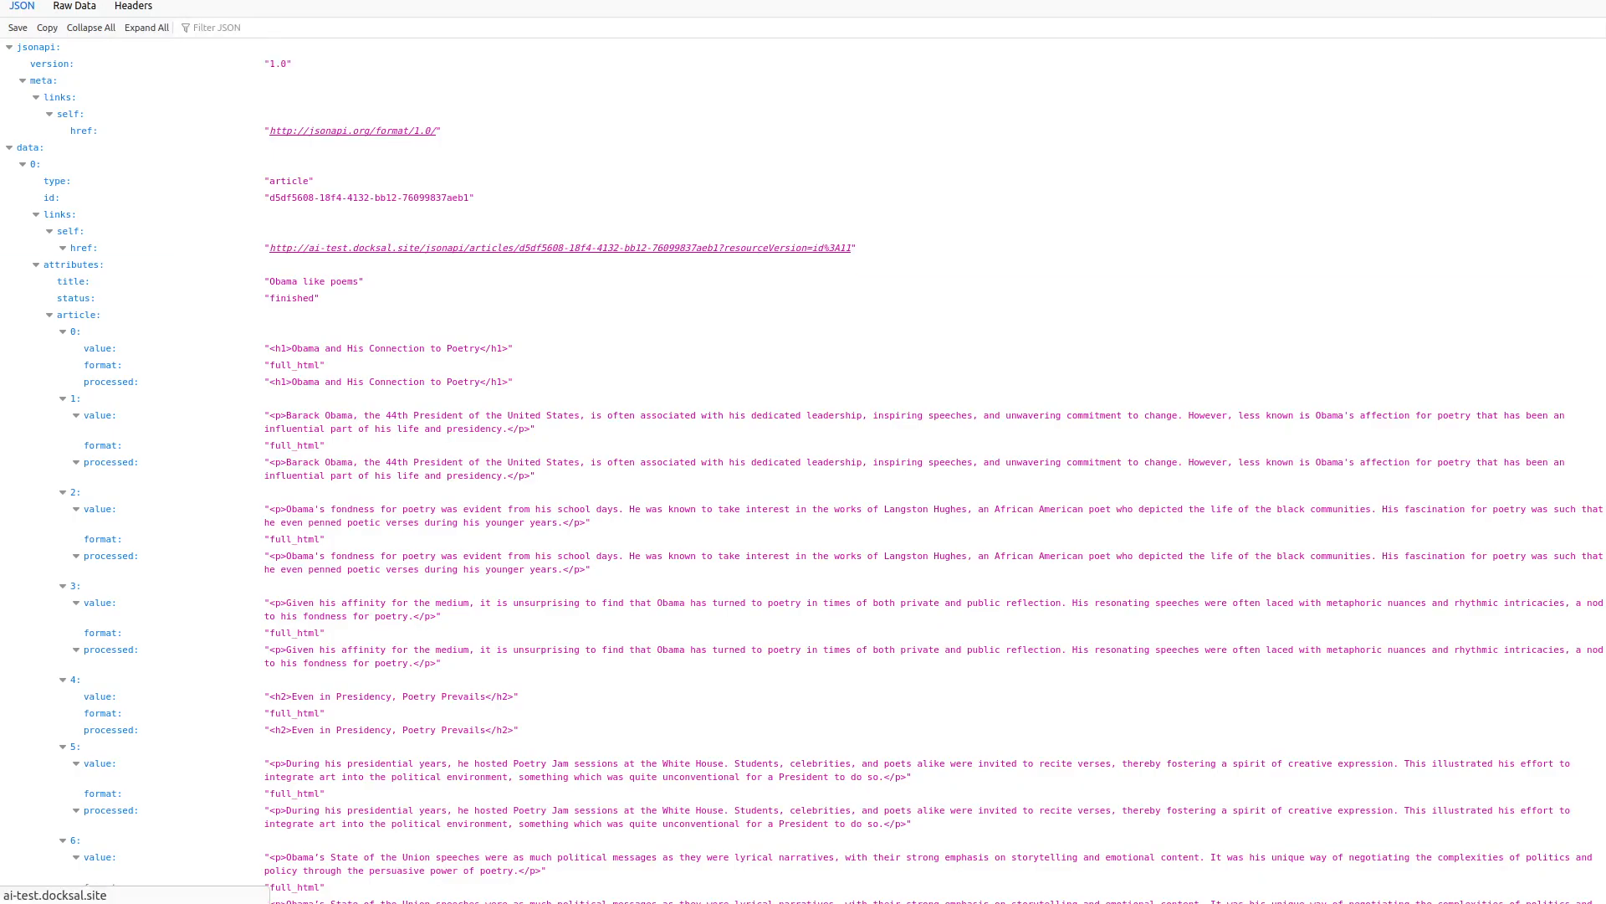
{"action": "scroll", "coordinate": [515, 791], "scroll_direction": "down", "scroll_amount": 10}
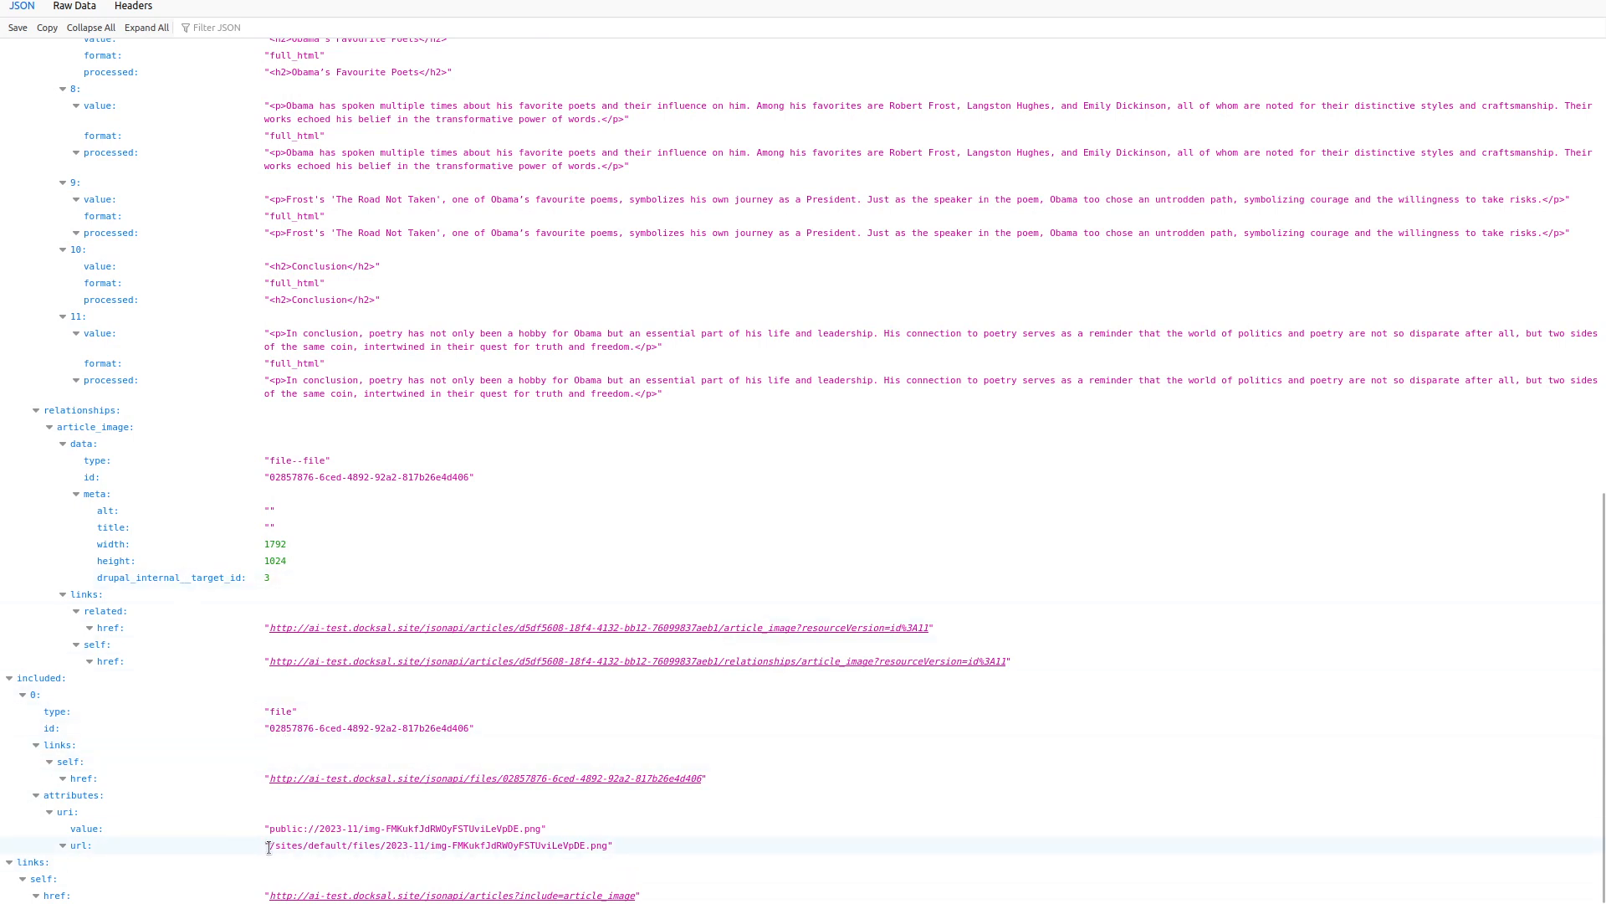
Open the included image file's url to view the generated picture, then go back.
{"action": "left_click_drag", "start_coordinate": [269, 846], "coordinate": [608, 845]}
{"action": "key", "text": "ctrl+c"}
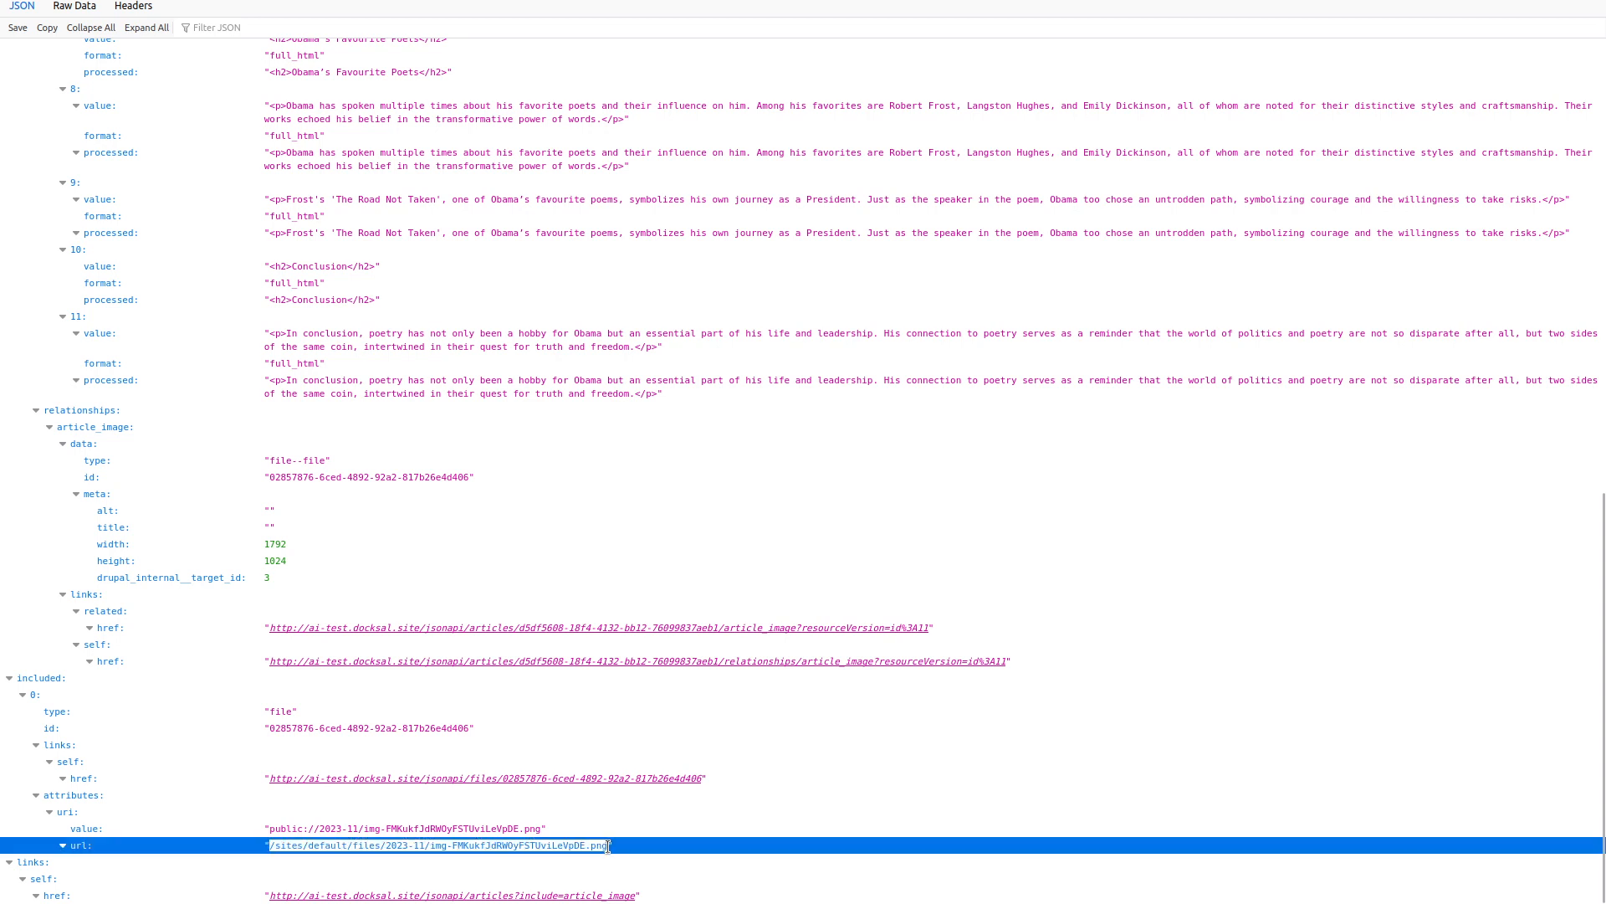
{"action": "key", "text": "ctrl+l"}
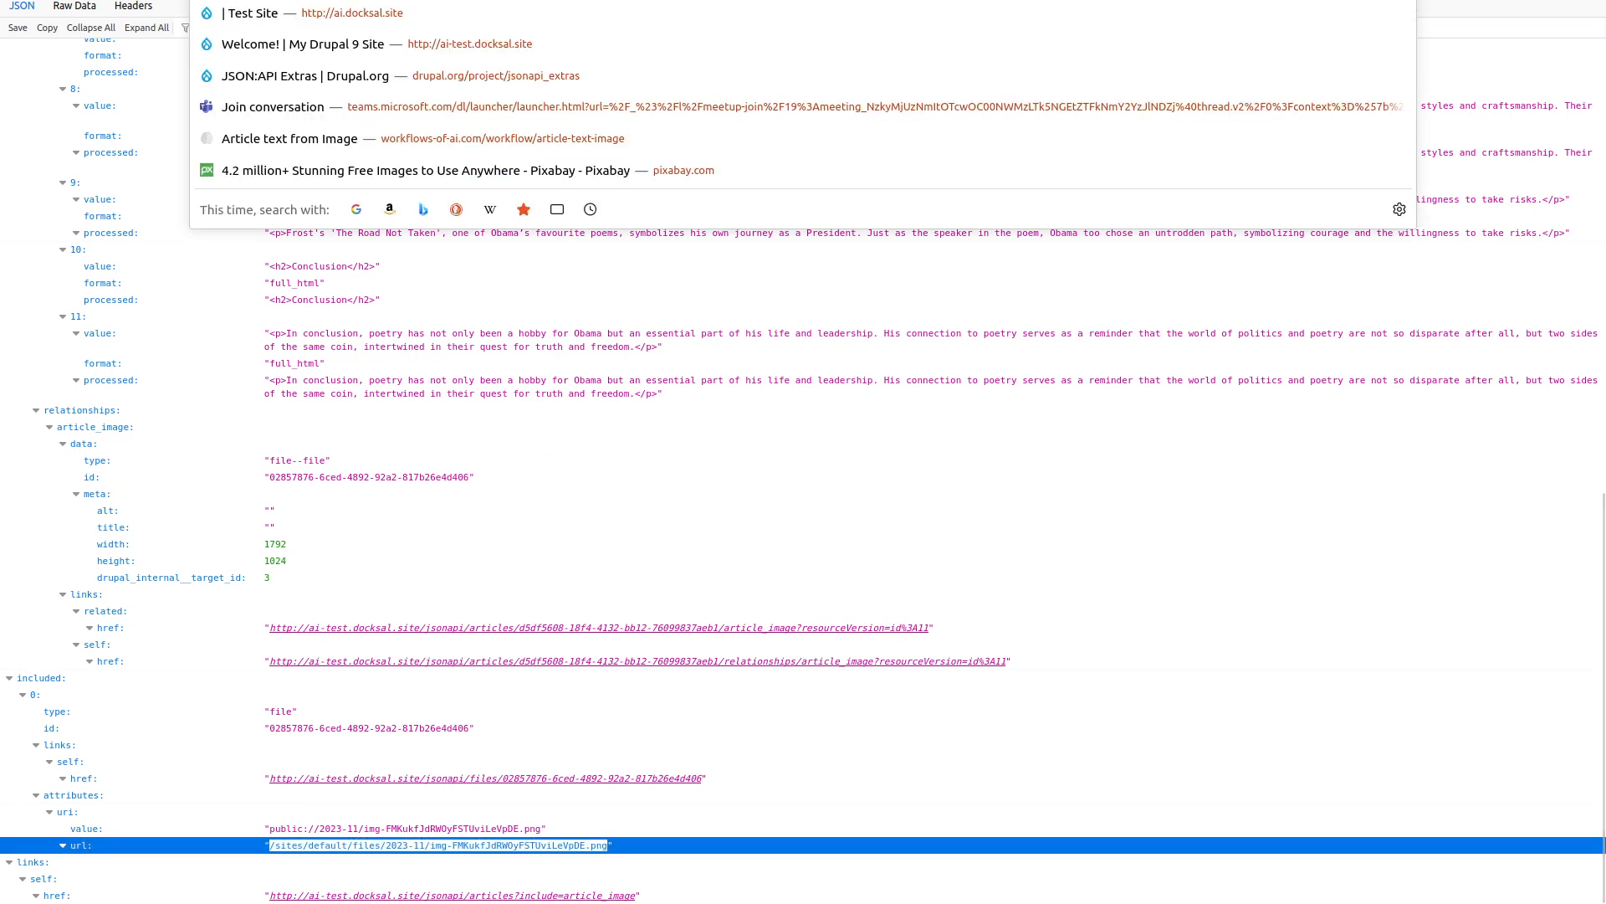
{"action": "key", "text": "ctrl+v"}
{"action": "key", "text": "Return"}
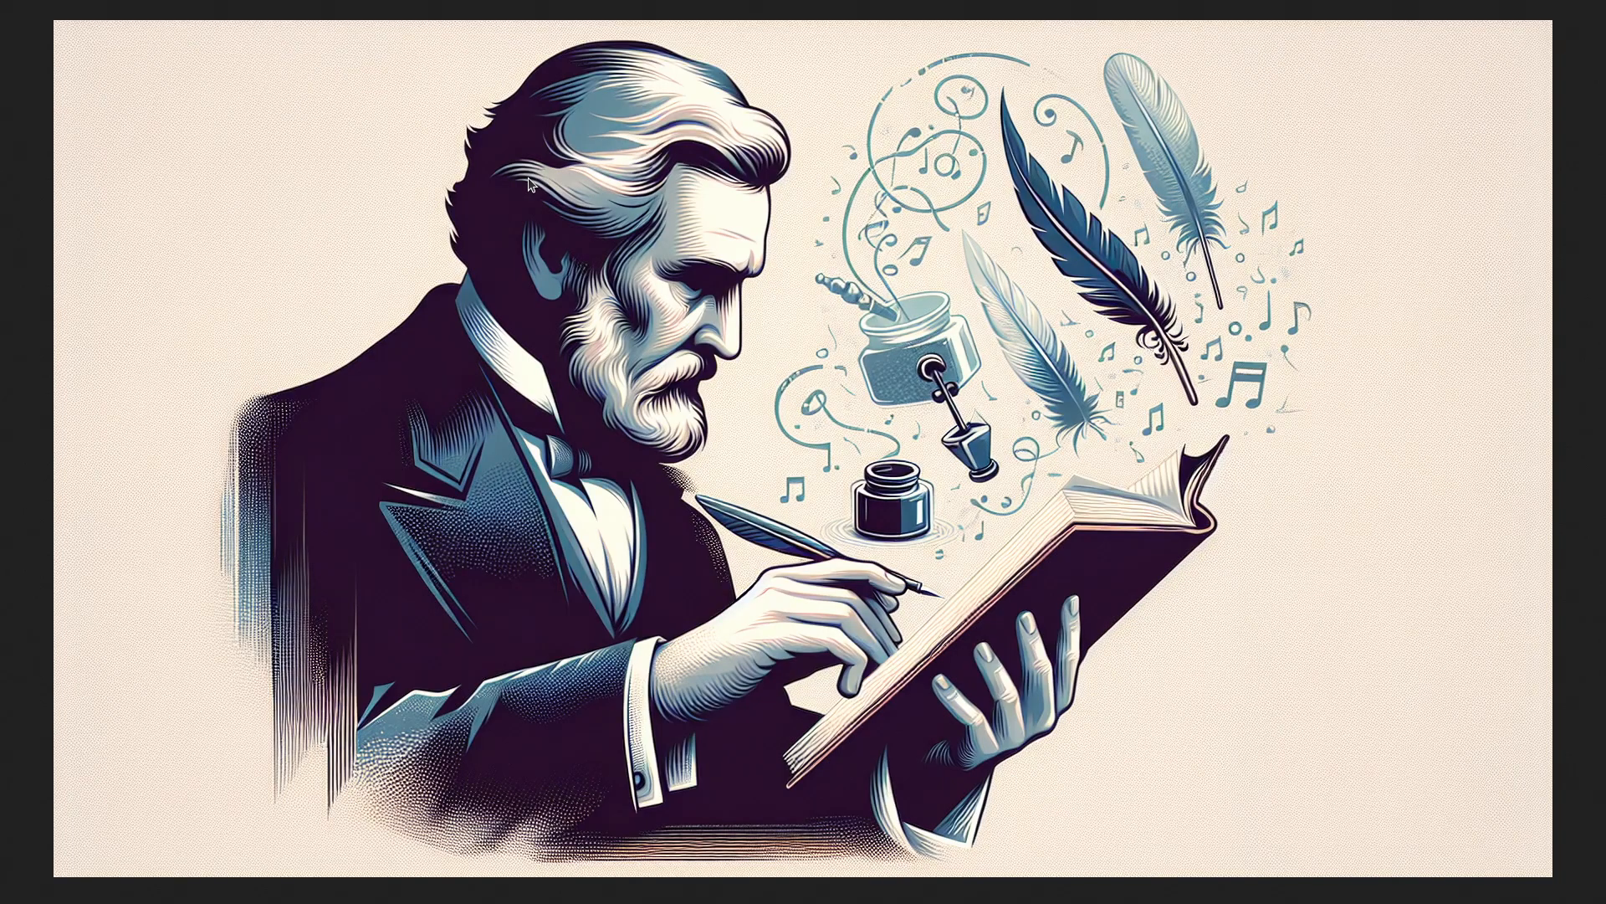
{"action": "key", "text": "alt+Left"}
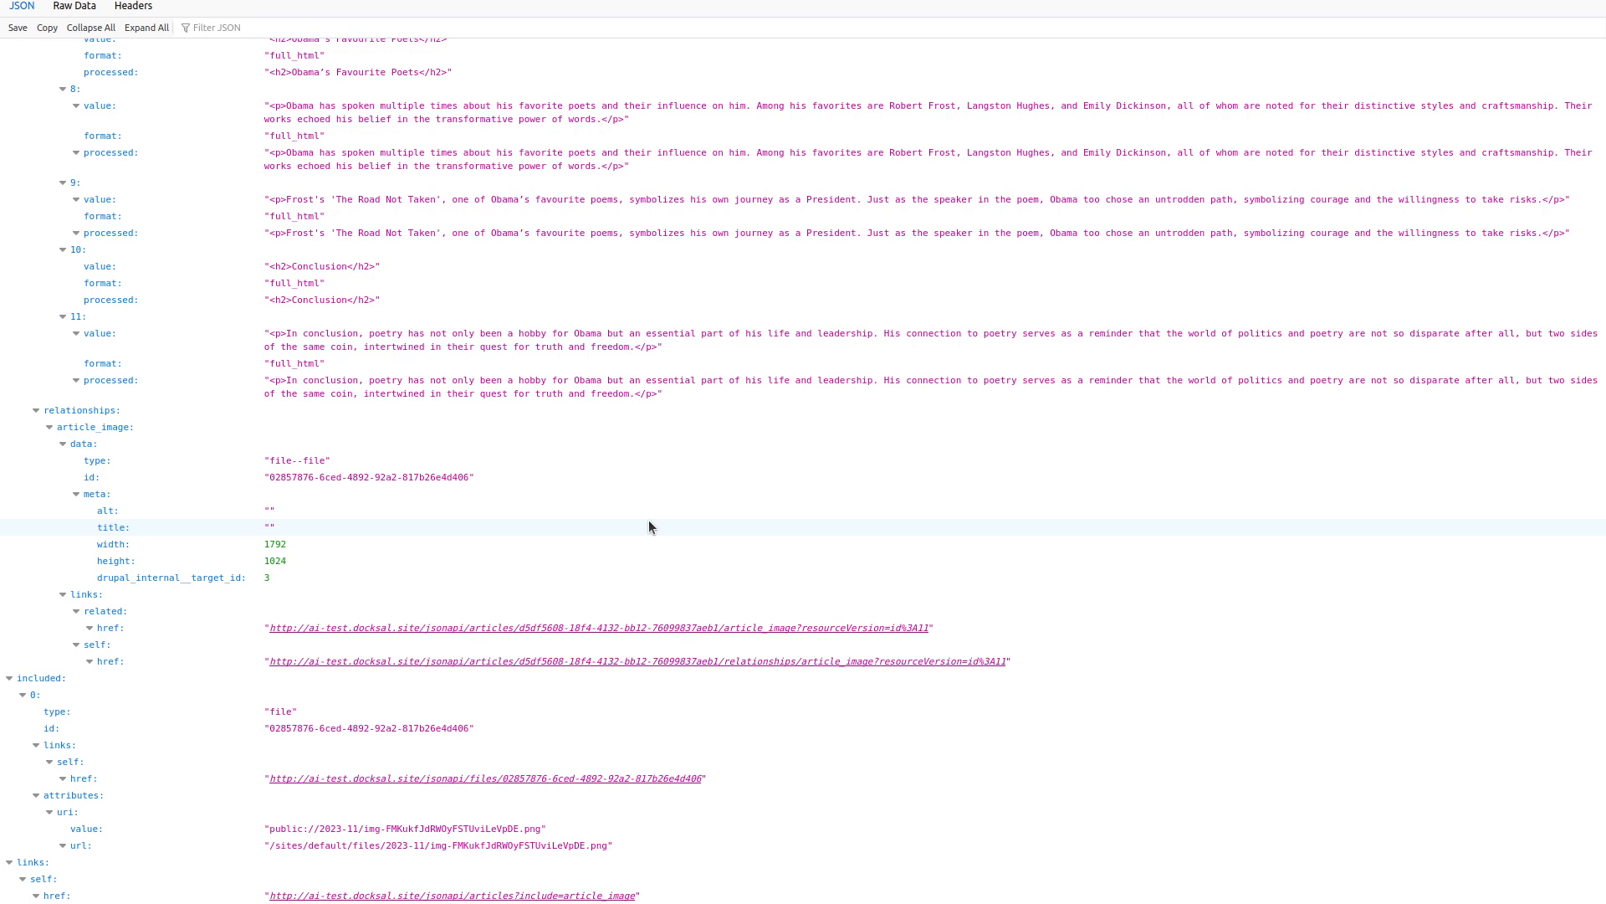
{"action": "key", "text": "alt+Left"}
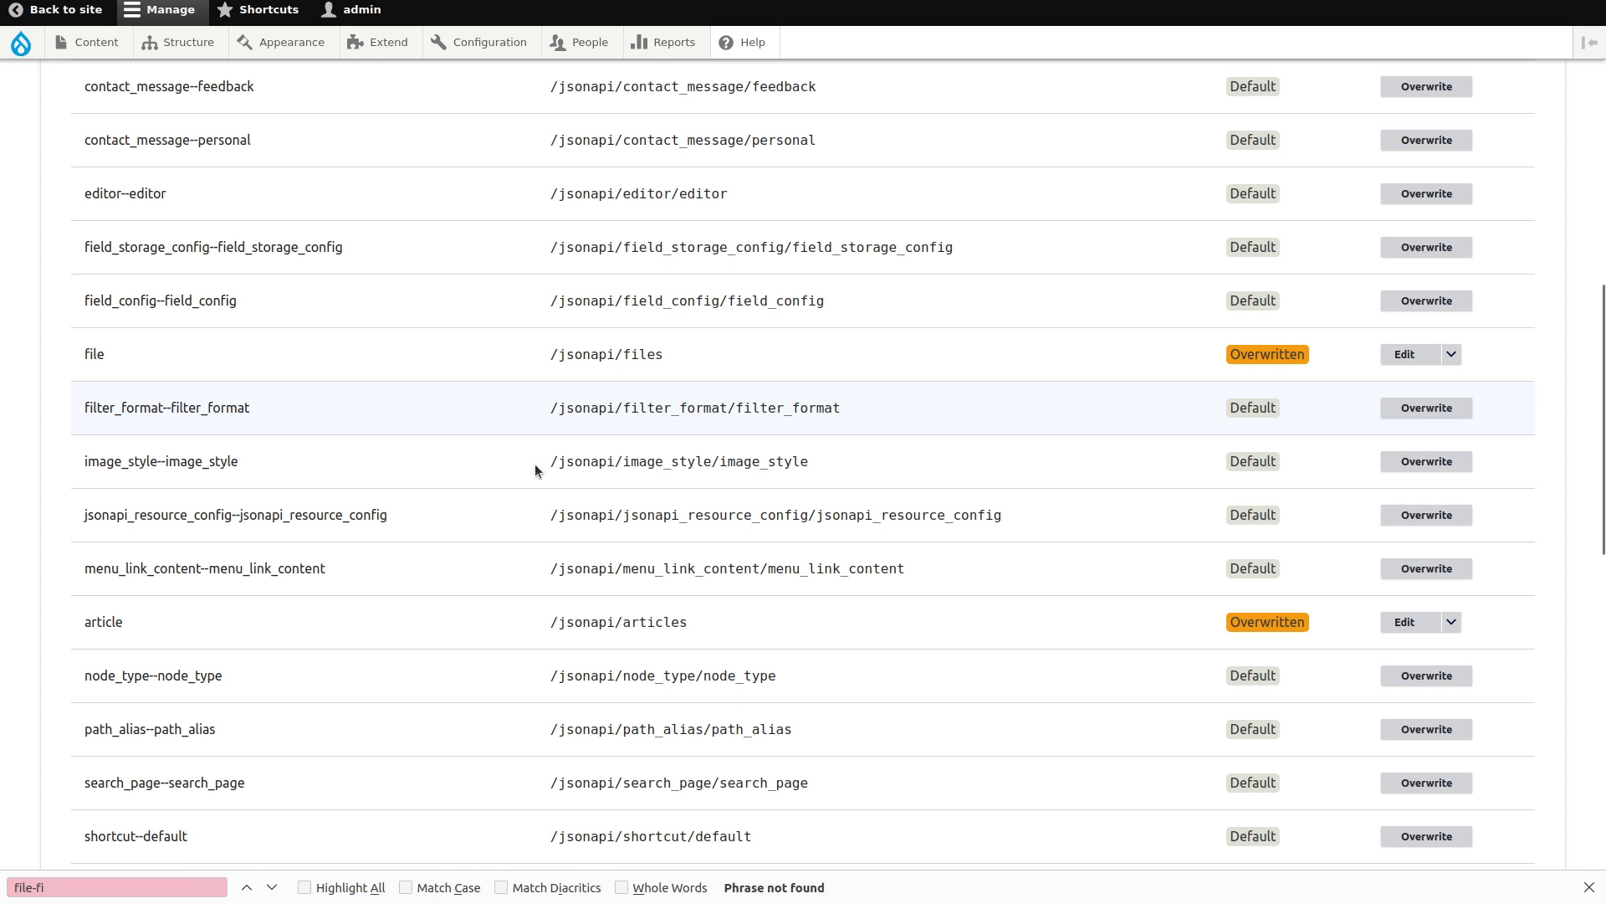
{"action": "left_click", "coordinate": [1589, 887]}
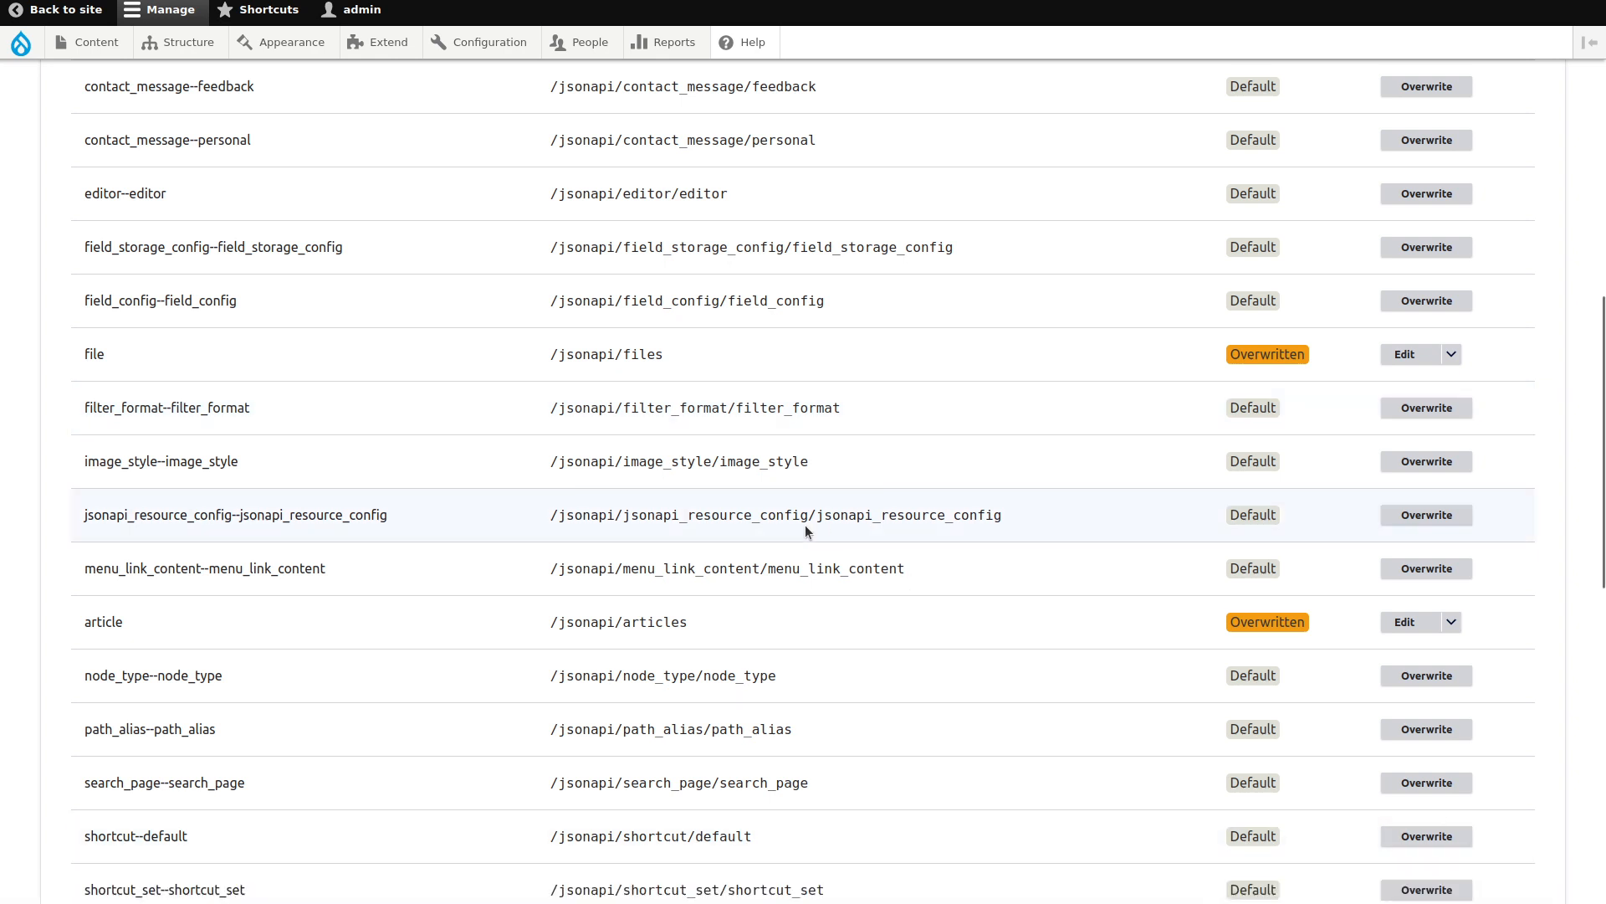
{"action": "key", "text": "ctrl+t"}
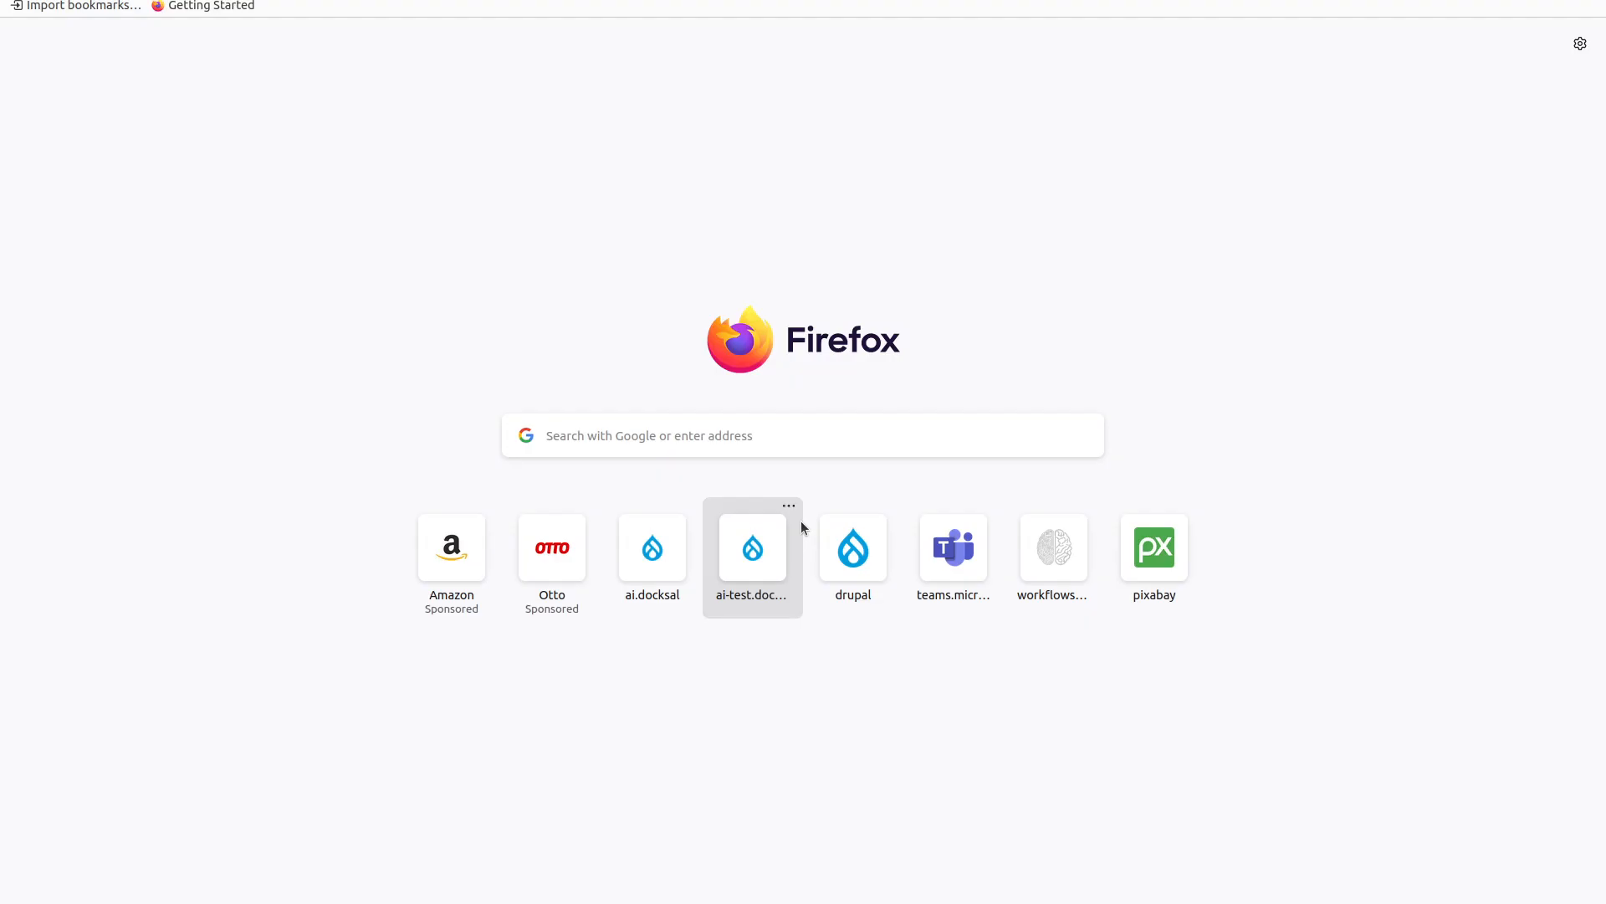
{"action": "type", "text": "drupal authe"}
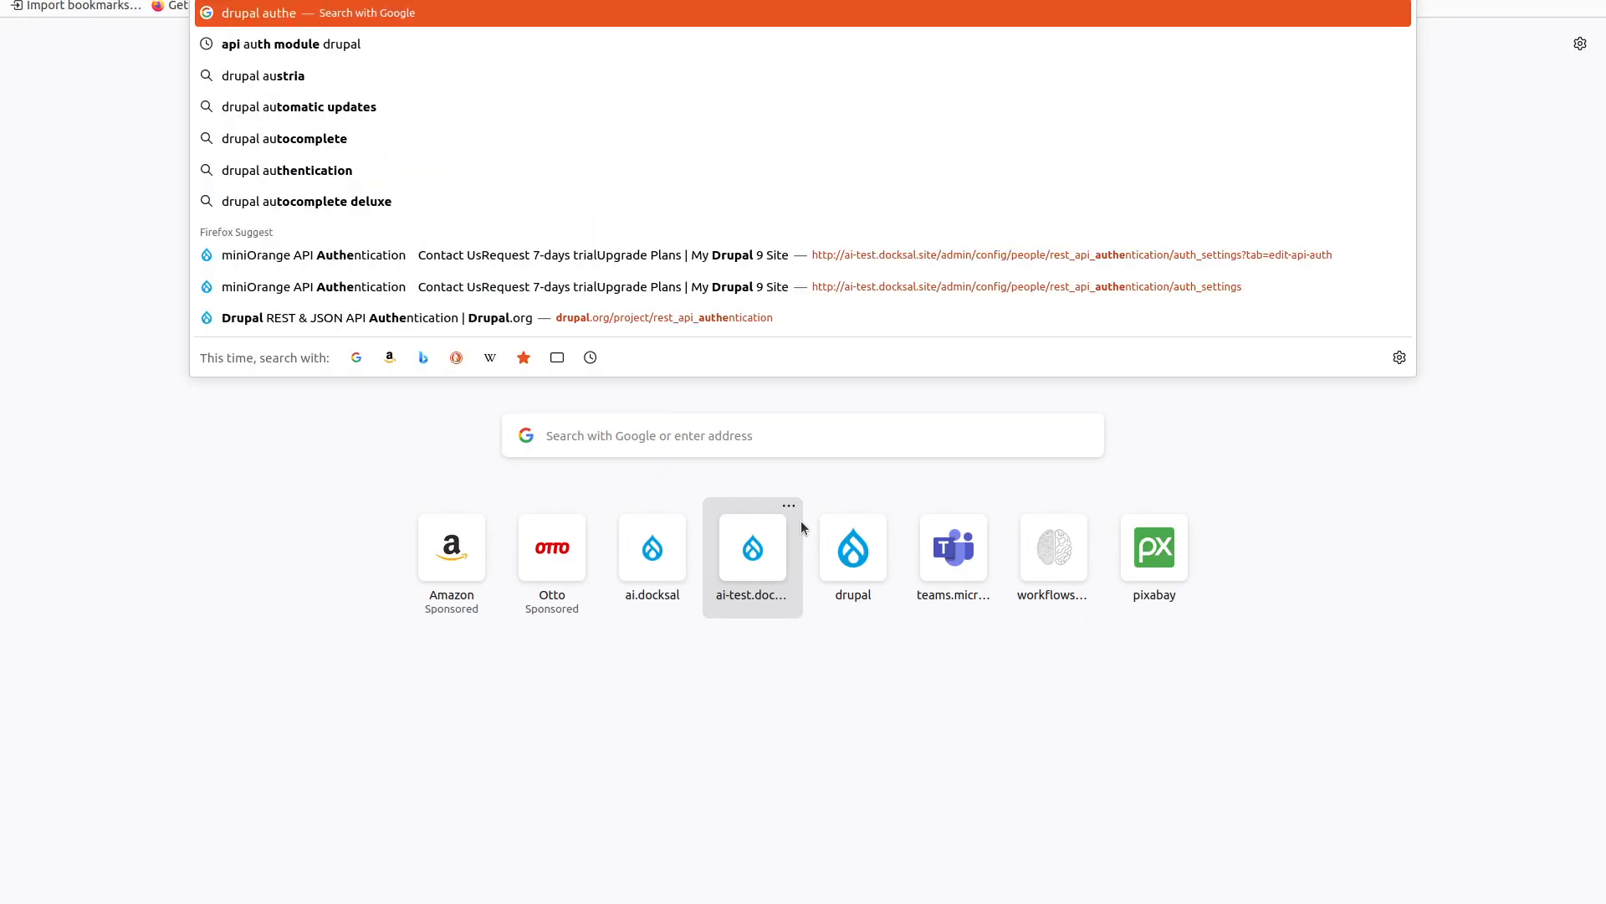
{"action": "type", "text": "nti"}
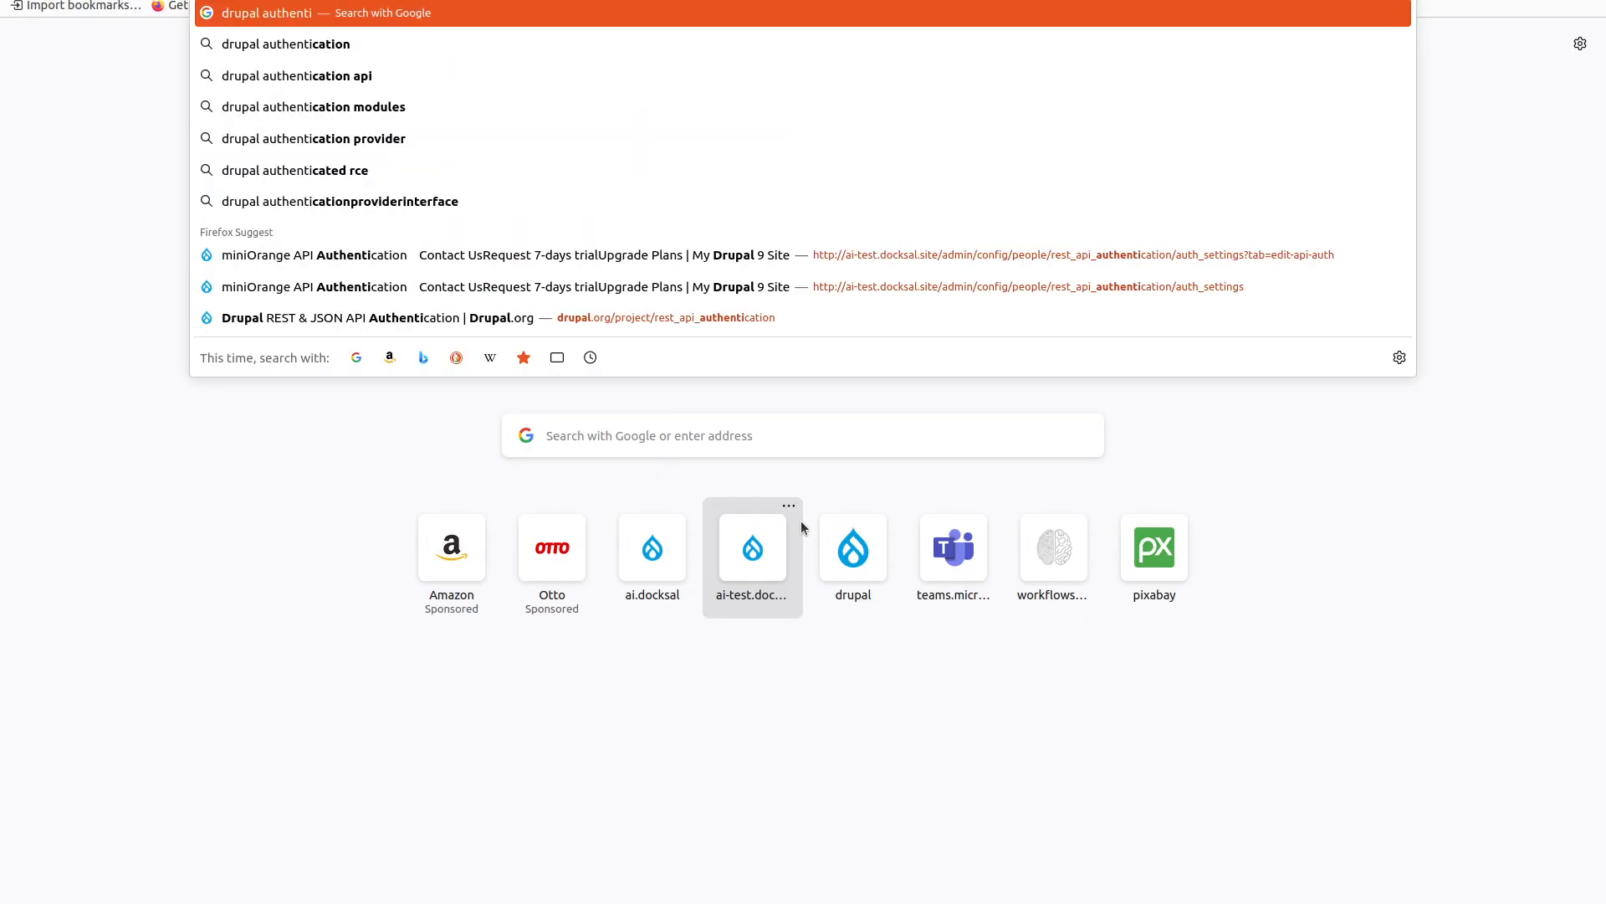
{"action": "key", "text": "Down"}
{"action": "key", "text": "Down"}
{"action": "key", "text": "Down"}
{"action": "key", "text": "Down"}
{"action": "key", "text": "Down"}
{"action": "key", "text": "Down"}
{"action": "key", "text": "Down"}
{"action": "key", "text": "Down"}
{"action": "key", "text": "Down"}
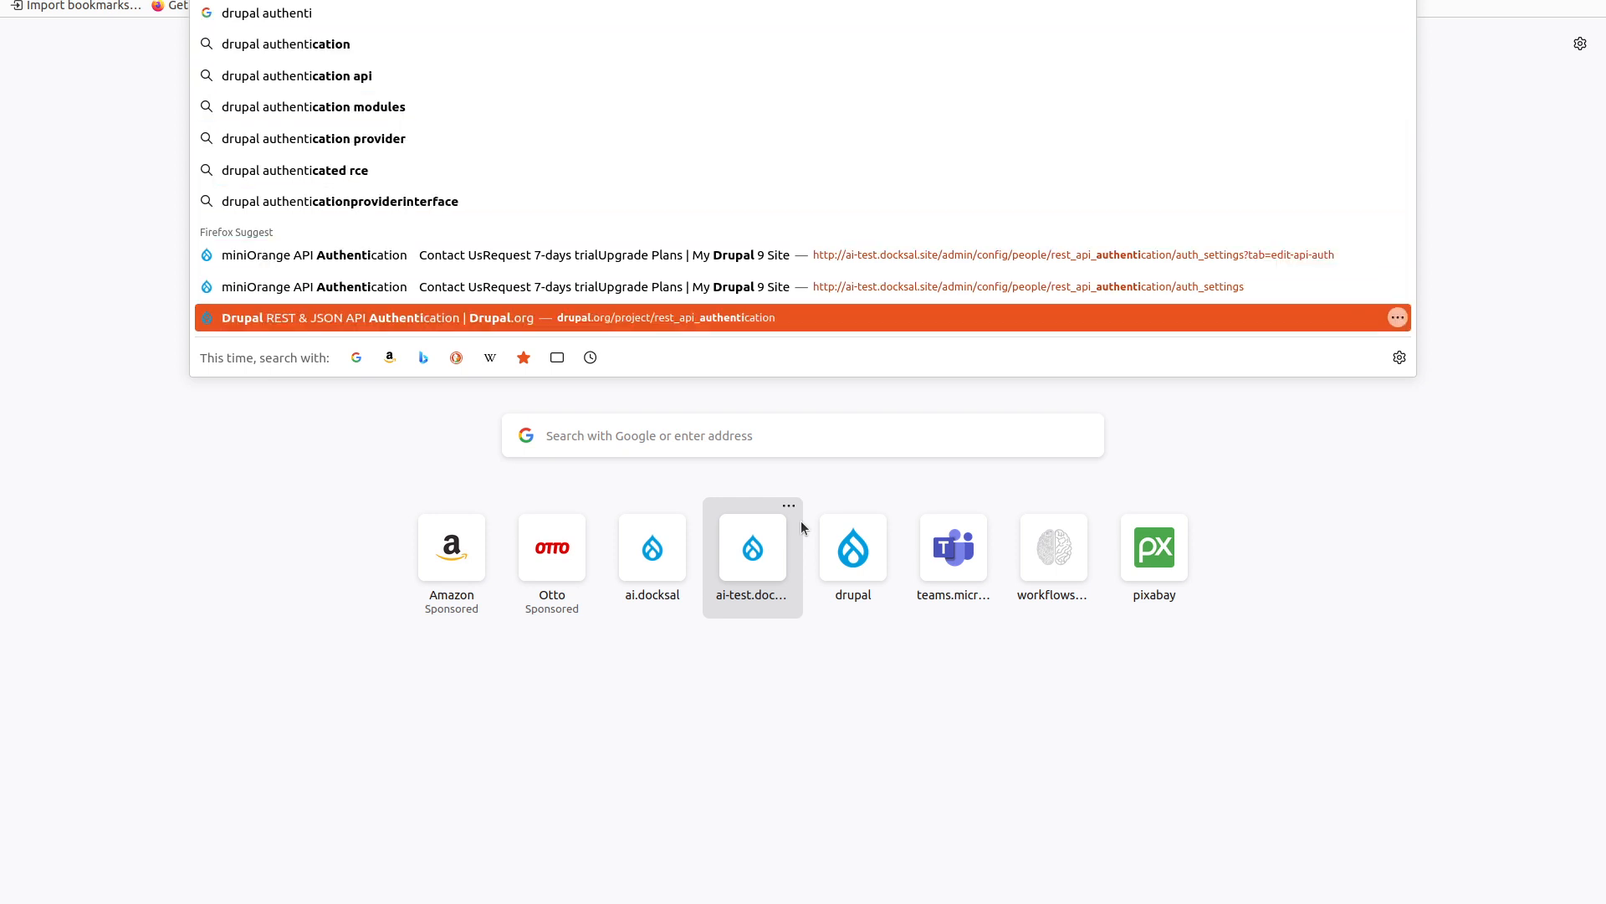
{"action": "key", "text": "Return"}
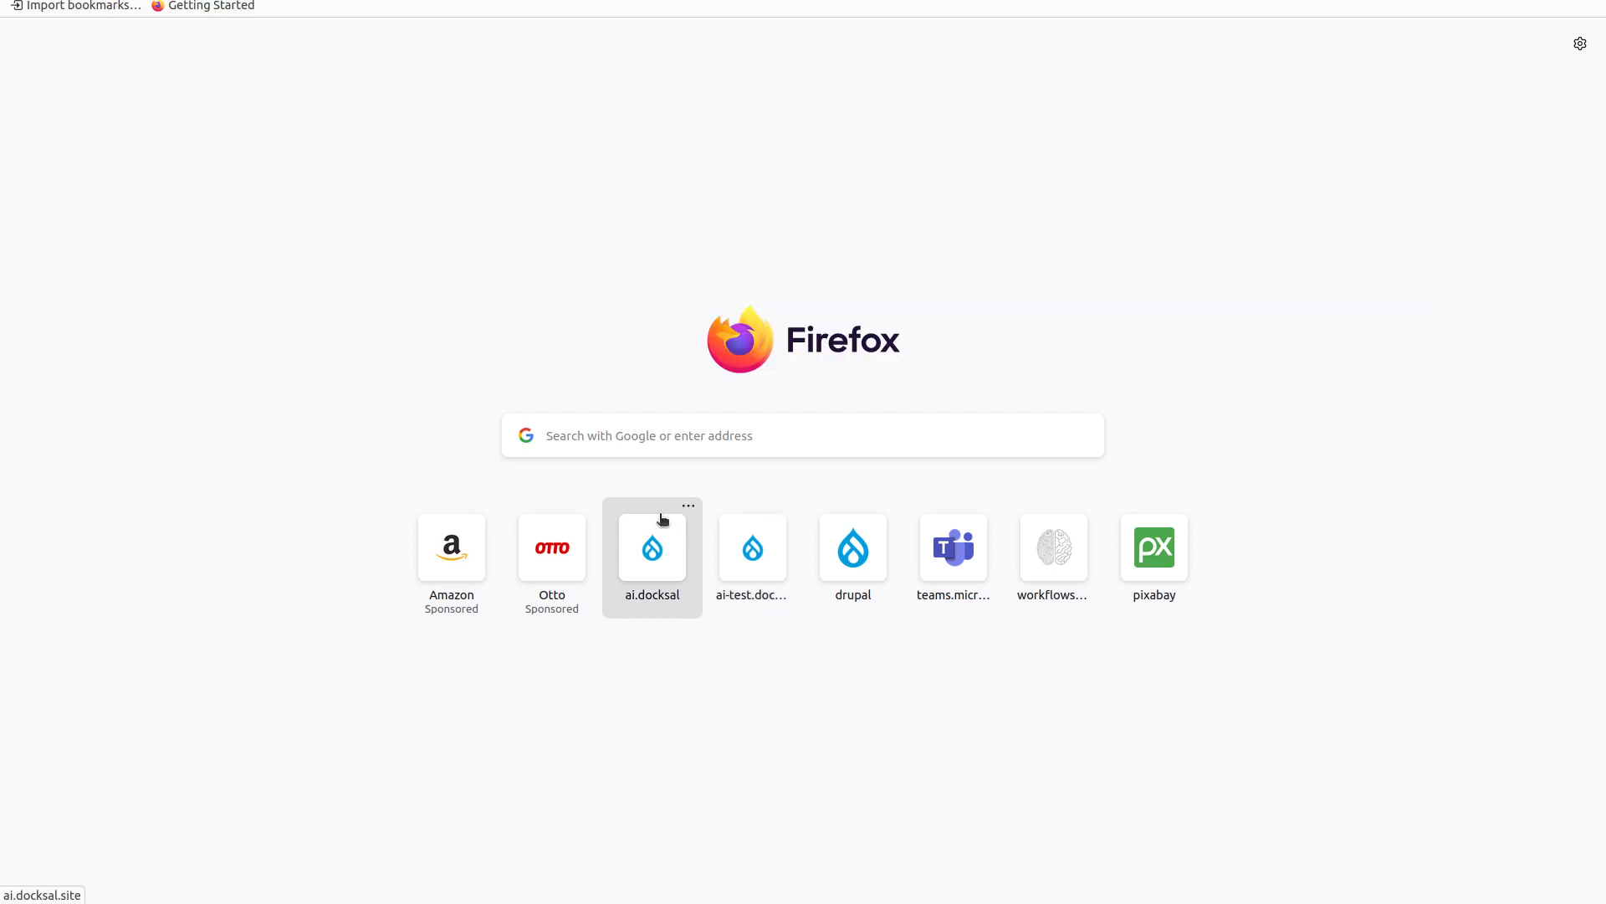
{"action": "scroll", "coordinate": [361, 504], "scroll_direction": "down", "scroll_amount": 5}
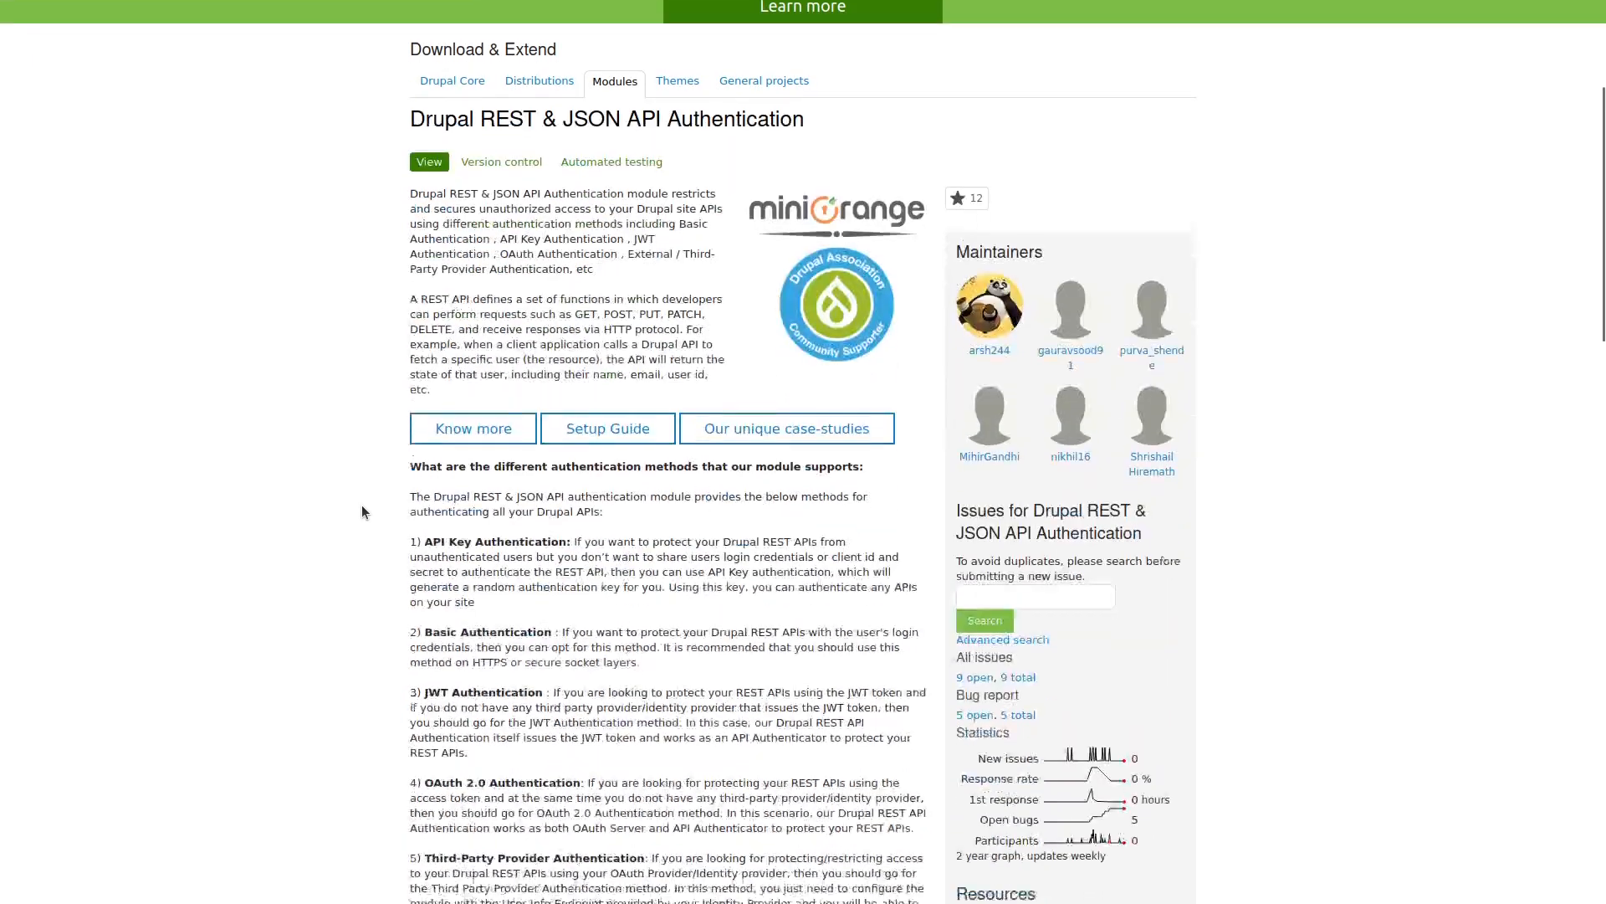
{"action": "scroll", "coordinate": [362, 507], "scroll_direction": "down", "scroll_amount": 1}
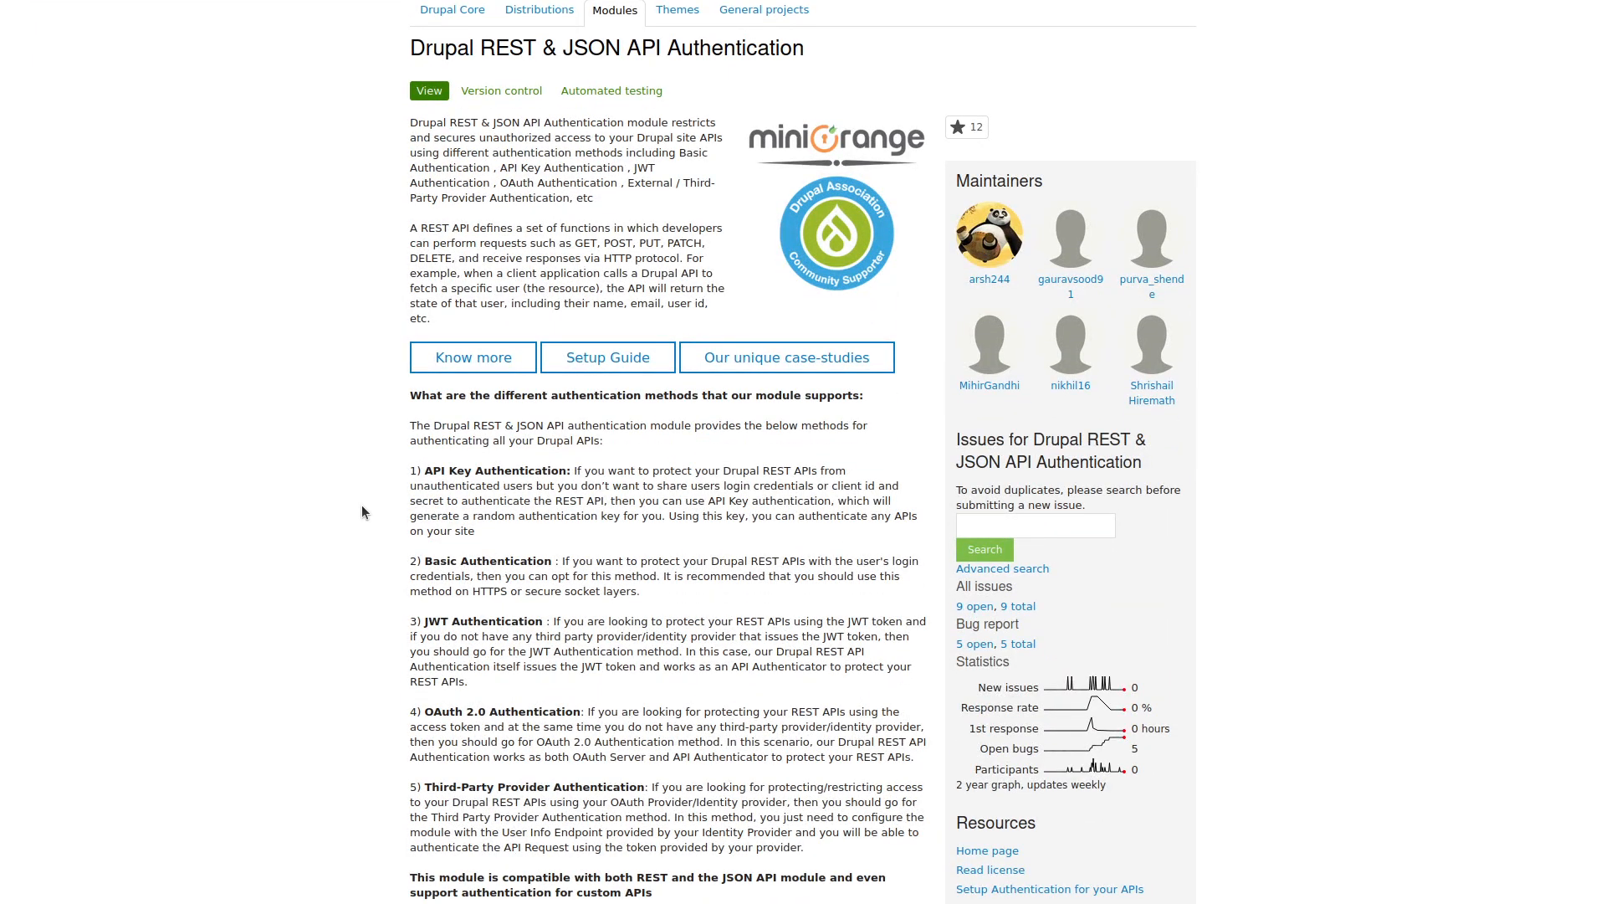
{"action": "scroll", "coordinate": [361, 512], "scroll_direction": "down", "scroll_amount": 1}
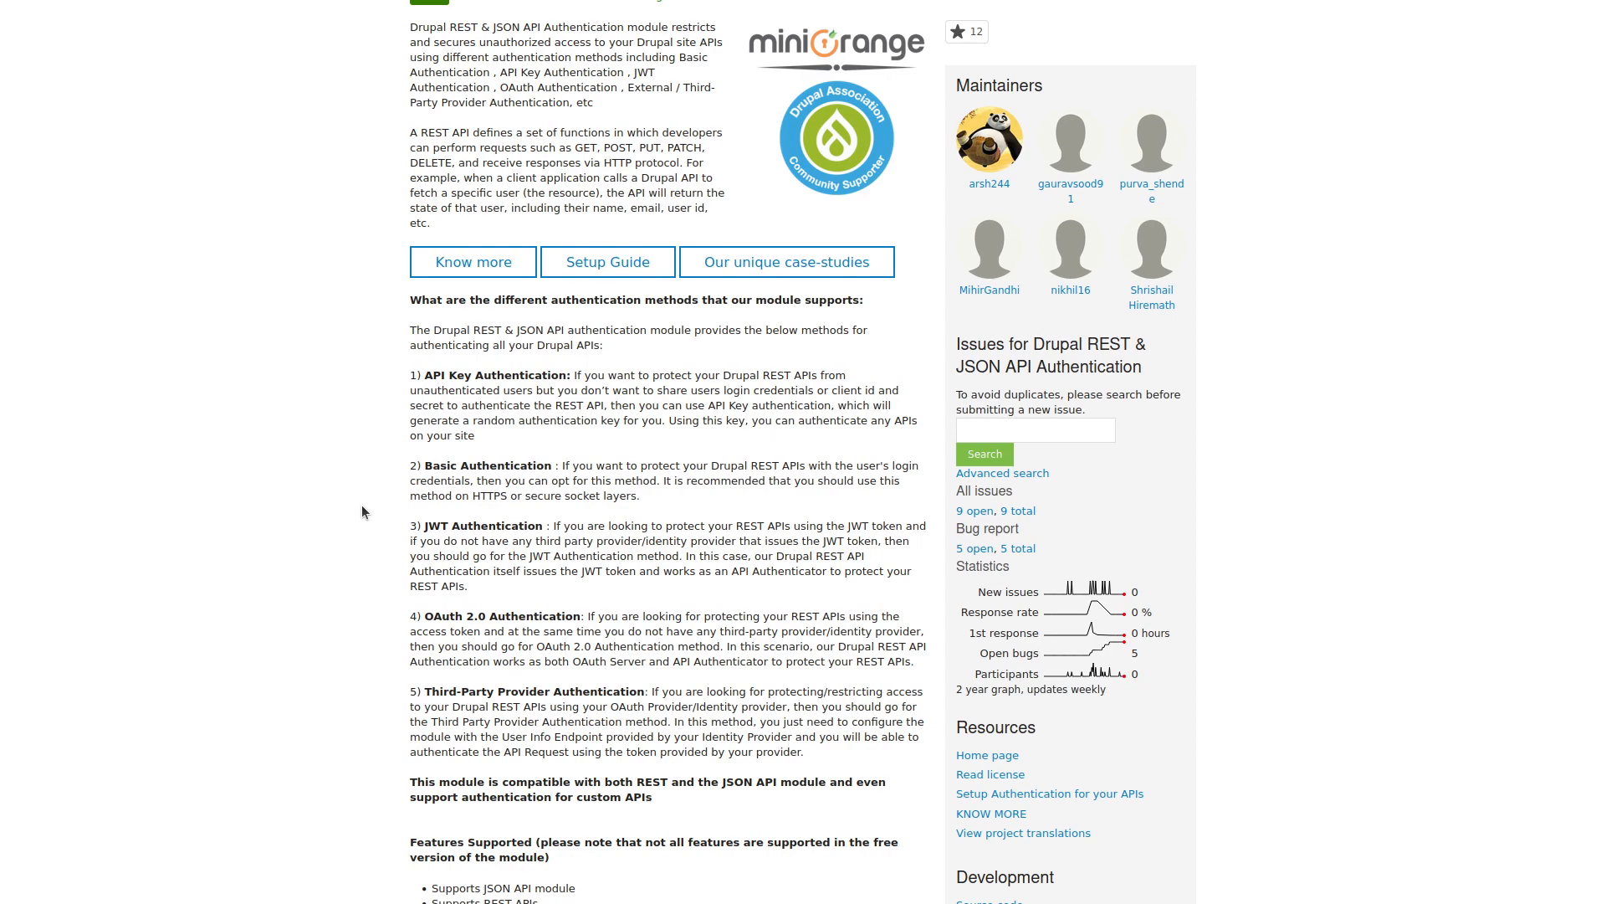
{"action": "key", "text": "ctrl+Tab"}
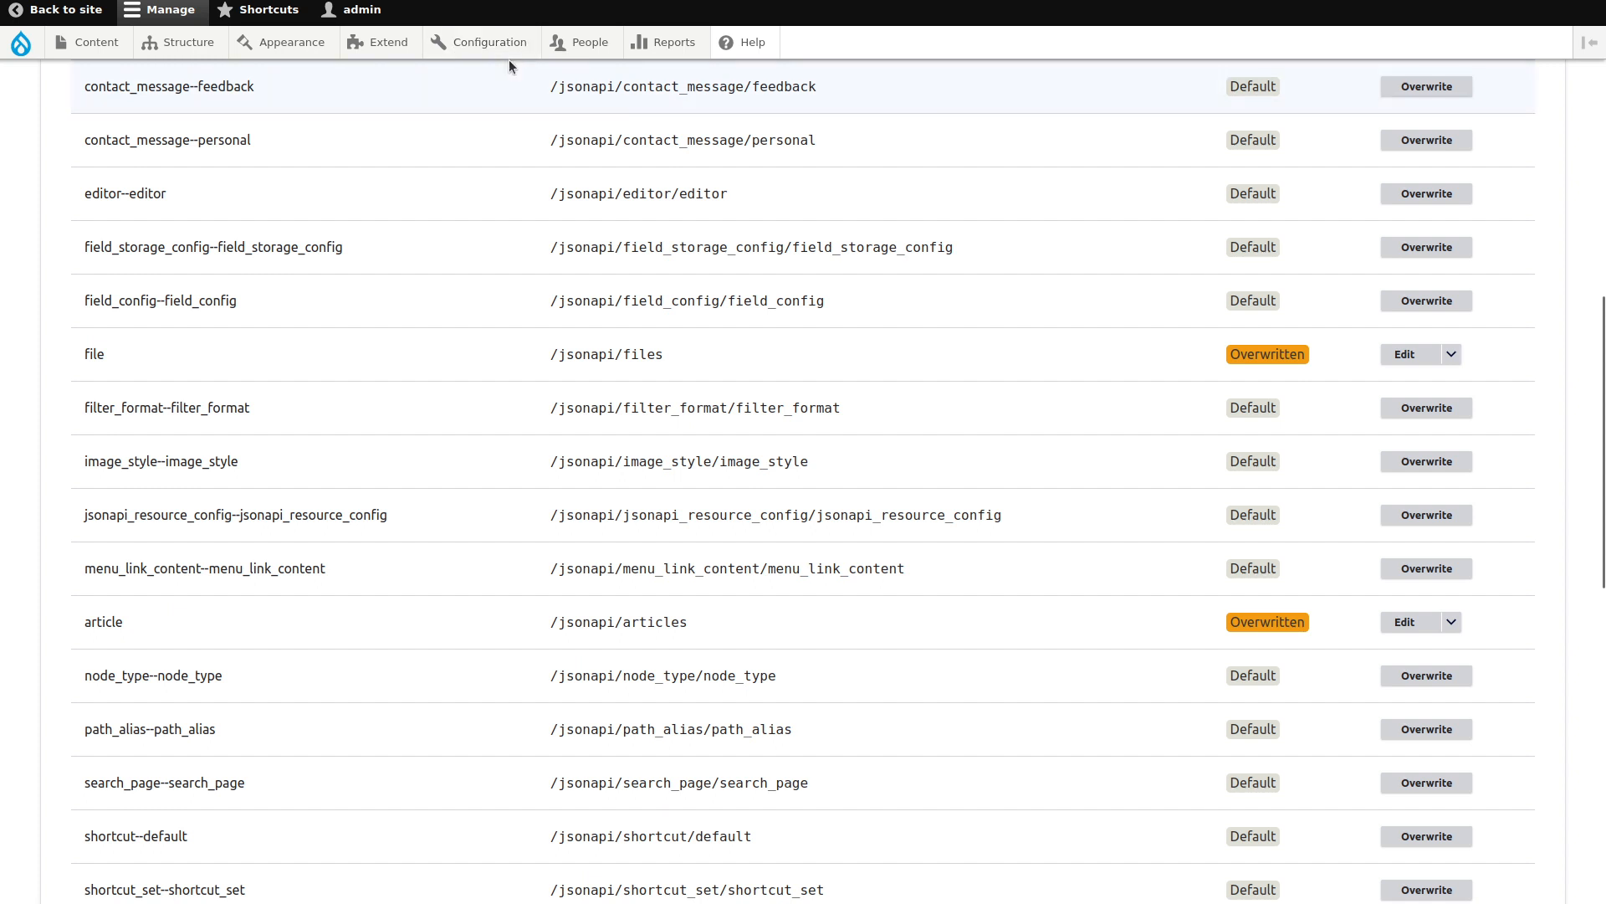
In People > Permissions, tick 'Article: Create new content' for Content editor, Authenticated and Anonymous.
{"action": "mouse_move", "coordinate": [580, 43]}
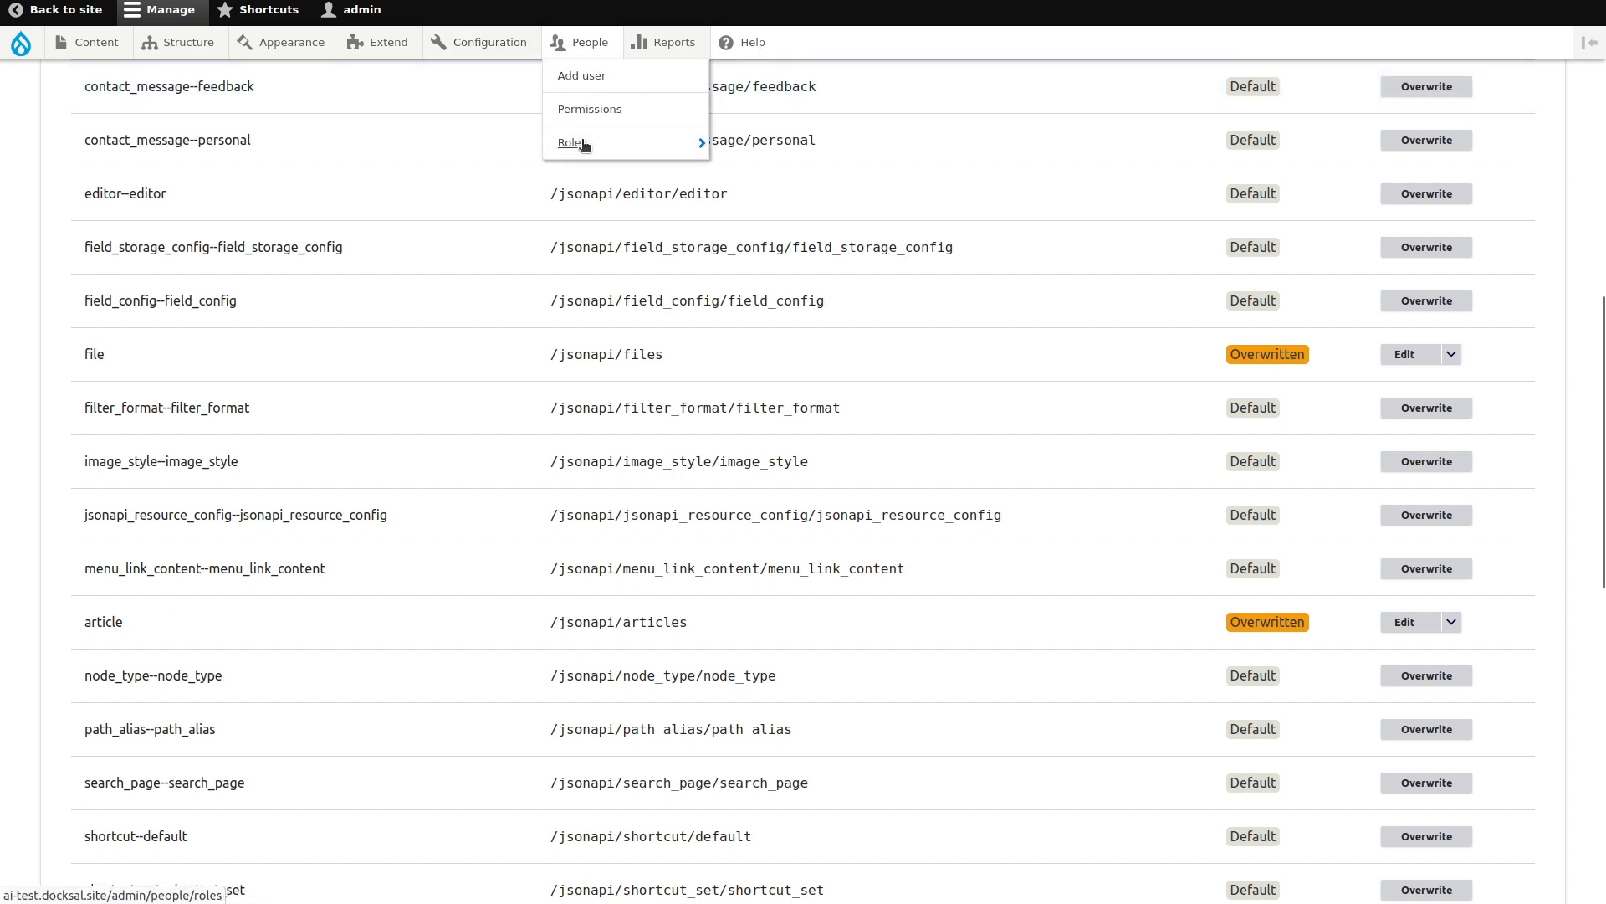
{"action": "mouse_move", "coordinate": [588, 140]}
{"action": "left_click", "coordinate": [595, 111]}
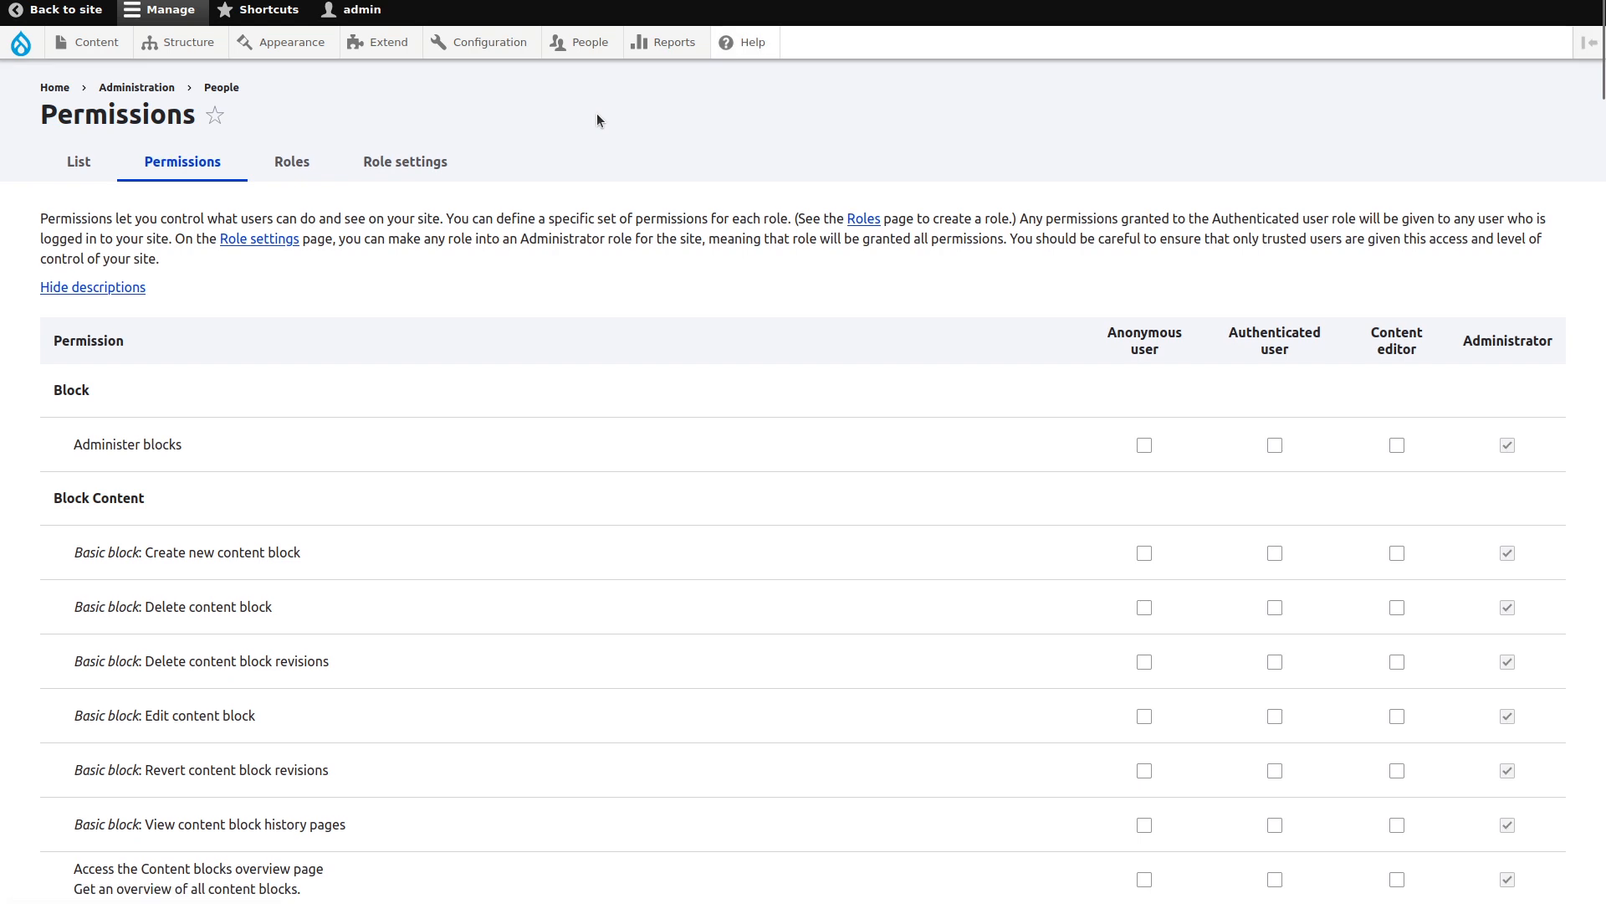
{"action": "key", "text": "ctrl+f"}
{"action": "type", "text": "article"}
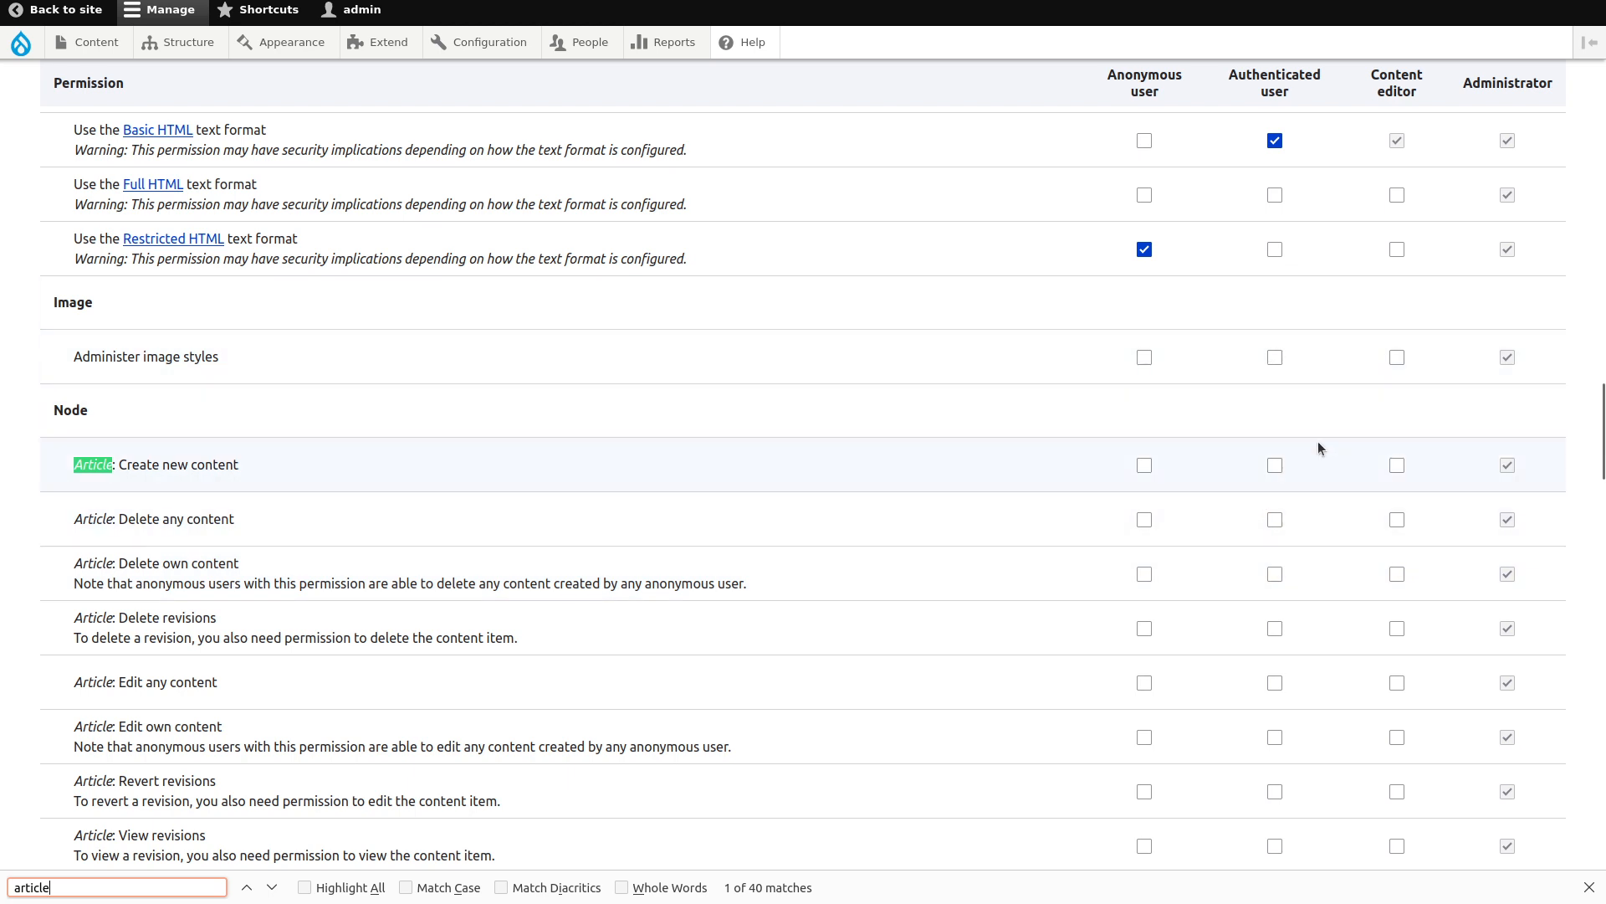
{"action": "left_click", "coordinate": [1397, 468]}
{"action": "left_click", "coordinate": [1398, 474]}
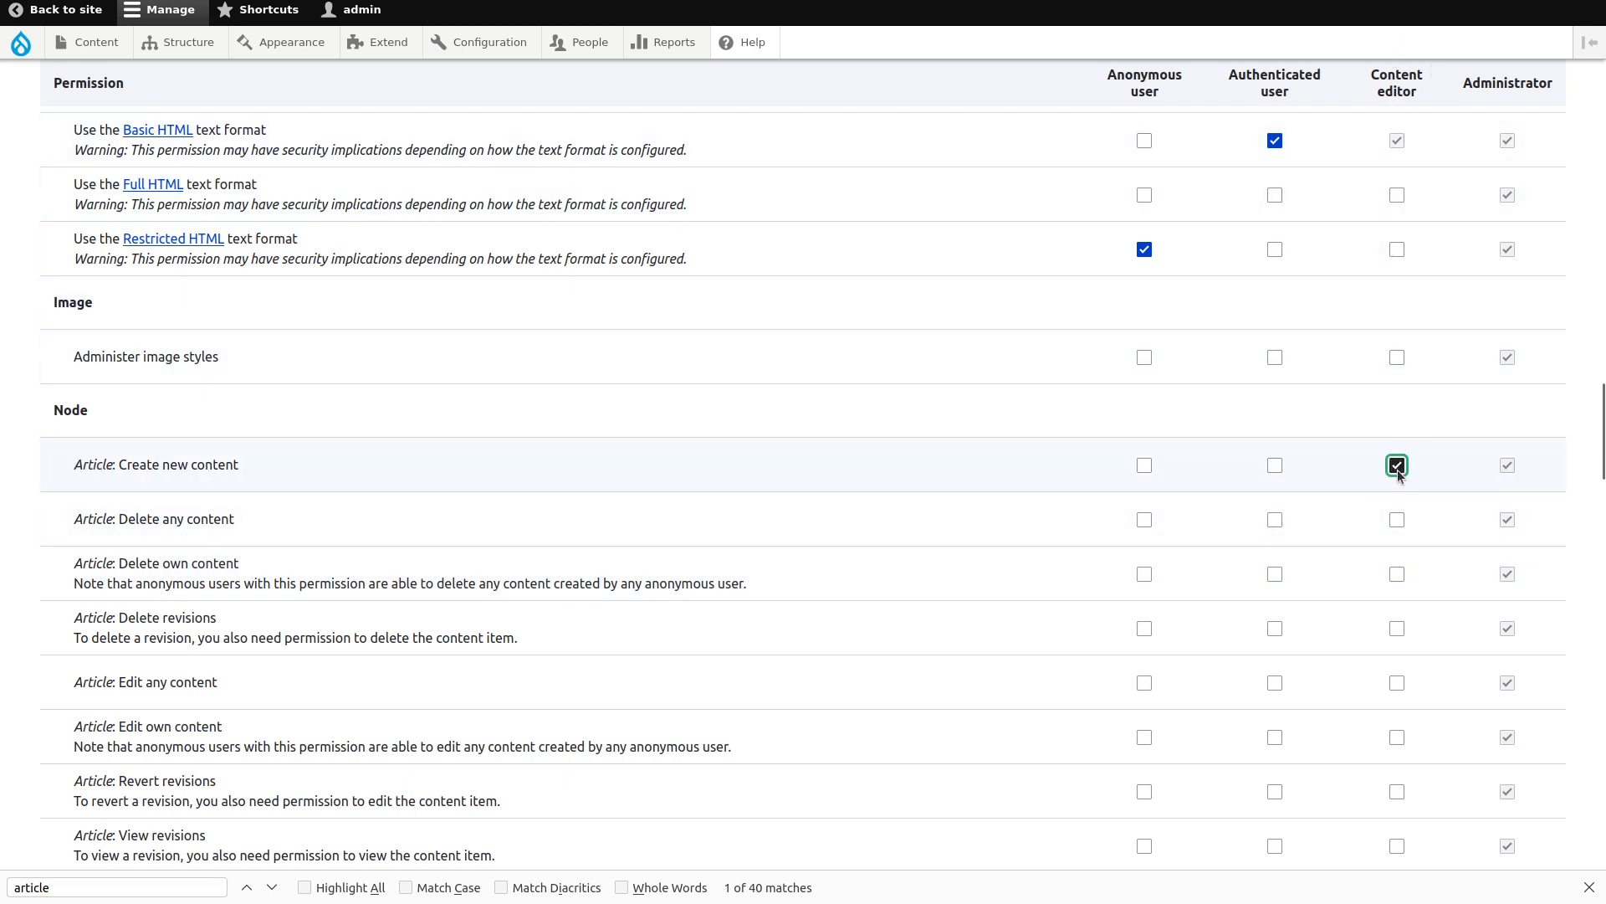
{"action": "left_click", "coordinate": [1272, 469]}
{"action": "left_click", "coordinate": [1143, 466]}
{"action": "key", "text": "End"}
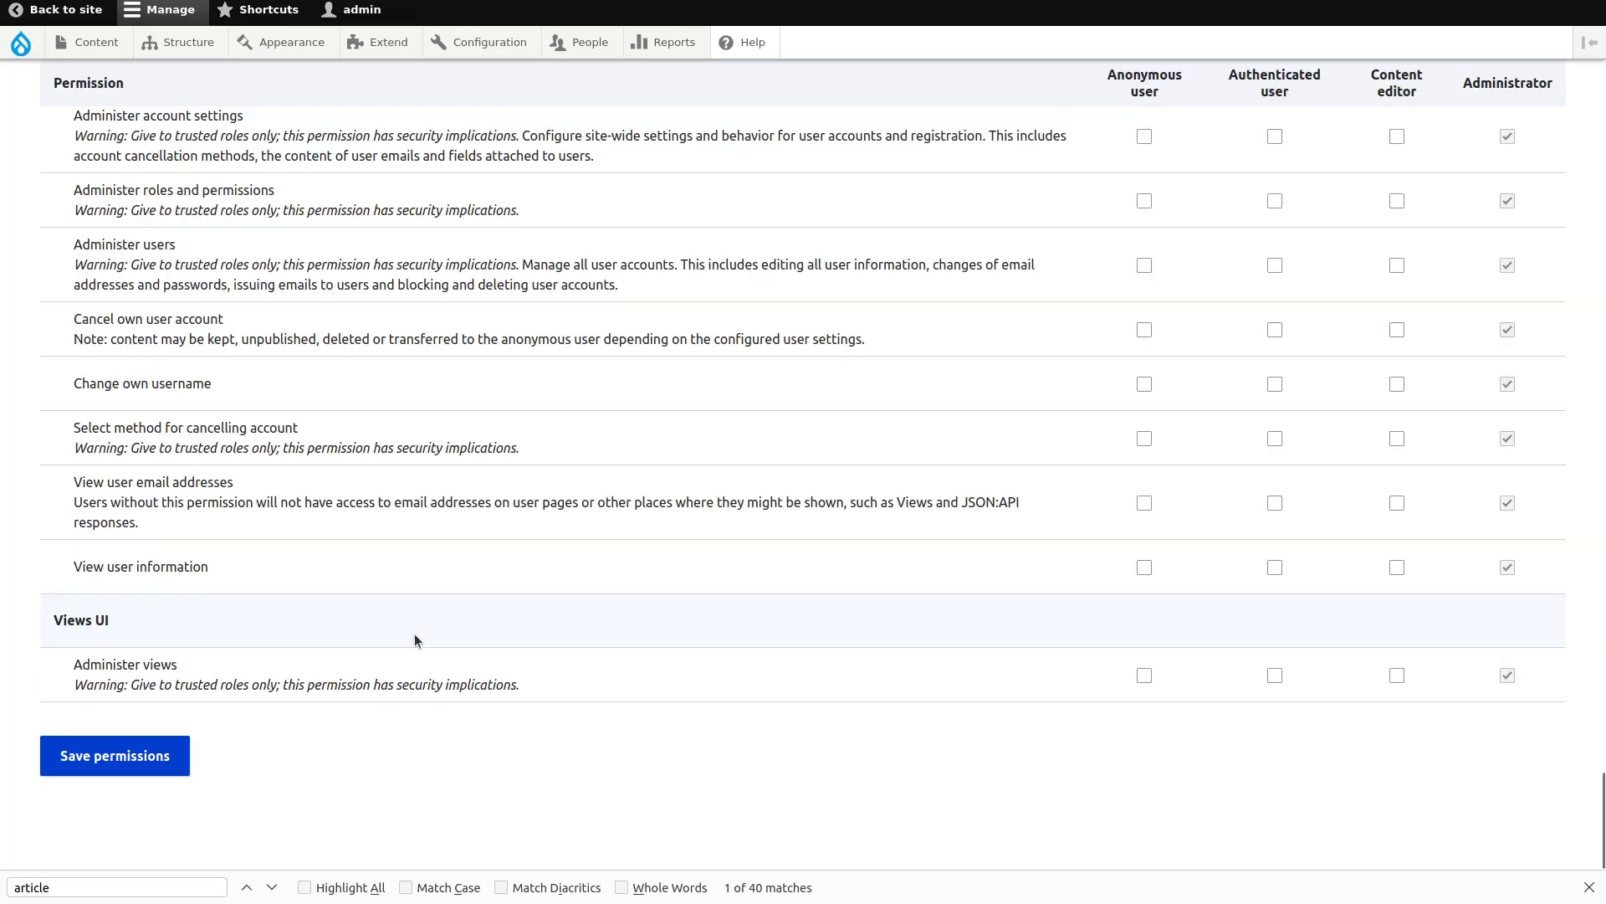
{"action": "key", "text": "alt+Tab"}
{"action": "key", "text": "alt+Tab"}
{"action": "key", "text": "alt+Tab"}
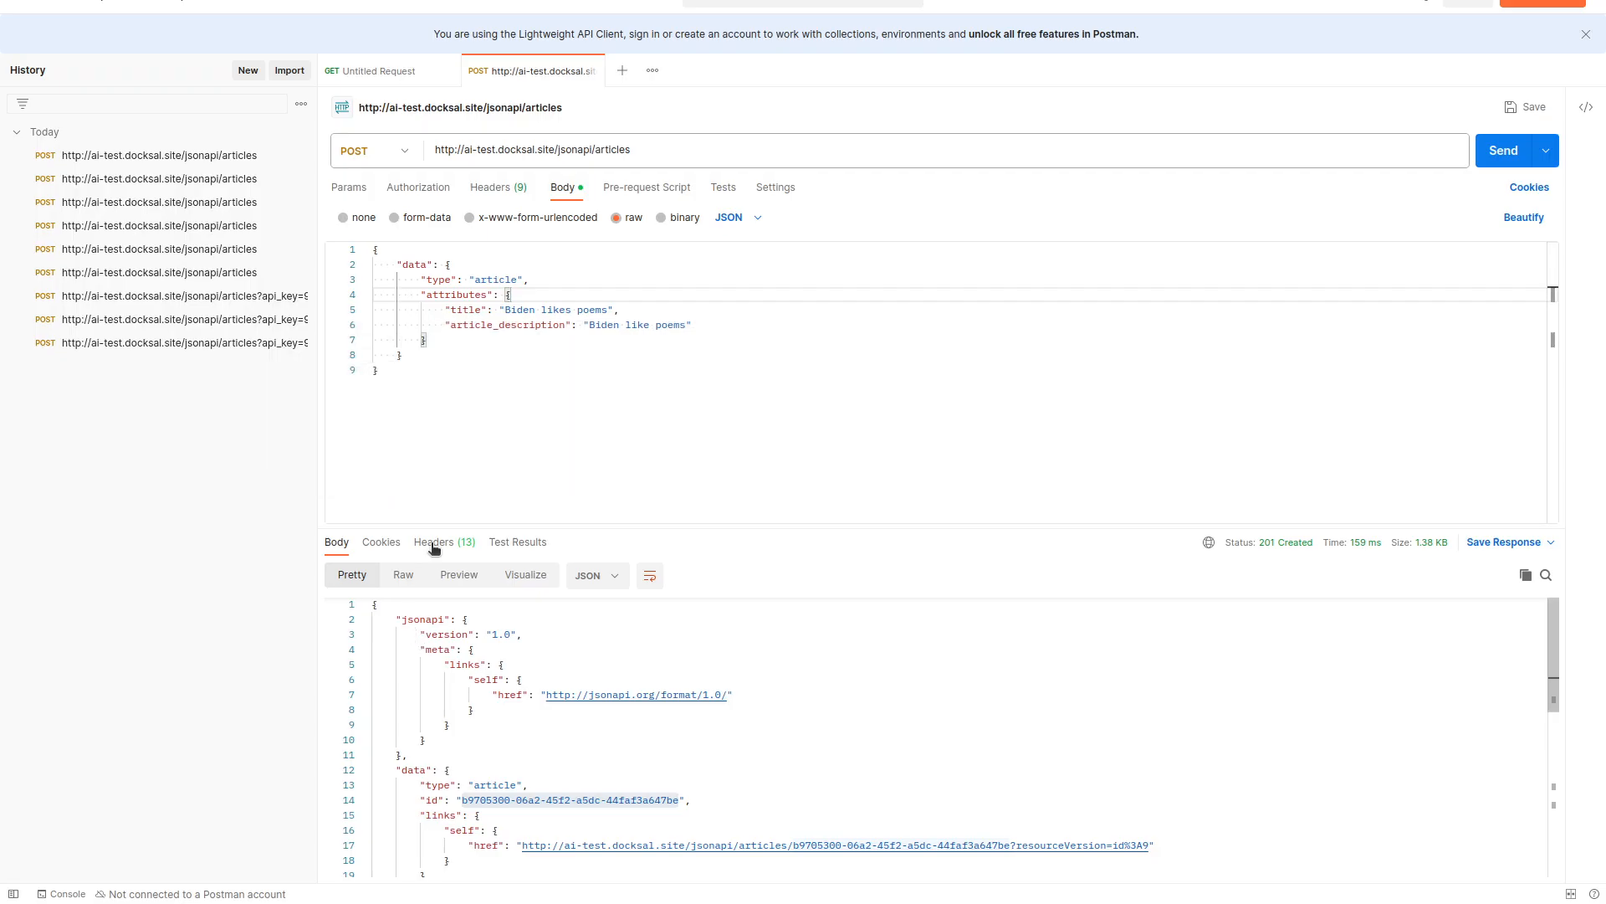
Remove the article_description line from the Postman body and send the request, getting 403.
{"action": "left_click", "coordinate": [714, 330]}
{"action": "left_click_drag", "start_coordinate": [713, 330], "coordinate": [723, 315]}
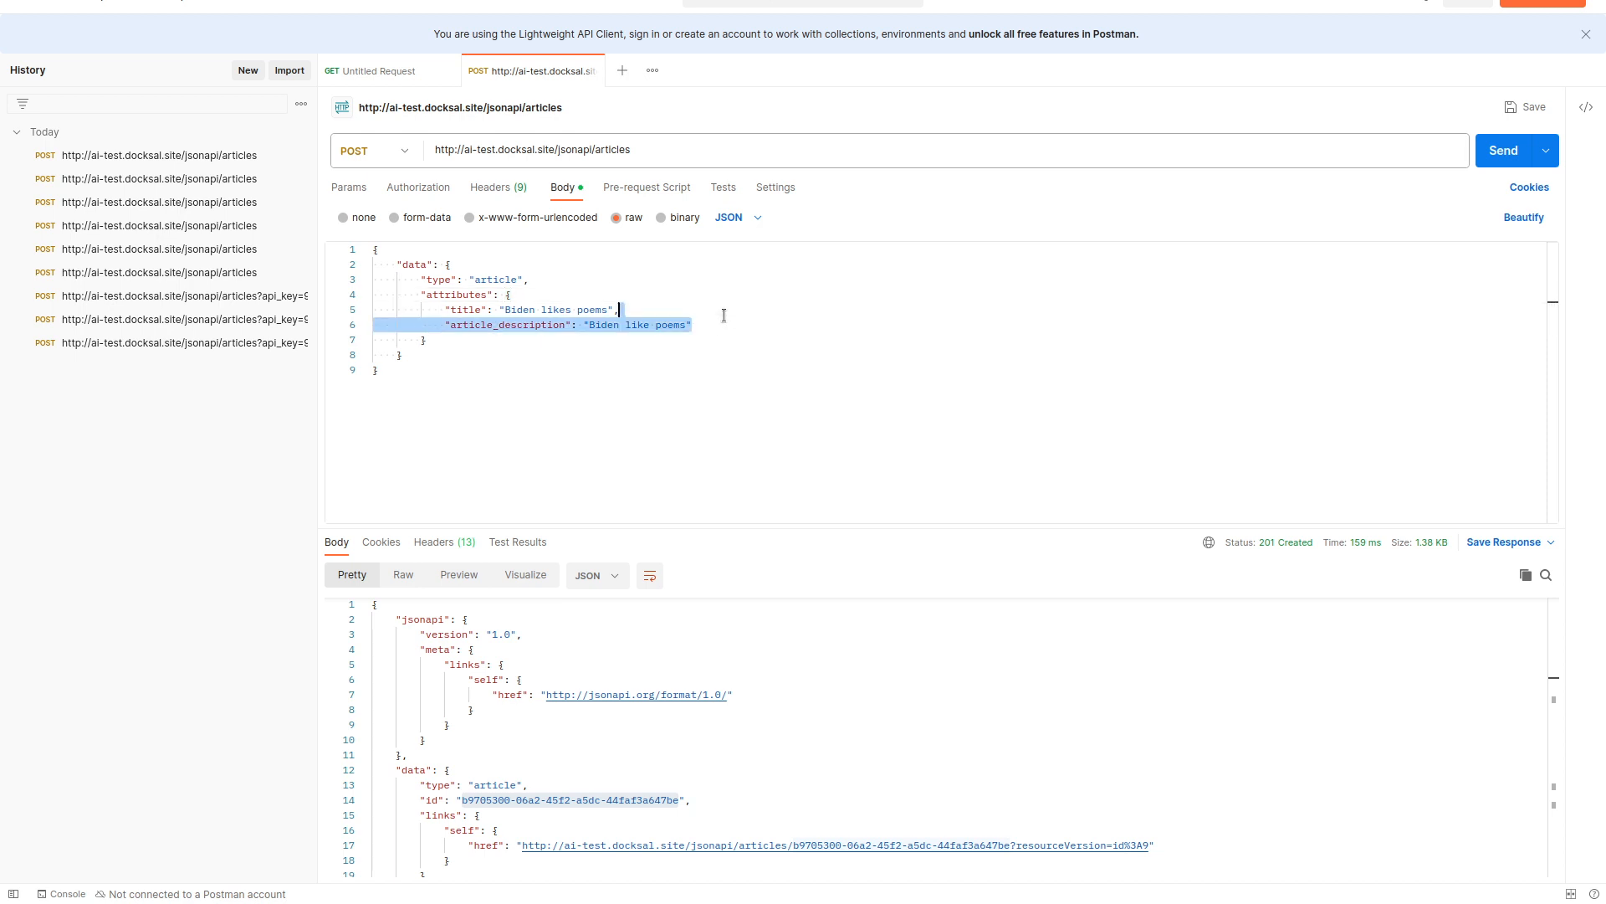
{"action": "key", "text": "BackSpace"}
{"action": "key", "text": "BackSpace"}
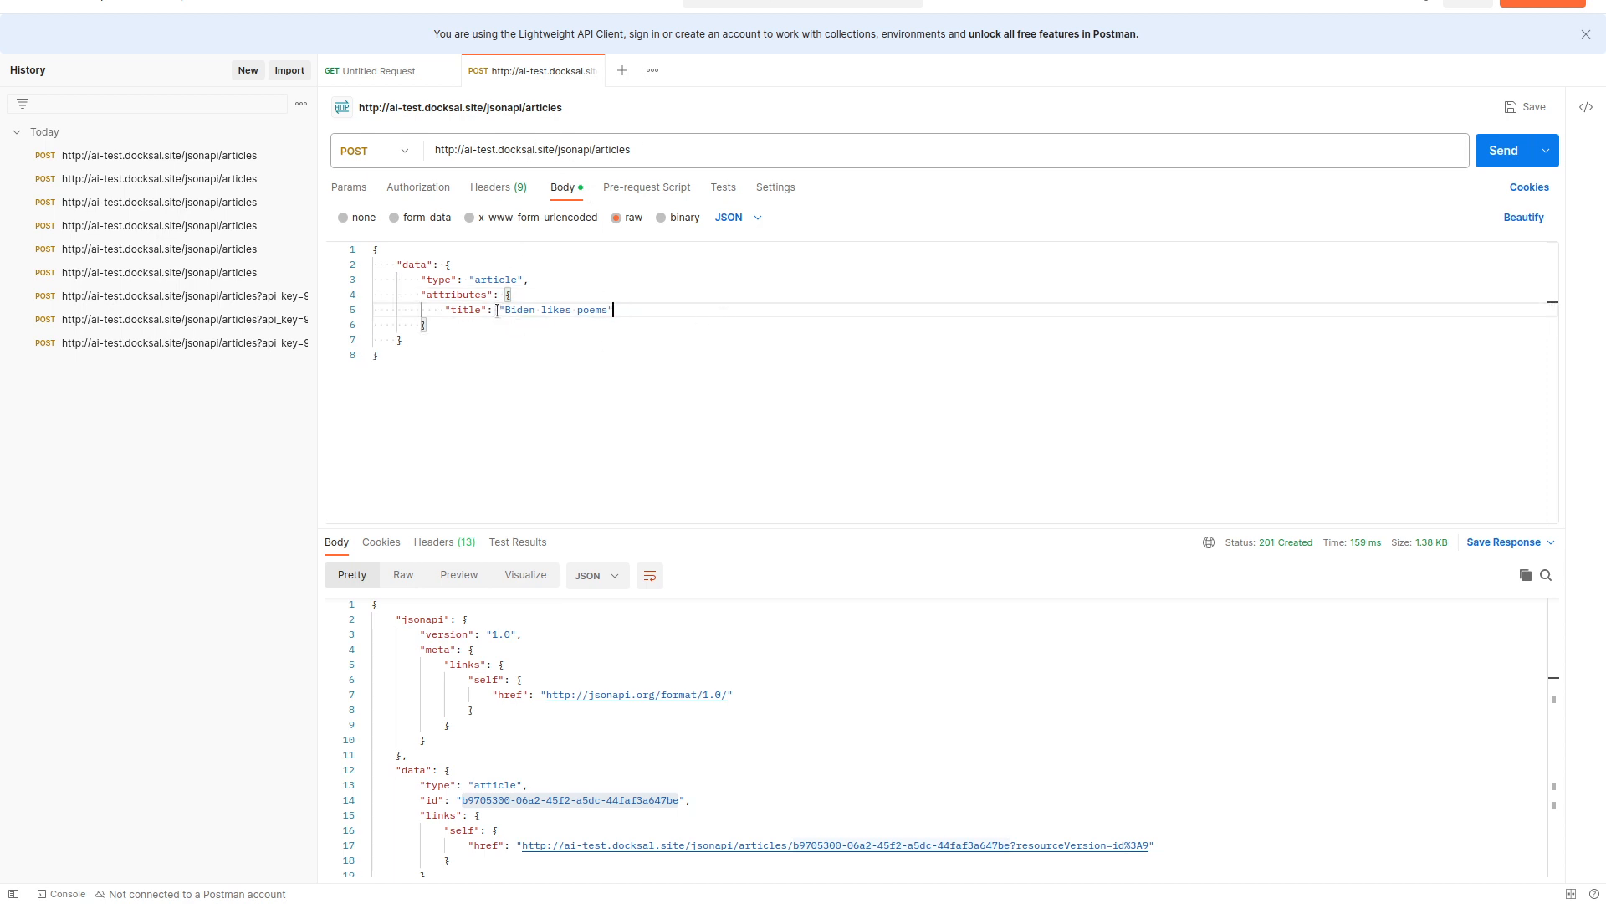
{"action": "left_click", "coordinate": [1503, 150]}
{"action": "scroll", "coordinate": [458, 728], "scroll_direction": "down", "scroll_amount": 2}
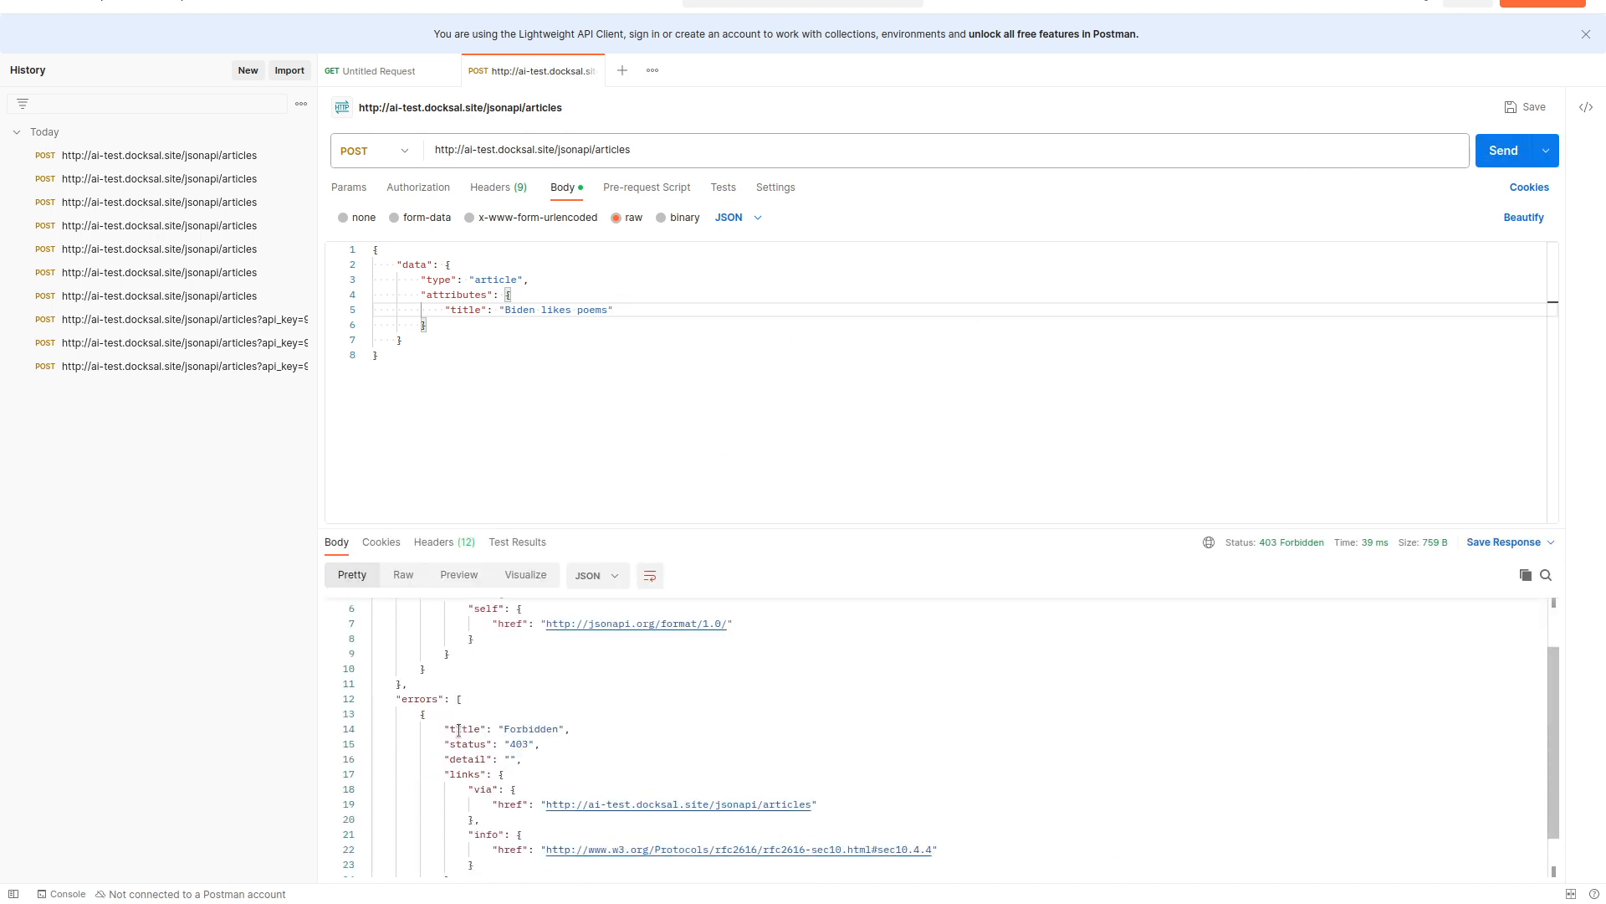
Save the Drupal permissions, then resend the article creation request from Postman.
{"action": "key", "text": "alt+Tab"}
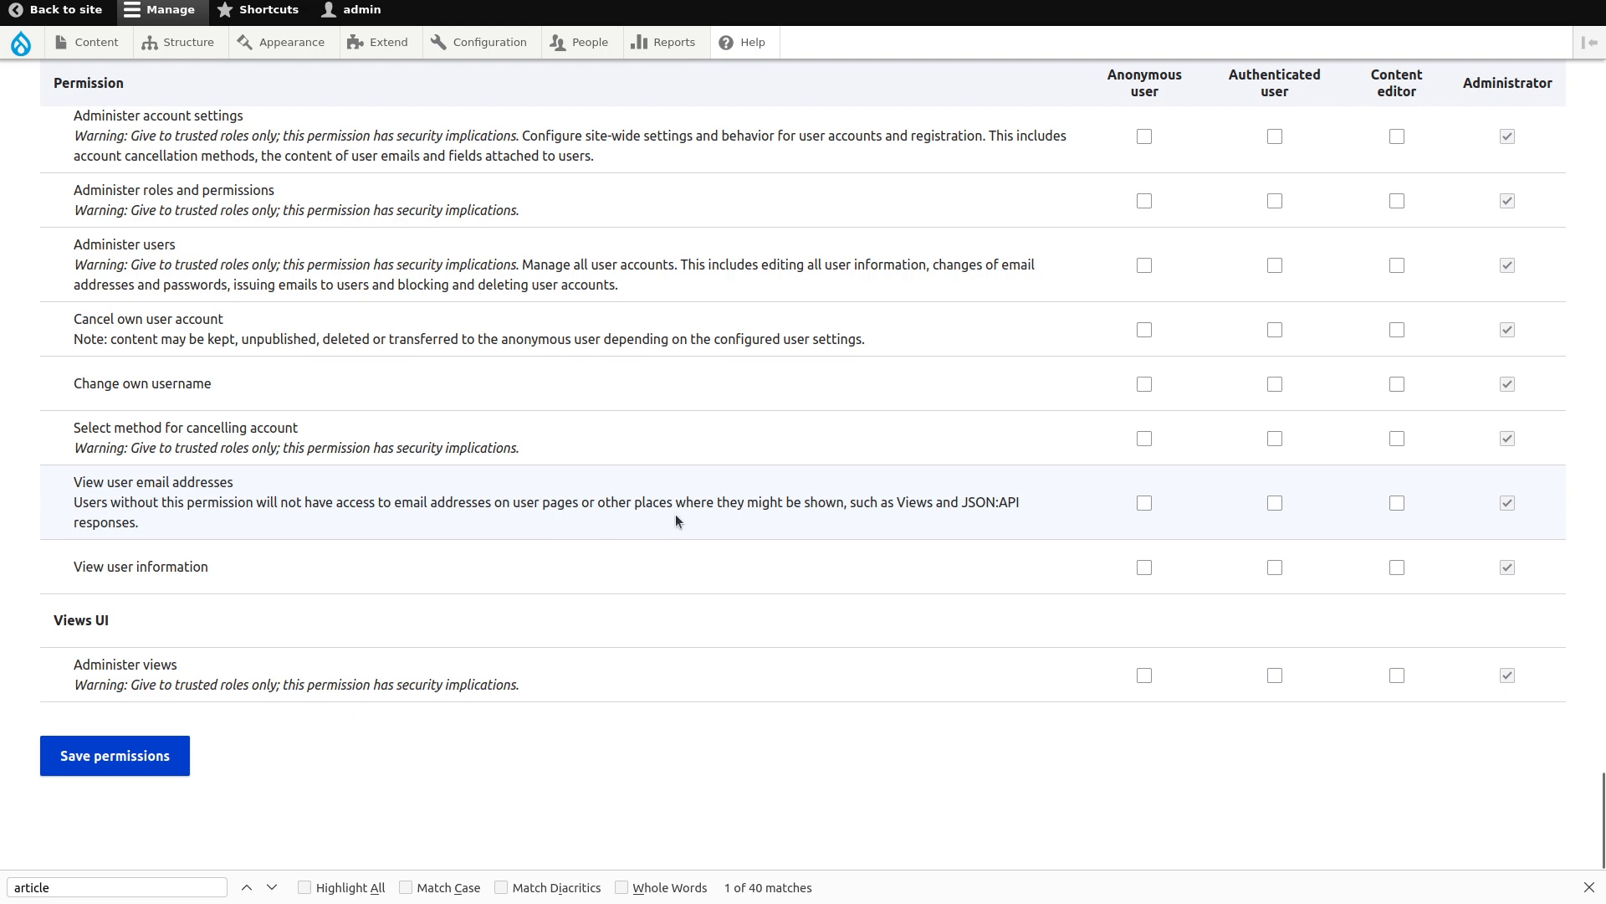
{"action": "left_click", "coordinate": [166, 759]}
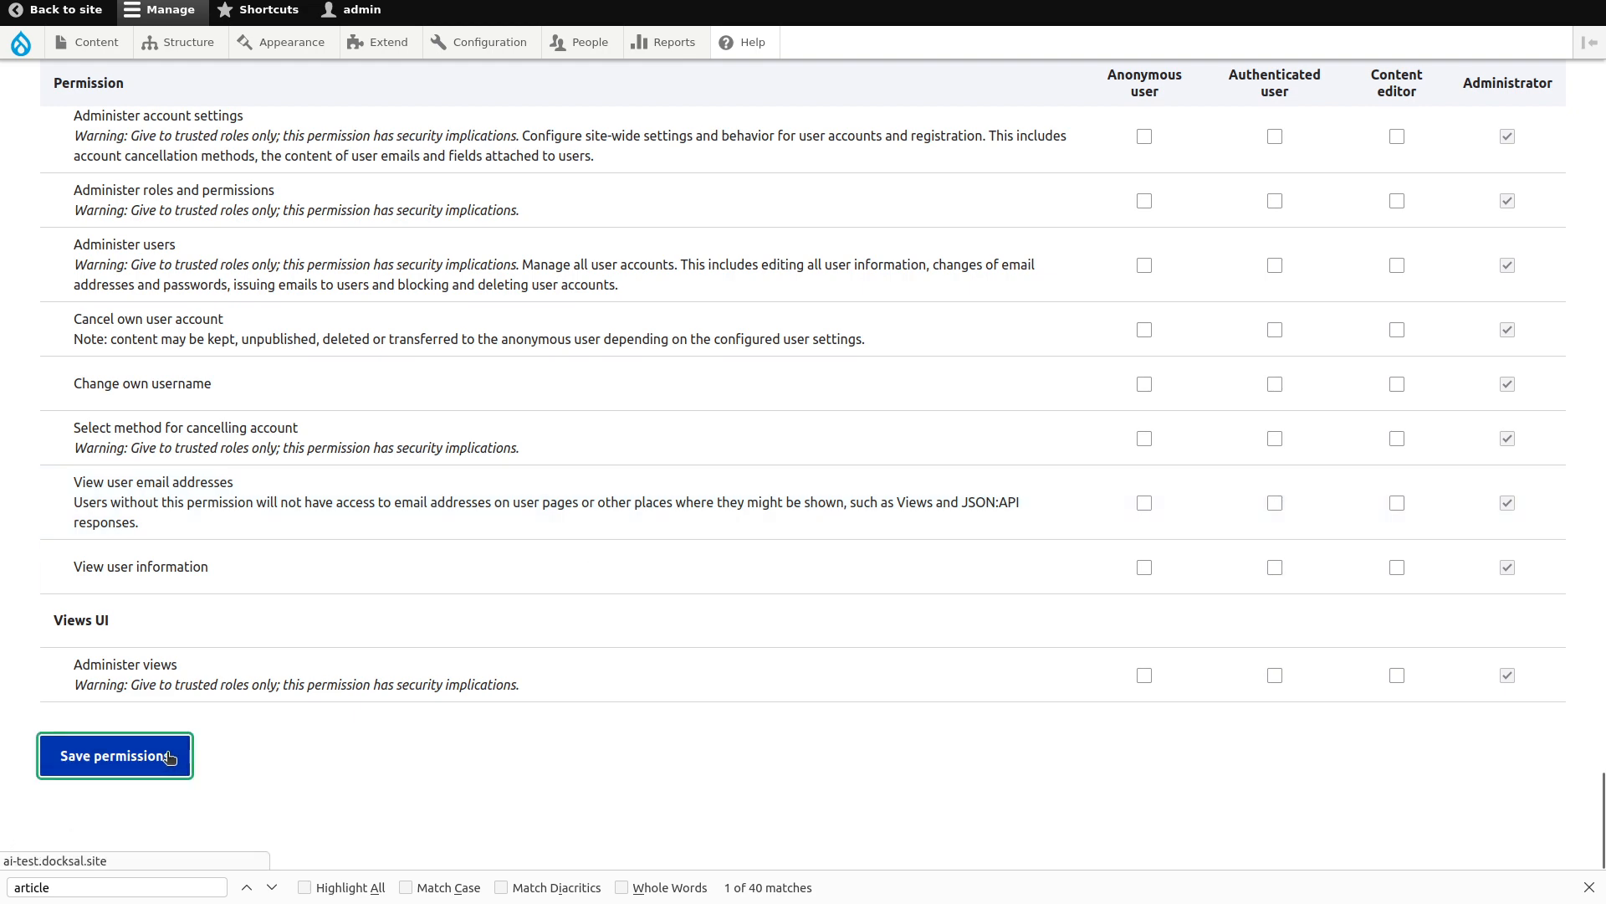
{"action": "key", "text": "alt+Tab"}
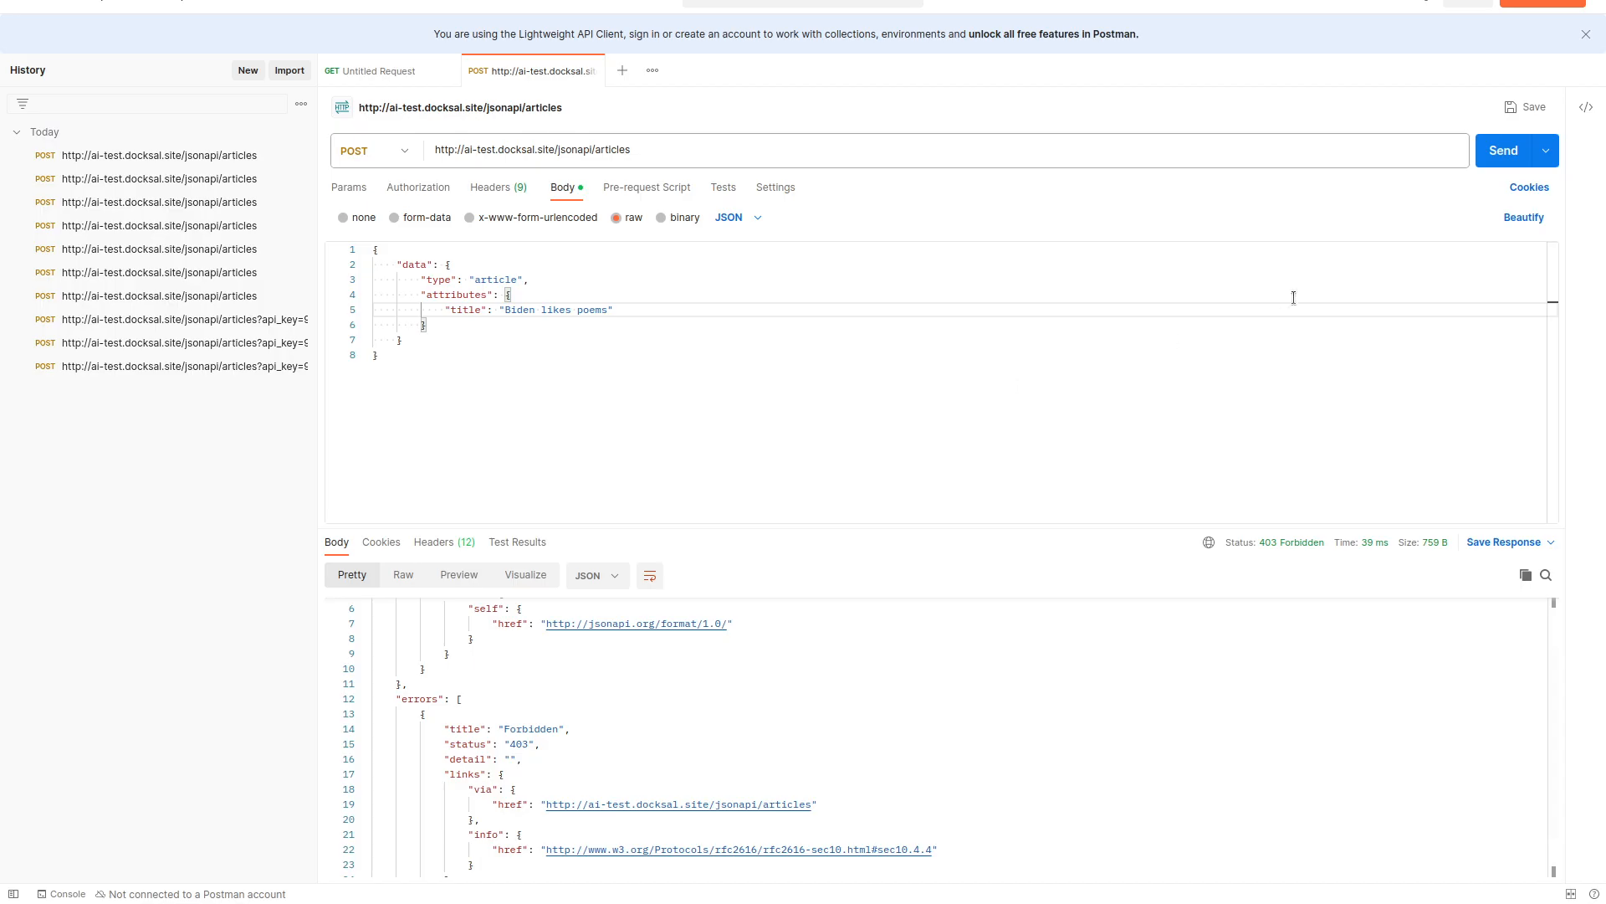
{"action": "left_click", "coordinate": [1504, 159]}
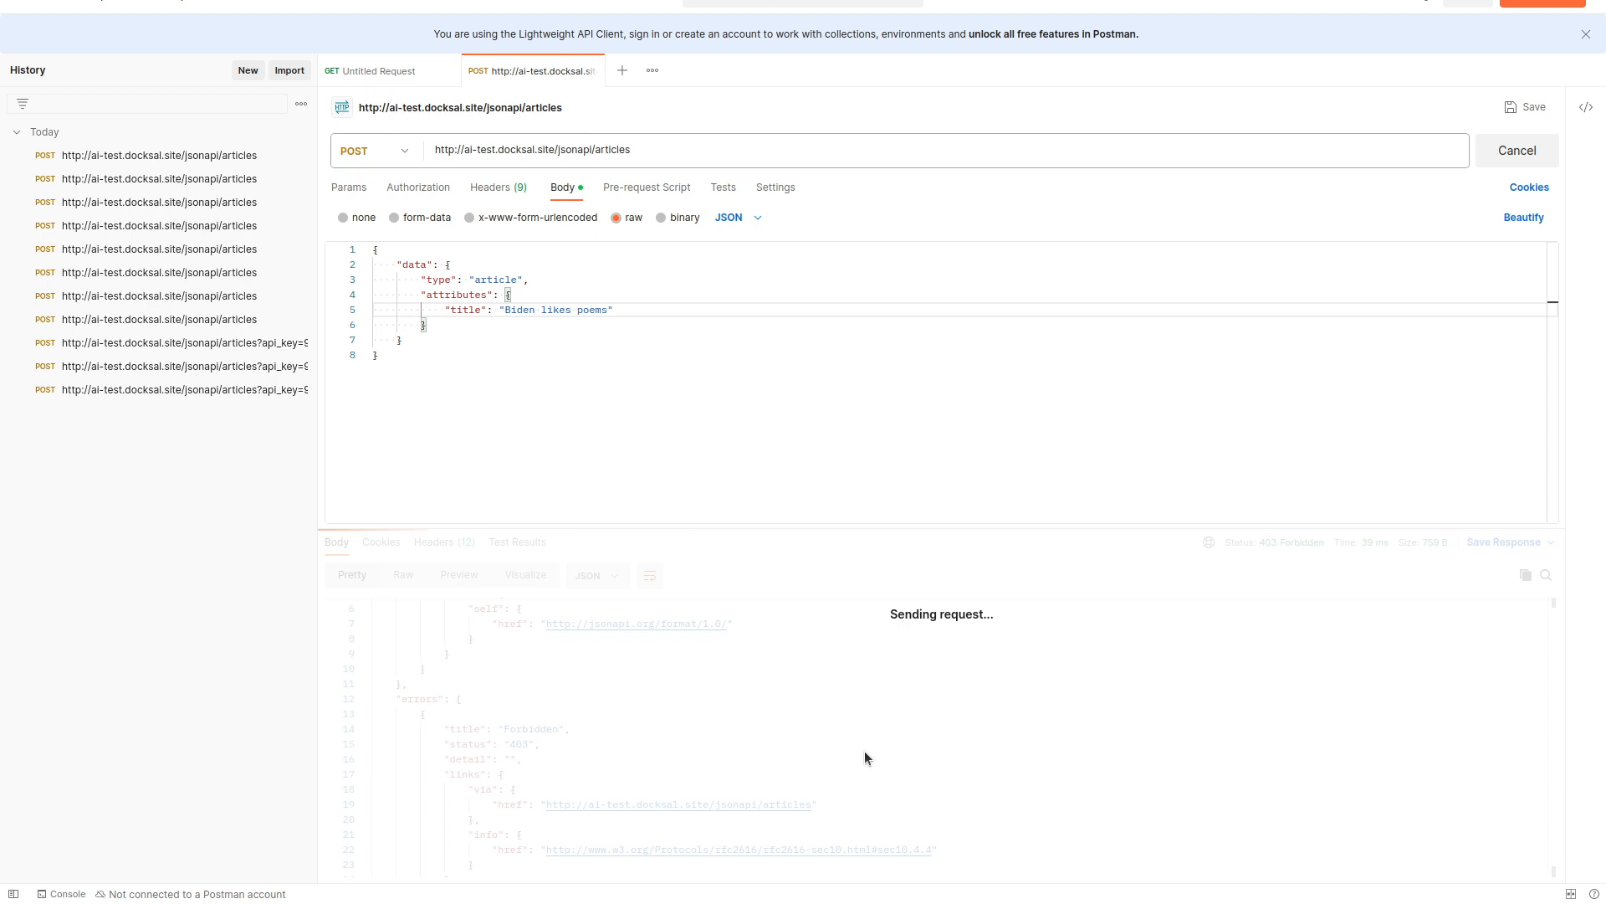
{"action": "key", "text": "alt+Tab"}
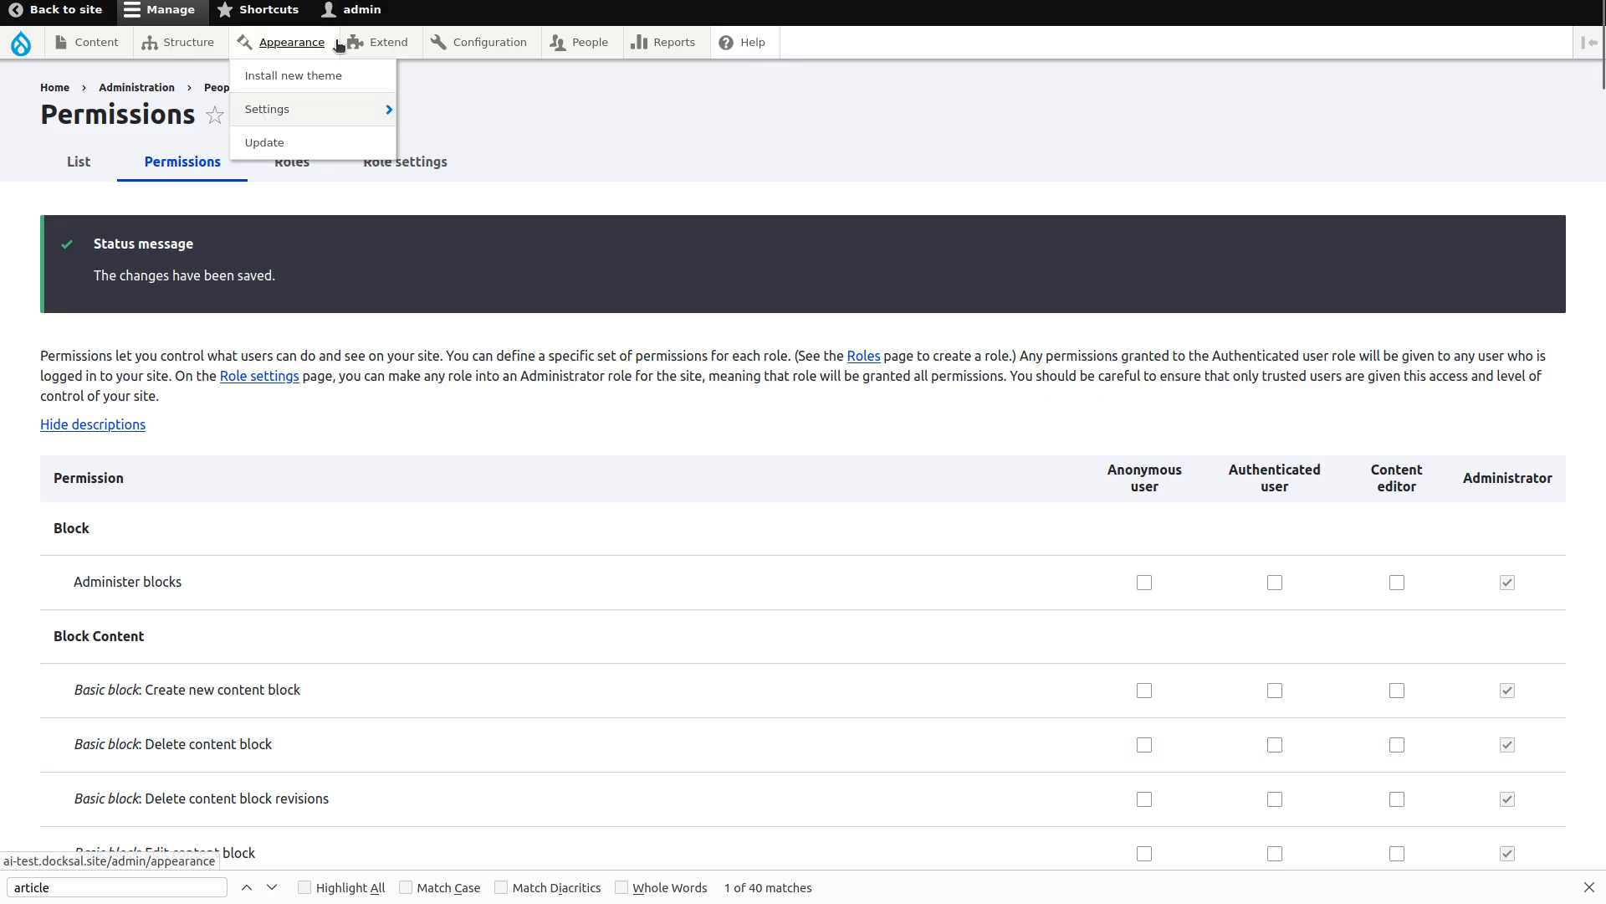
Review the top of the earlier Obama poems JSON response, then go back to Postman.
{"action": "left_click", "coordinate": [456, 0]}
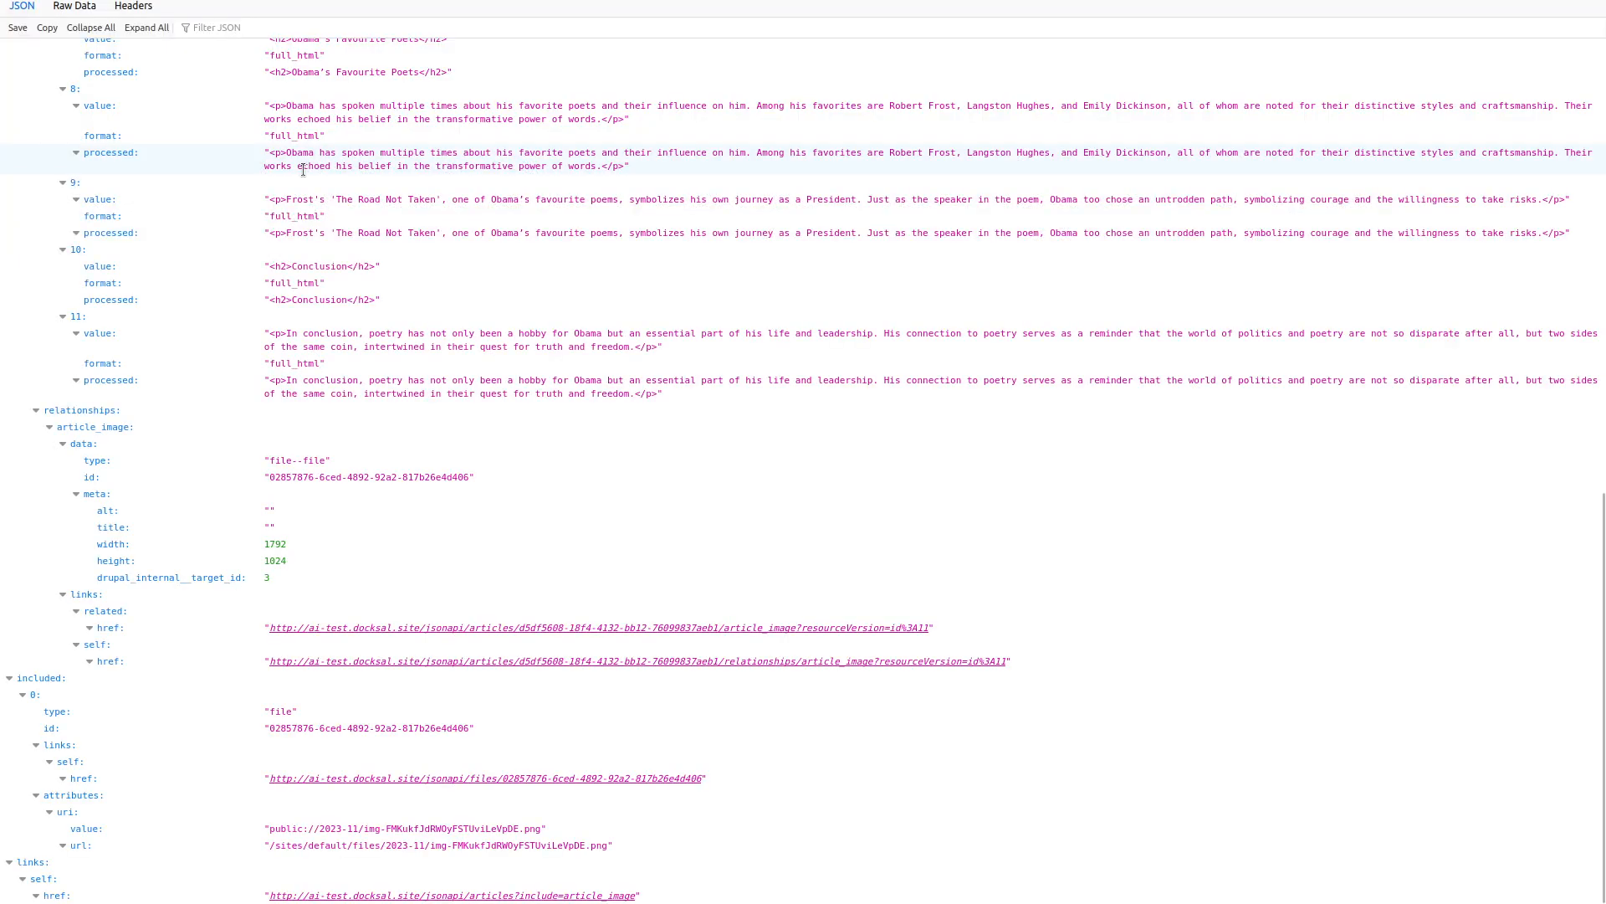
{"action": "scroll", "coordinate": [303, 170], "scroll_direction": "up", "scroll_amount": 10}
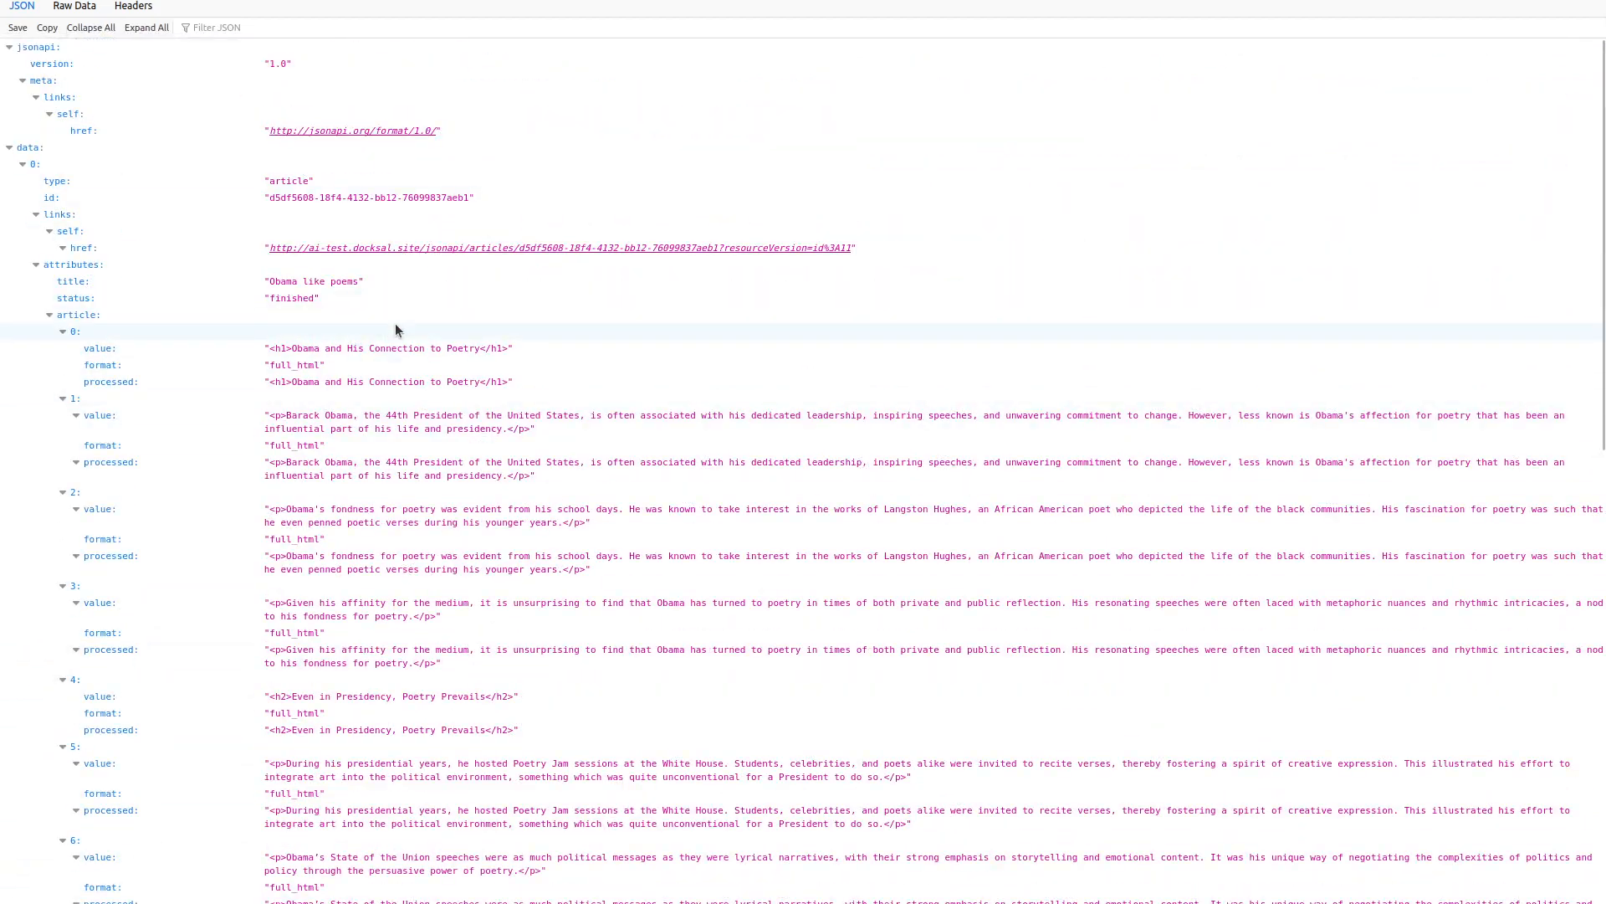
{"action": "key", "text": "alt+Tab"}
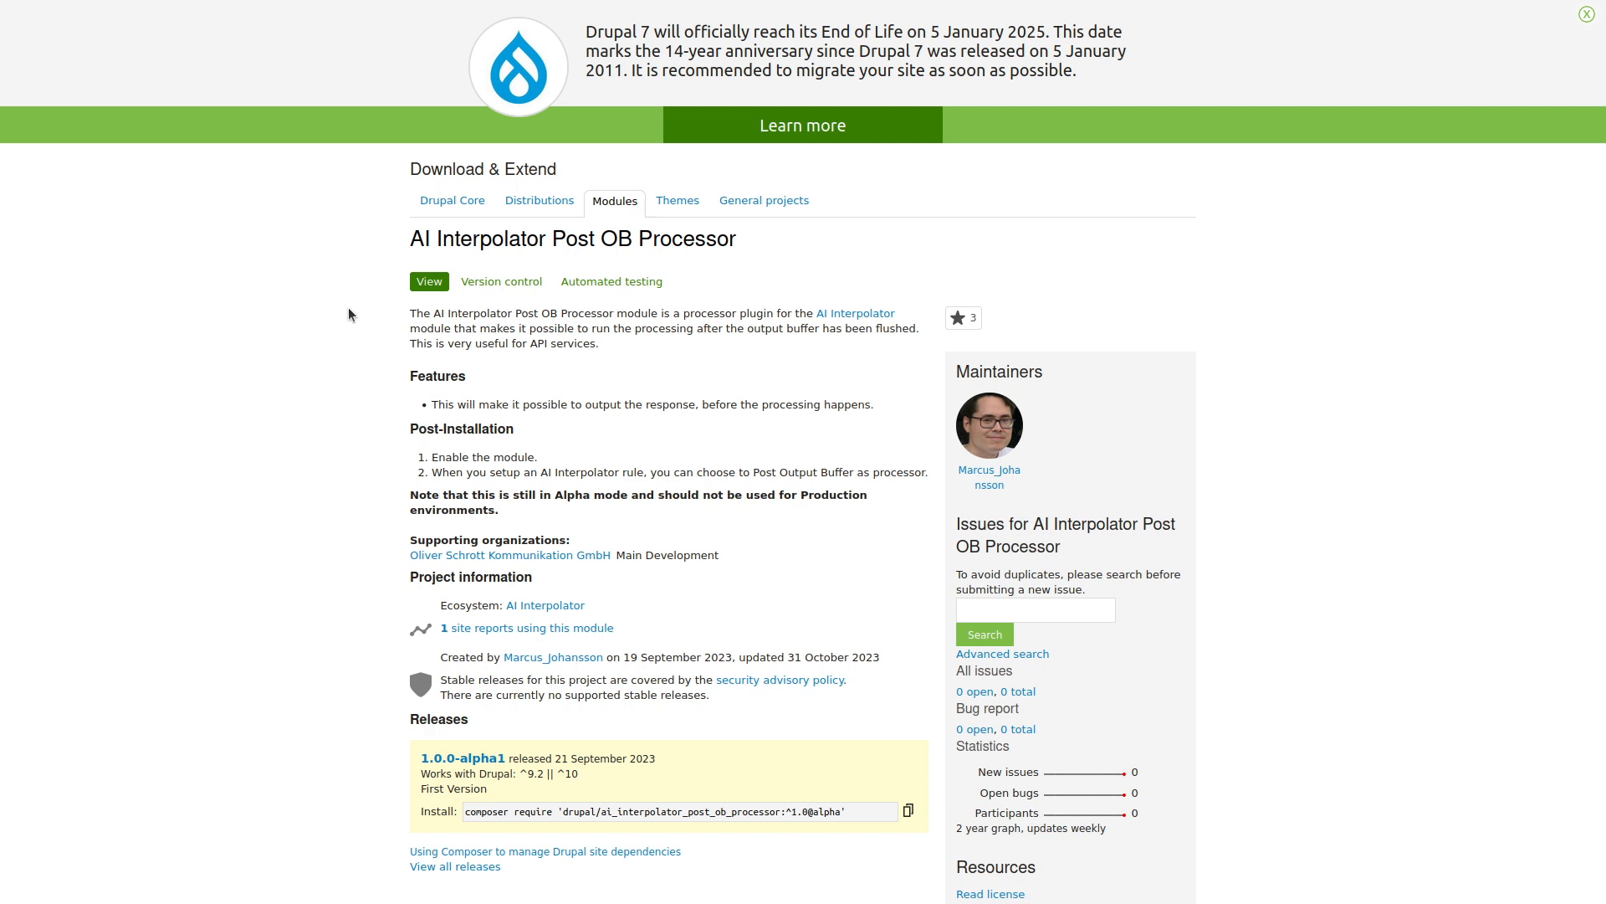
Search the Extend page for 'post ob' and install AI Interpolator Post Output Processor.
{"action": "key", "text": "ctrl+Tab"}
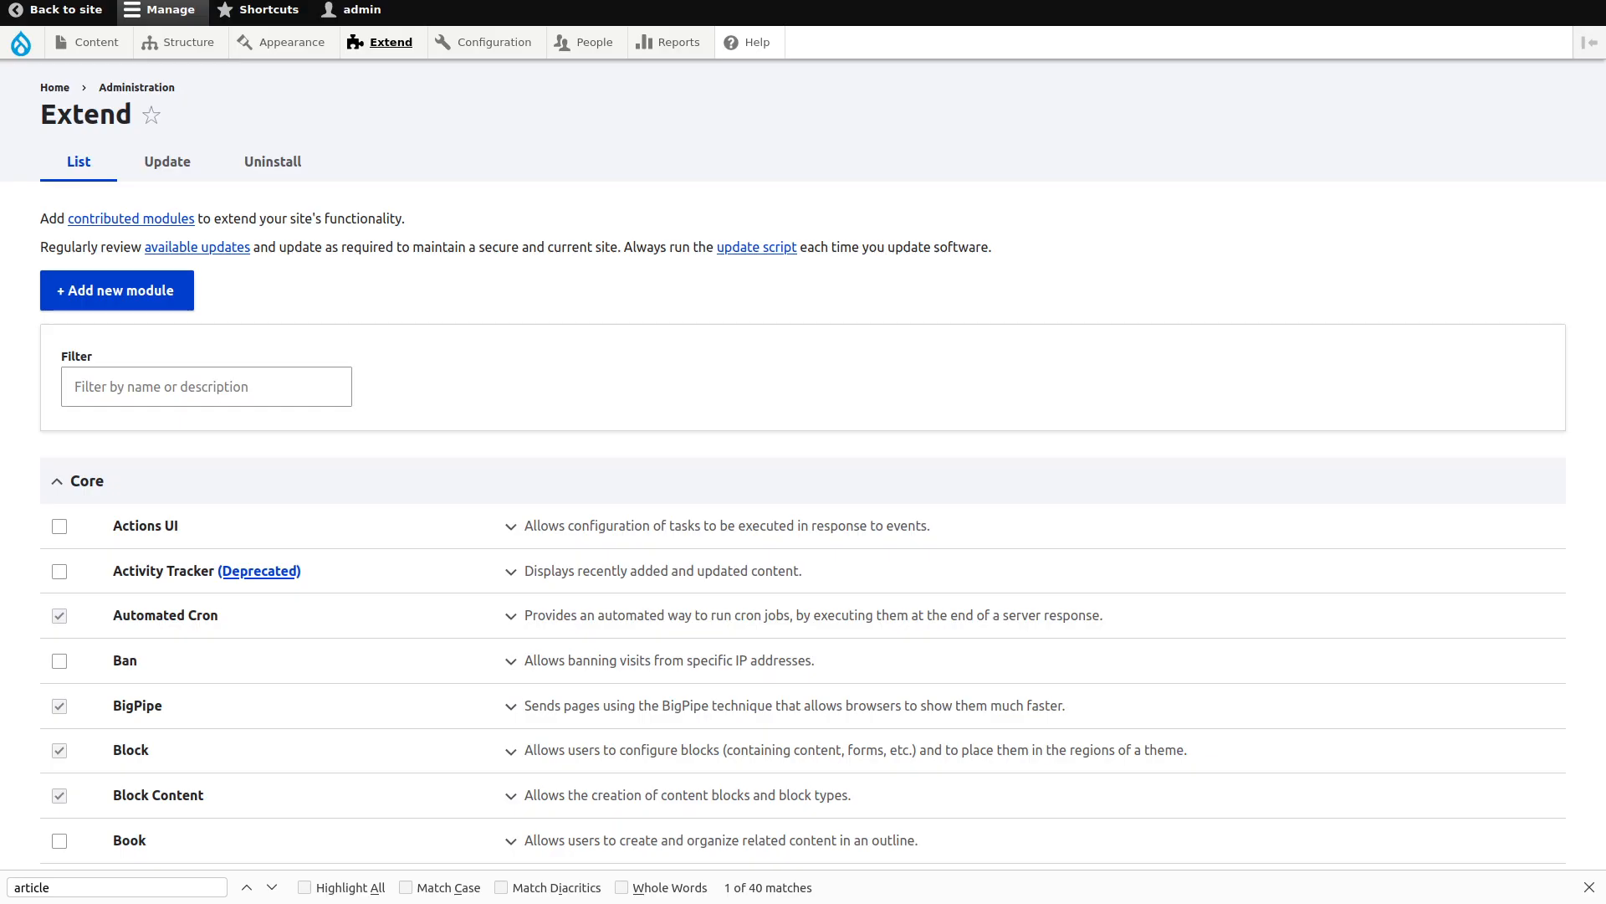
{"action": "scroll", "coordinate": [313, 259], "scroll_direction": "down", "scroll_amount": 10}
{"action": "key", "text": "ctrl+f"}
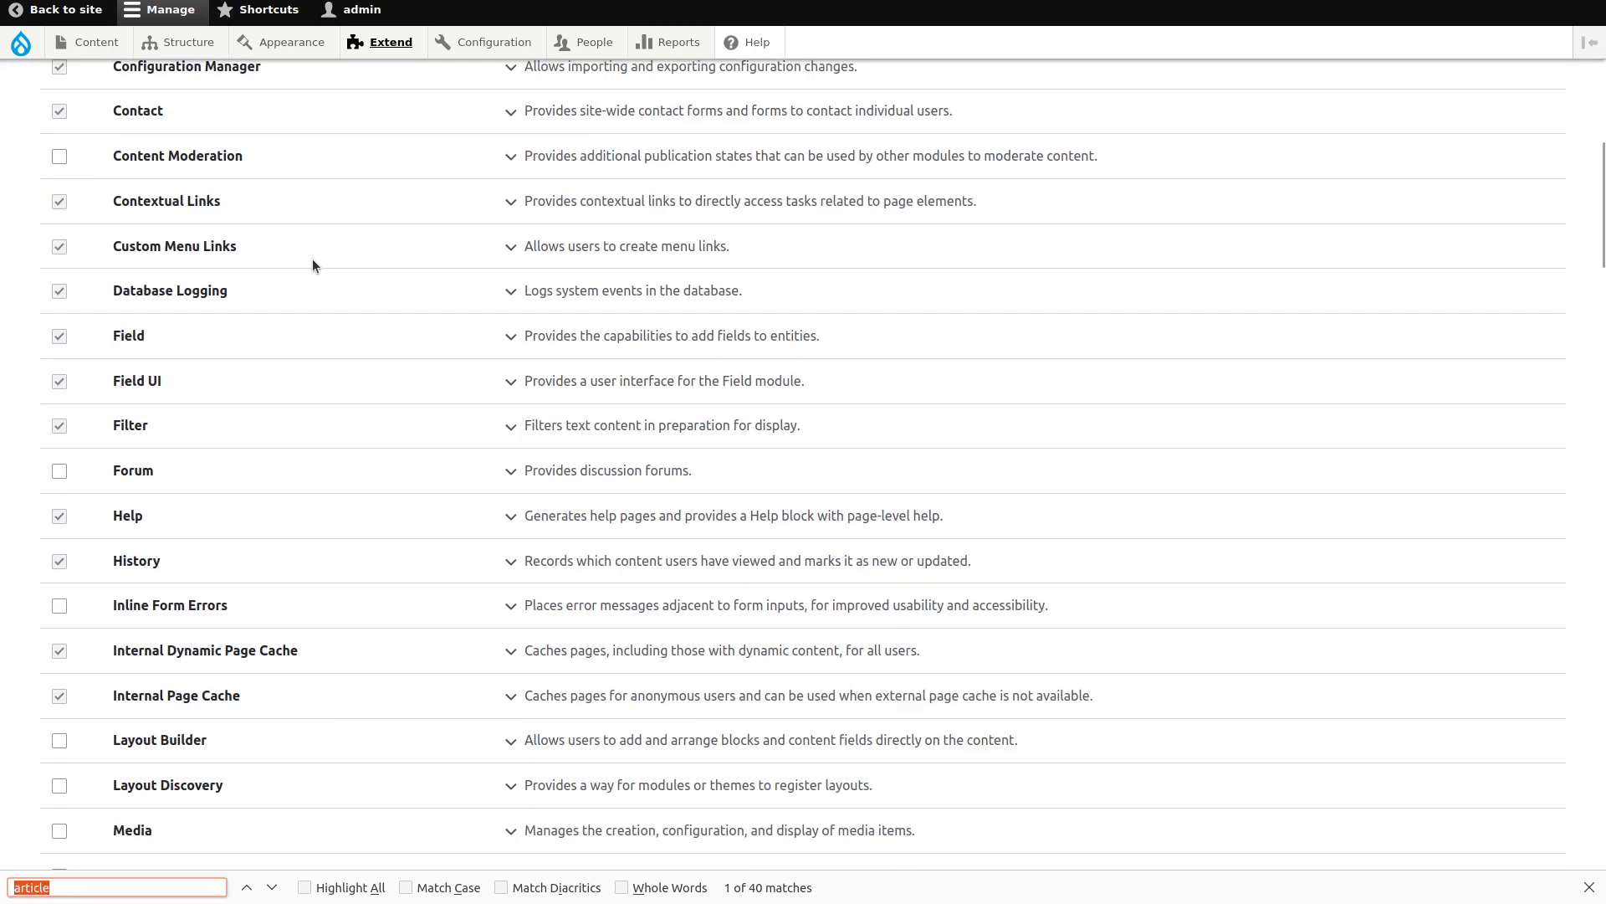
{"action": "type", "text": "ain"}
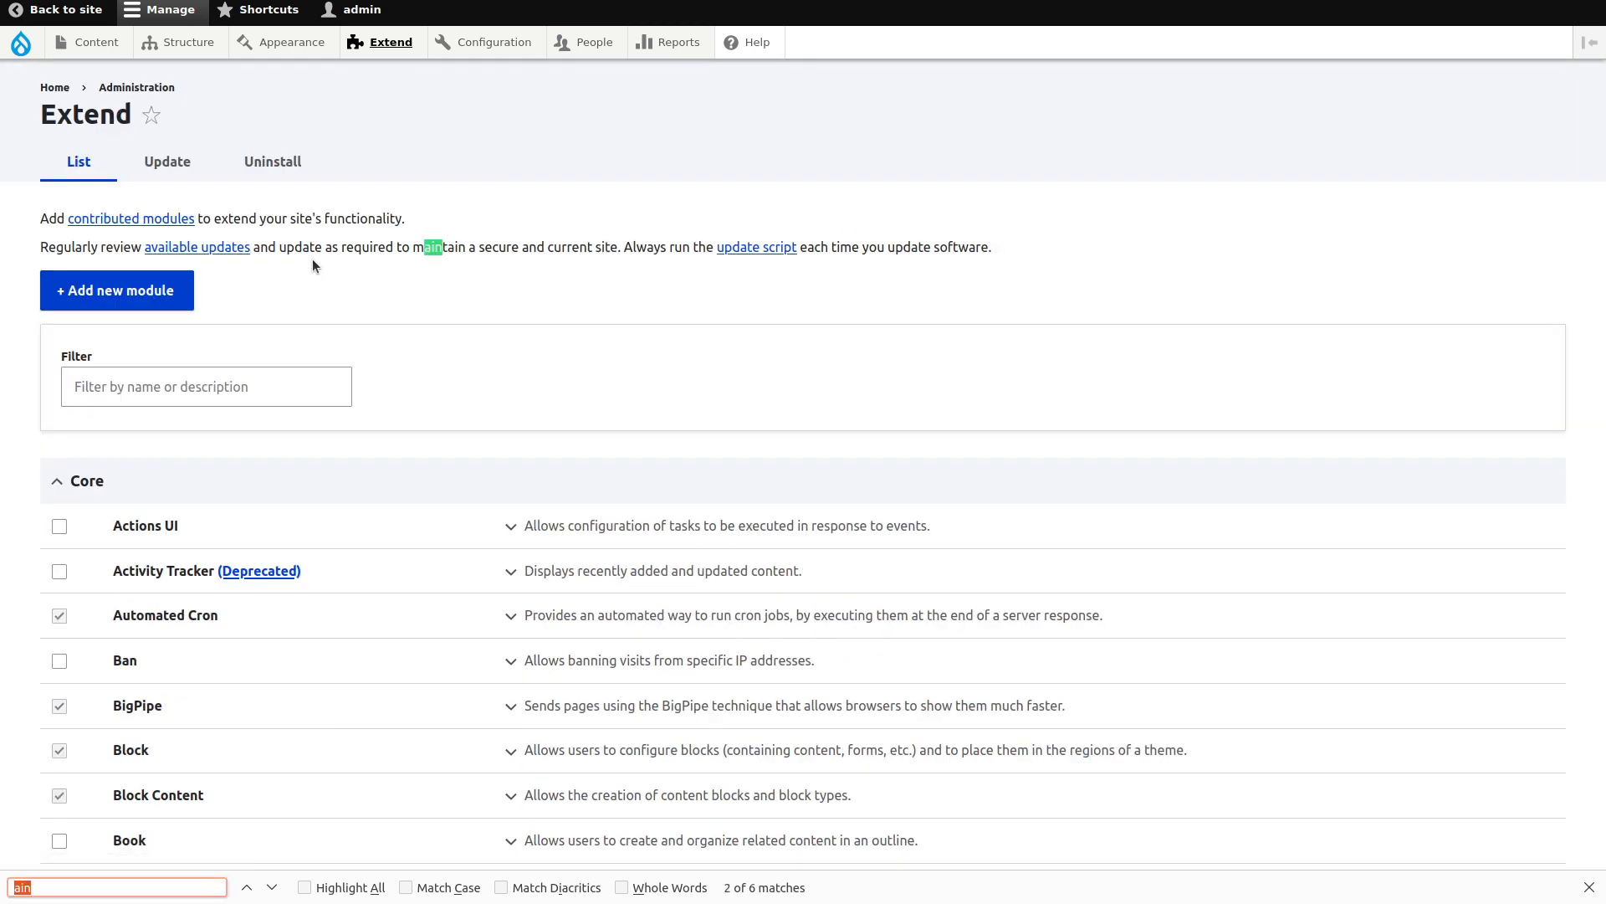
{"action": "type", "text": "post ob"}
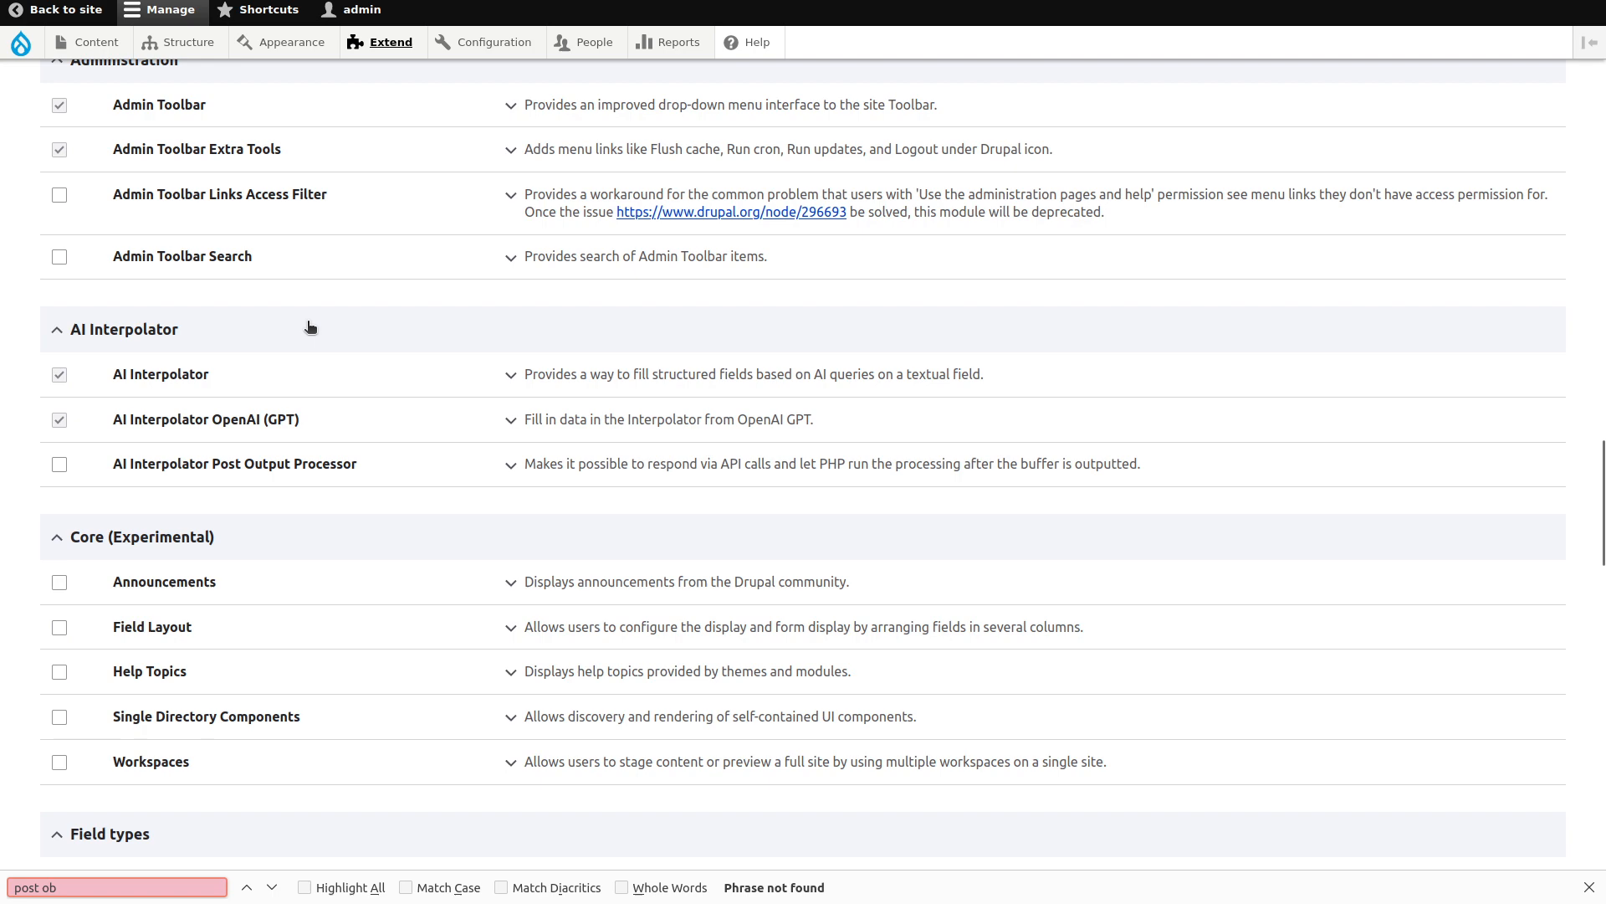
{"action": "left_click", "coordinate": [276, 466]}
{"action": "scroll", "coordinate": [91, 626], "scroll_direction": "down", "scroll_amount": 10}
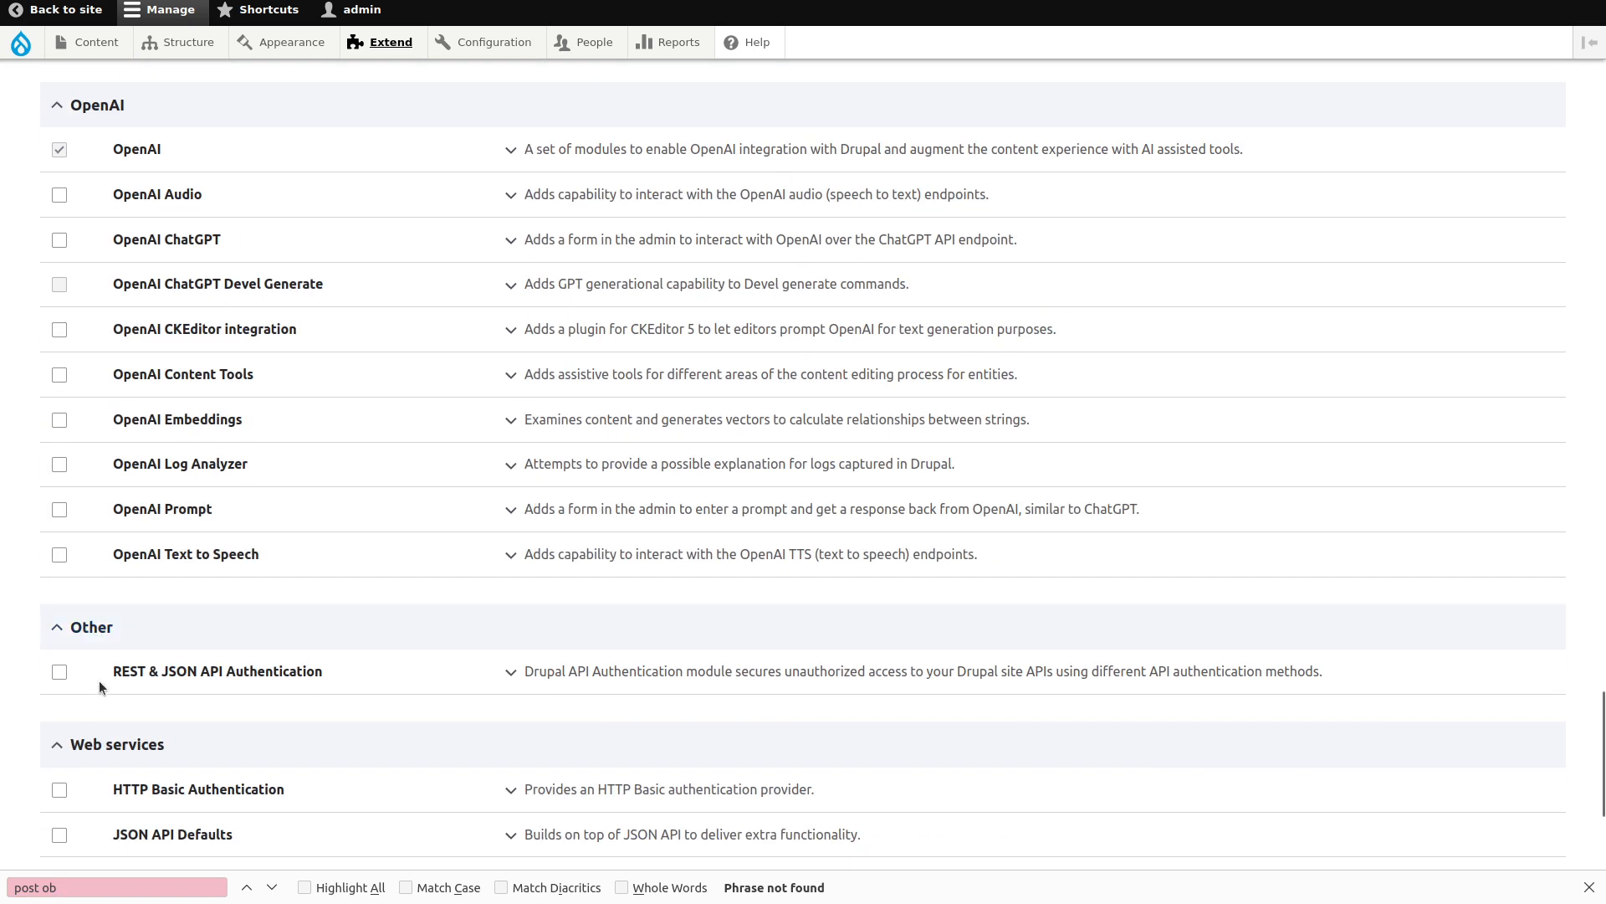
{"action": "scroll", "coordinate": [93, 669], "scroll_direction": "down", "scroll_amount": 4}
{"action": "left_click", "coordinate": [84, 755]}
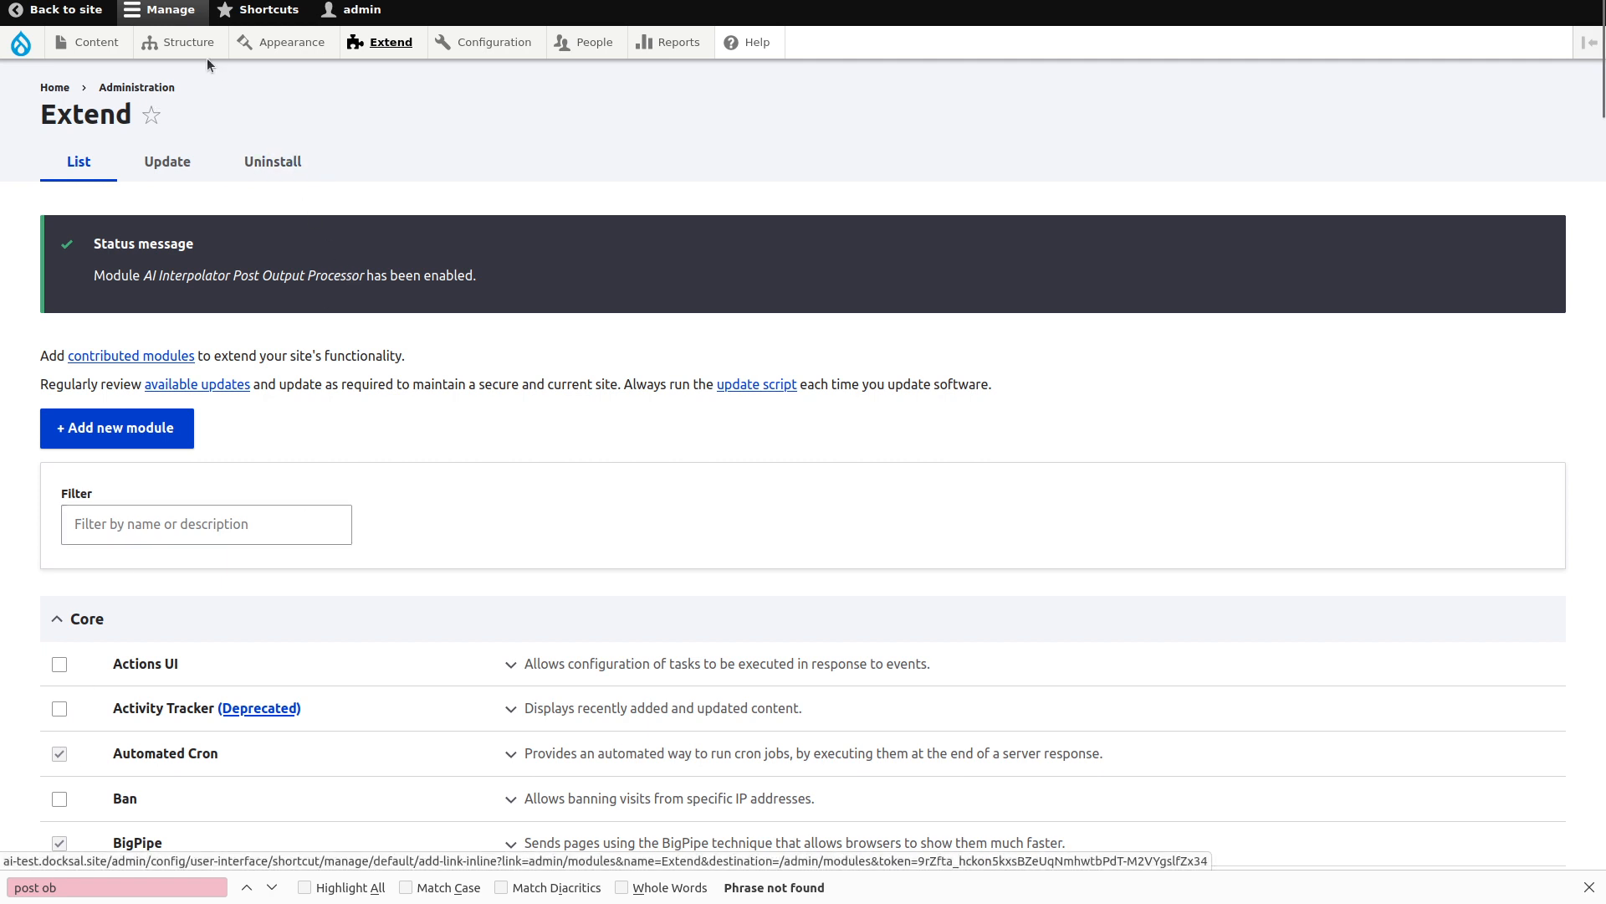
In the Article content type's fields, set the Article field's worker to Post Output Buffer and save.
{"action": "mouse_move", "coordinate": [206, 52]}
{"action": "mouse_move", "coordinate": [235, 192]}
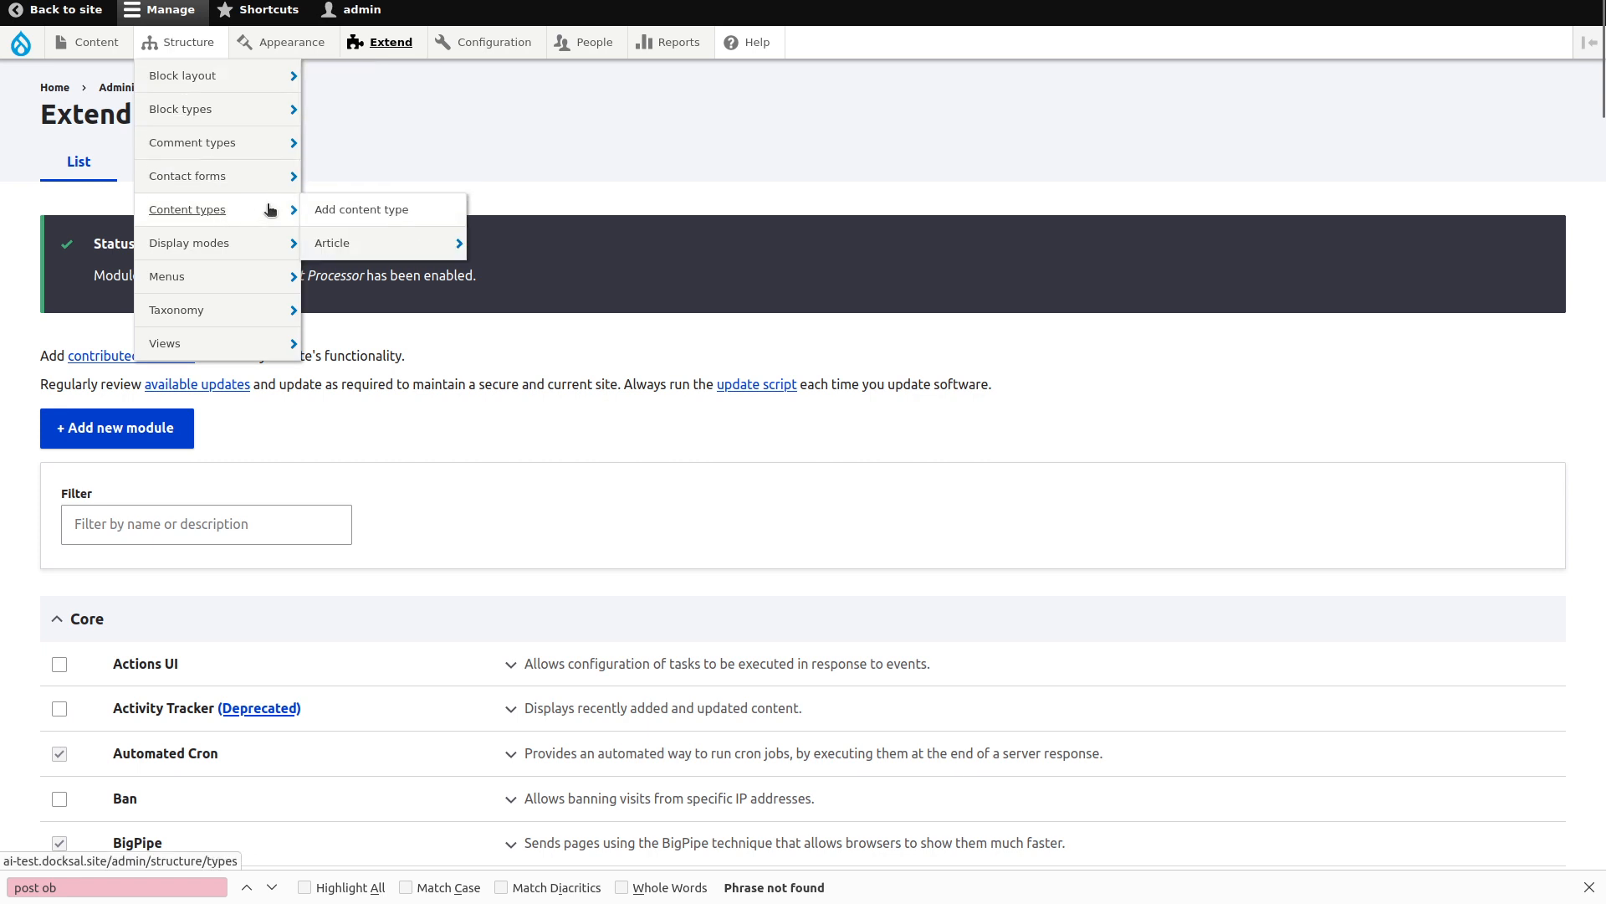
{"action": "mouse_move", "coordinate": [456, 245]}
{"action": "left_click", "coordinate": [531, 244]}
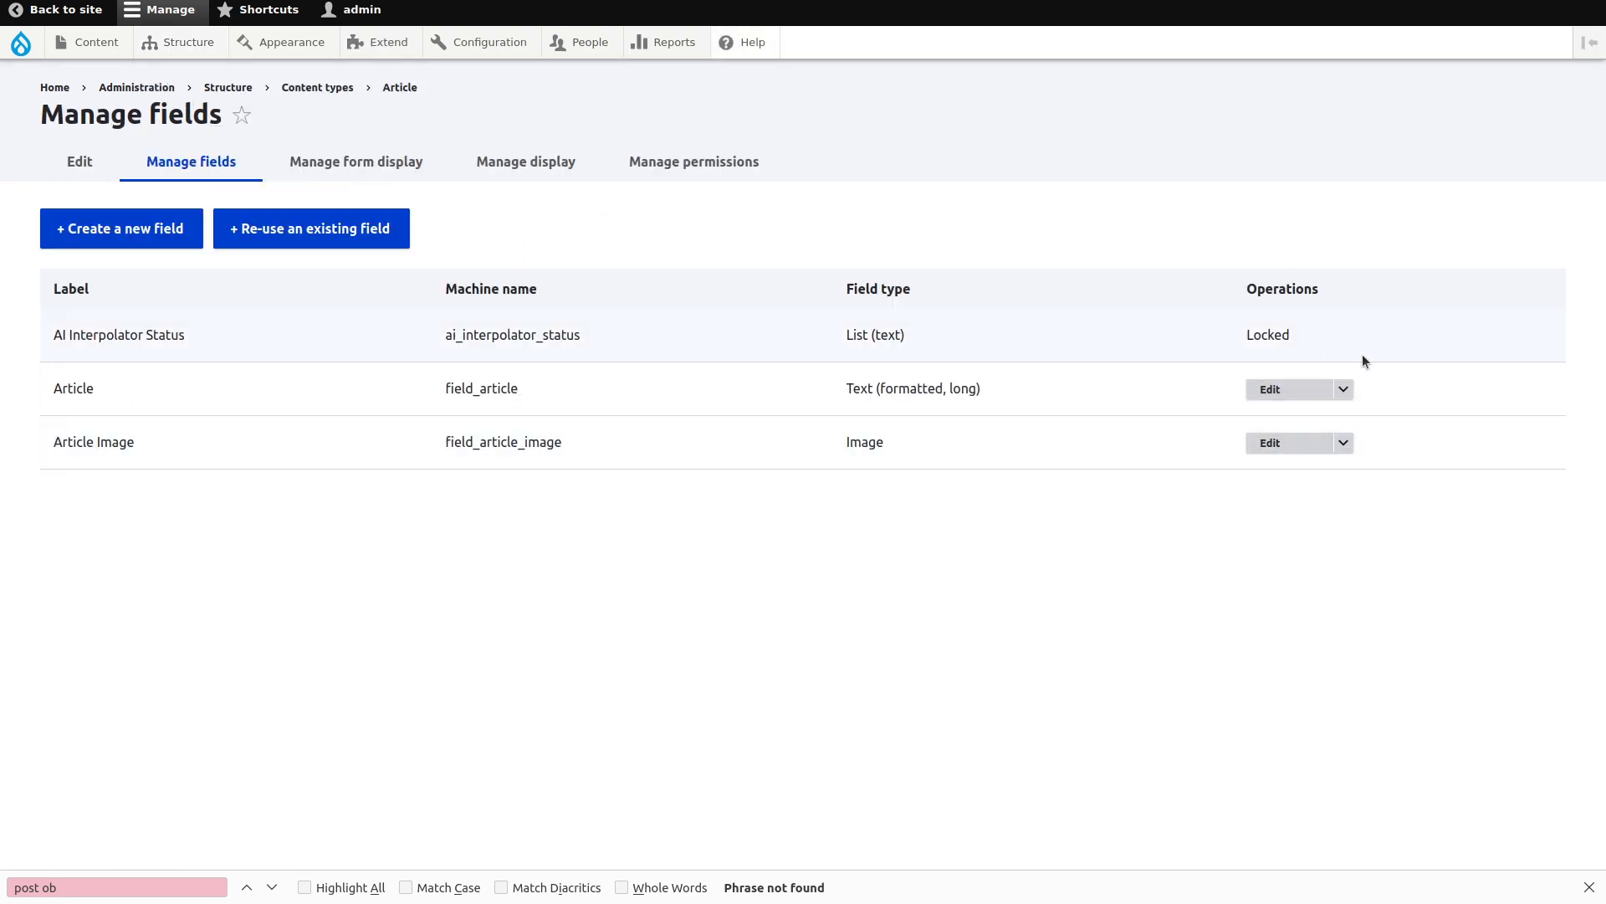
{"action": "left_click", "coordinate": [1305, 389]}
{"action": "scroll", "coordinate": [101, 391], "scroll_direction": "down", "scroll_amount": 10}
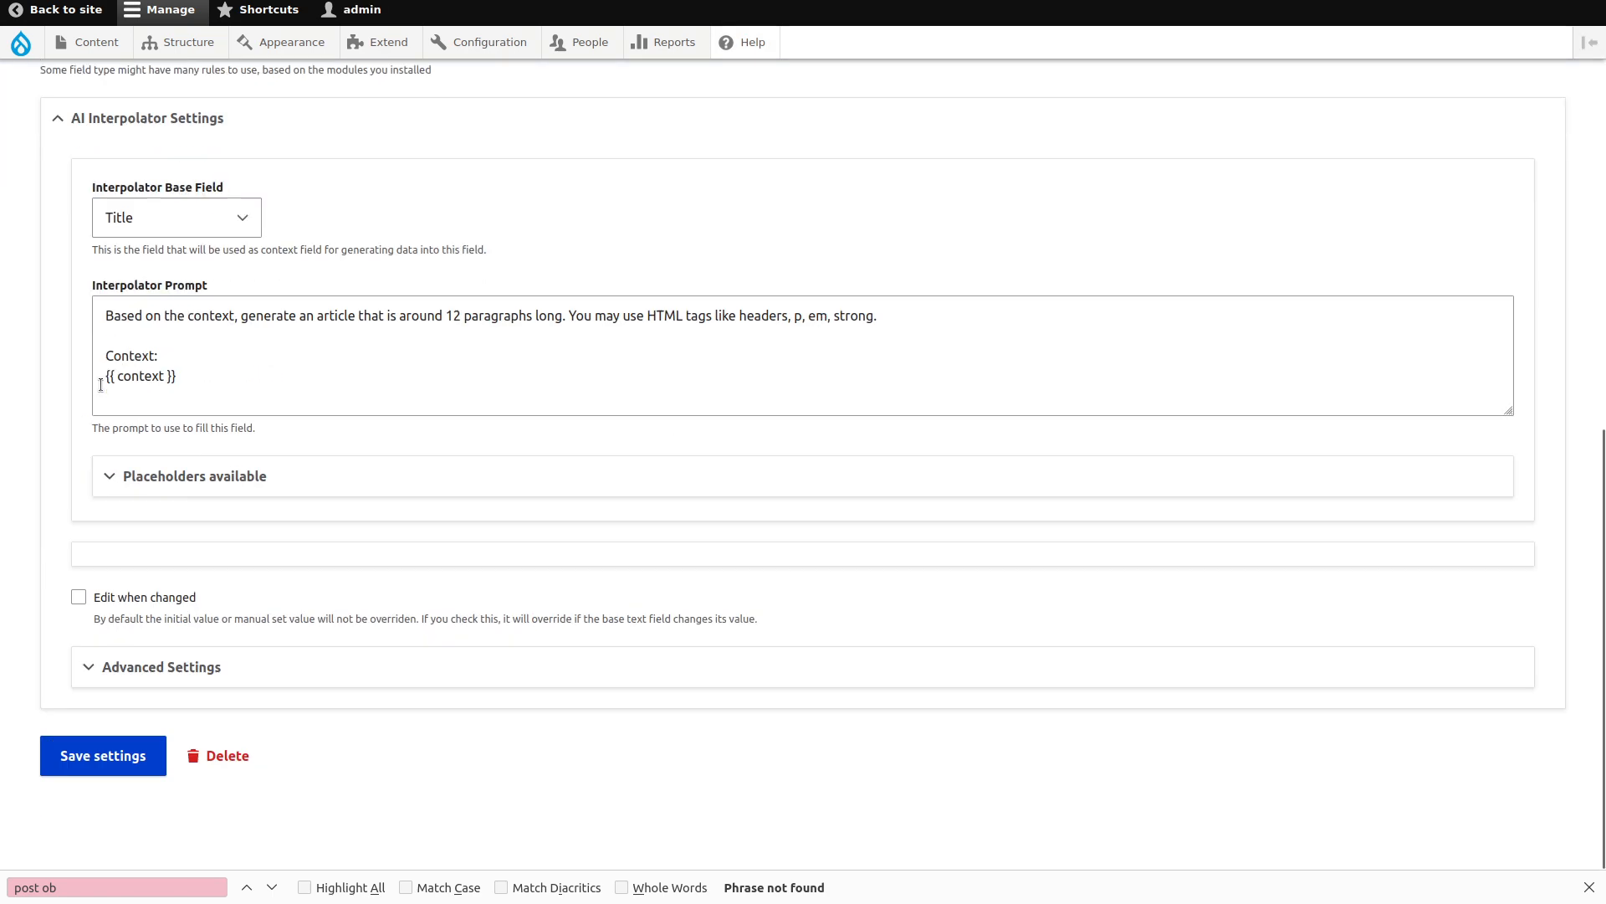
{"action": "left_click", "coordinate": [168, 666]}
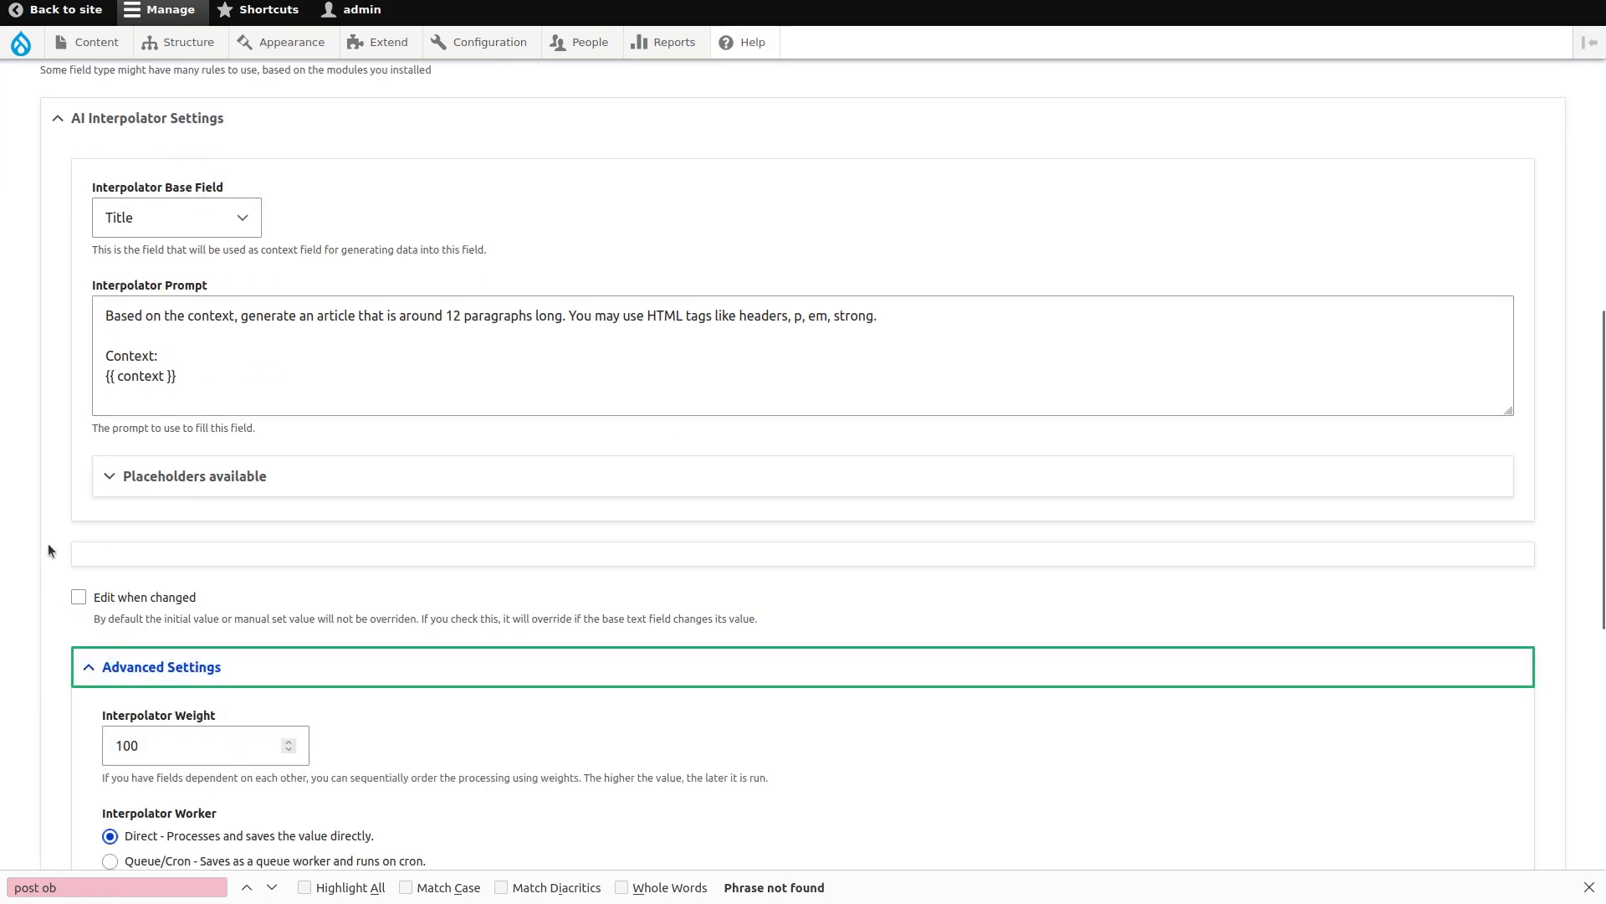
{"action": "scroll", "coordinate": [48, 543], "scroll_direction": "down", "scroll_amount": 2}
{"action": "left_click", "coordinate": [195, 724]}
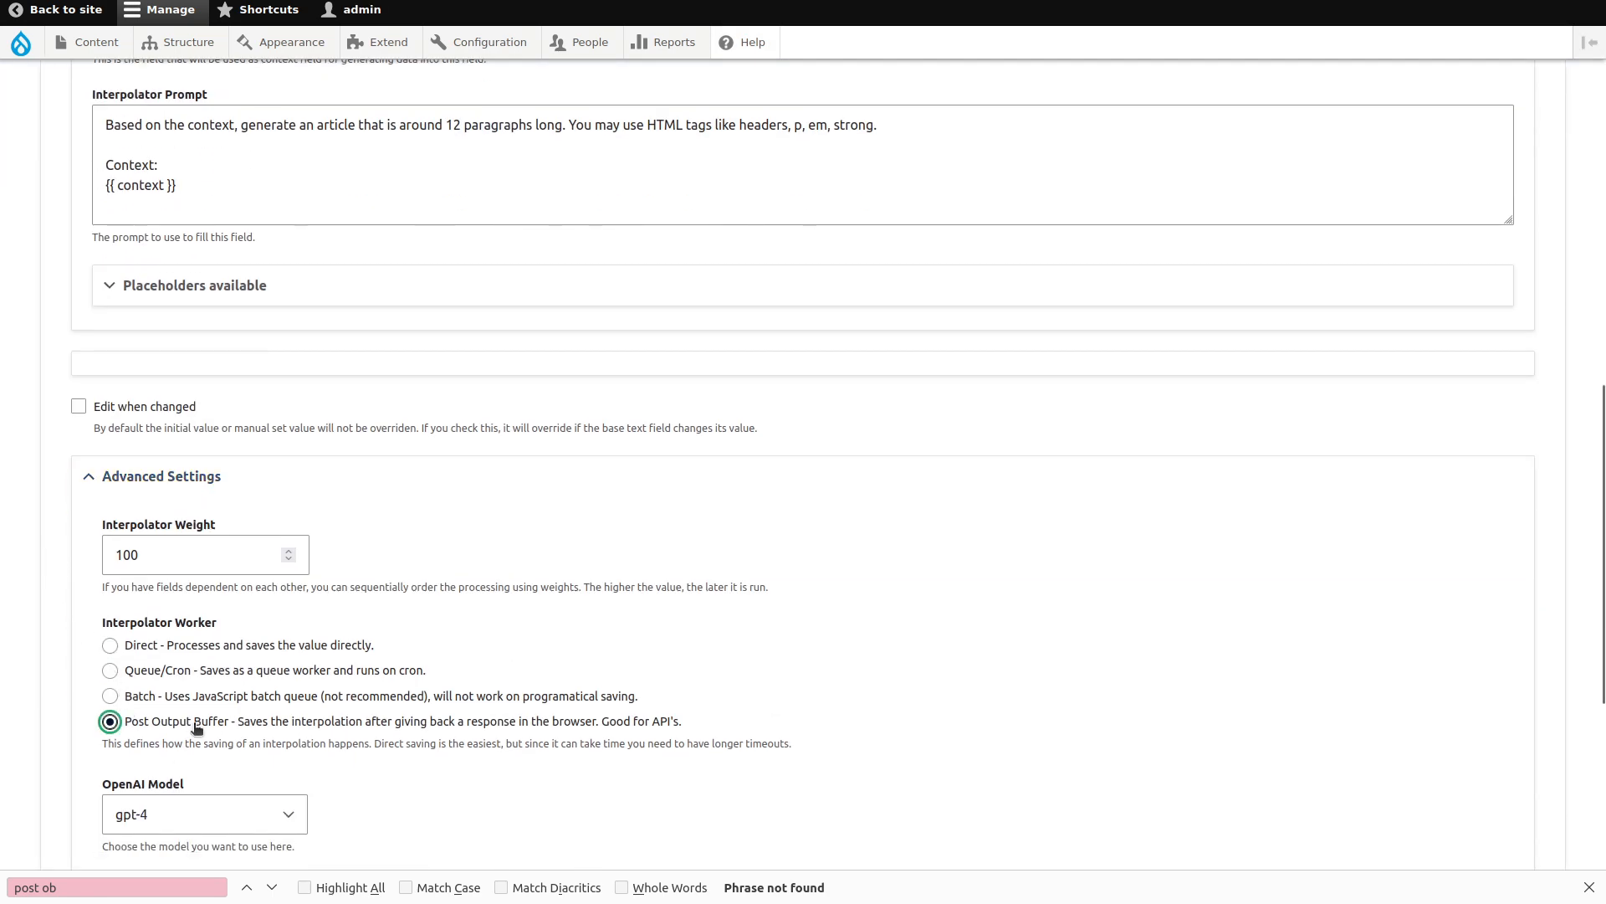
{"action": "scroll", "coordinate": [195, 725], "scroll_direction": "down", "scroll_amount": 4}
{"action": "left_click", "coordinate": [144, 771]}
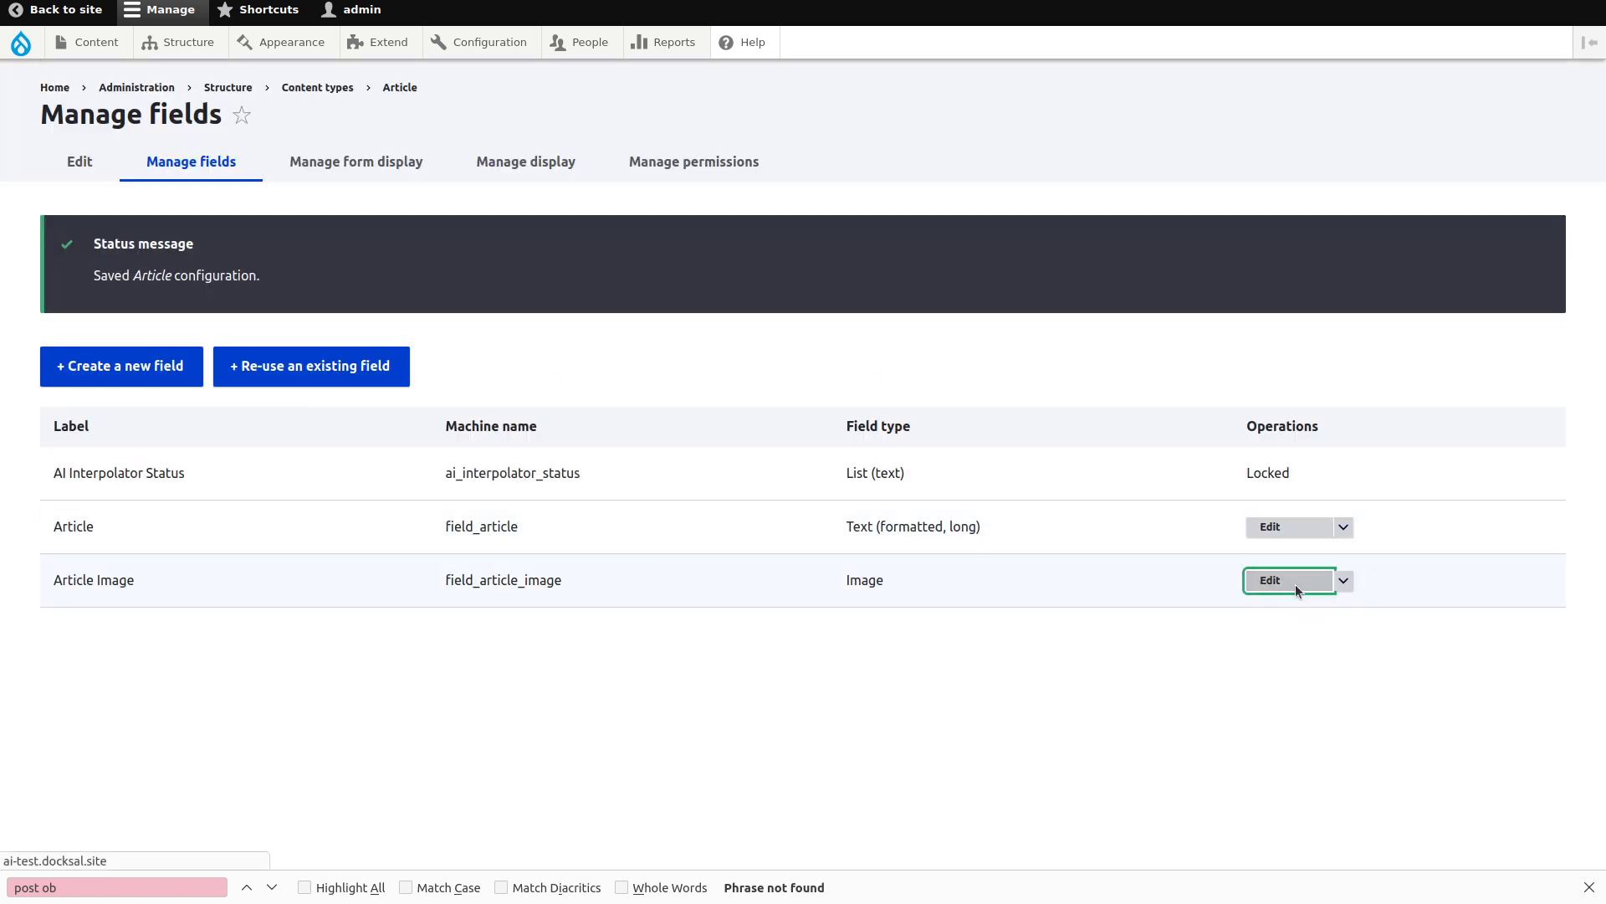
Switch the Article Image field's interpolator worker to Post Output Buffer and save its settings.
{"action": "left_click", "coordinate": [1298, 584]}
{"action": "scroll", "coordinate": [549, 572], "scroll_direction": "down", "scroll_amount": 15}
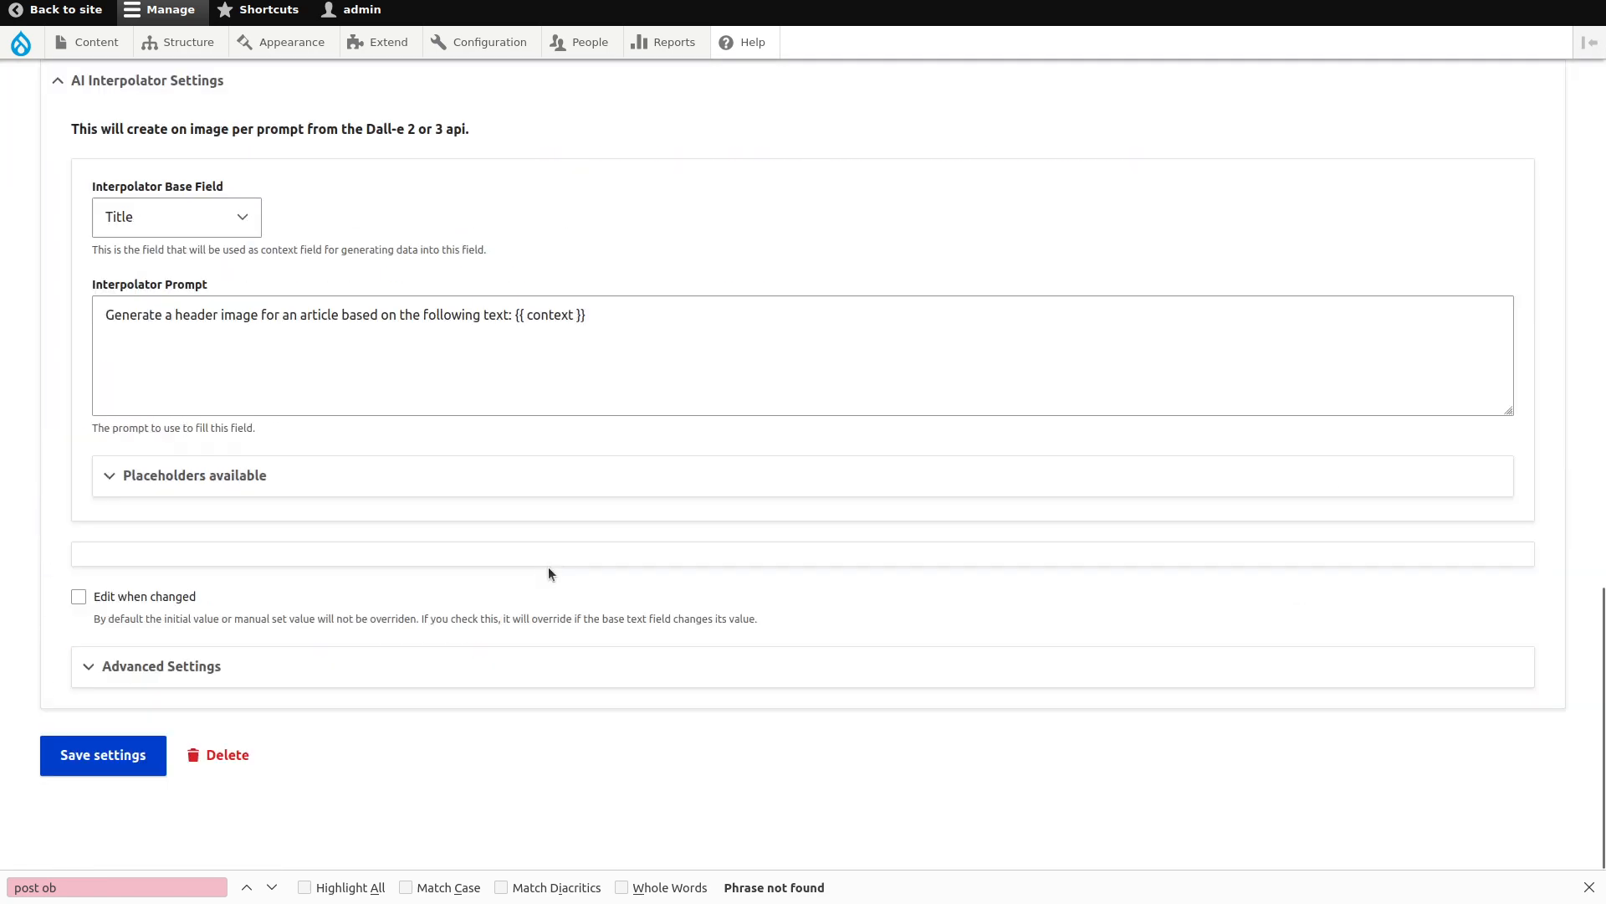
{"action": "left_click", "coordinate": [159, 679]}
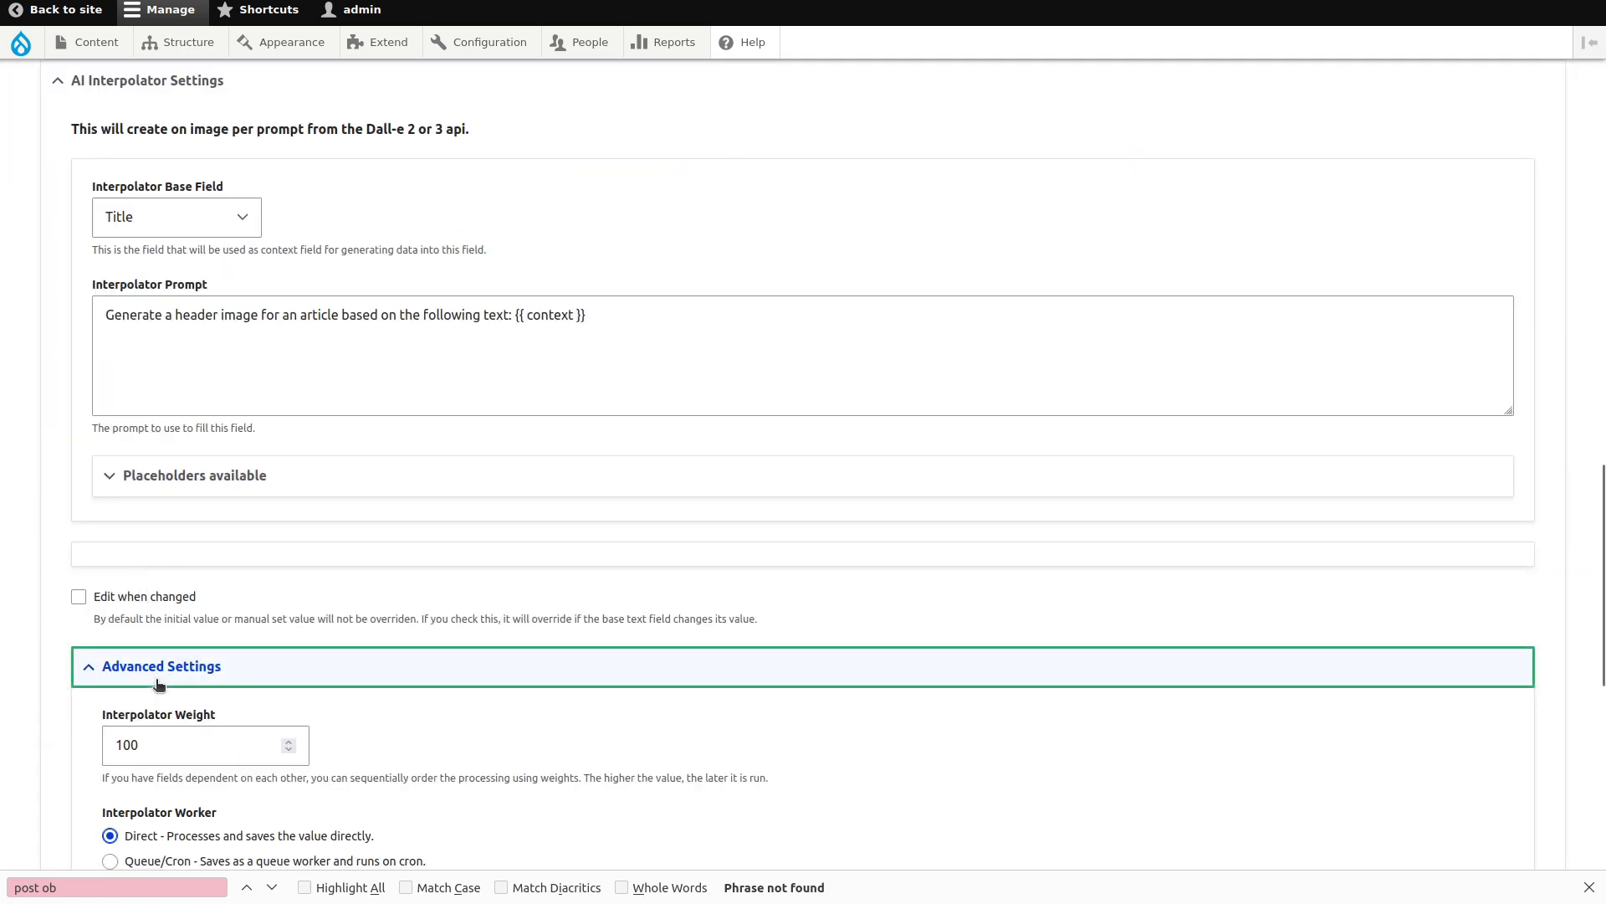
{"action": "scroll", "coordinate": [134, 661], "scroll_direction": "down", "scroll_amount": 6}
{"action": "left_click", "coordinate": [110, 241]}
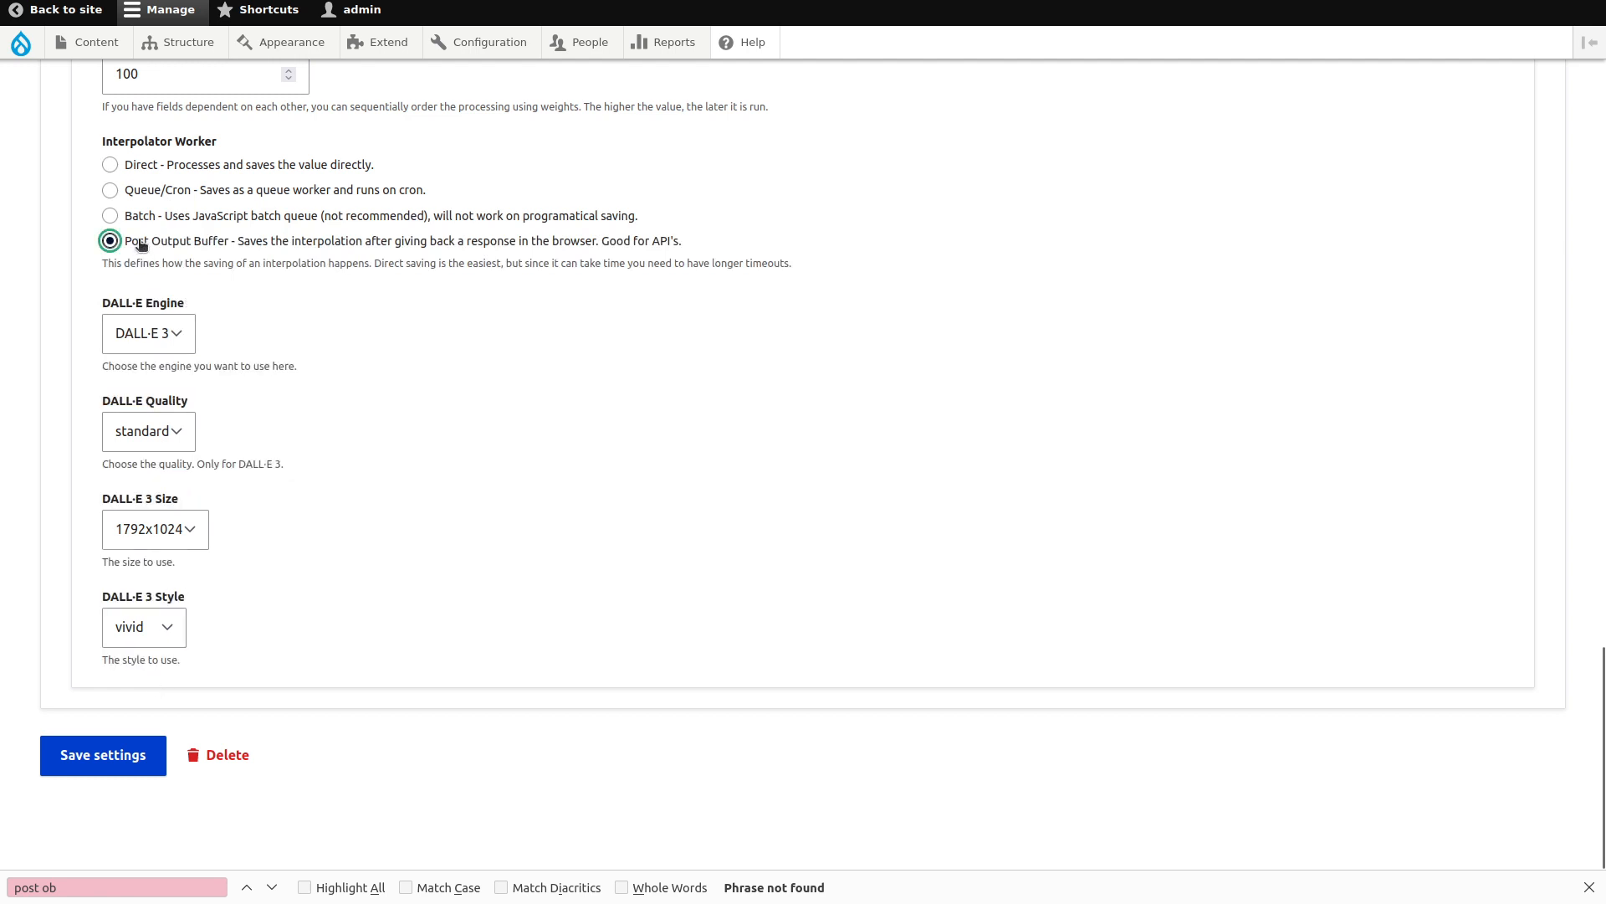
{"action": "left_click", "coordinate": [119, 755]}
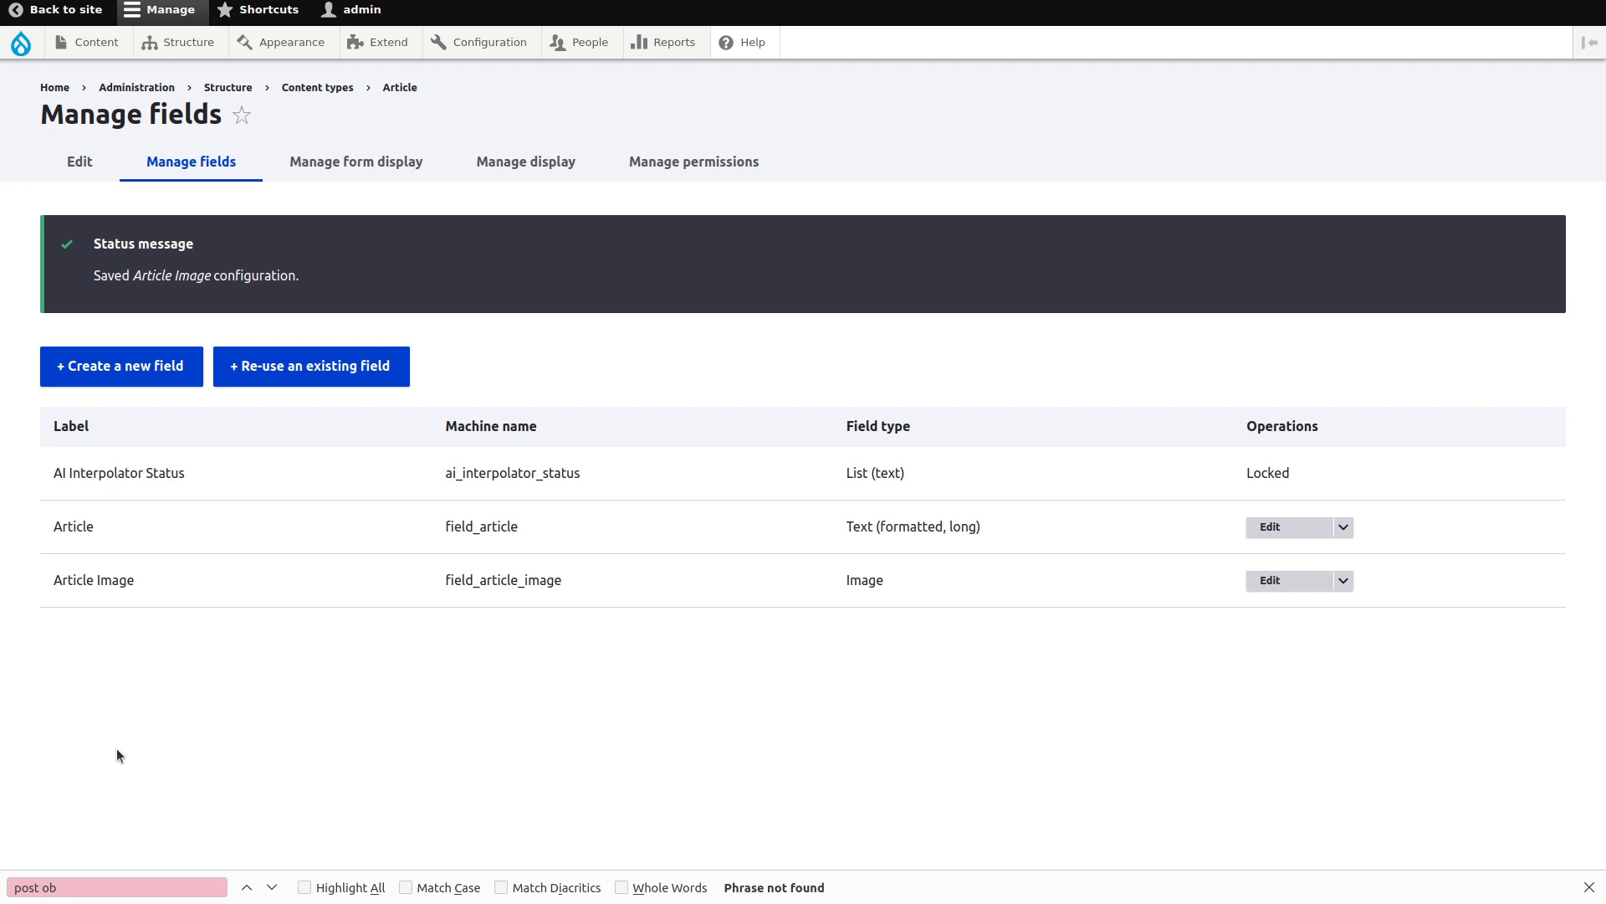
Review the Biden likes poems request's 201 Created response in Postman.
{"action": "key", "text": "alt+Tab"}
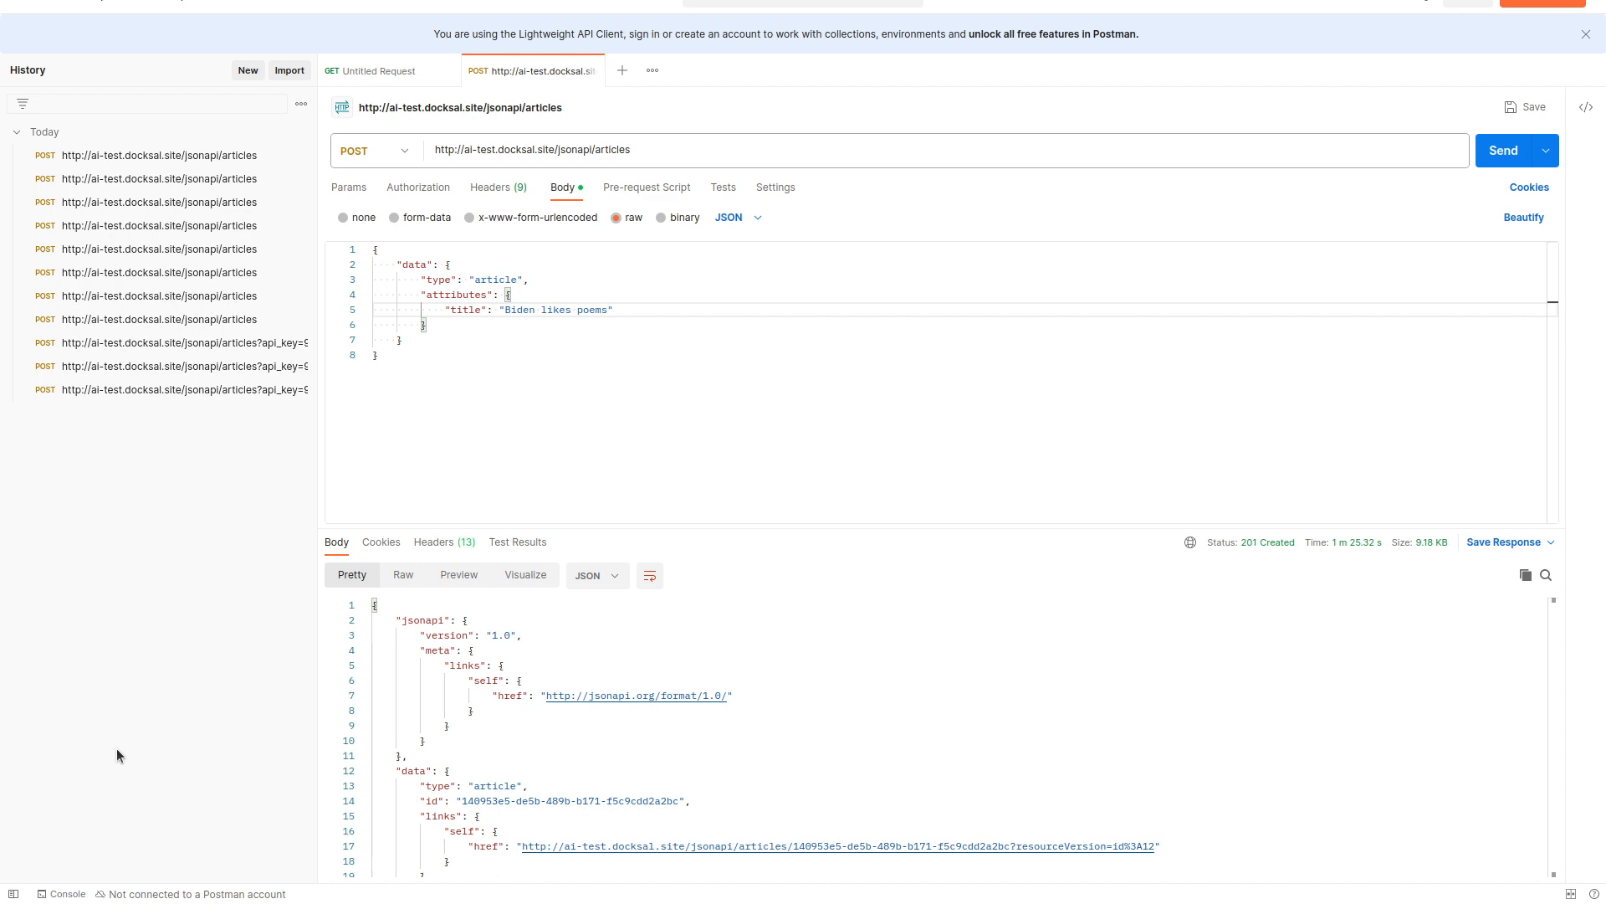
{"action": "scroll", "coordinate": [649, 715], "scroll_direction": "down", "scroll_amount": 15}
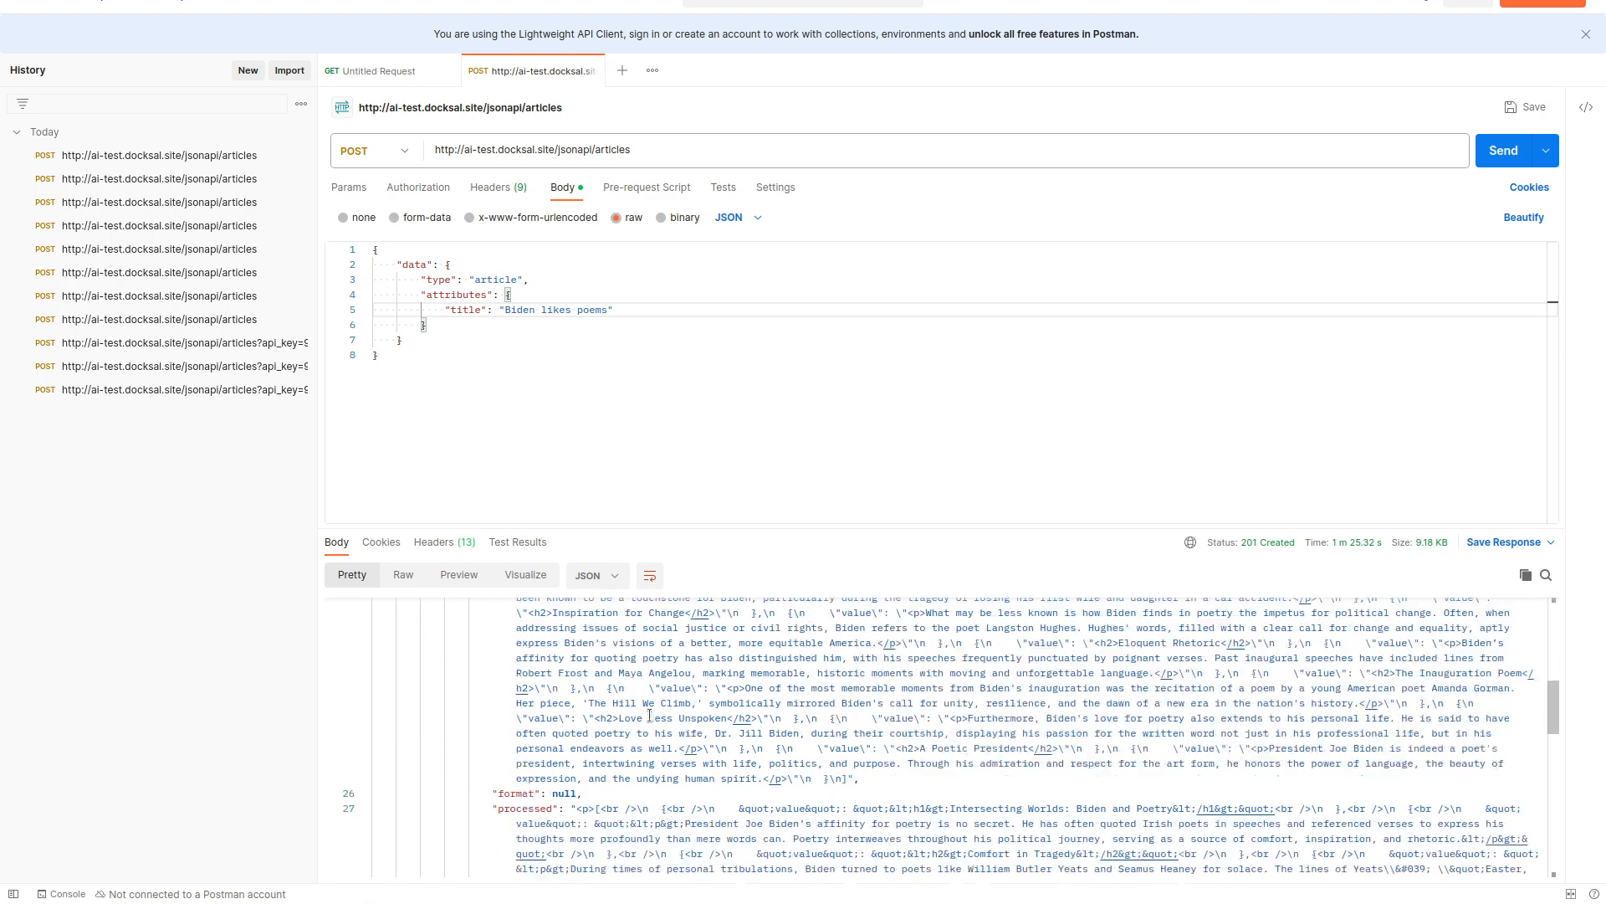
{"action": "scroll", "coordinate": [739, 727], "scroll_direction": "up", "scroll_amount": 5}
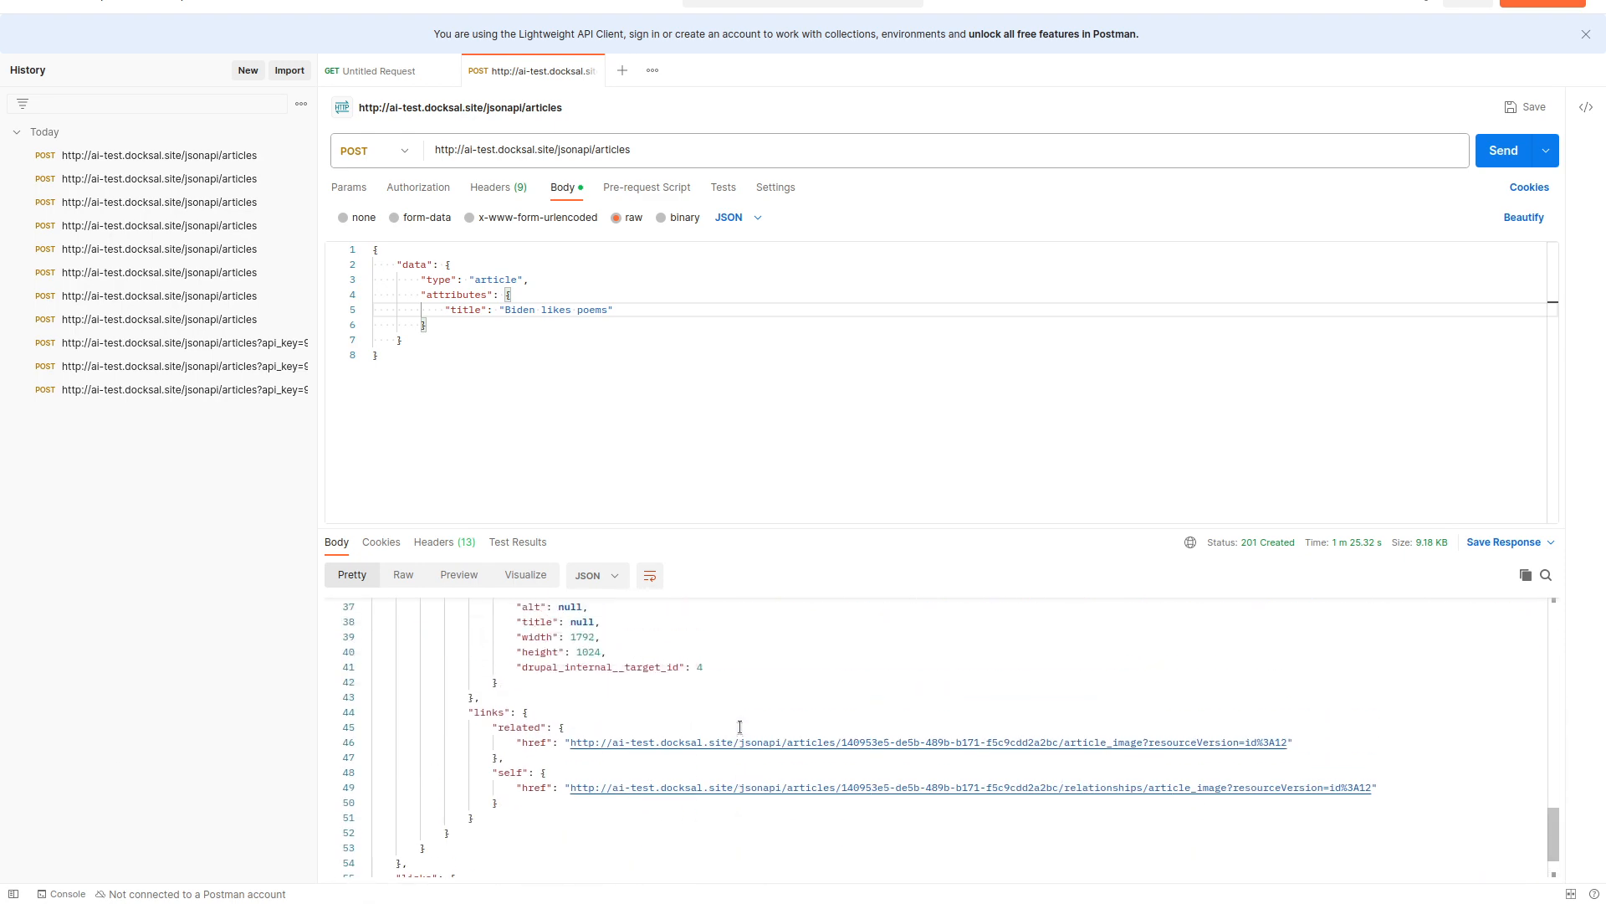
Reload the earlier JSON response page in Firefox, look it over, and return to Postman.
{"action": "key", "text": "alt+Tab"}
{"action": "key", "text": "ctrl+Tab"}
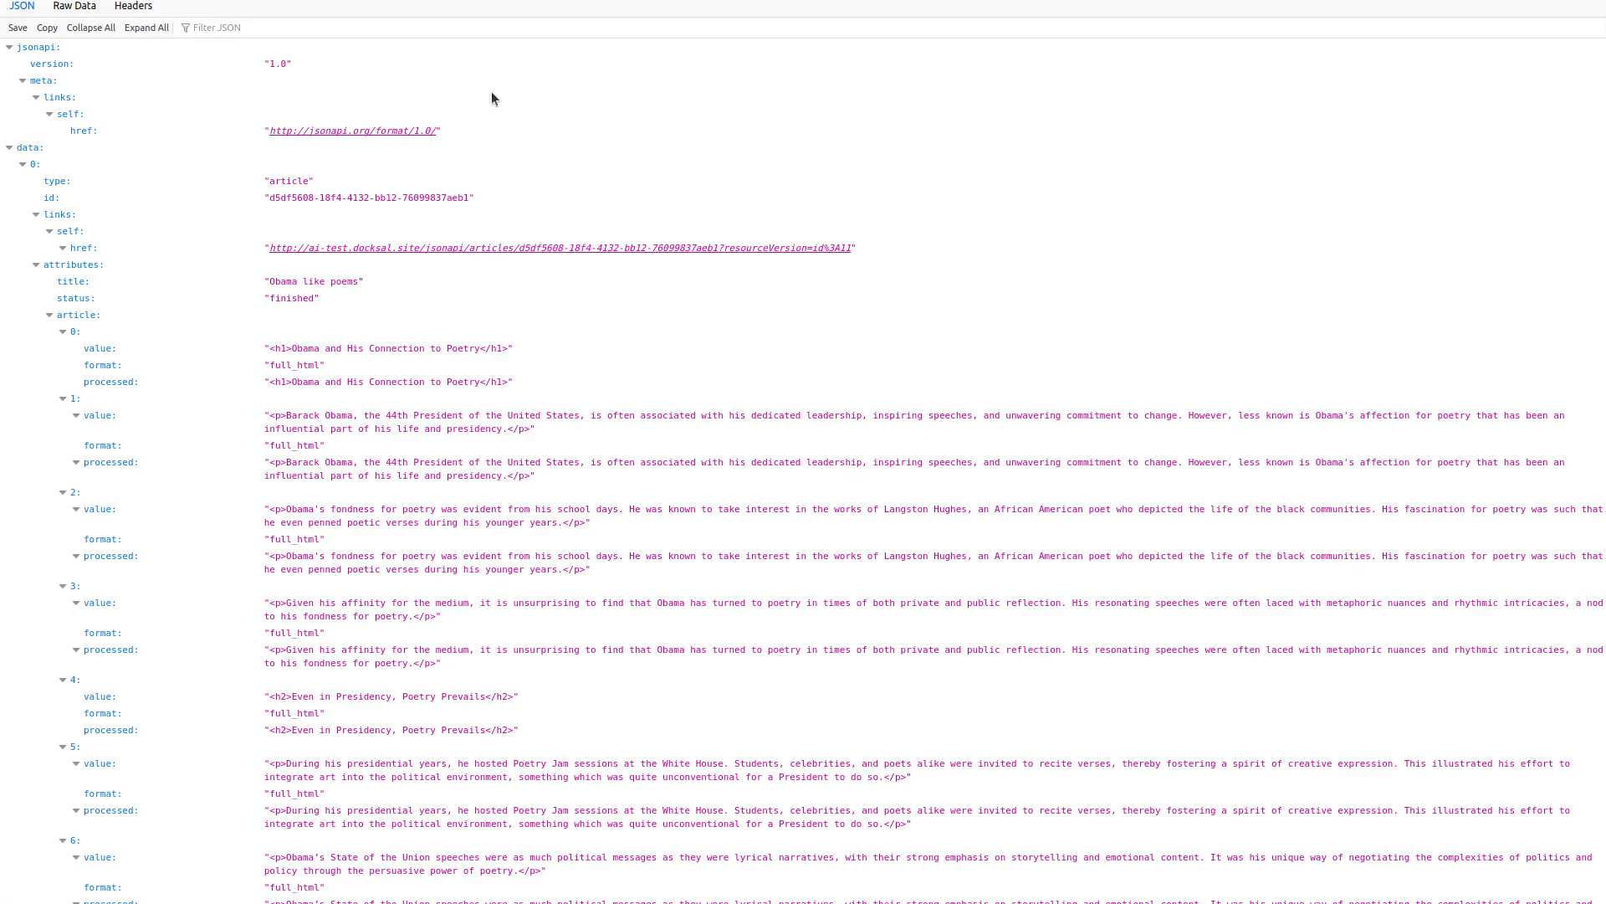
{"action": "key", "text": "F5"}
{"action": "scroll", "coordinate": [603, 406], "scroll_direction": "down", "scroll_amount": 20}
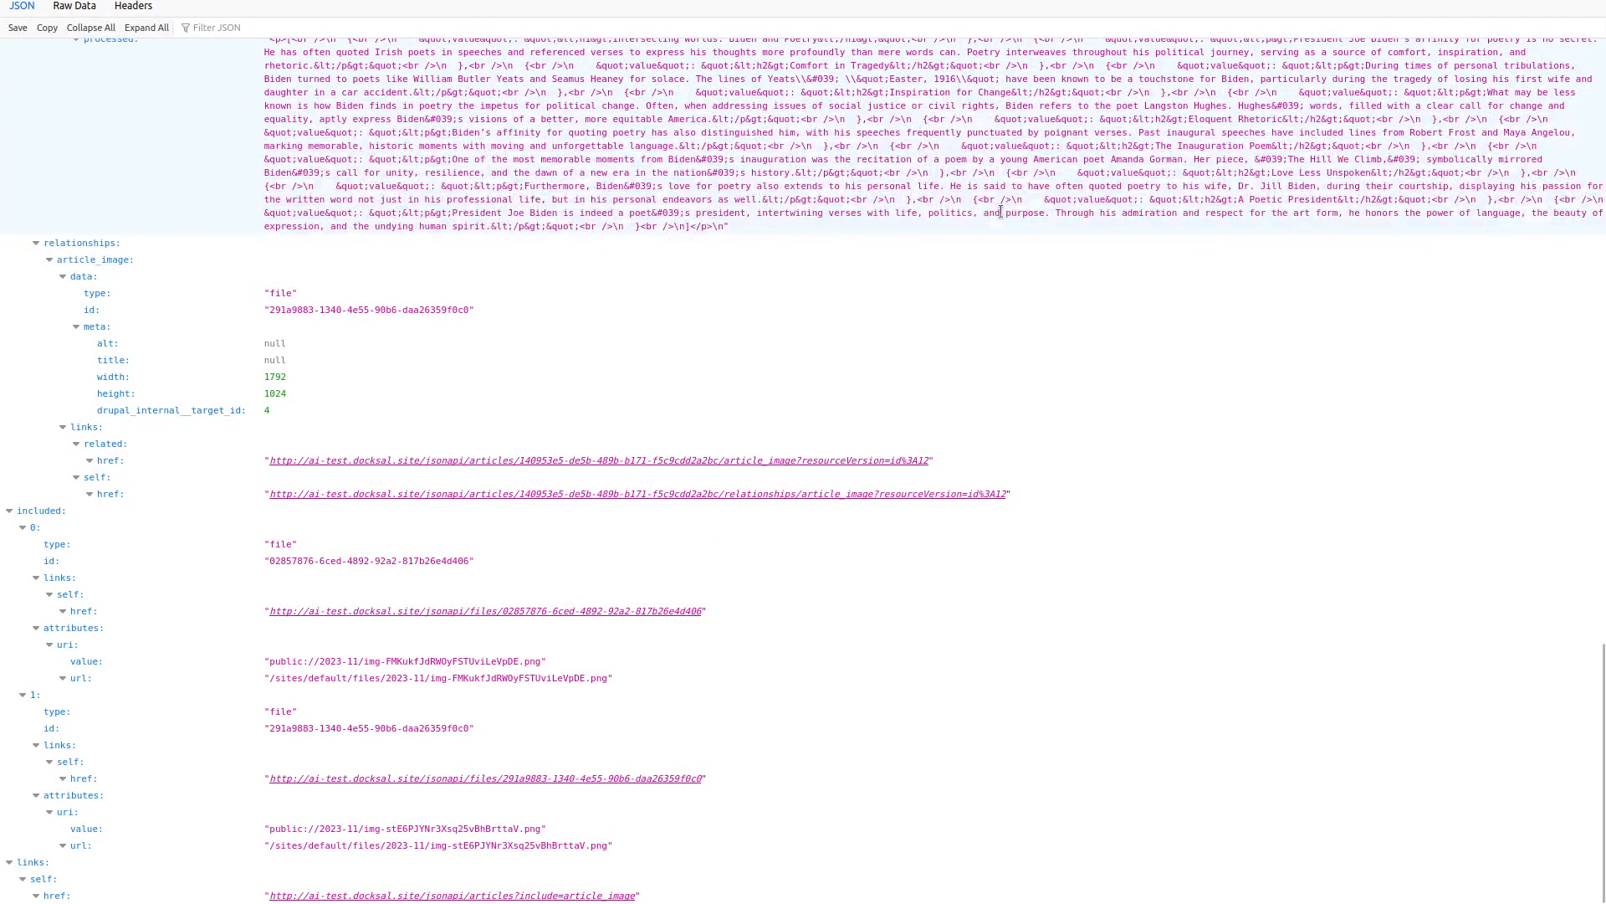
{"action": "key", "text": "alt+Tab"}
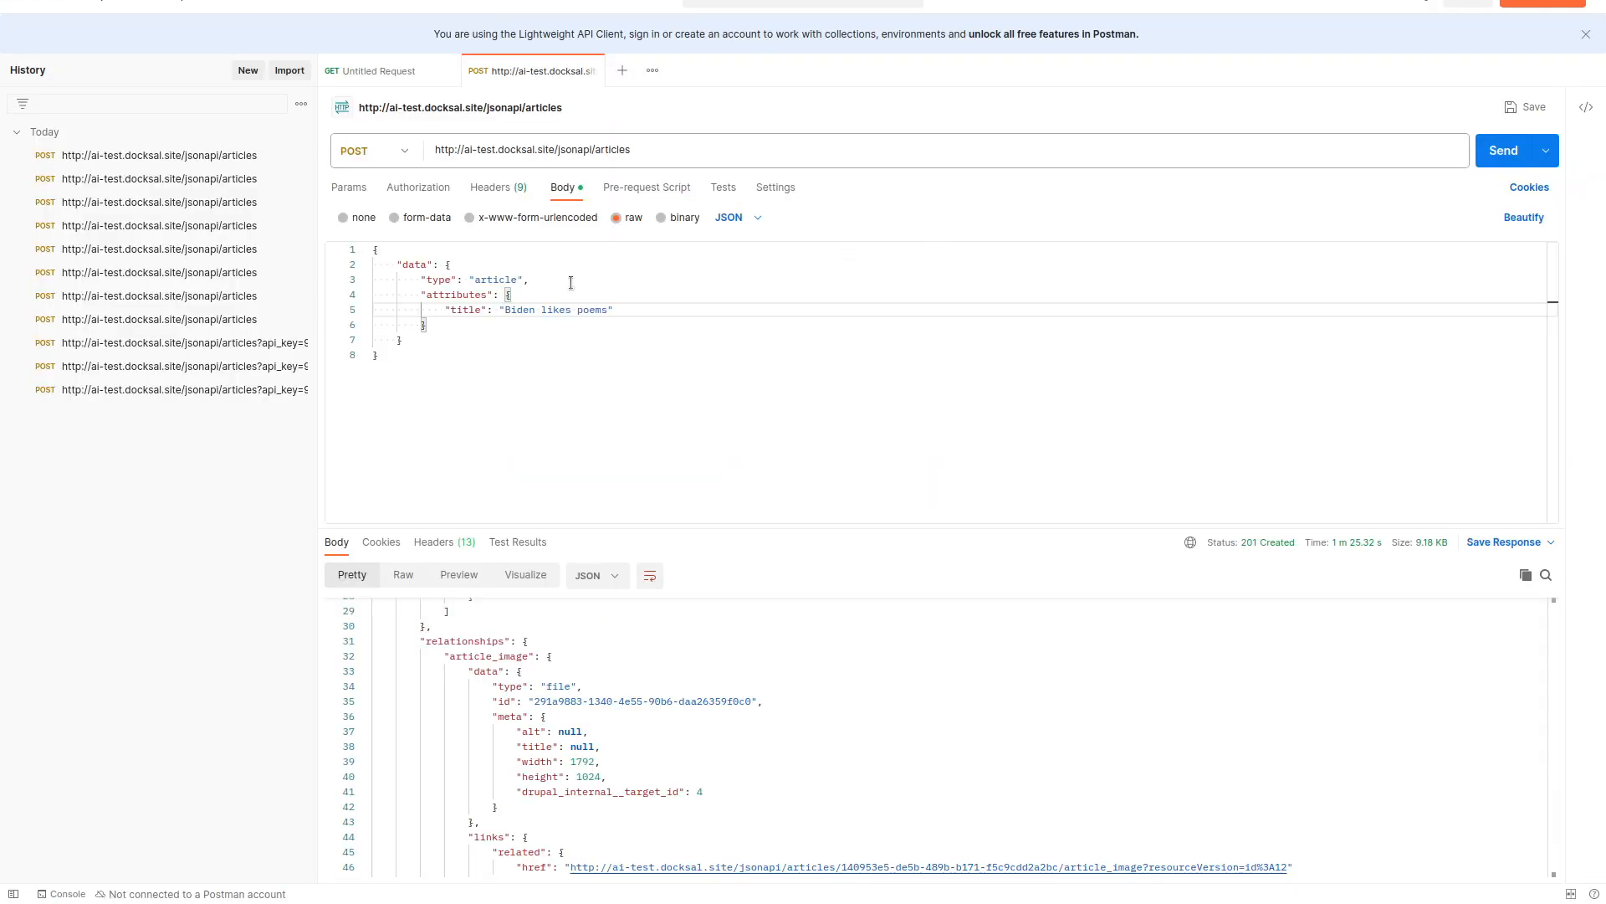
Retitle the body to 'Trump likes poems', send the POST, and select the returned article id.
{"action": "double_click", "coordinate": [514, 310]}
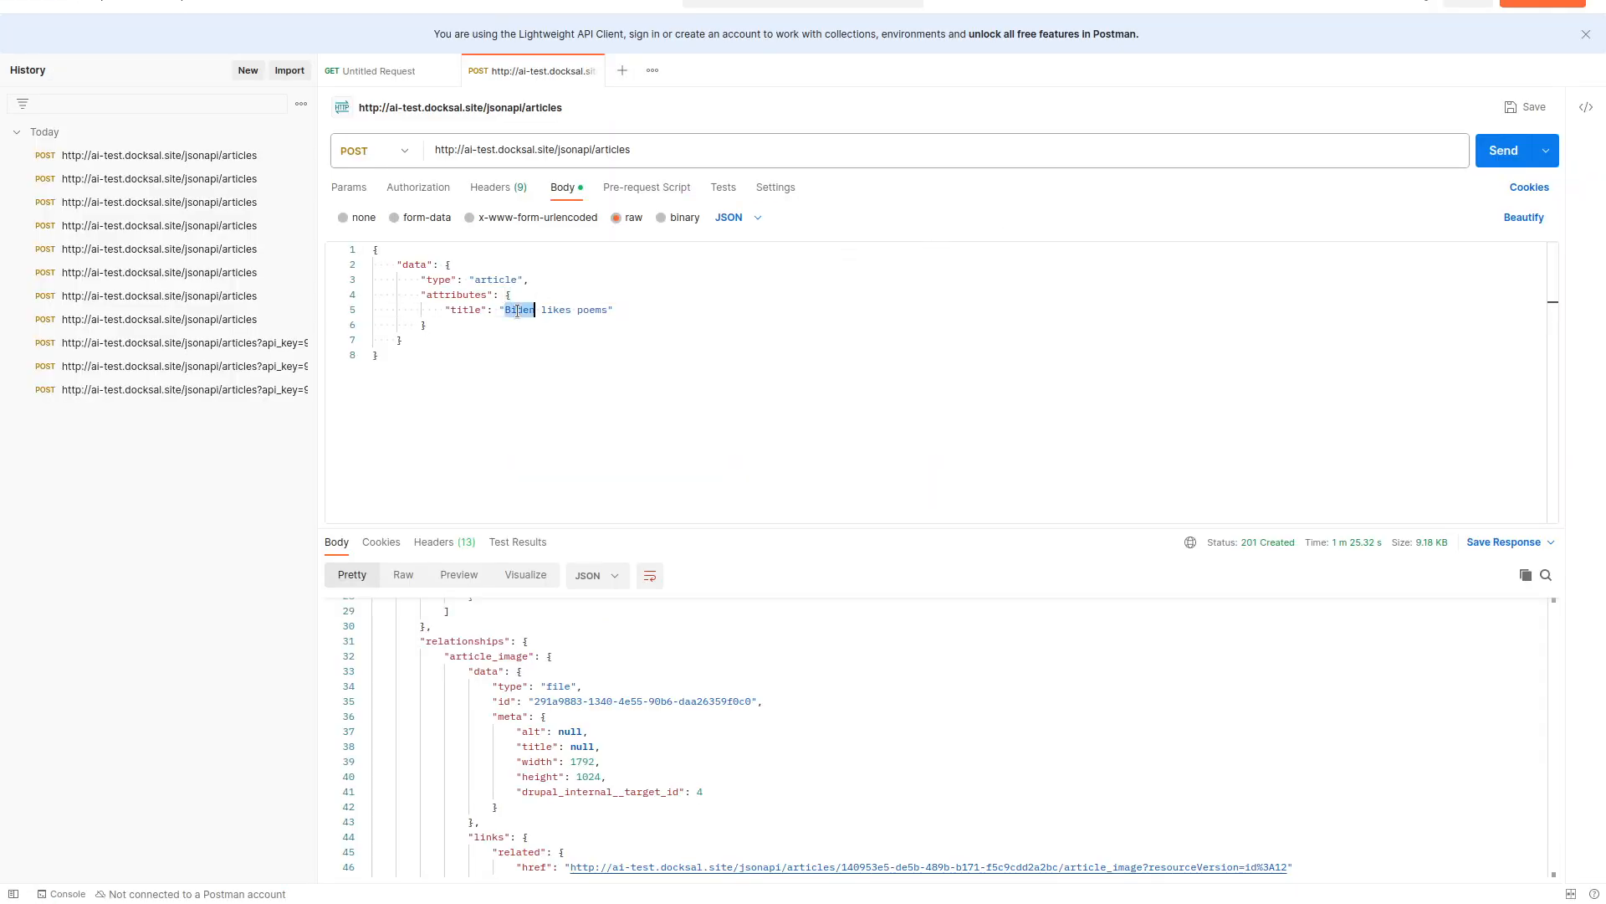
{"action": "type", "text": "Trump"}
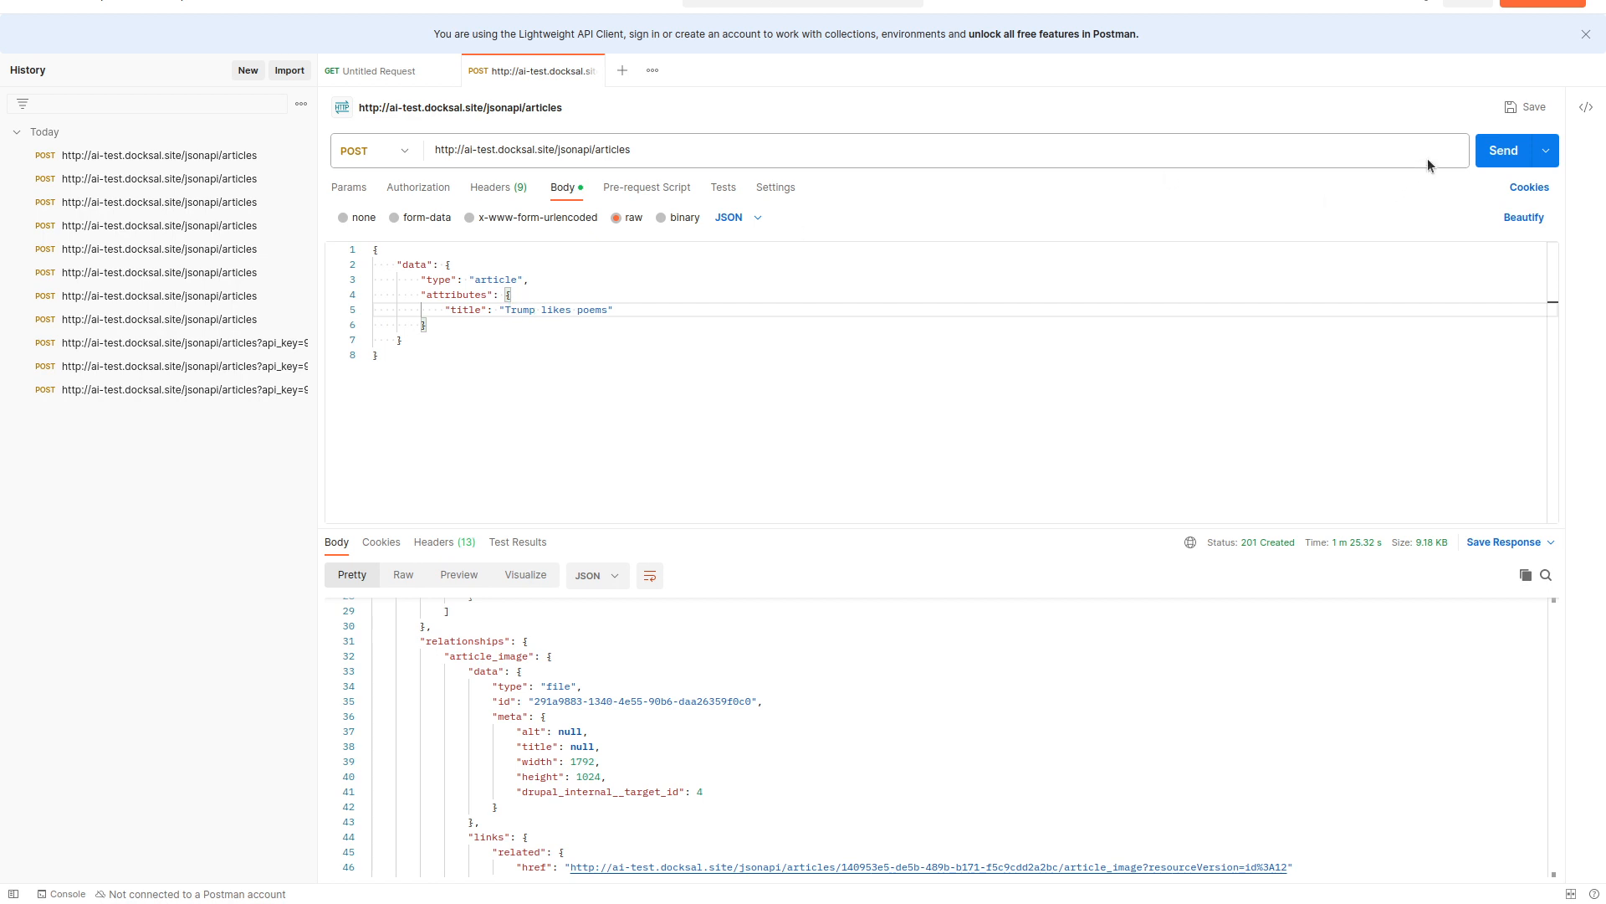
{"action": "left_click", "coordinate": [1485, 152]}
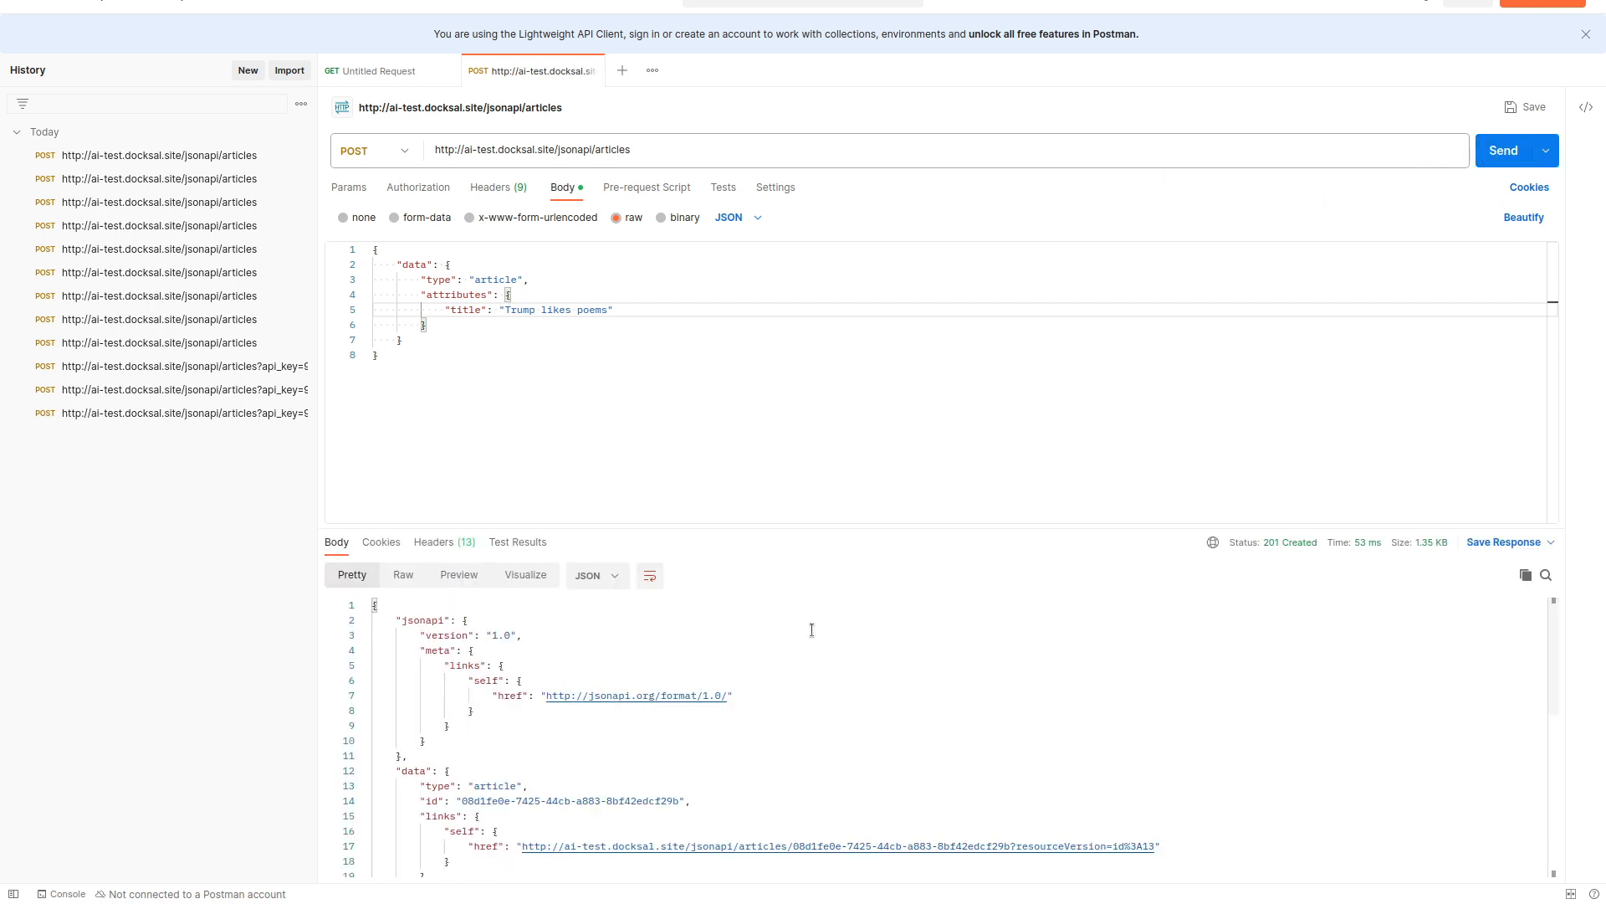
{"action": "scroll", "coordinate": [695, 768], "scroll_direction": "down", "scroll_amount": 1}
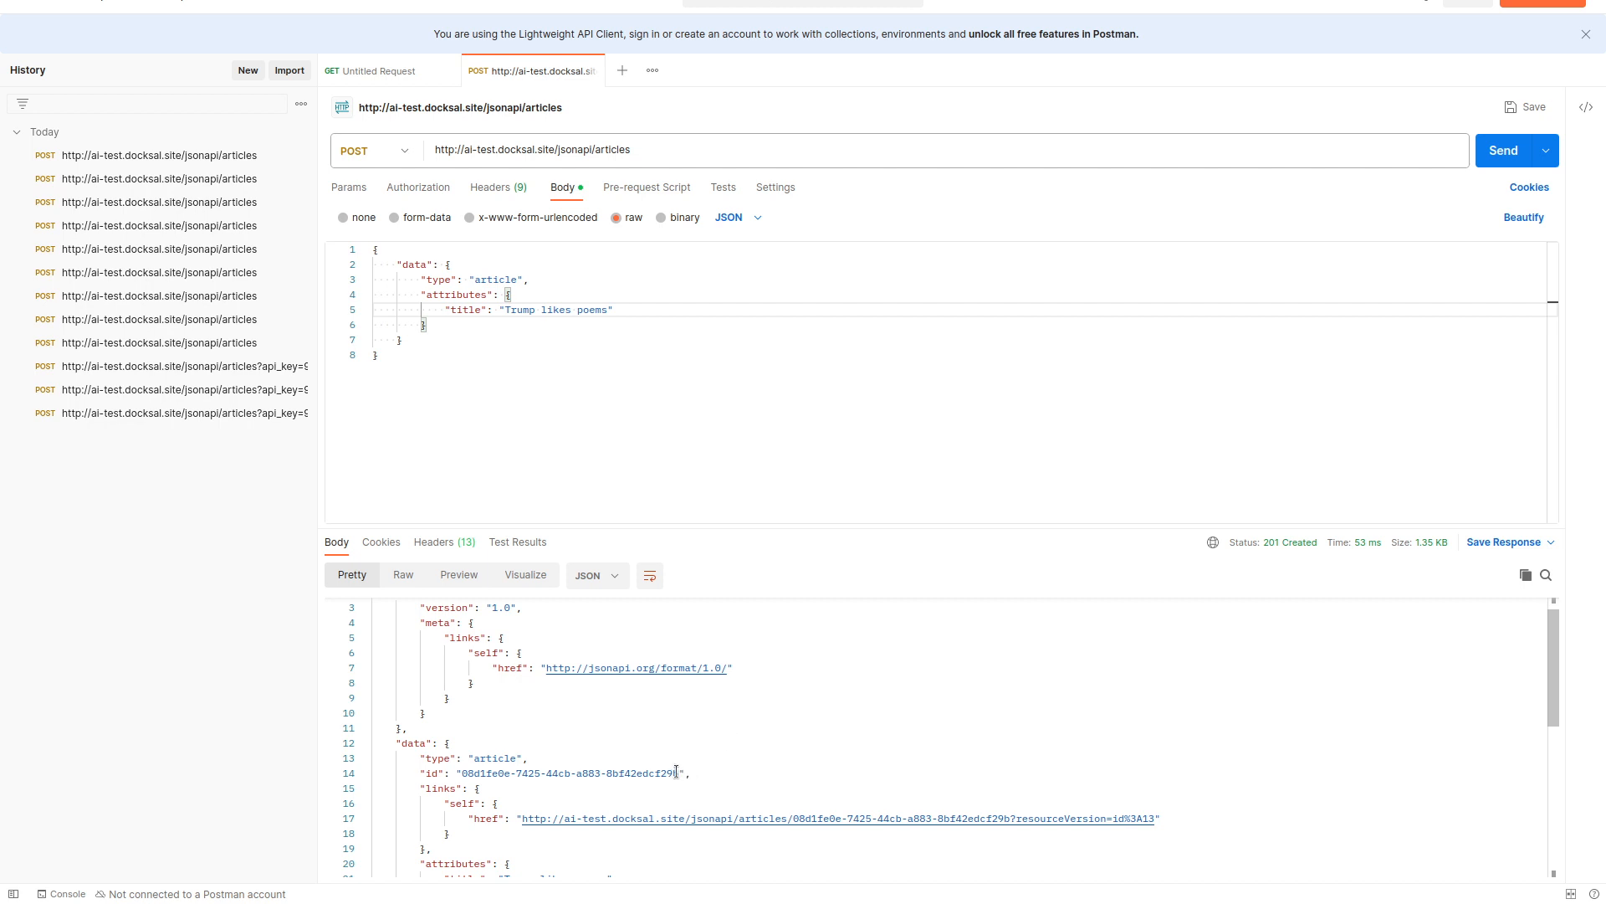
{"action": "left_click", "coordinate": [683, 771]}
{"action": "left_click_drag", "start_coordinate": [679, 771], "coordinate": [463, 777]}
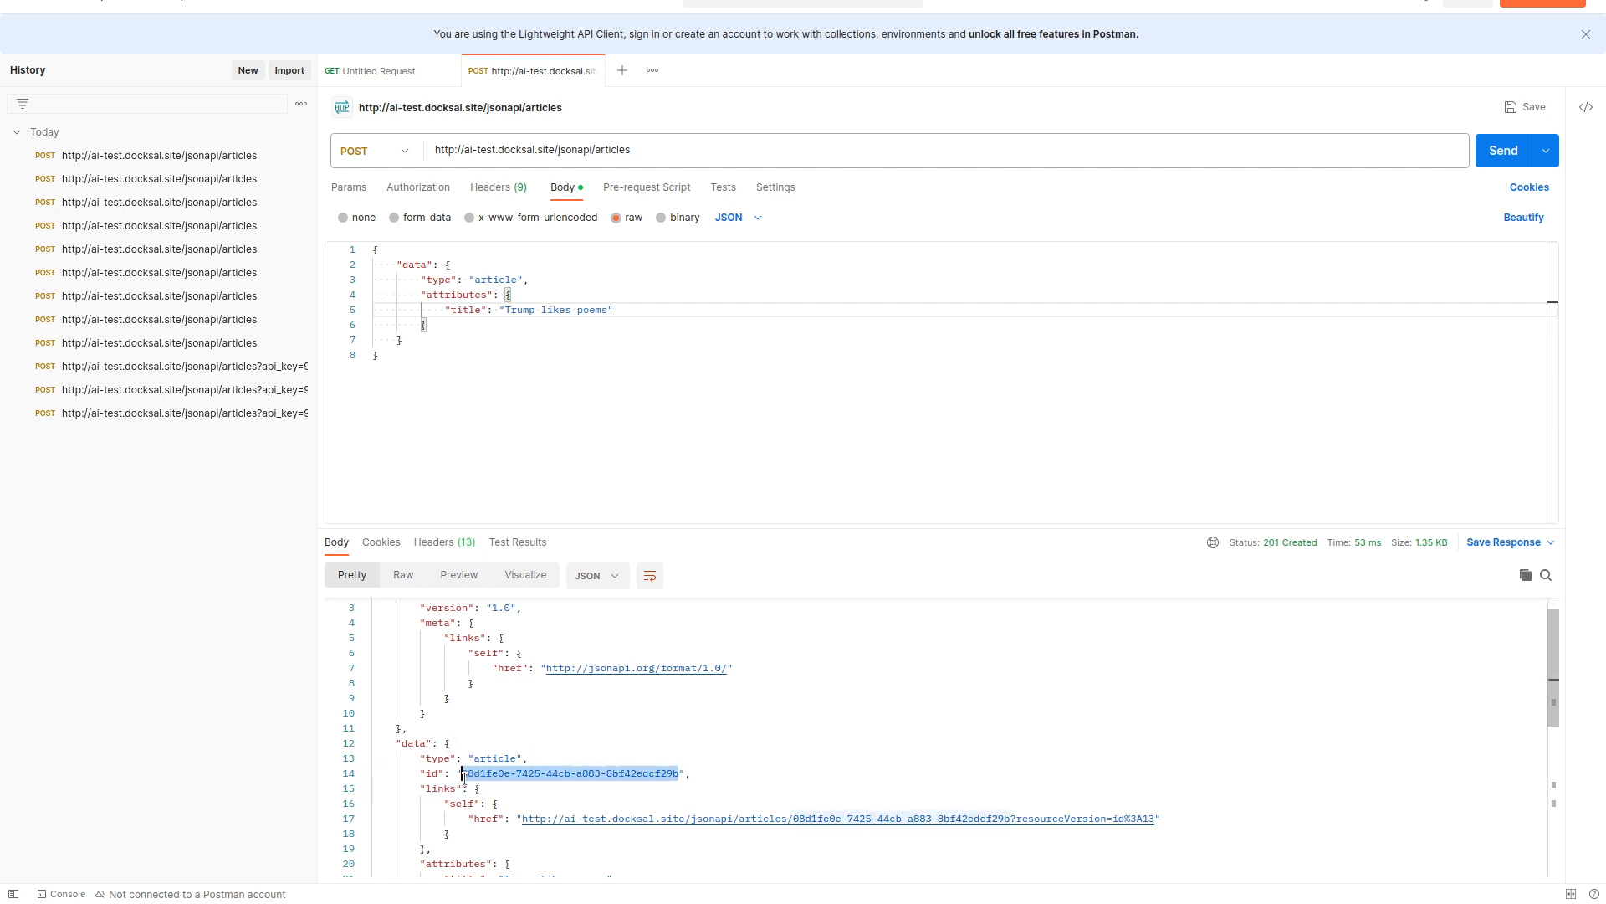
Load the new Trump article's jsonapi URL in Firefox and reload it to check its status.
{"action": "key", "text": "alt+Tab"}
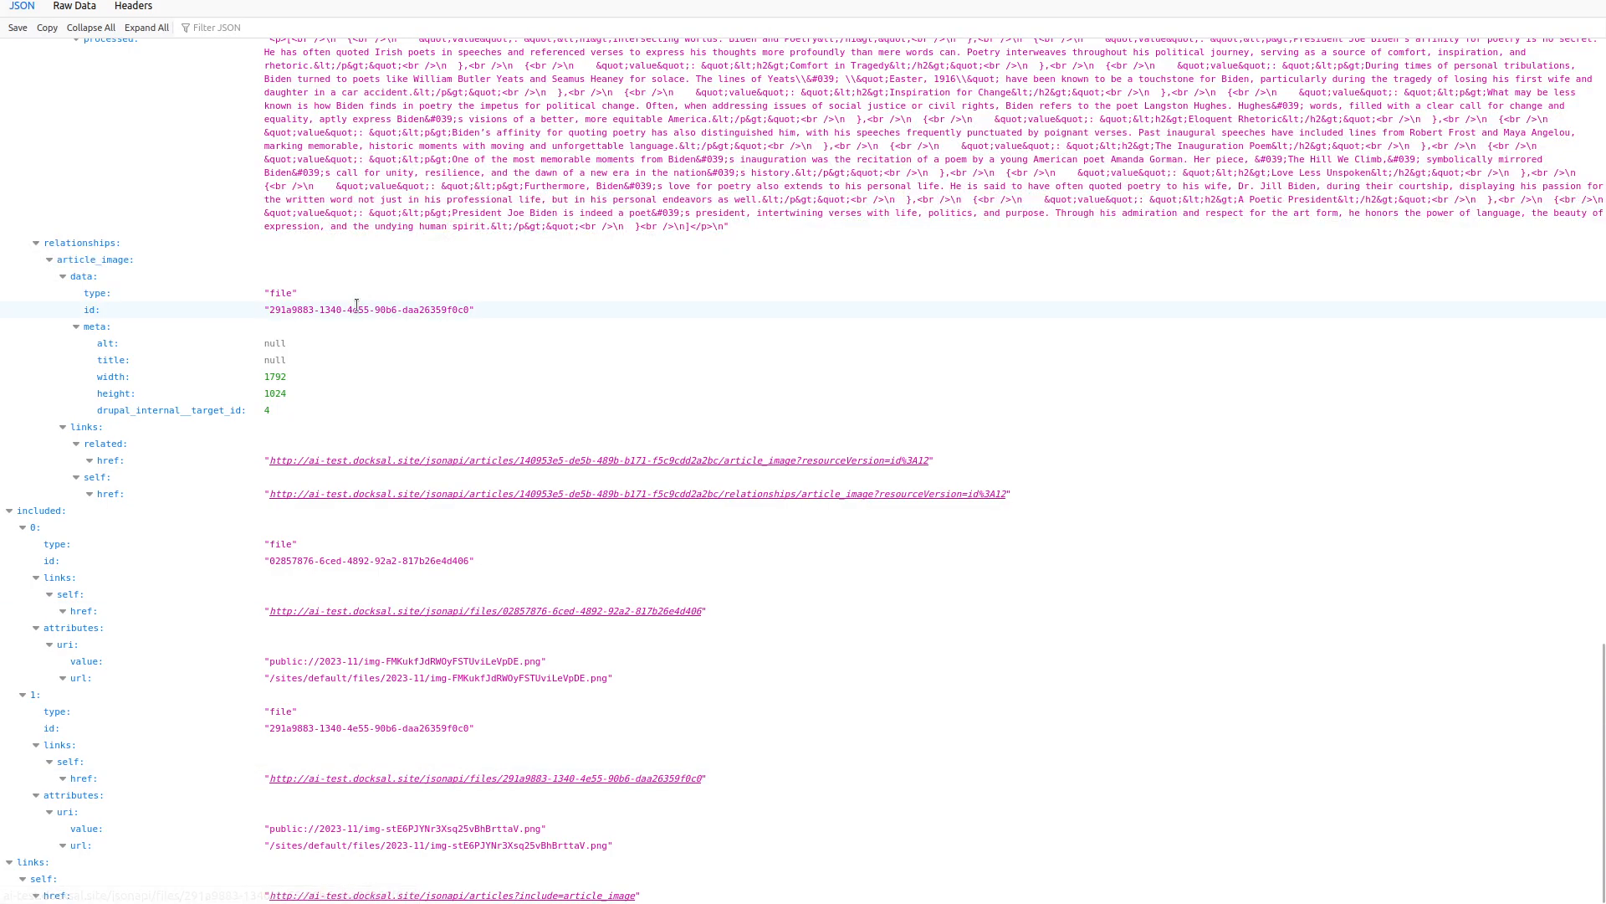
{"action": "key", "text": "ctrl+l"}
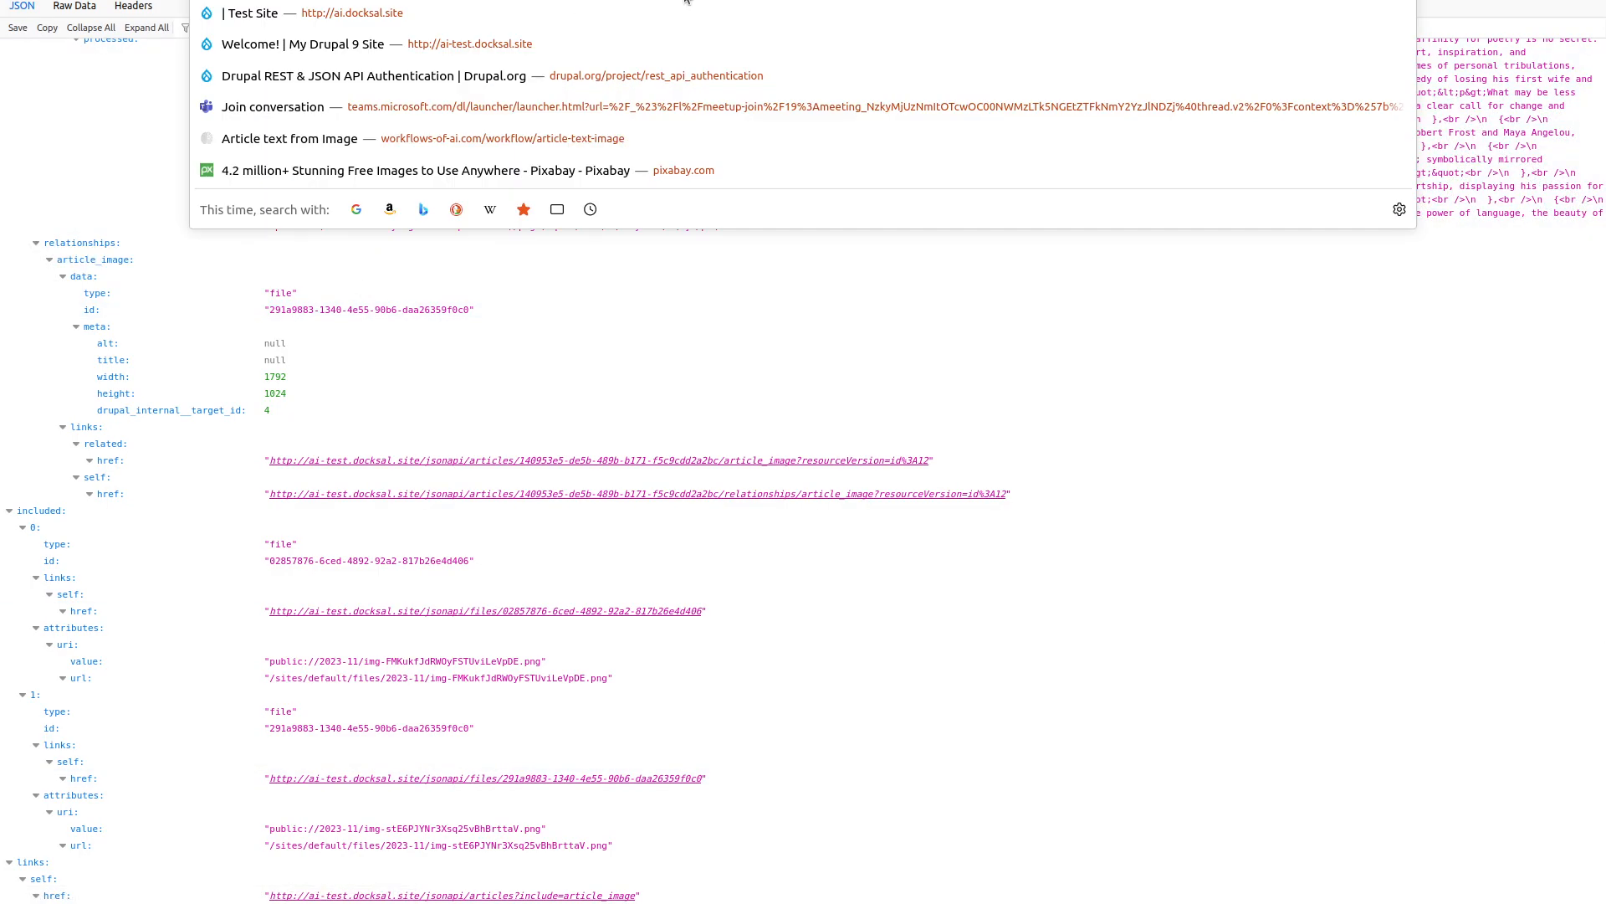
{"action": "key", "text": "BackSpace"}
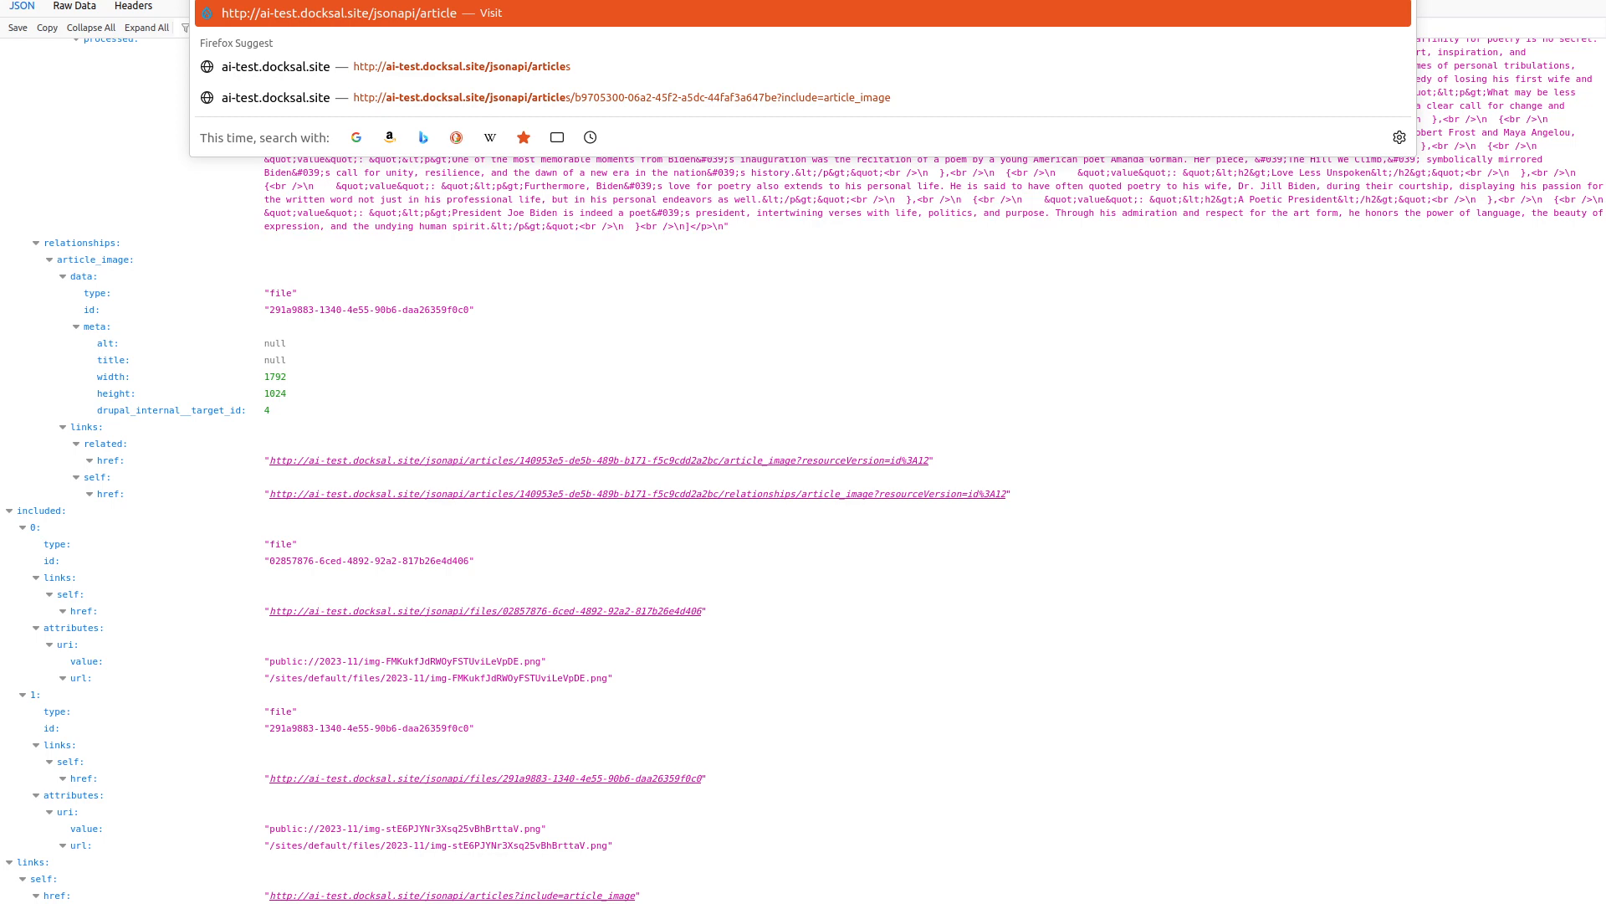
{"action": "key", "text": "Return"}
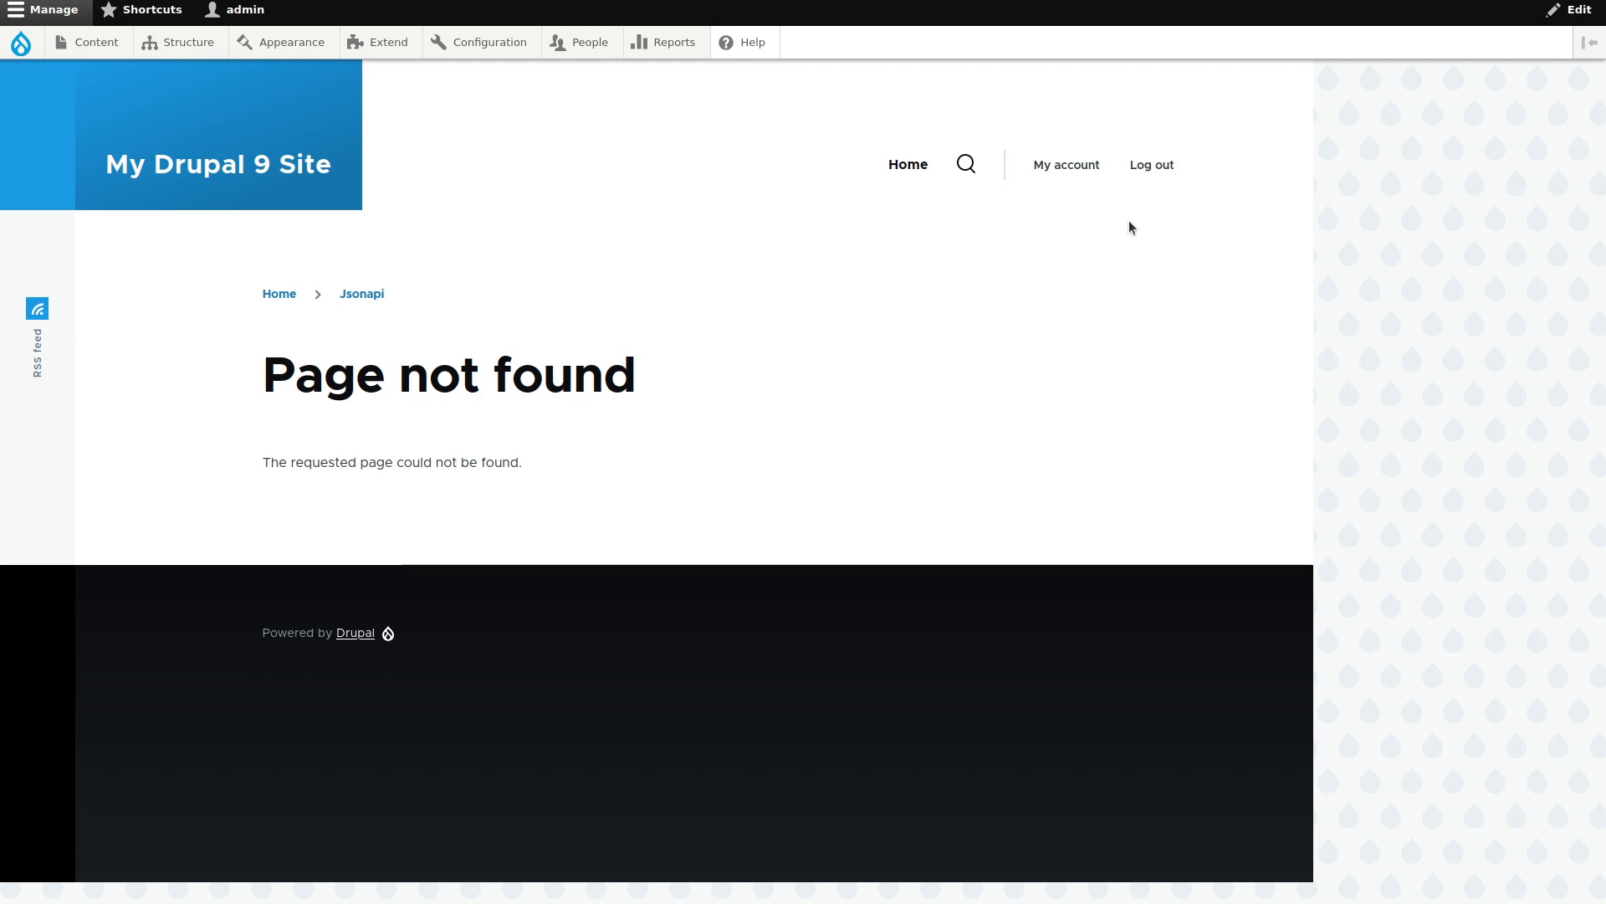
{"action": "left_click", "coordinate": [503, 0]}
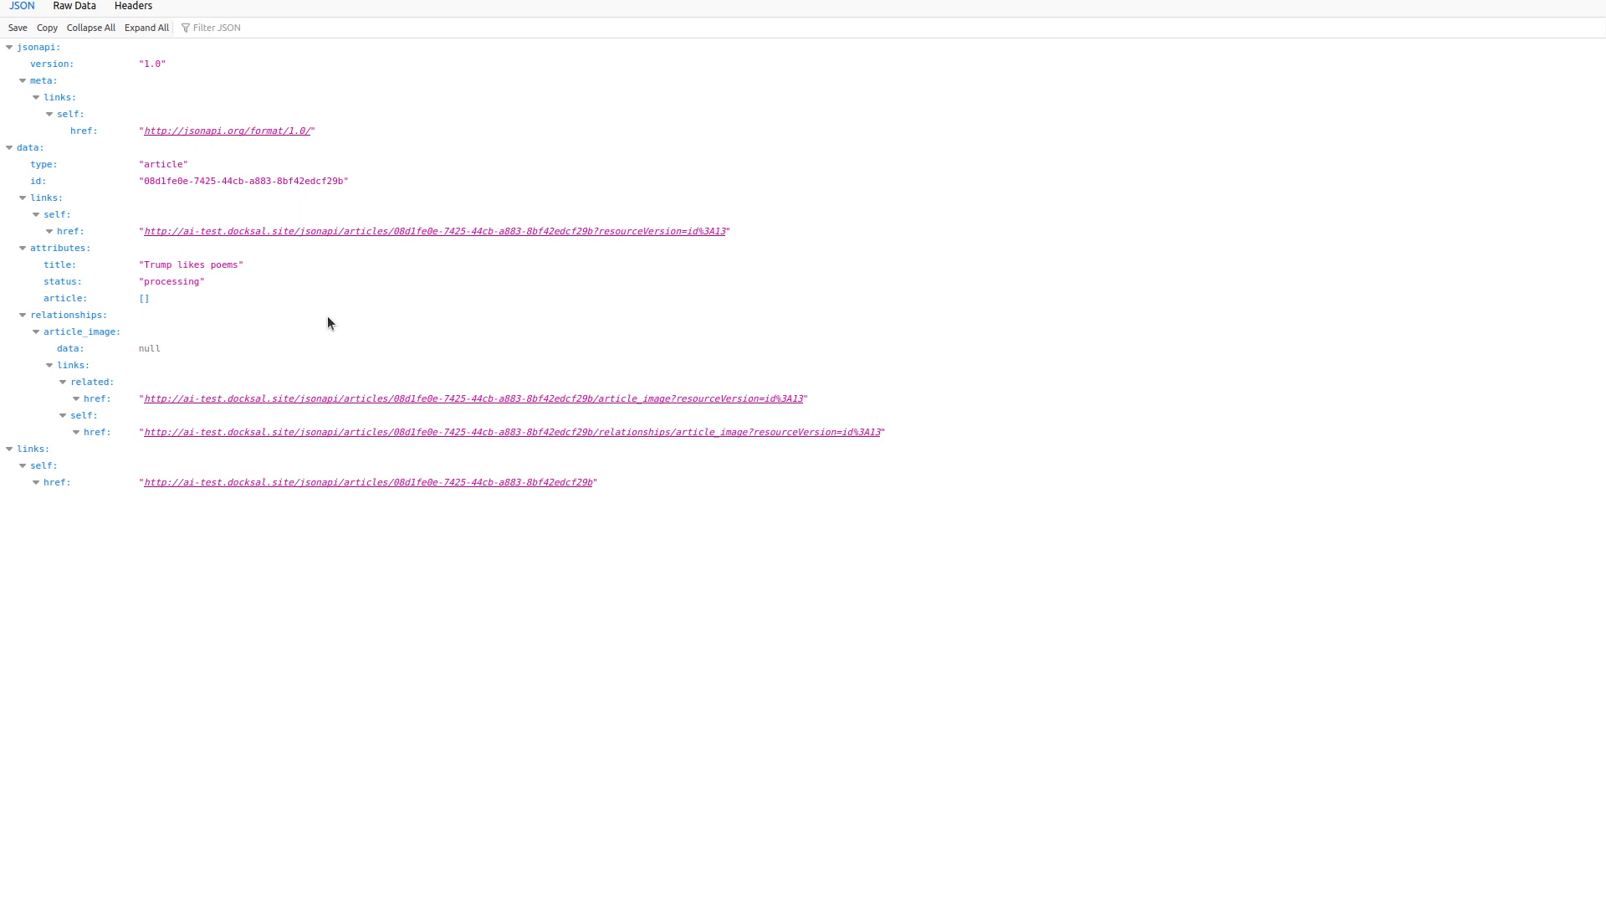
{"action": "key", "text": "F5"}
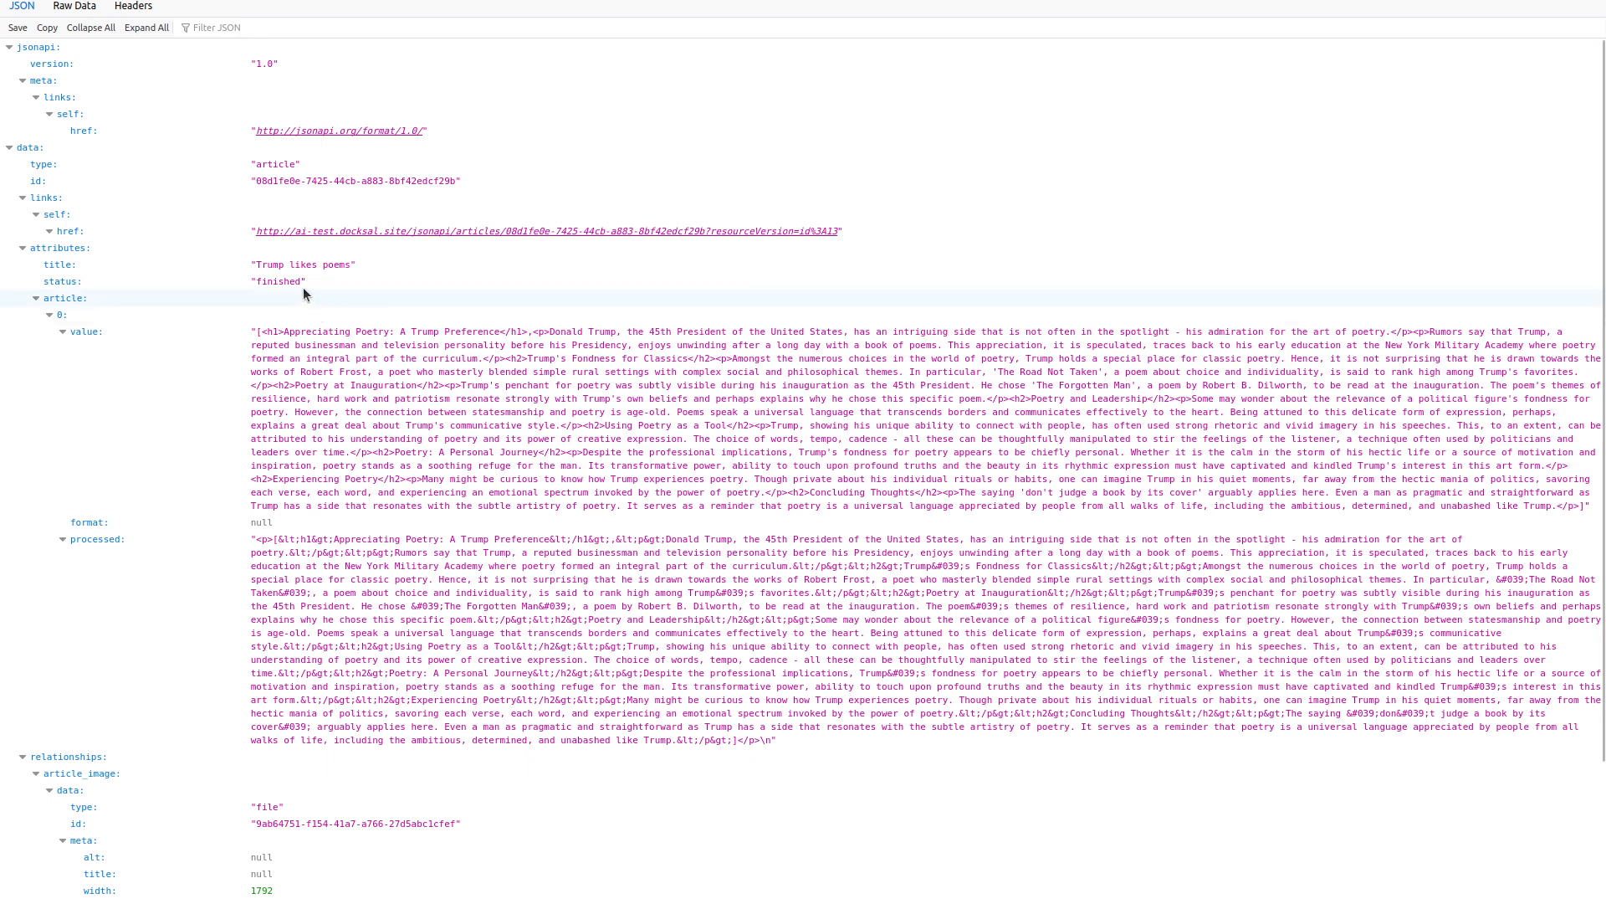
Check the finished article JSON, then reload it with '?include=article_image' appended to the URL.
{"action": "scroll", "coordinate": [235, 343], "scroll_direction": "down", "scroll_amount": 3}
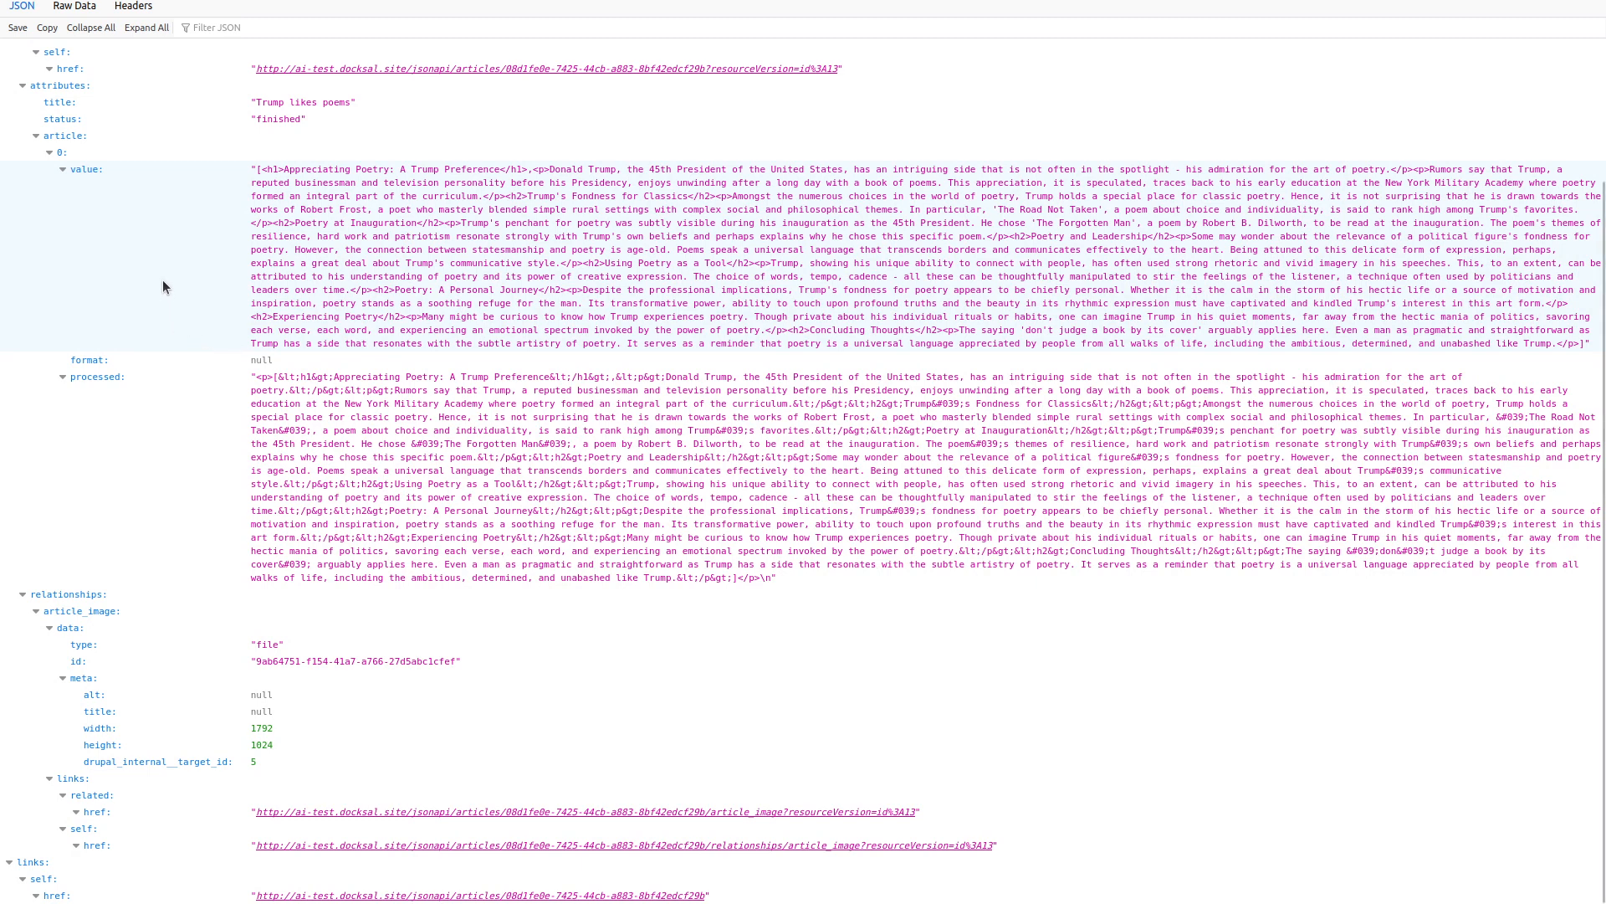
{"action": "scroll", "coordinate": [162, 280], "scroll_direction": "up", "scroll_amount": 3}
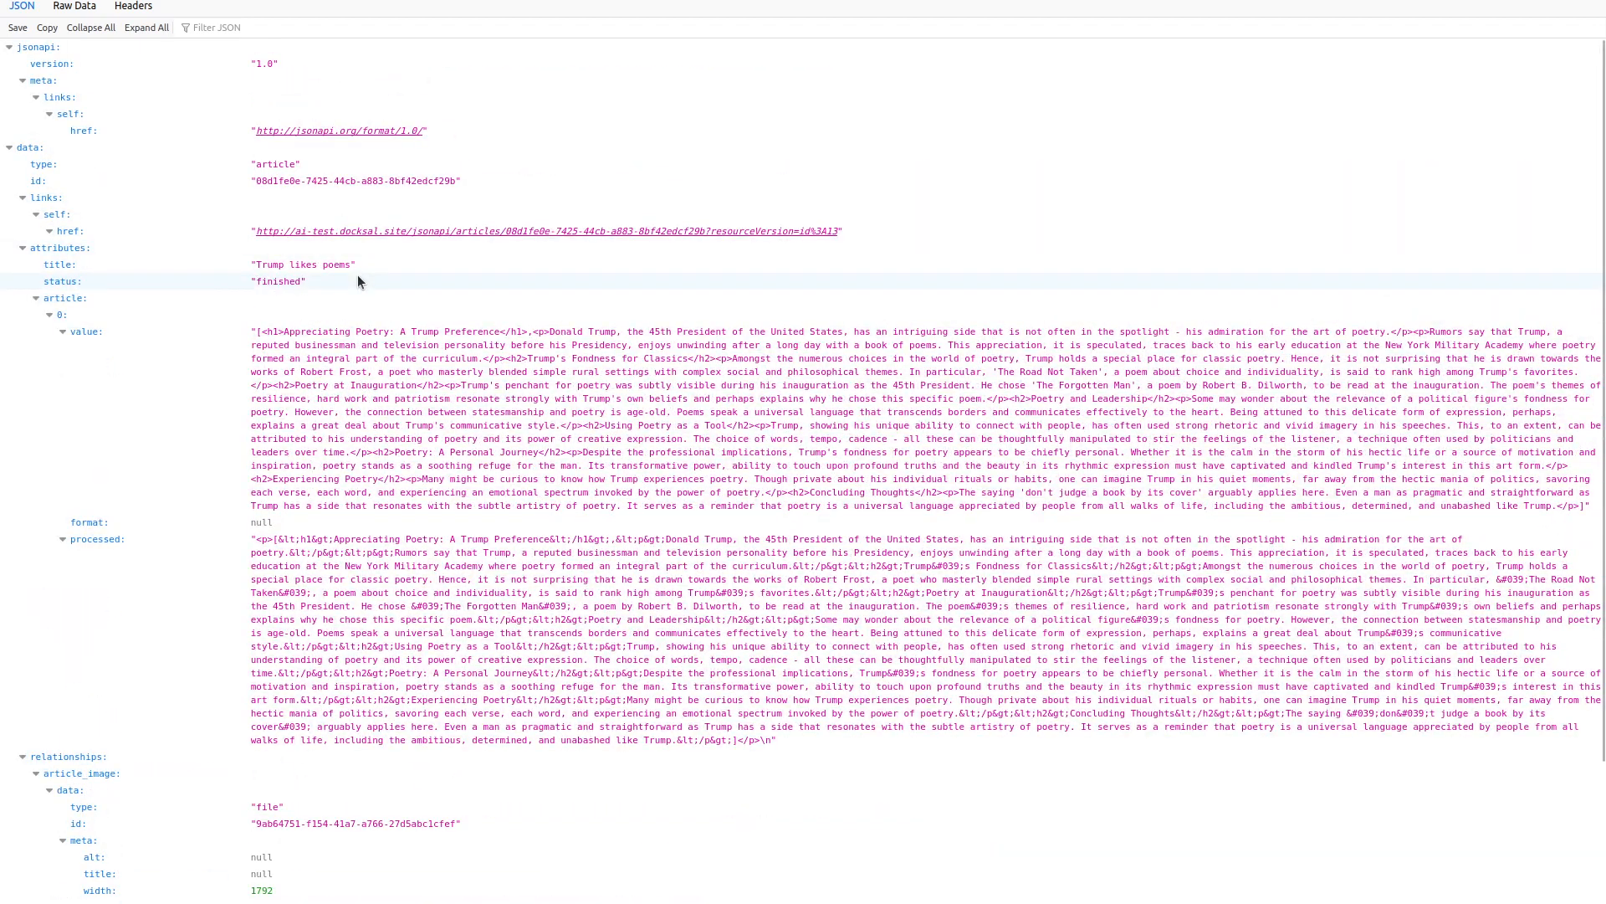
{"action": "scroll", "coordinate": [358, 275], "scroll_direction": "down", "scroll_amount": 3}
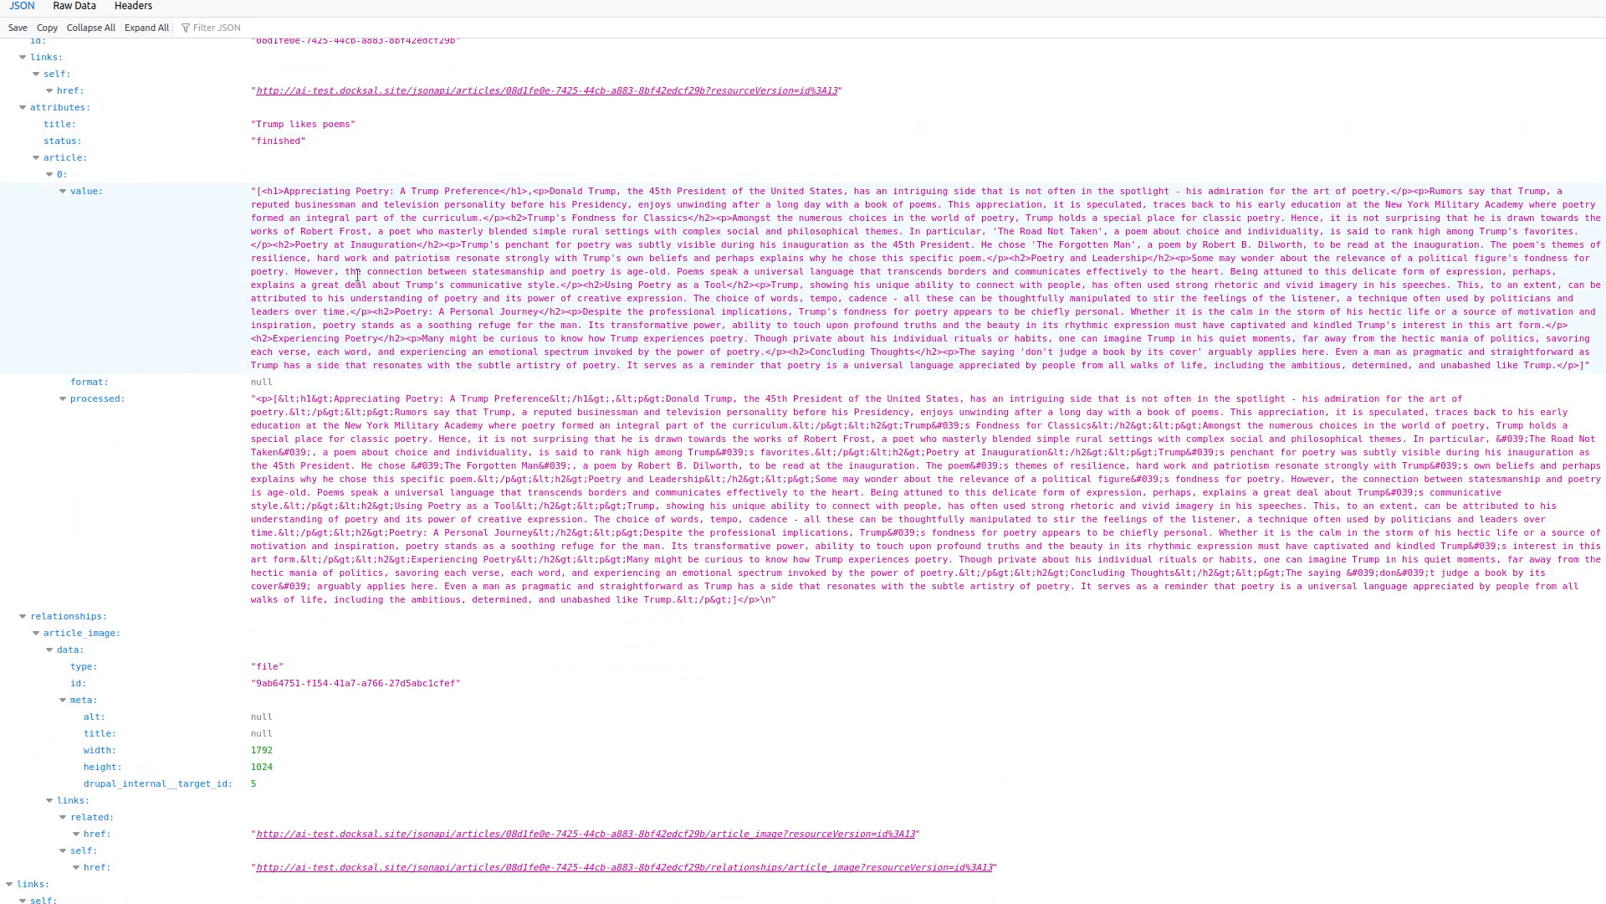
{"action": "scroll", "coordinate": [357, 275], "scroll_direction": "up", "scroll_amount": 3}
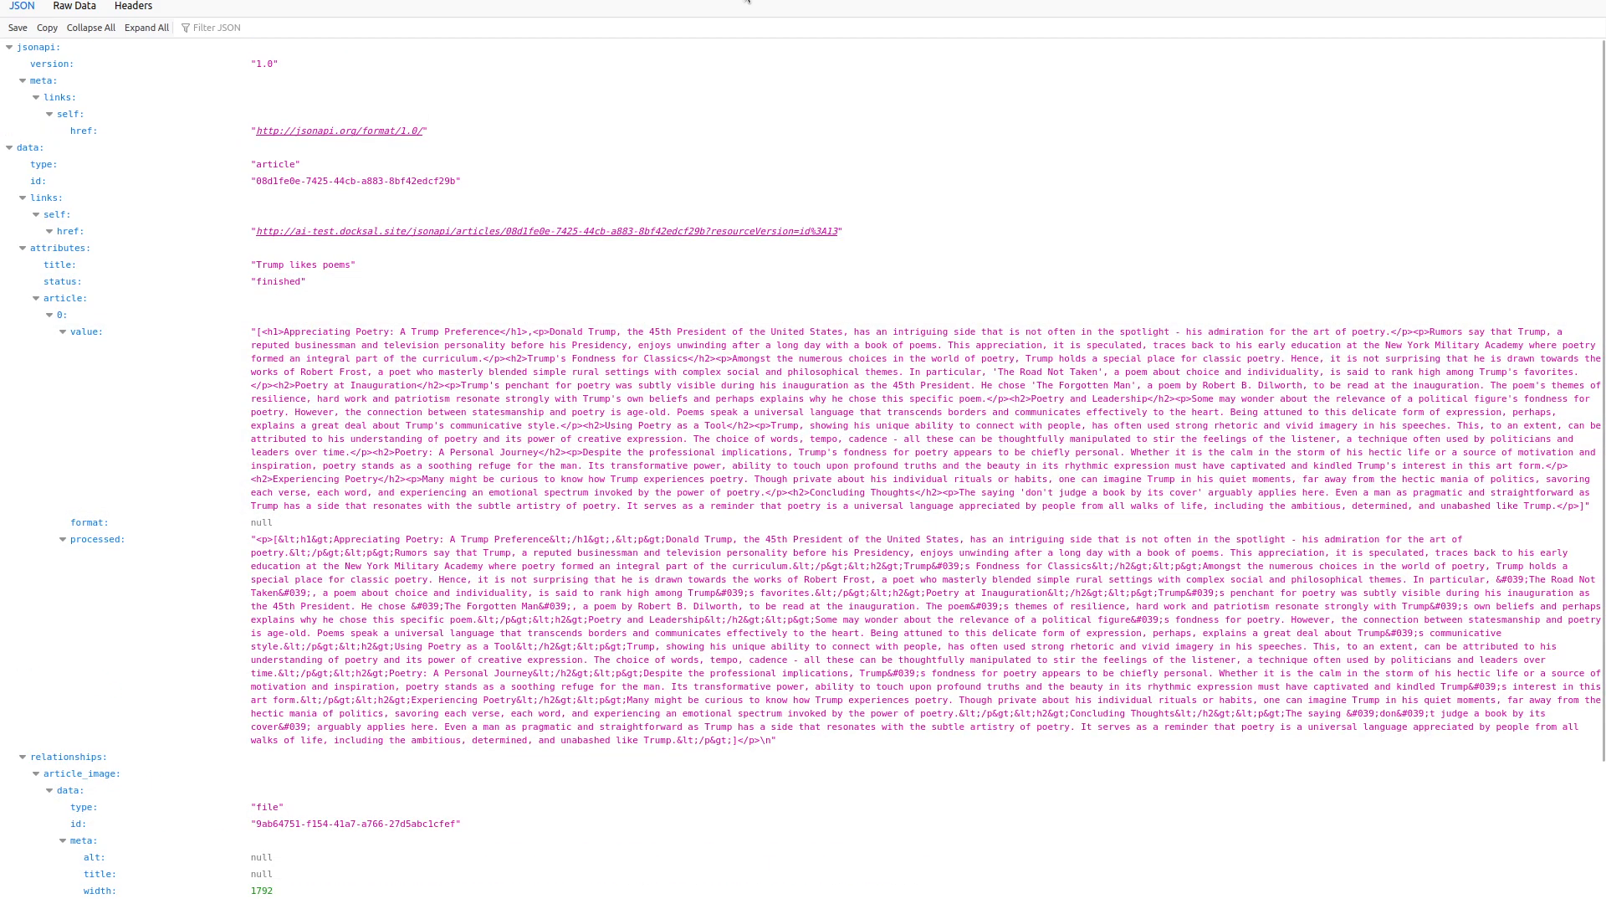
{"action": "key", "text": "ctrl+l"}
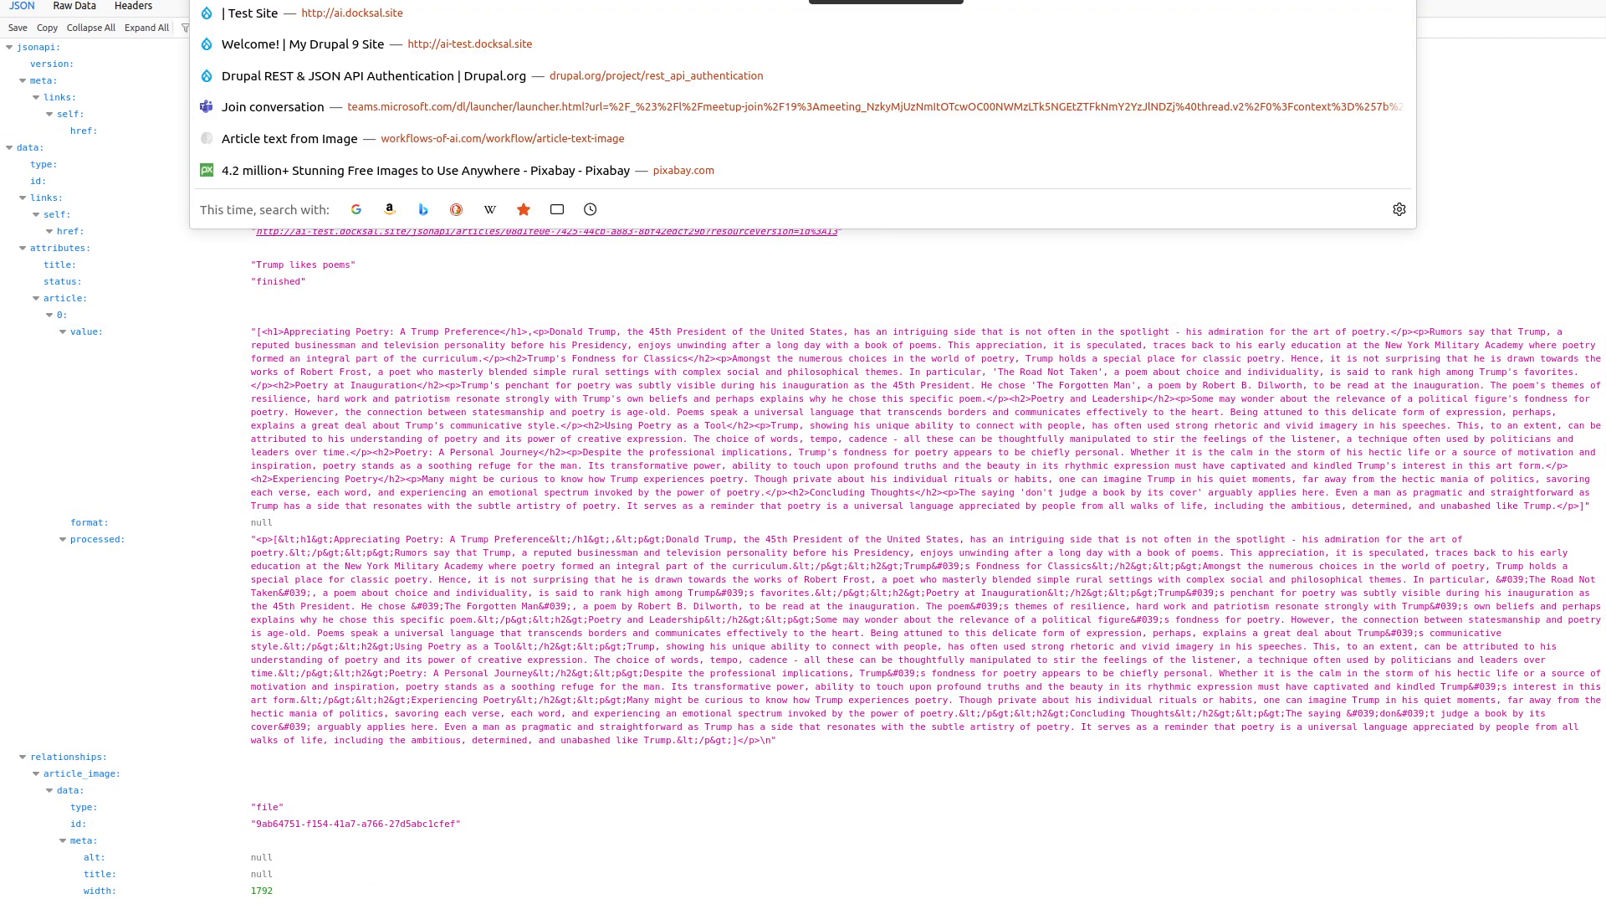
{"action": "key", "text": "End"}
{"action": "type", "text": "?include"}
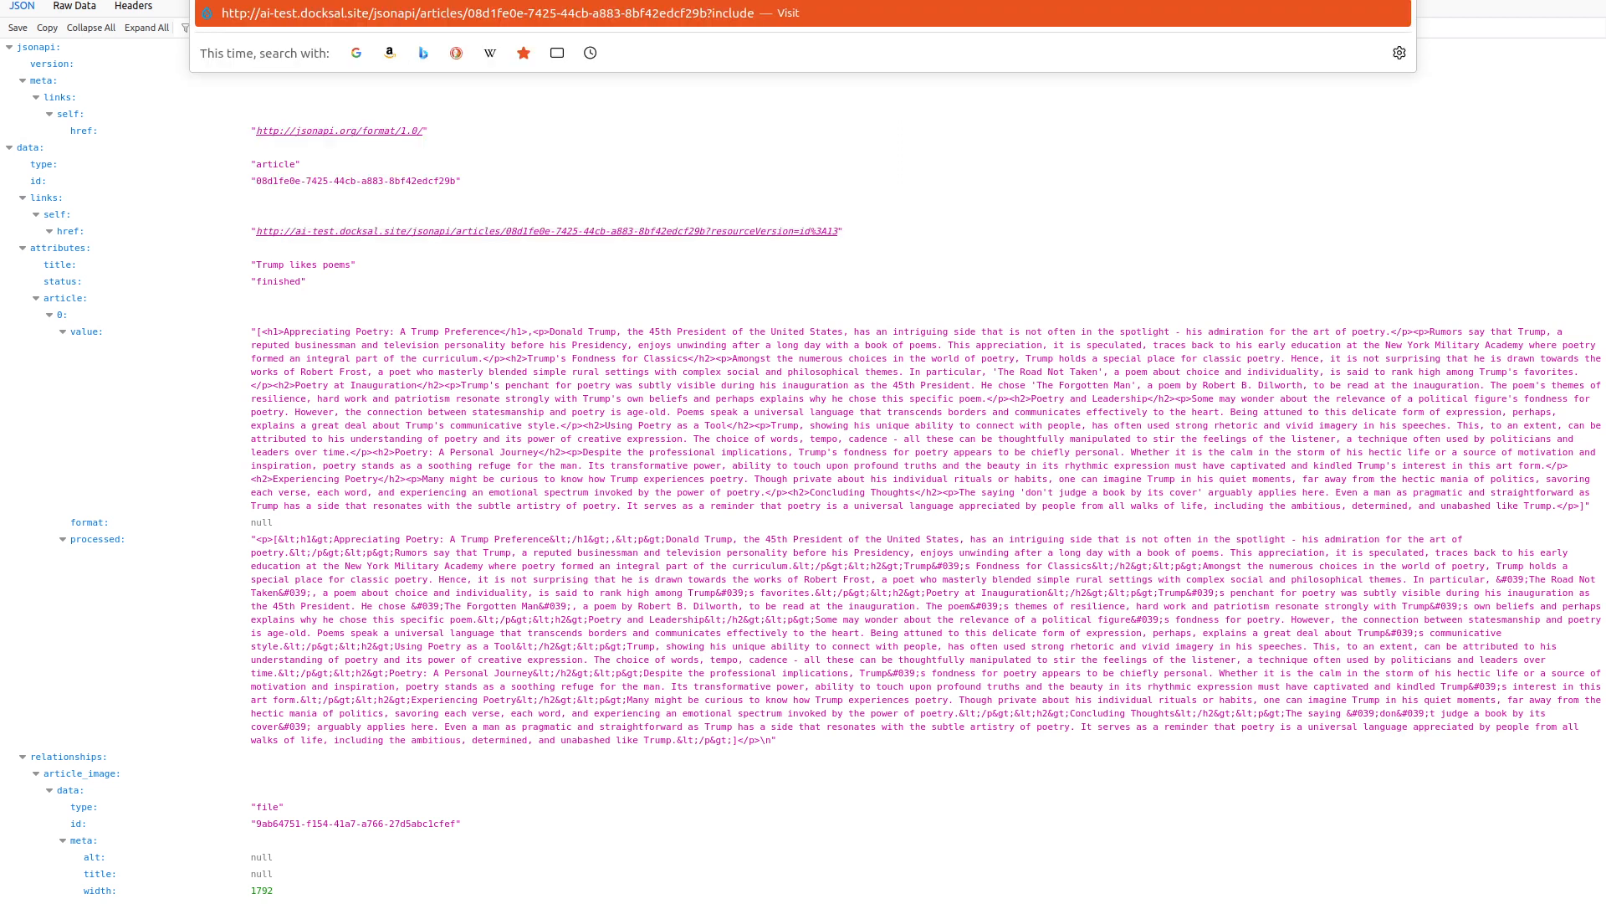
{"action": "type", "text": "=article_image"}
{"action": "key", "text": "Return"}
Open the generated 1792×1024 header image from its URL, then return to the article JSON.
{"action": "scroll", "coordinate": [569, 464], "scroll_direction": "down", "scroll_amount": 5}
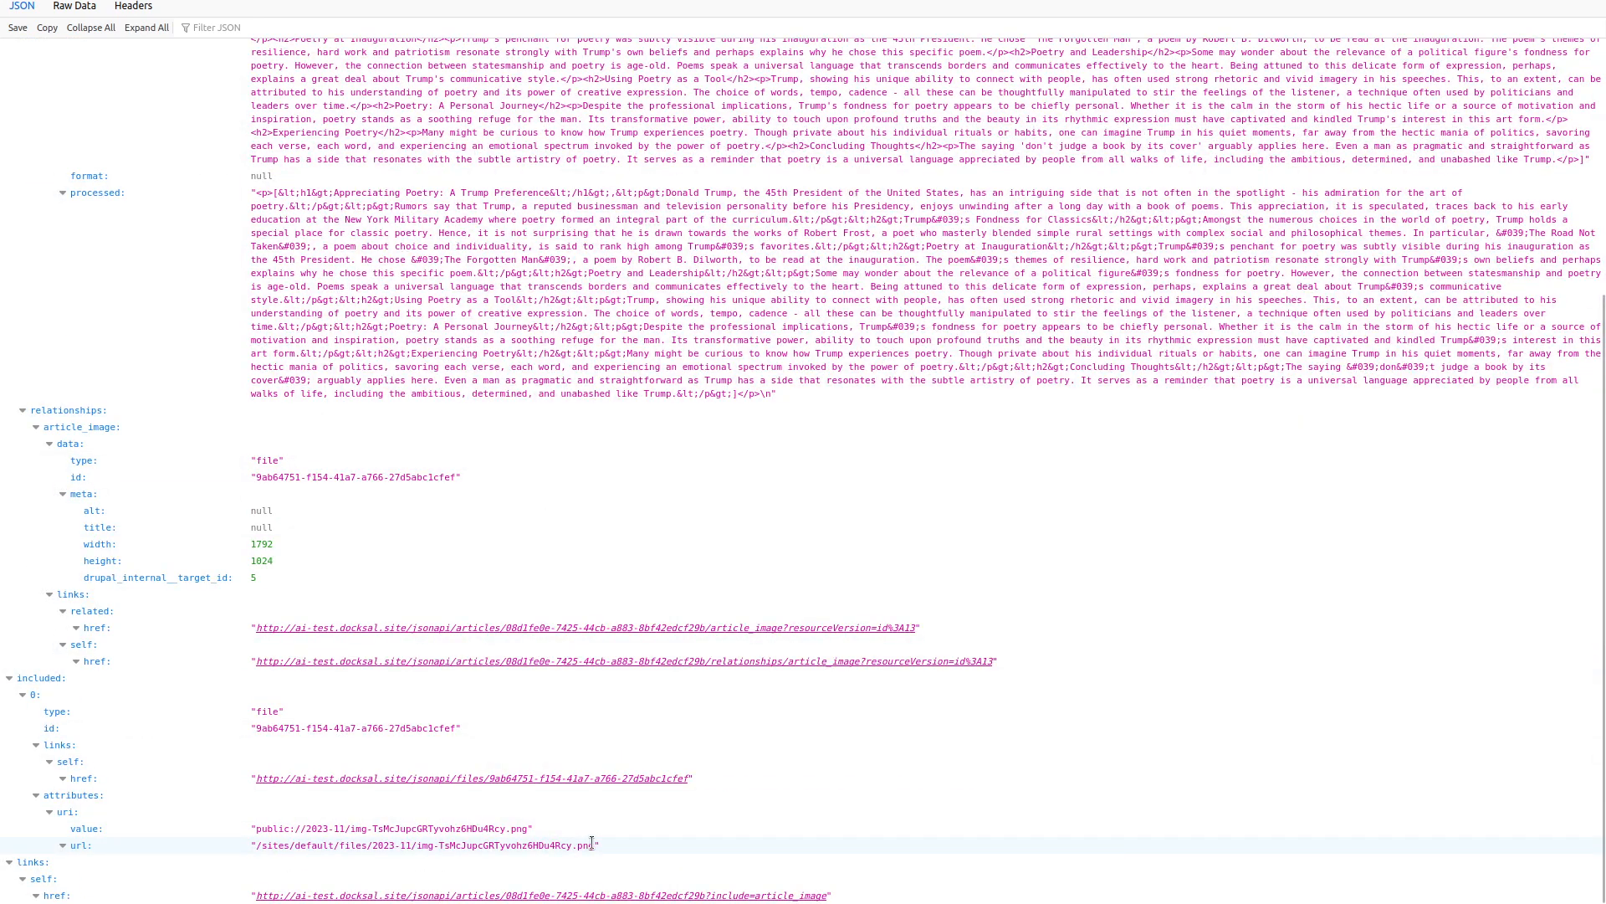
{"action": "left_click_drag", "start_coordinate": [594, 845], "coordinate": [255, 844]}
{"action": "key", "text": "ctrl+c"}
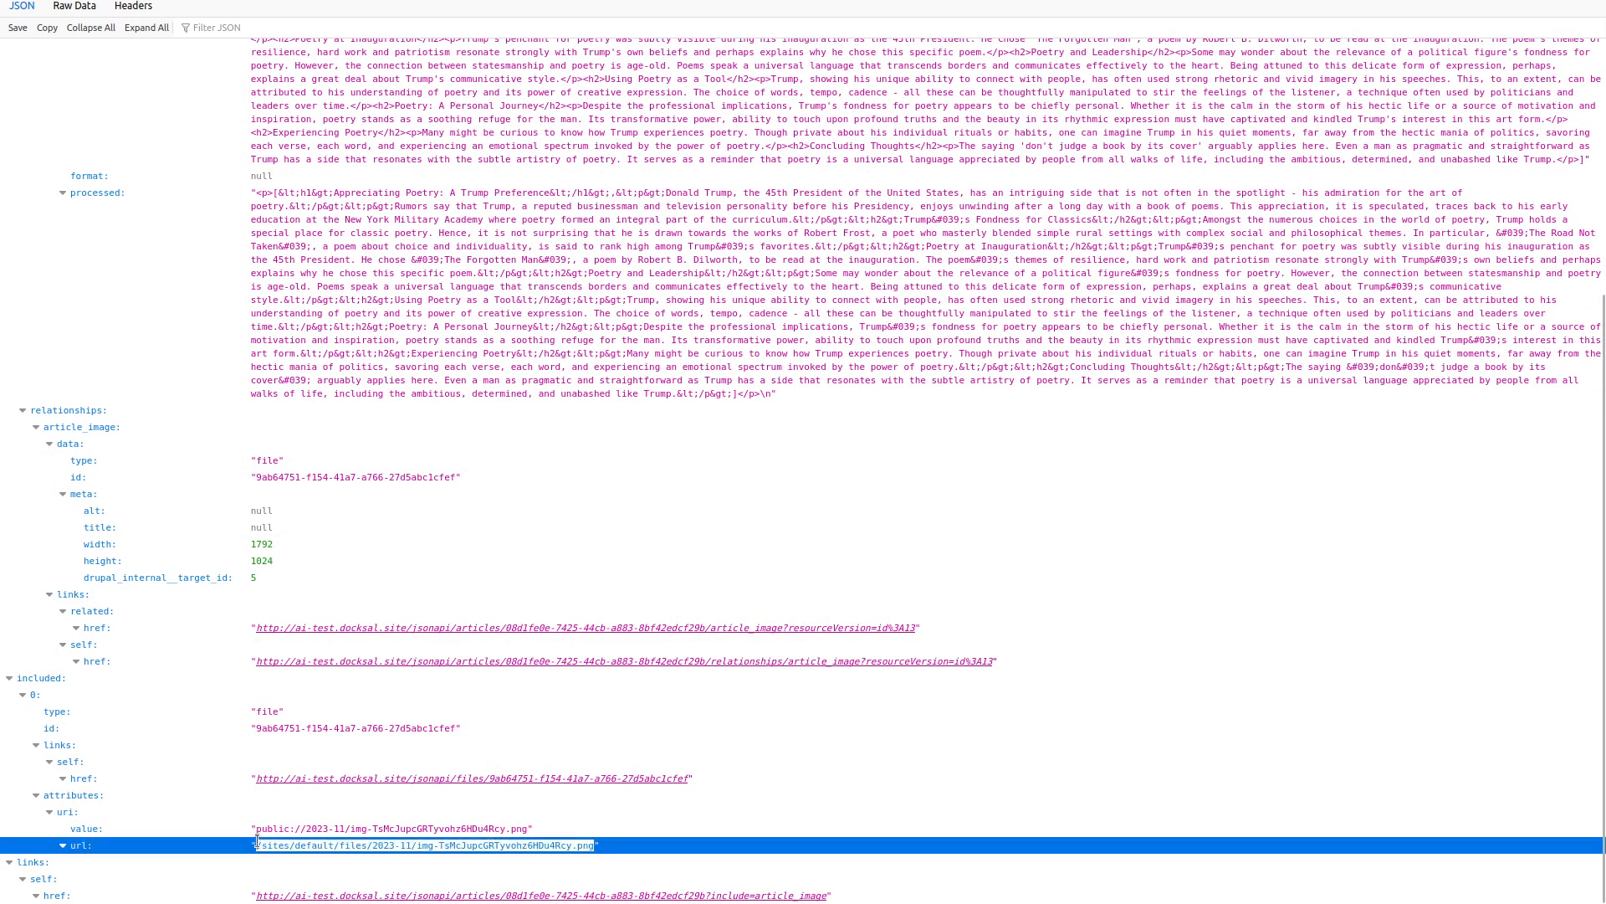
{"action": "left_click_drag", "start_coordinate": [410, 0], "coordinate": [1027, 65]}
{"action": "key", "text": "ctrl+v"}
{"action": "key", "text": "Return"}
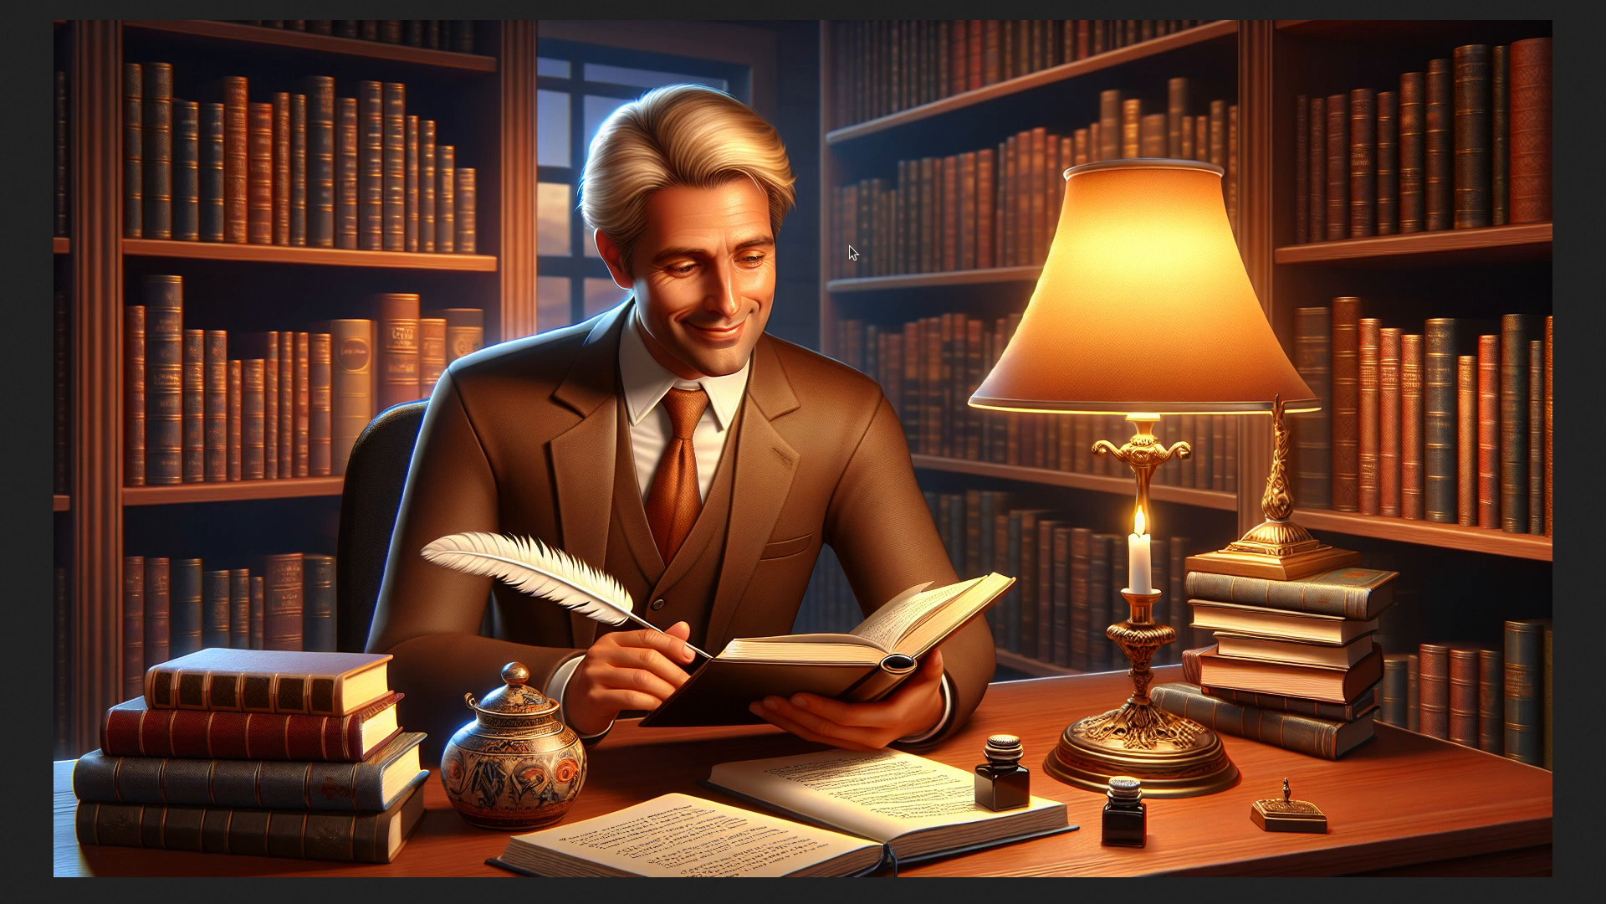
{"action": "key", "text": "alt+Left"}
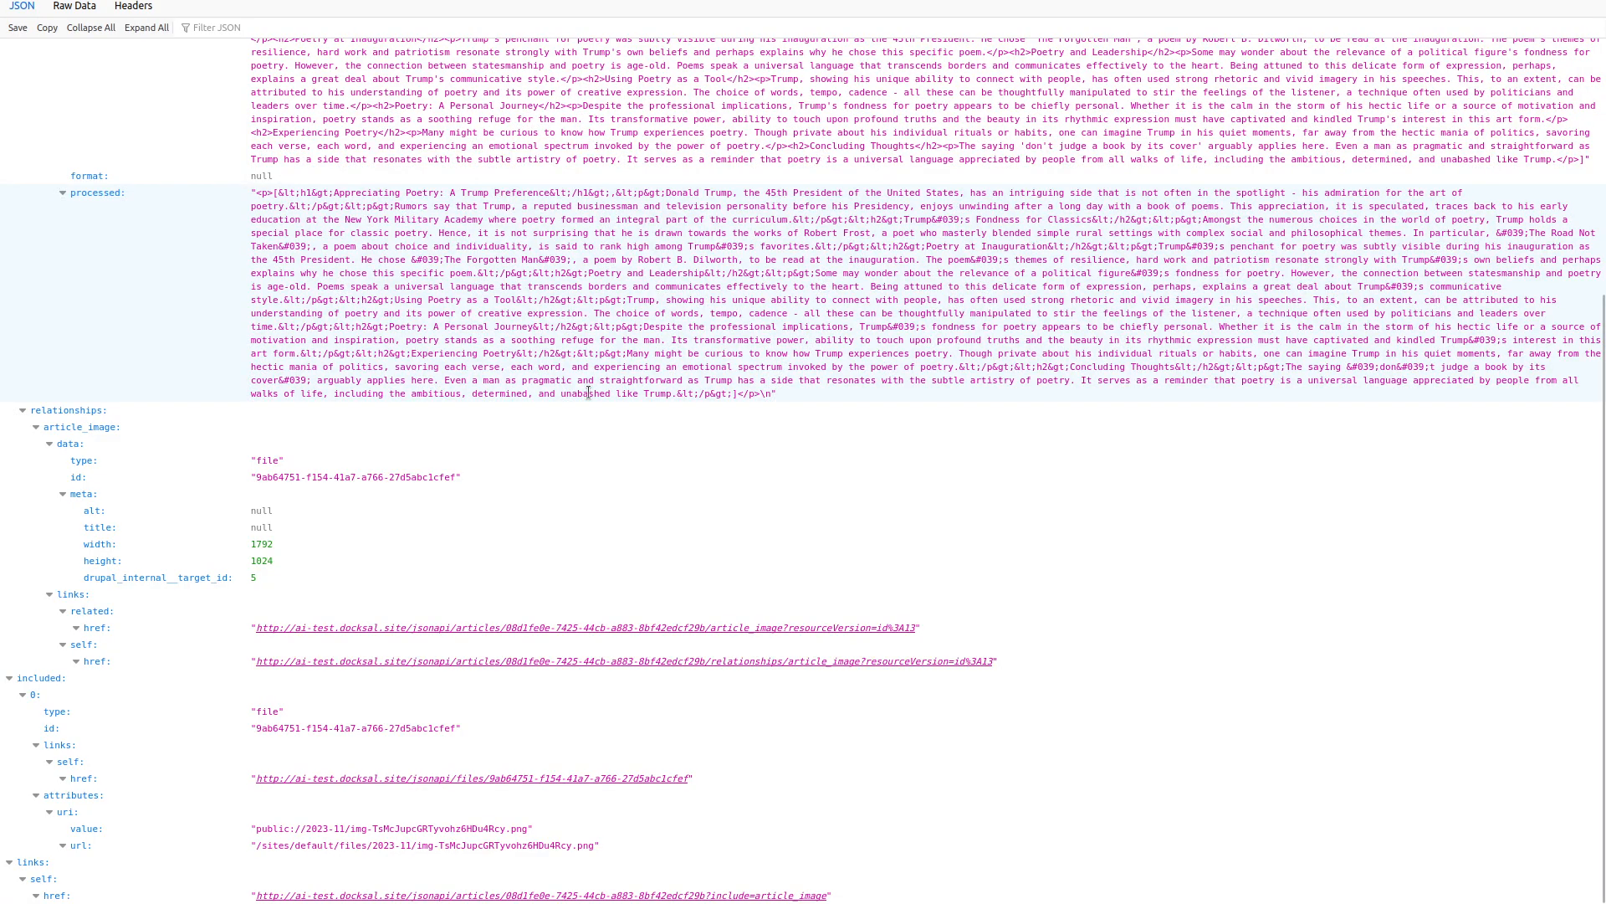
{"action": "scroll", "coordinate": [465, 540], "scroll_direction": "up", "scroll_amount": 5}
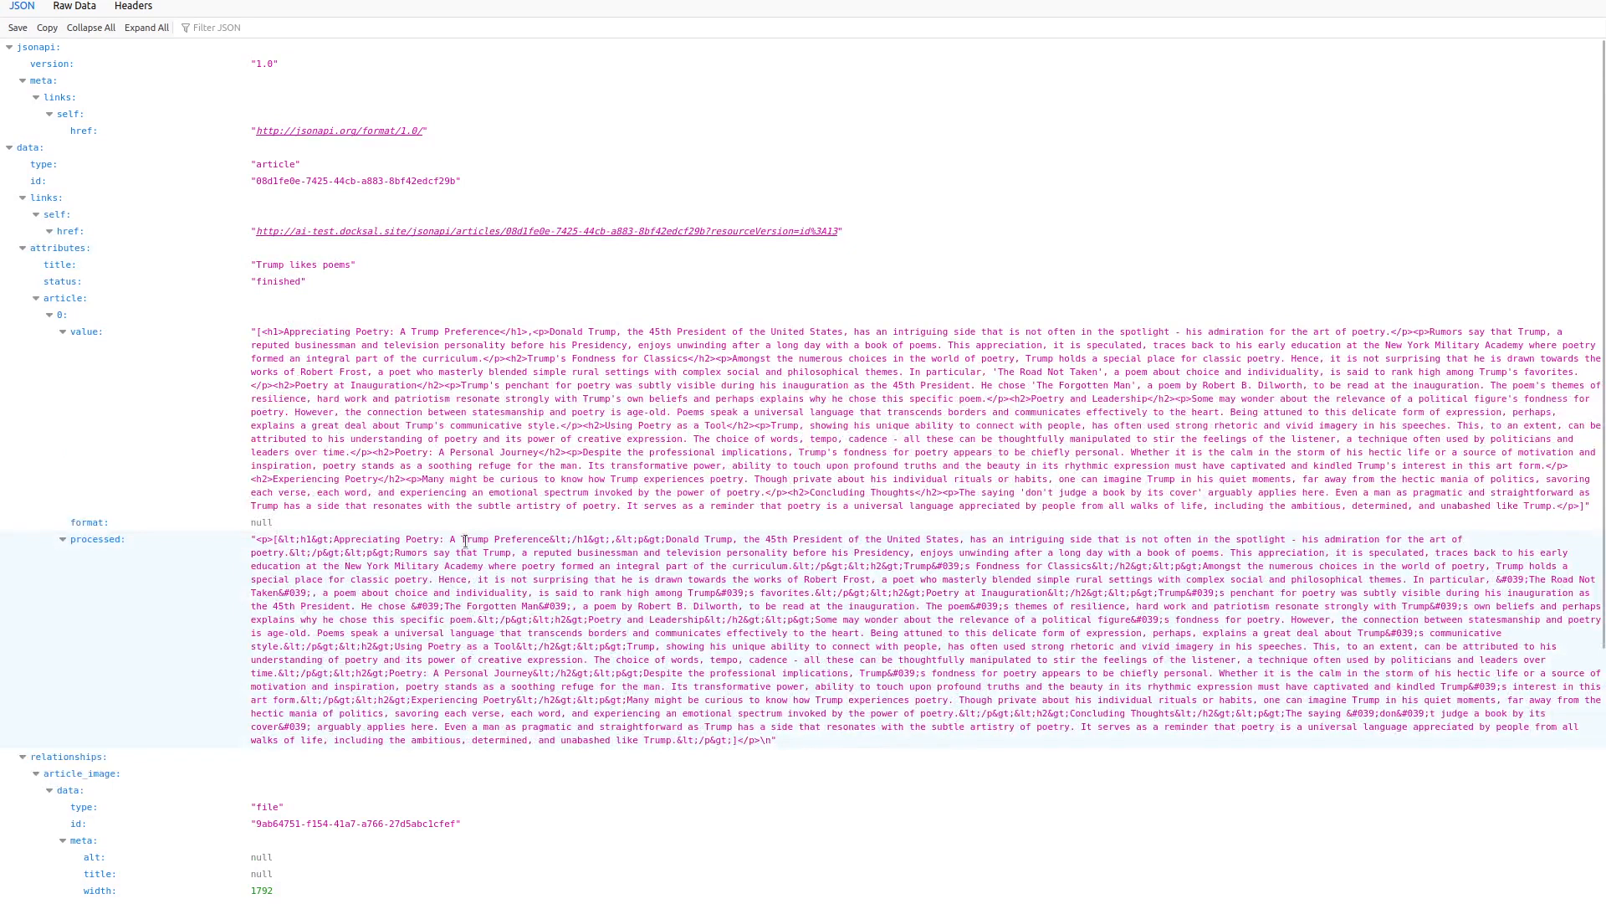